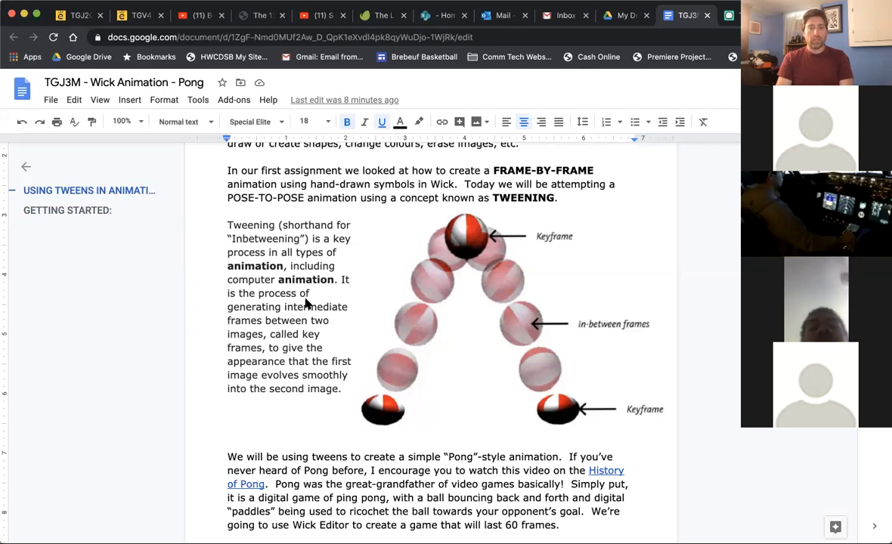
Step: Read through the Pong assignment's tweening explanation, the Getting Started requirements and the start of the example image
{"action": "scroll", "coordinate": [308, 303], "scroll_direction": "down", "scroll_amount": 1}
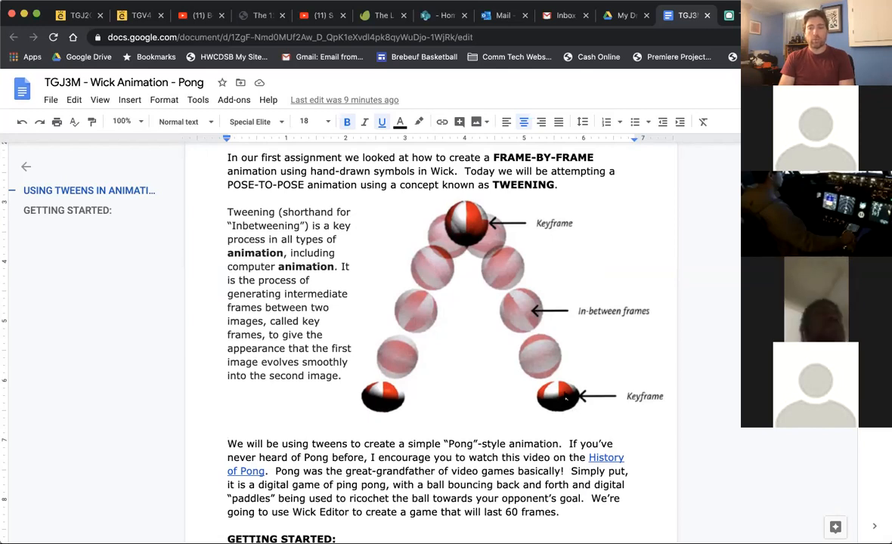
{"action": "scroll", "coordinate": [564, 401], "scroll_direction": "down", "scroll_amount": 2}
{"action": "scroll", "coordinate": [564, 394], "scroll_direction": "down", "scroll_amount": 6}
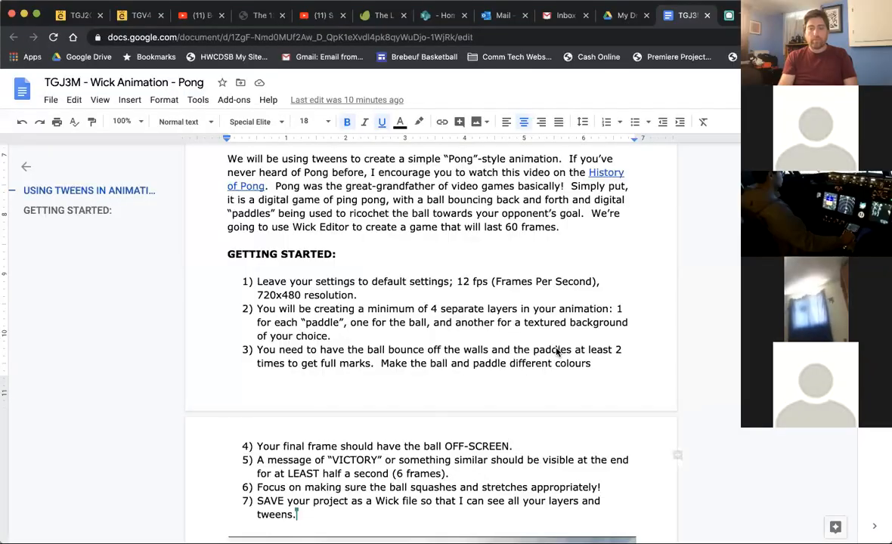
{"action": "scroll", "coordinate": [446, 261], "scroll_direction": "down", "scroll_amount": 1}
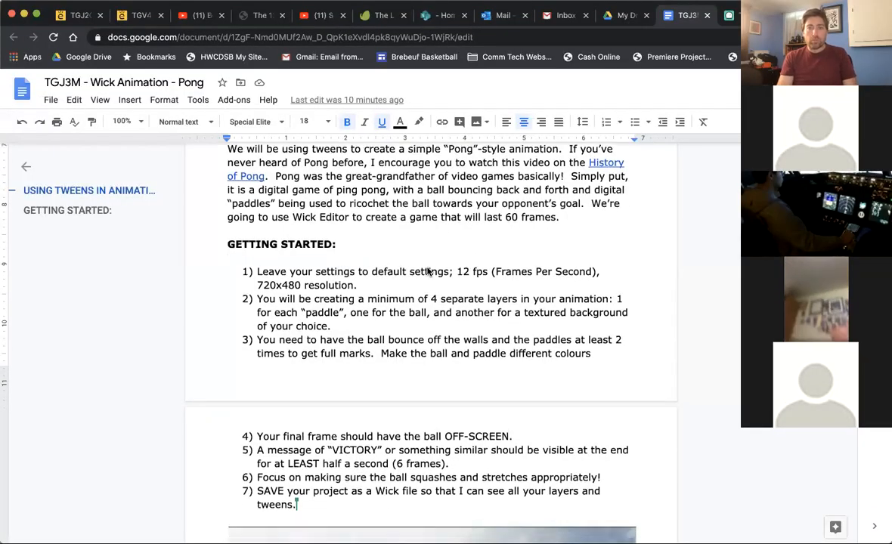
{"action": "scroll", "coordinate": [442, 261], "scroll_direction": "up", "scroll_amount": 1}
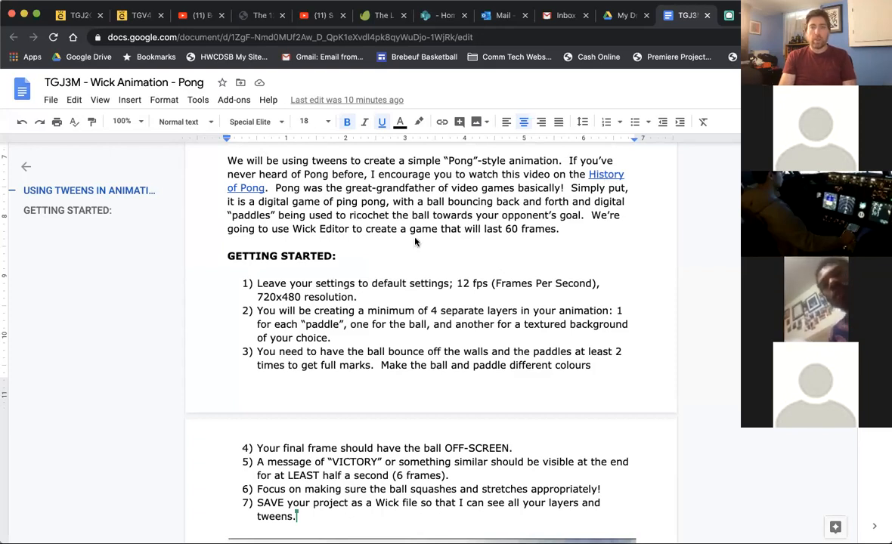
{"action": "scroll", "coordinate": [414, 240], "scroll_direction": "down", "scroll_amount": 1}
{"action": "scroll", "coordinate": [414, 248], "scroll_direction": "up", "scroll_amount": 1}
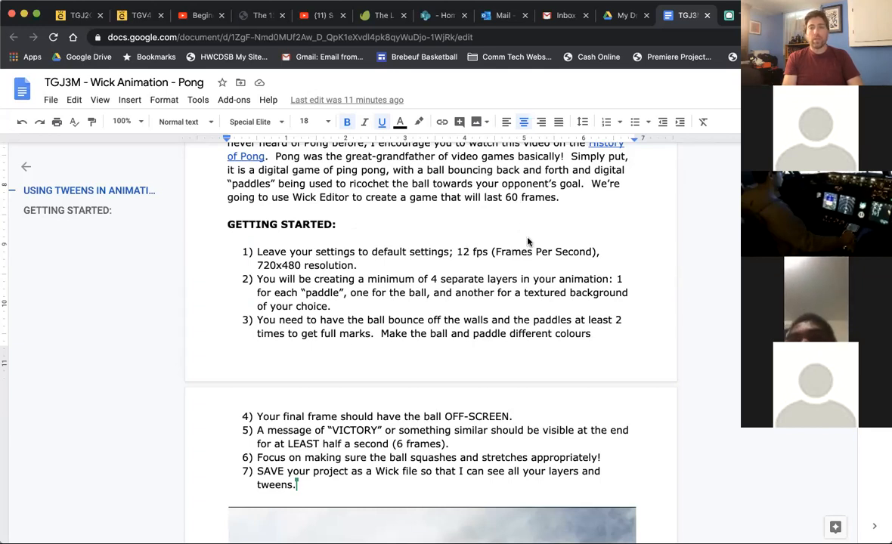
{"action": "scroll", "coordinate": [524, 244], "scroll_direction": "down", "scroll_amount": 1}
{"action": "scroll", "coordinate": [524, 244], "scroll_direction": "down", "scroll_amount": 1}
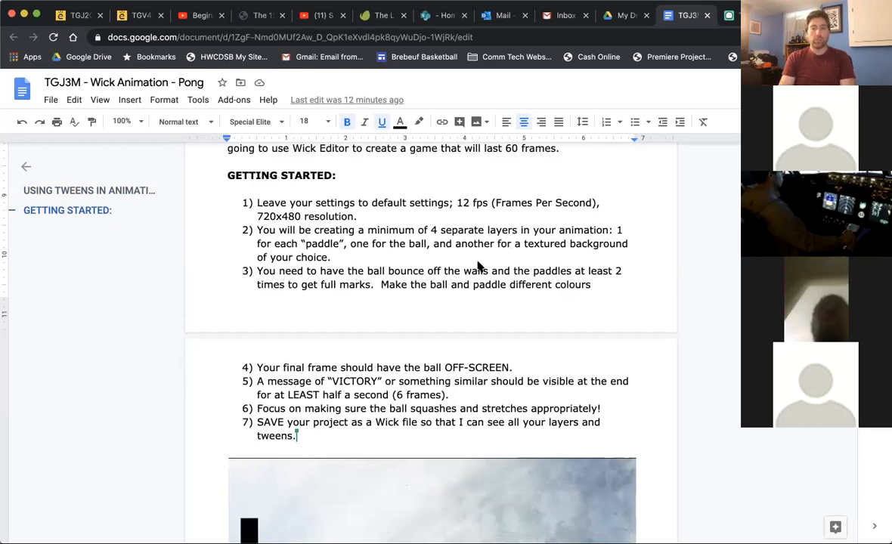
{"action": "scroll", "coordinate": [476, 264], "scroll_direction": "up", "scroll_amount": 1}
{"action": "scroll", "coordinate": [476, 265], "scroll_direction": "down", "scroll_amount": 3}
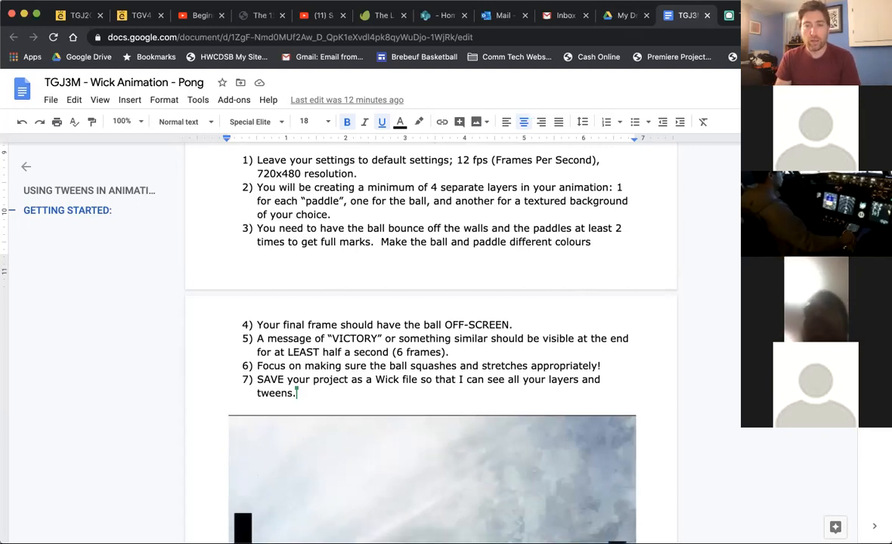
Step: Switch to Wick Editor, look over its home page with the launch link, and return to the blank project
{"action": "key", "text": "ctrl+Tab"}
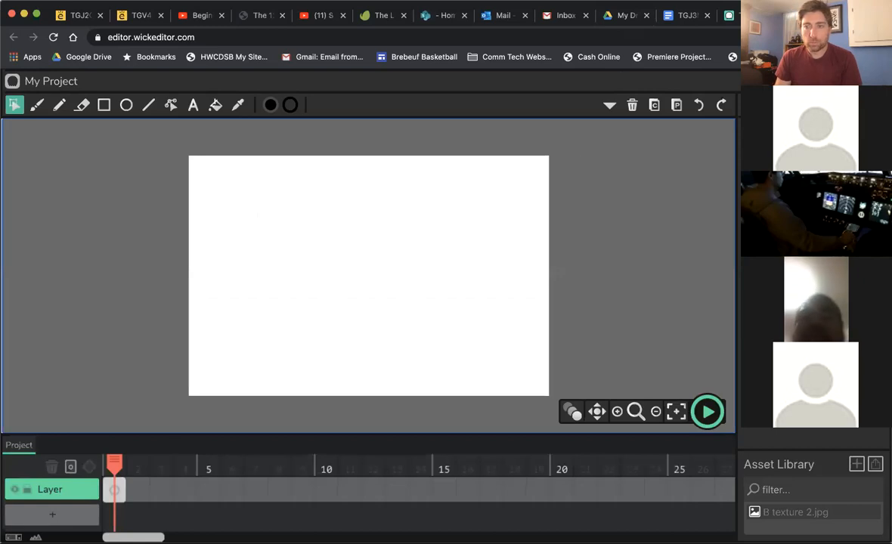
{"action": "key", "text": "ctrl+Tab"}
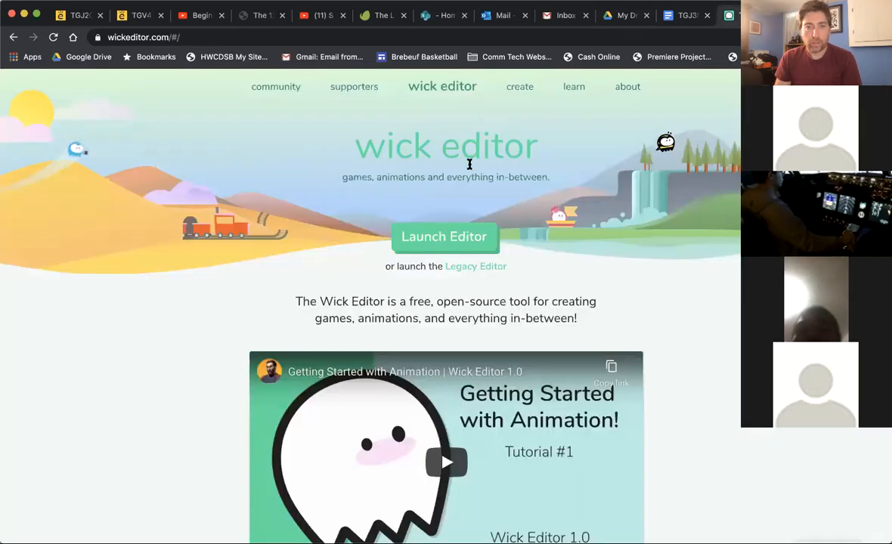
{"action": "scroll", "coordinate": [243, 145], "scroll_direction": "down", "scroll_amount": 2}
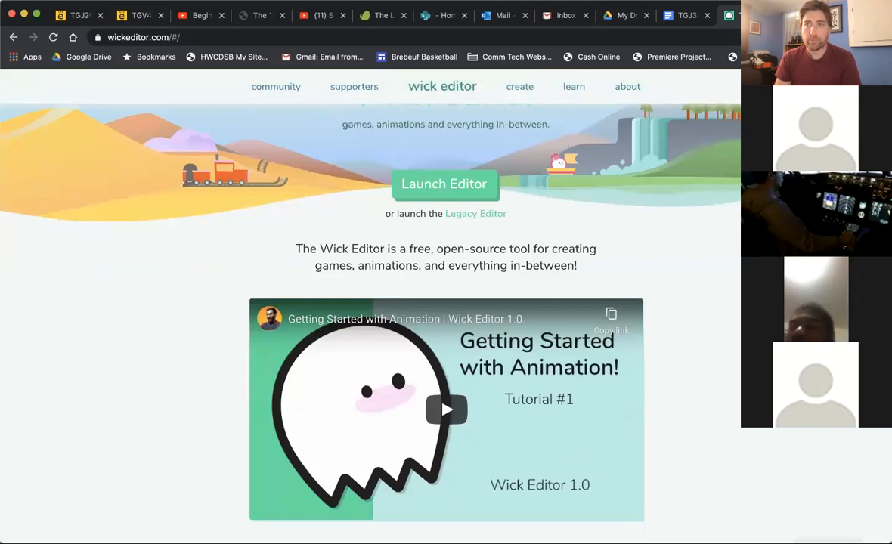
{"action": "key", "text": "ctrl+shift+Tab"}
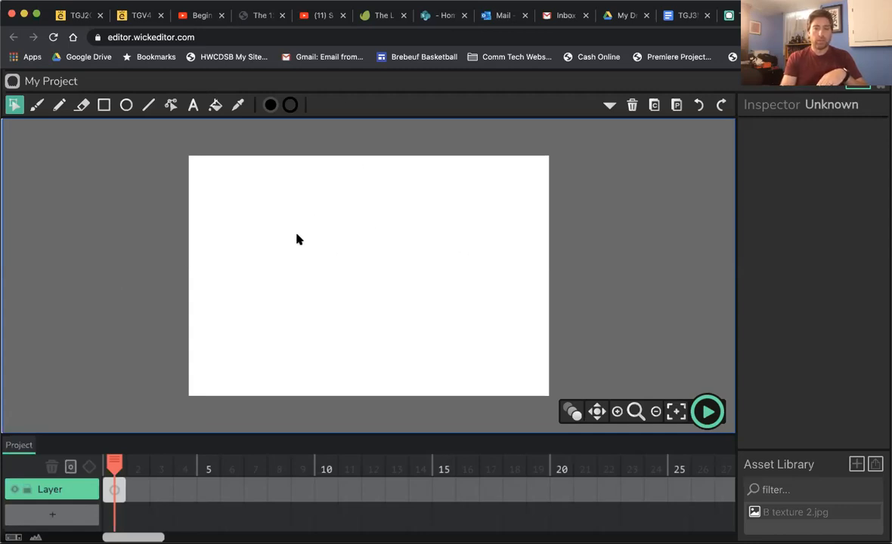
Step: Select the project's only layer and set up the Ellipse tool with a bright red fill
{"action": "scroll", "coordinate": [318, 261], "scroll_direction": "up", "scroll_amount": 1}
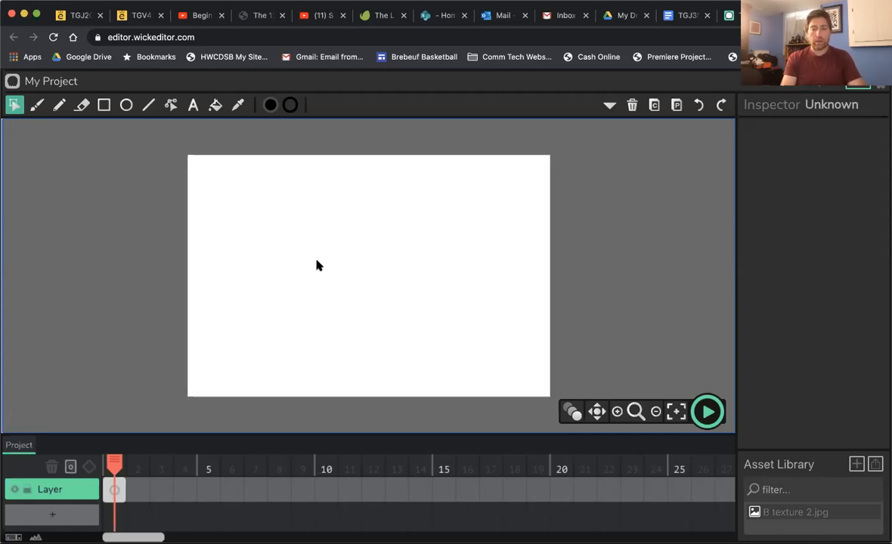
{"action": "scroll", "coordinate": [317, 264], "scroll_direction": "up", "scroll_amount": 1}
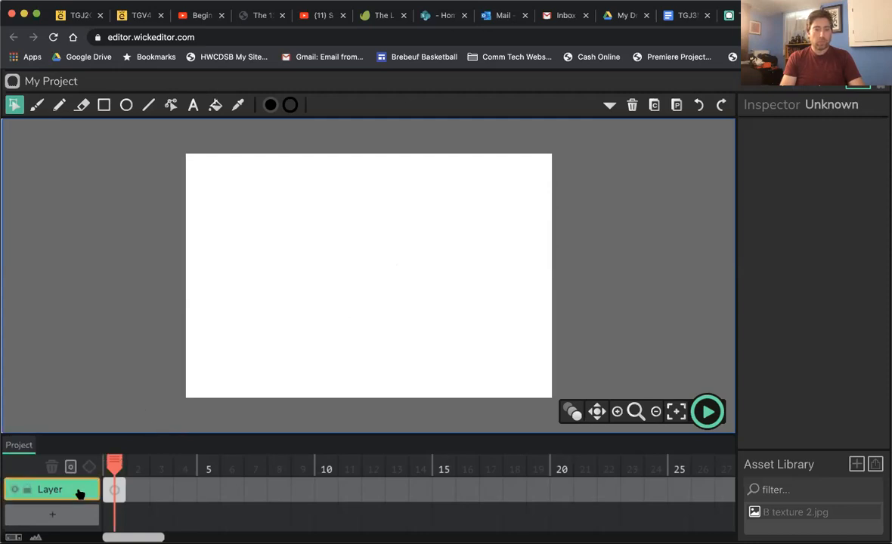
{"action": "left_click", "coordinate": [55, 489]}
{"action": "left_click", "coordinate": [54, 491]}
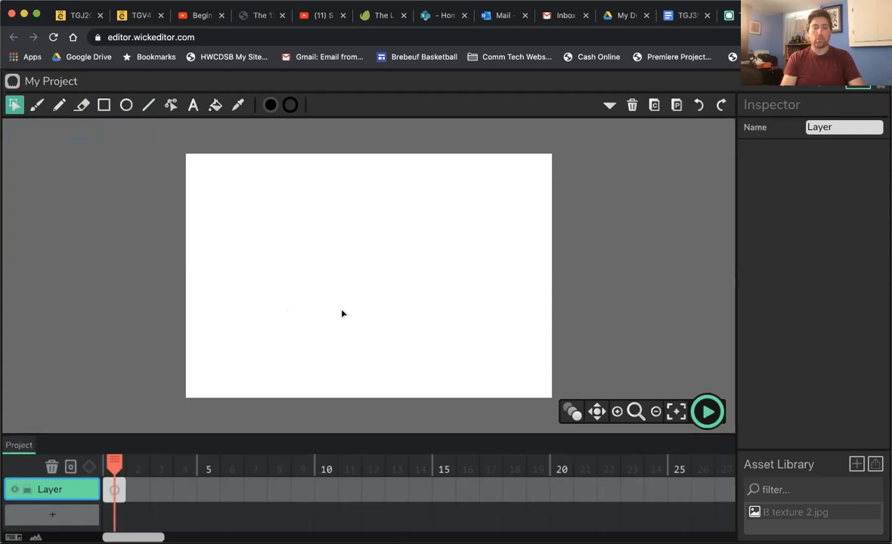
{"action": "left_click", "coordinate": [126, 107]}
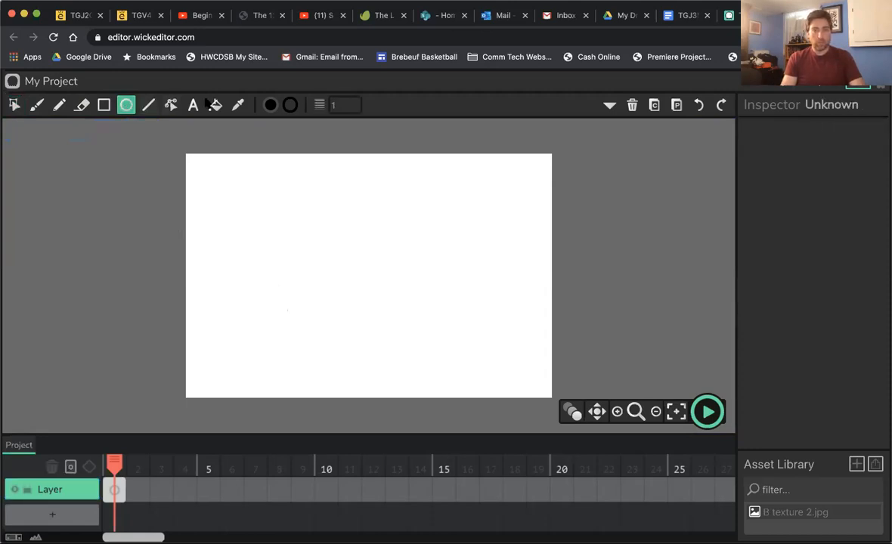
{"action": "left_click", "coordinate": [270, 106]}
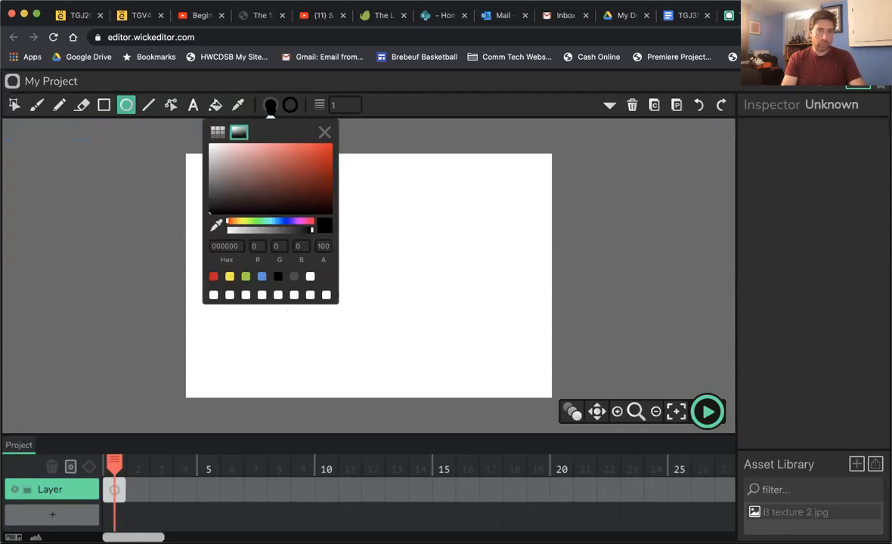
{"action": "left_click", "coordinate": [297, 165]}
{"action": "left_click", "coordinate": [327, 145]}
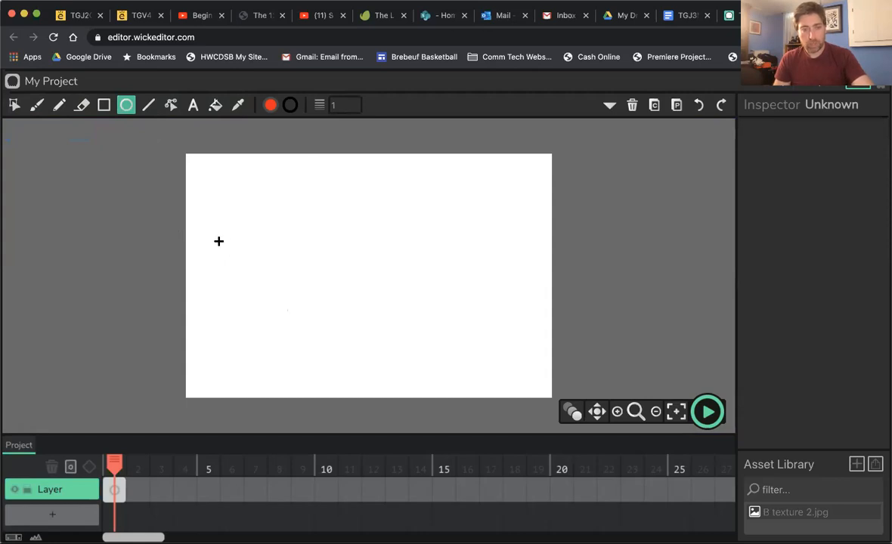
{"action": "left_click_drag", "start_coordinate": [216, 238], "coordinate": [256, 290]}
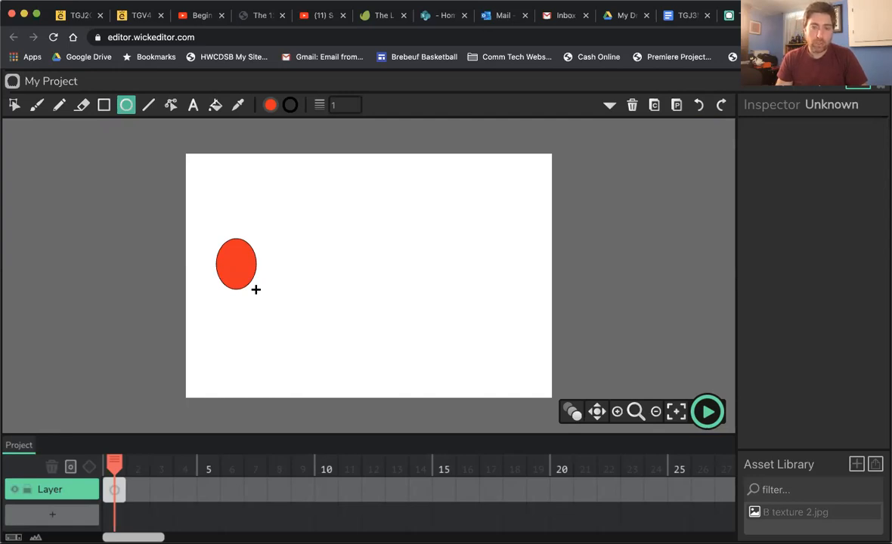
{"action": "left_click_drag", "start_coordinate": [255, 290], "coordinate": [257, 294]}
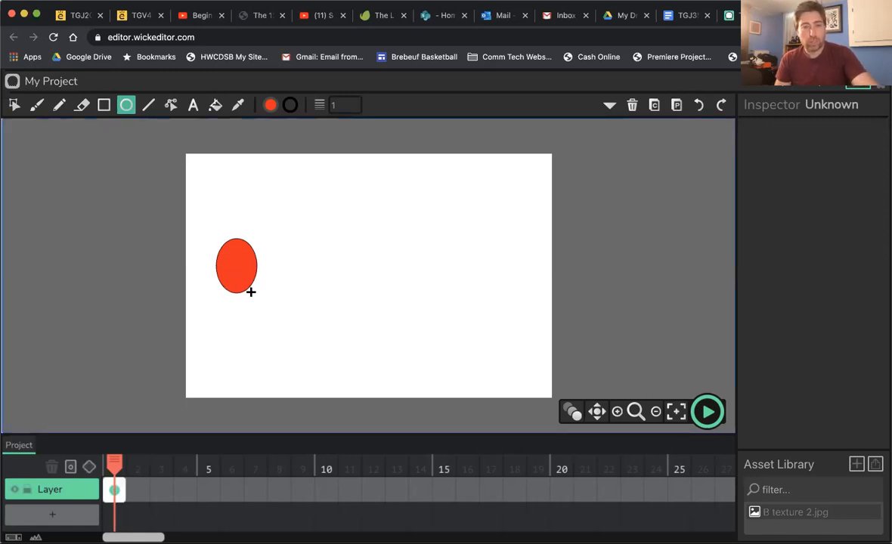
{"action": "key", "text": "ctrl+z"}
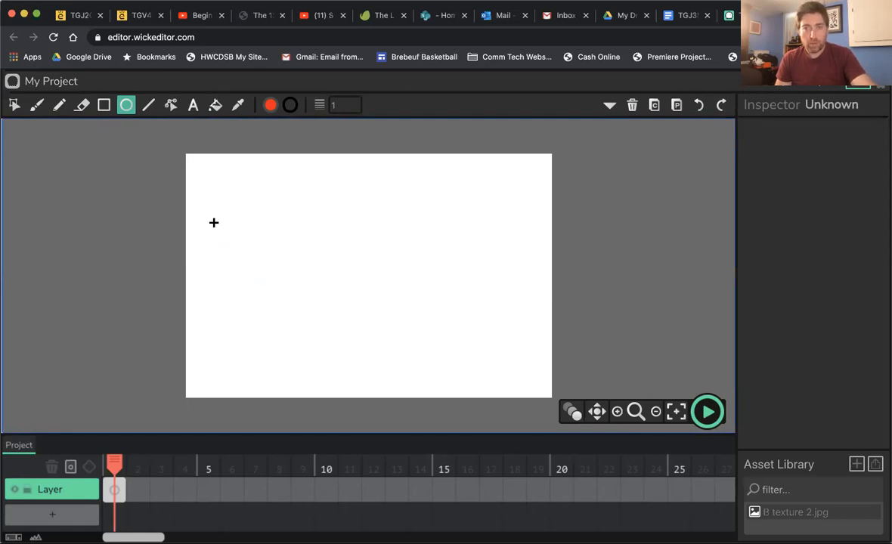
Step: Draw a small, perfectly round red ball on the left part of the canvas and move the playhead to frame 6
{"action": "left_click_drag", "start_coordinate": [213, 223], "coordinate": [263, 244]}
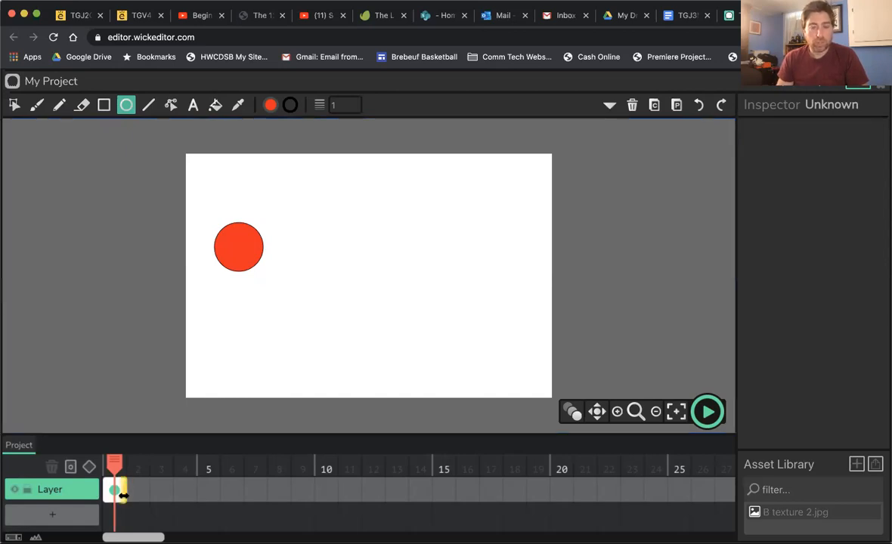
{"action": "left_click_drag", "start_coordinate": [137, 465], "coordinate": [229, 467]}
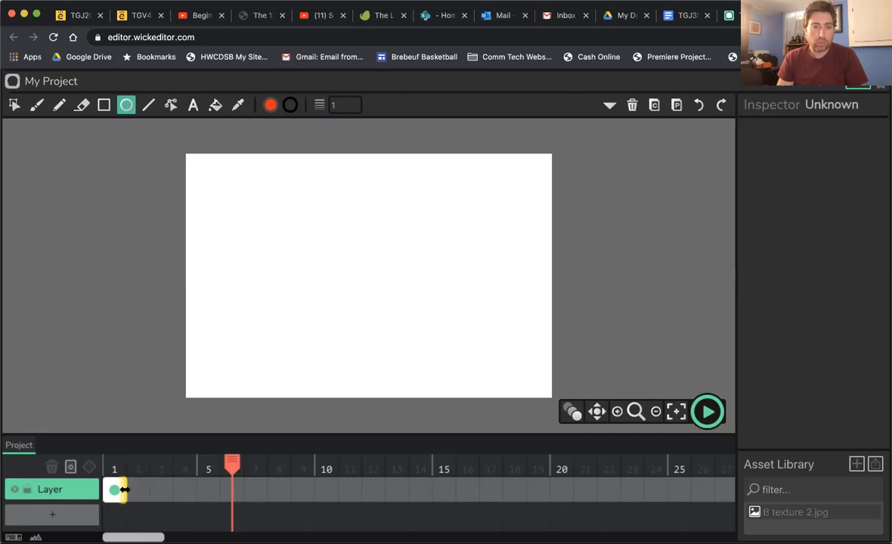
Step: Extend the ball's frame to a length of 59 frames and return the playhead to frame 1
{"action": "left_click_drag", "start_coordinate": [123, 490], "coordinate": [664, 499]}
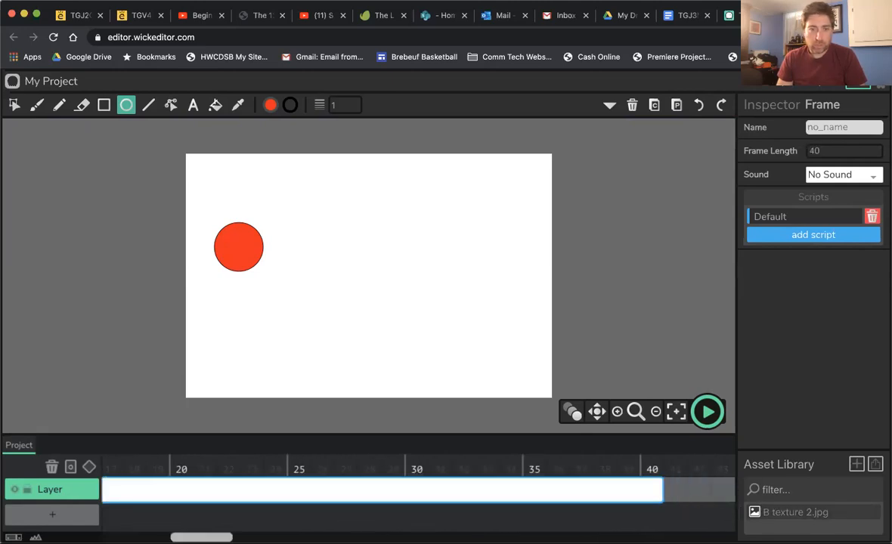
{"action": "scroll", "coordinate": [203, 491], "scroll_direction": "right", "scroll_amount": 10}
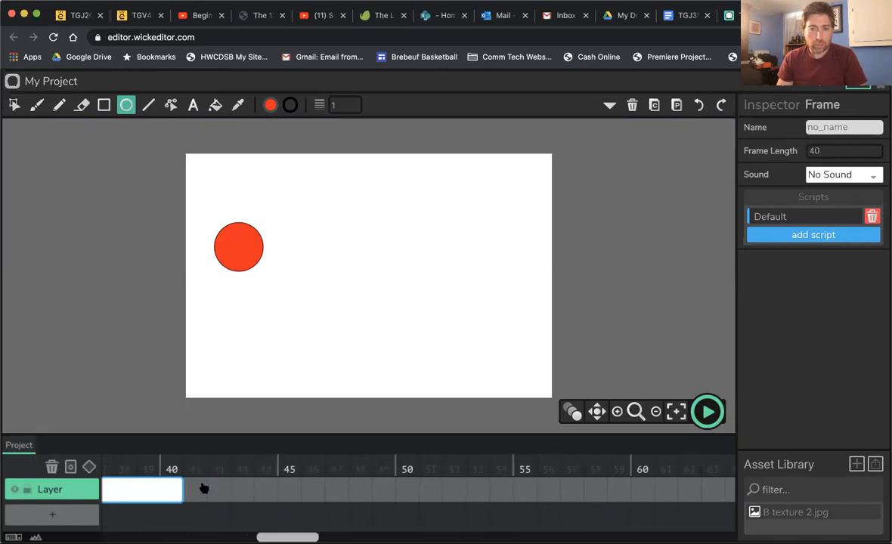
{"action": "left_click_drag", "start_coordinate": [180, 489], "coordinate": [632, 494]}
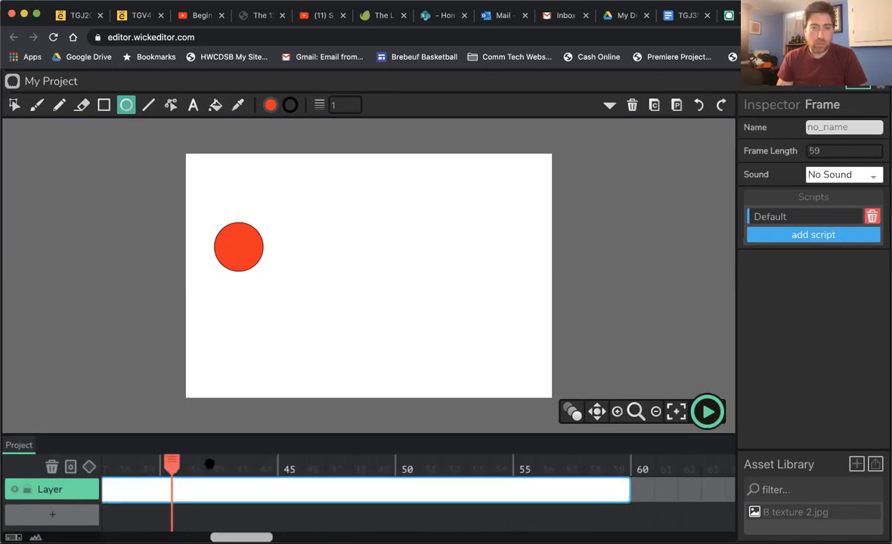
{"action": "mouse_move", "coordinate": [74, 461]}
{"action": "left_mouse_down"}
{"action": "mouse_move", "coordinate": [20, 466]}
{"action": "mouse_move", "coordinate": [203, 472]}
{"action": "mouse_move", "coordinate": [89, 466]}
{"action": "left_mouse_up"}
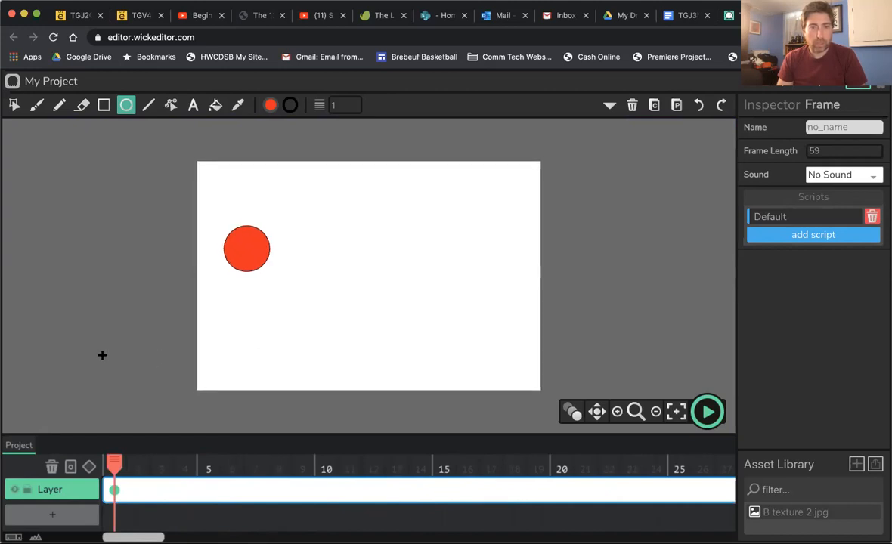
Step: Rename the layer holding the red circle to "Ball"
{"action": "left_click", "coordinate": [68, 490]}
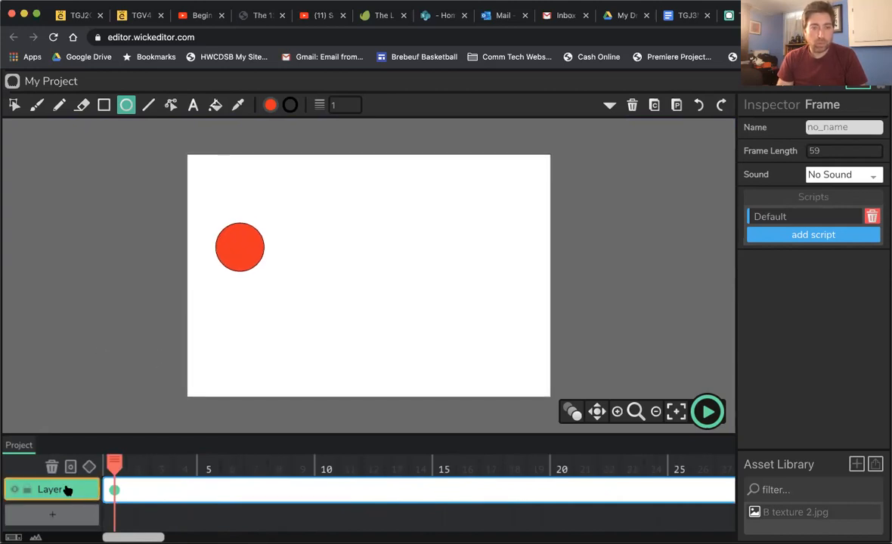
{"action": "left_click", "coordinate": [68, 490]}
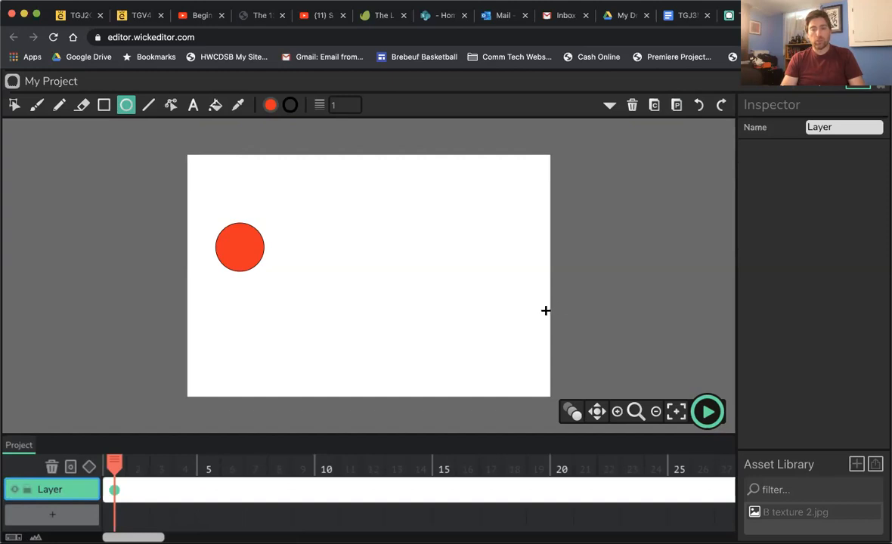
{"action": "scroll", "coordinate": [143, 460], "scroll_direction": "right", "scroll_amount": 1}
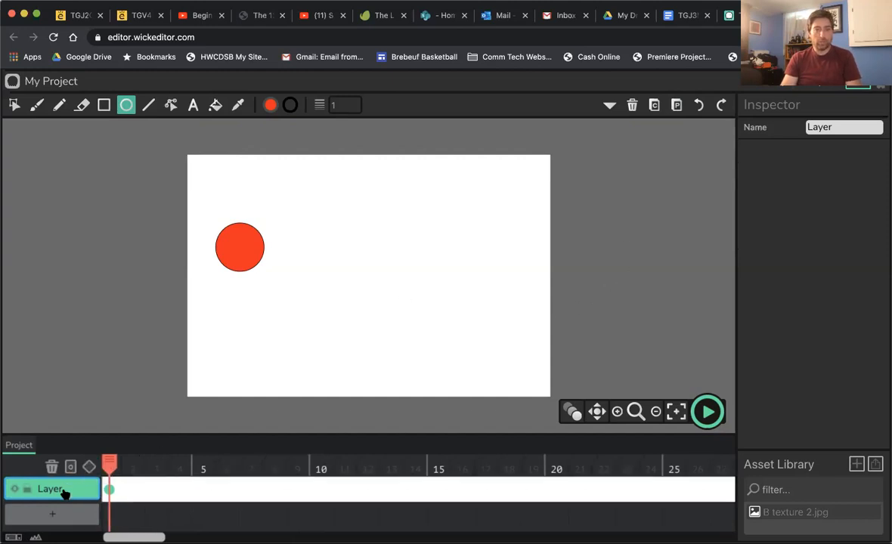
{"action": "left_click", "coordinate": [852, 127]}
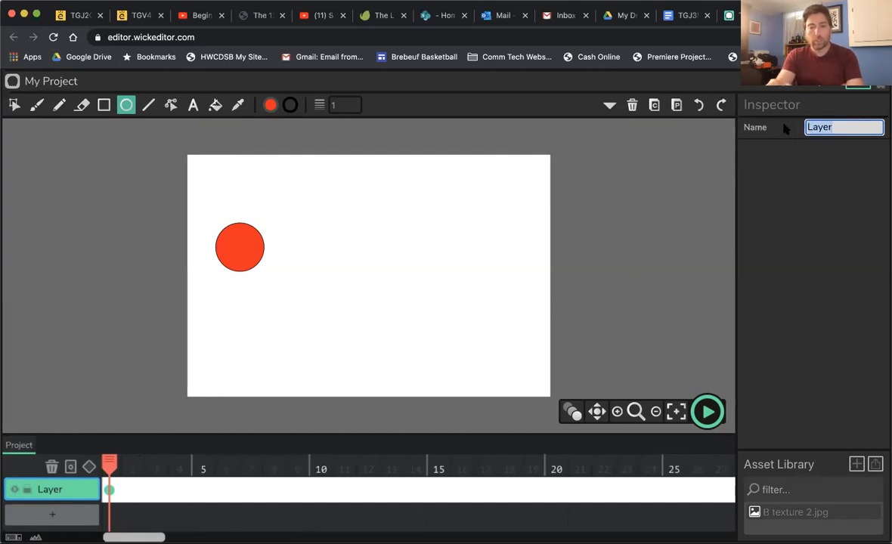
{"action": "type", "text": "Ball"}
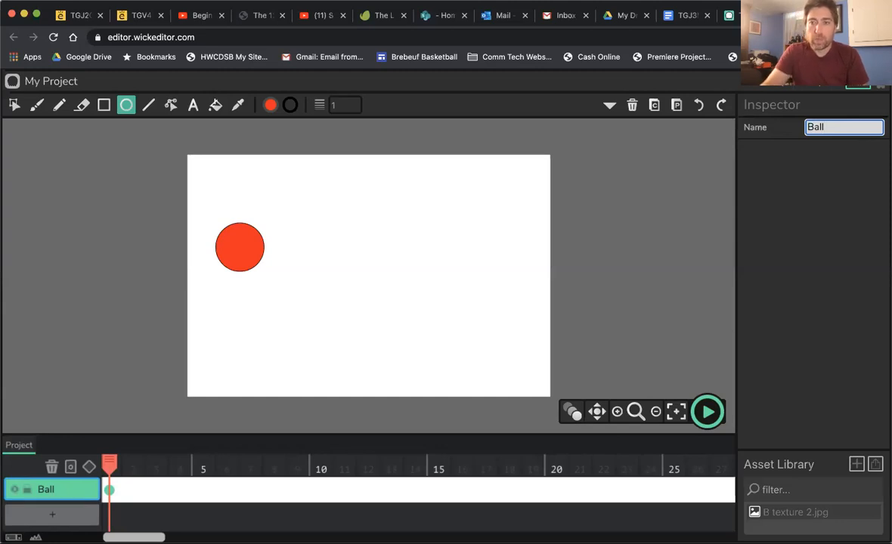
{"action": "left_click", "coordinate": [112, 487]}
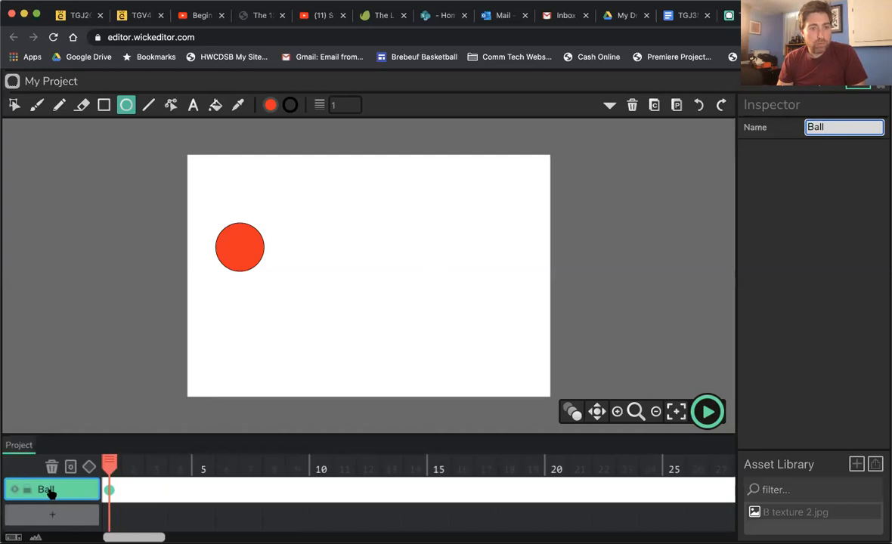
Step: Add a new layer with an empty frame at frame 1 and set up the Rectangle tool with a near-black fill
{"action": "left_click", "coordinate": [41, 519]}
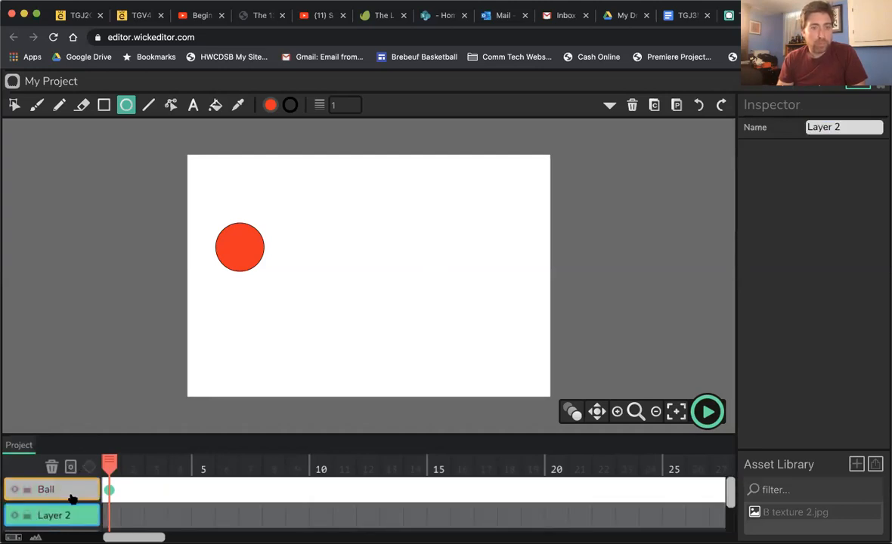
{"action": "left_click", "coordinate": [112, 516]}
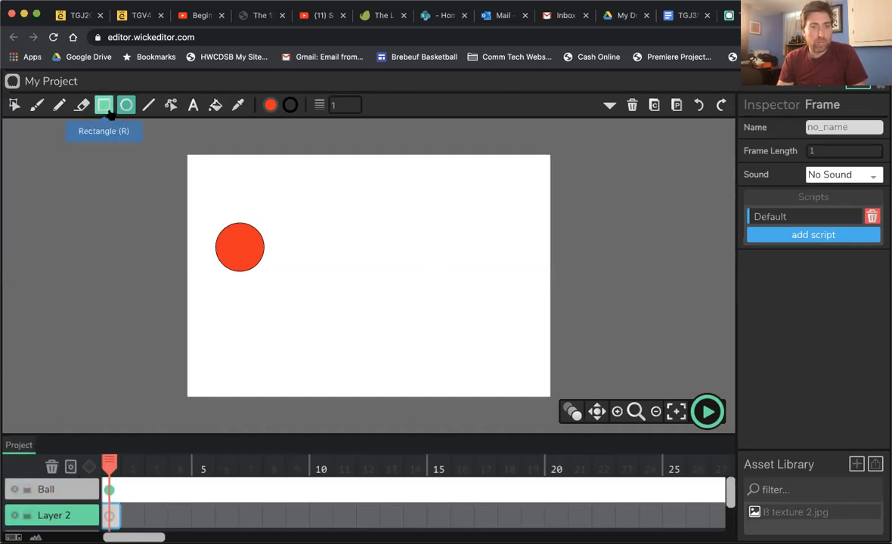
{"action": "left_click", "coordinate": [106, 107]}
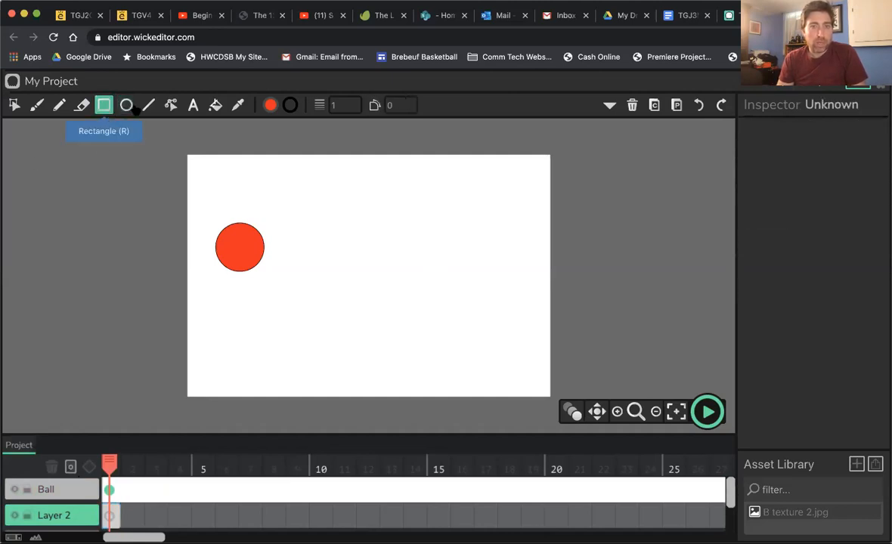
{"action": "left_click", "coordinate": [271, 106]}
{"action": "left_click", "coordinate": [299, 153]}
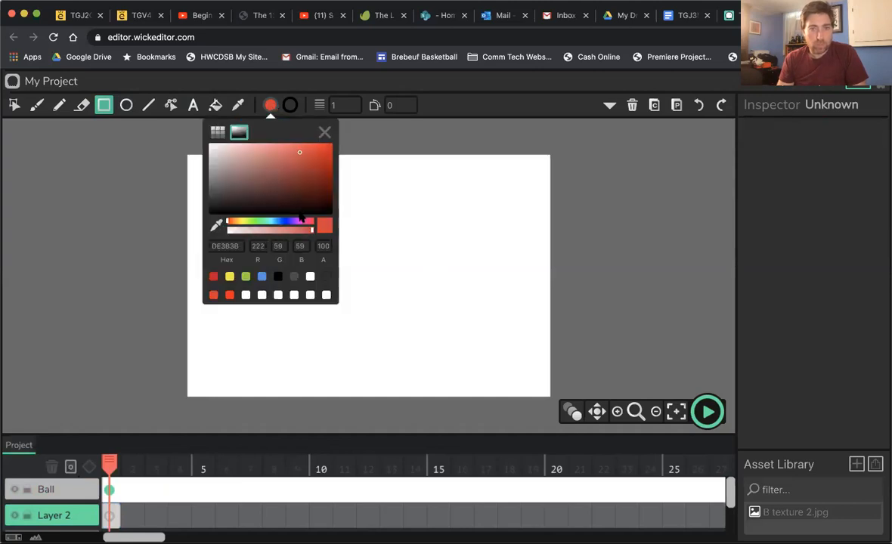
{"action": "left_click_drag", "start_coordinate": [318, 199], "coordinate": [324, 210]}
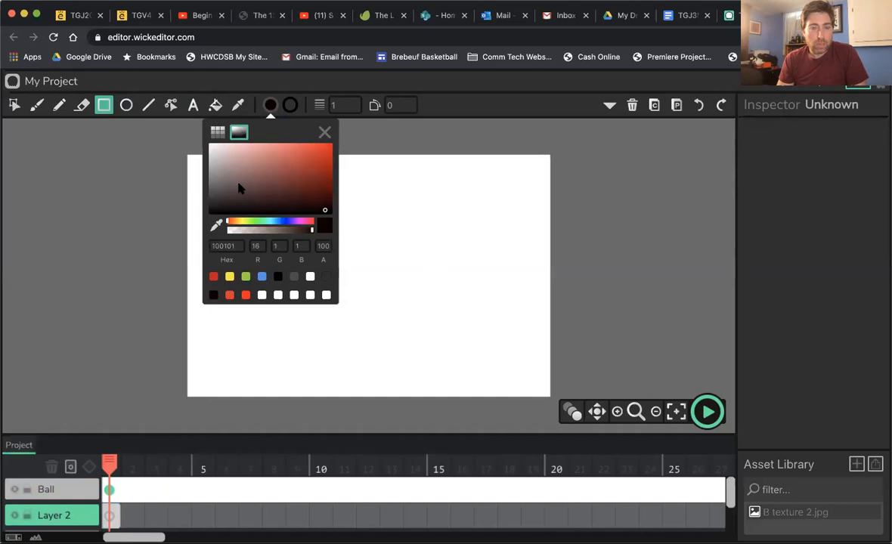
{"action": "left_click", "coordinate": [325, 134]}
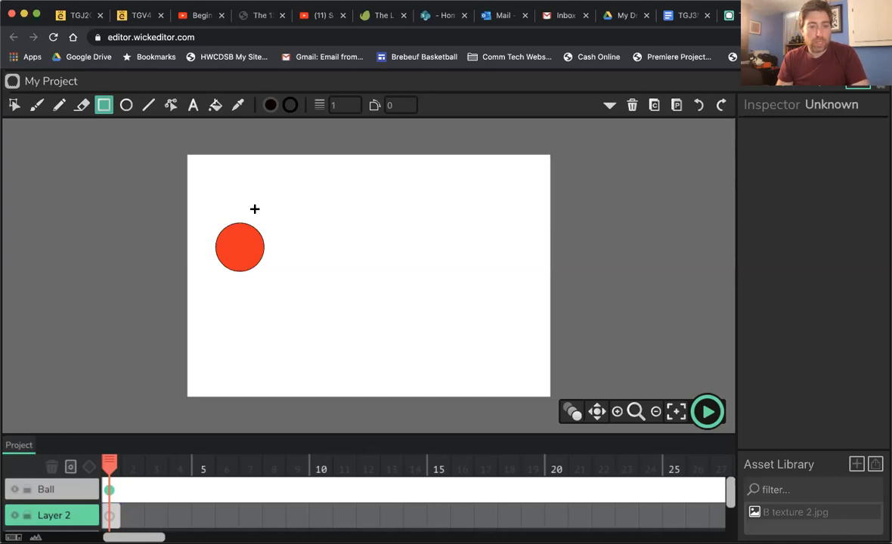
{"action": "mouse_move", "coordinate": [307, 228]}
{"action": "left_mouse_down"}
{"action": "mouse_move", "coordinate": [405, 247]}
{"action": "mouse_move", "coordinate": [358, 223]}
{"action": "mouse_move", "coordinate": [369, 165]}
{"action": "left_mouse_up"}
{"action": "left_click_drag", "start_coordinate": [385, 231], "coordinate": [409, 241]}
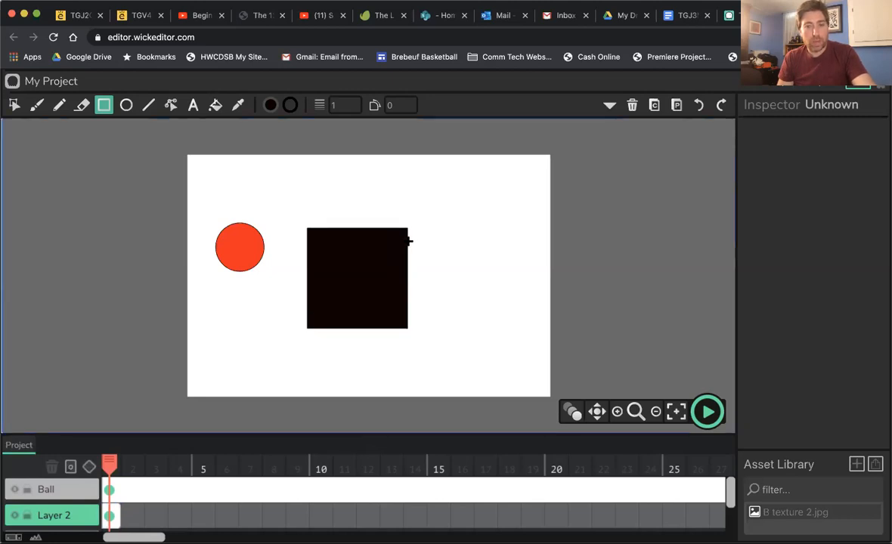
{"action": "key", "text": "super+z"}
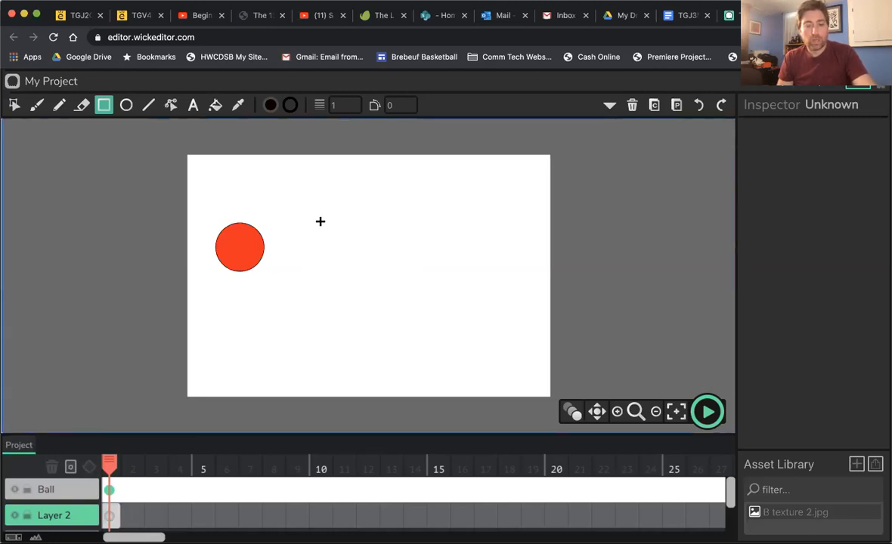
Step: Draw a tall, thin black paddle about 28 by 156 and place it just left of the red ball
{"action": "left_click_drag", "start_coordinate": [316, 218], "coordinate": [331, 296]}
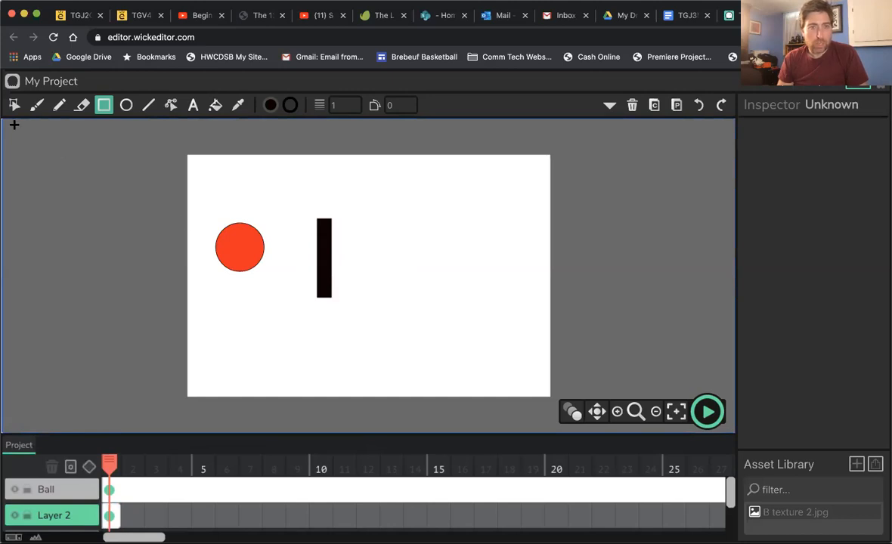
{"action": "left_click", "coordinate": [14, 105]}
{"action": "left_click", "coordinate": [326, 259]}
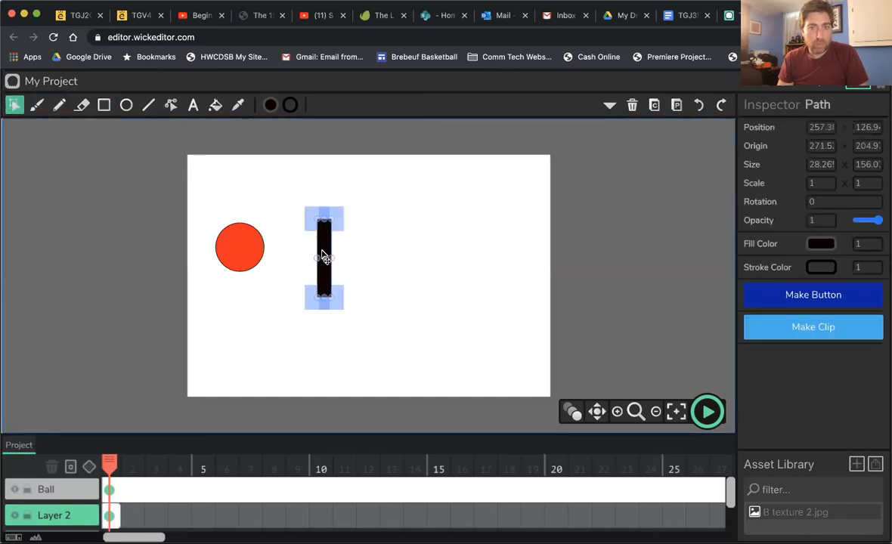
{"action": "left_click_drag", "start_coordinate": [326, 253], "coordinate": [210, 238]}
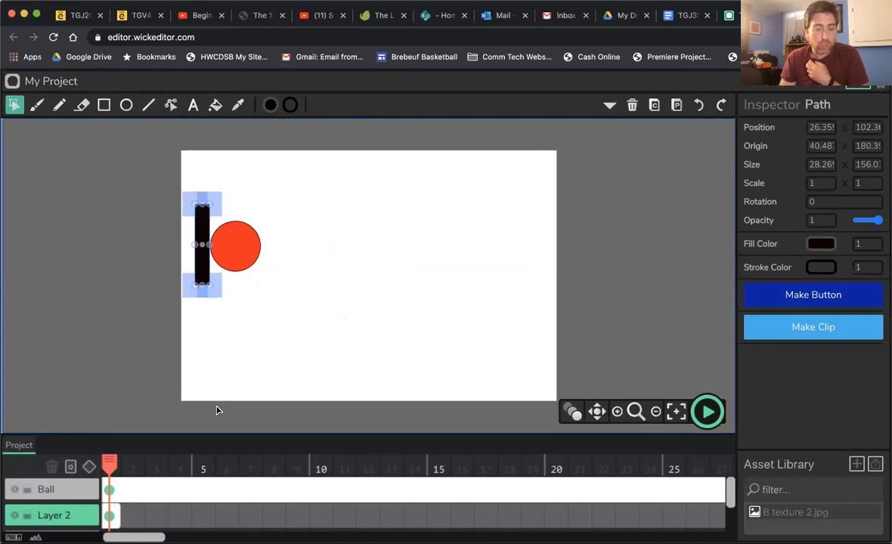
Step: Extend the left paddle's frame to a length of 59 frames so it ends with the ball's frame
{"action": "left_click", "coordinate": [151, 516]}
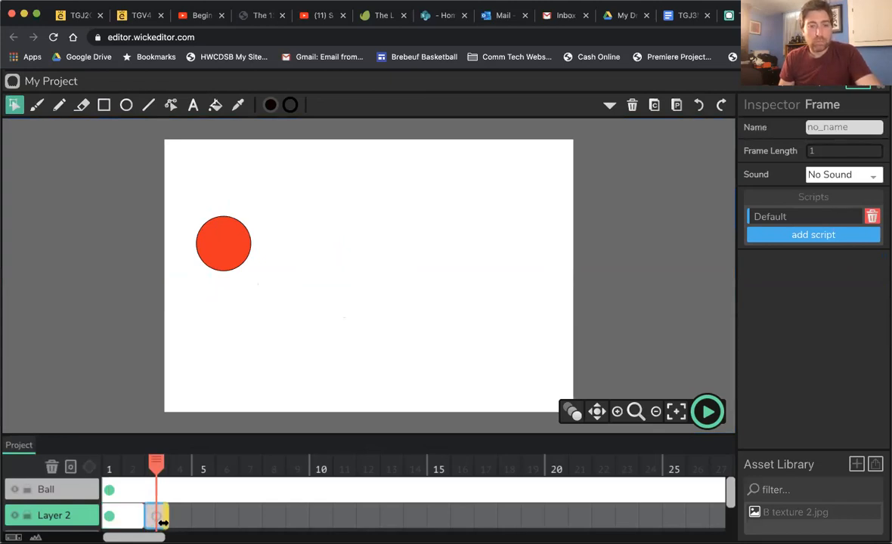
{"action": "key", "text": "ctrl+z"}
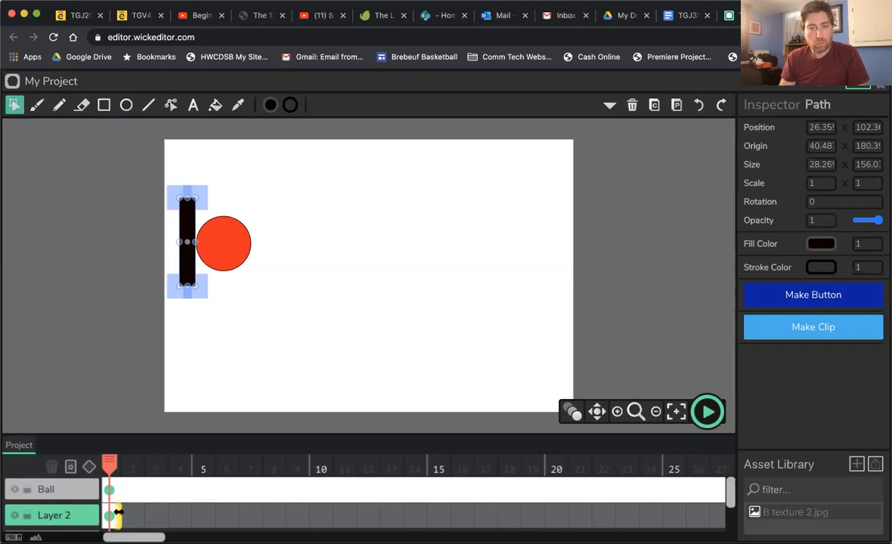
{"action": "left_click_drag", "start_coordinate": [118, 513], "coordinate": [497, 511]}
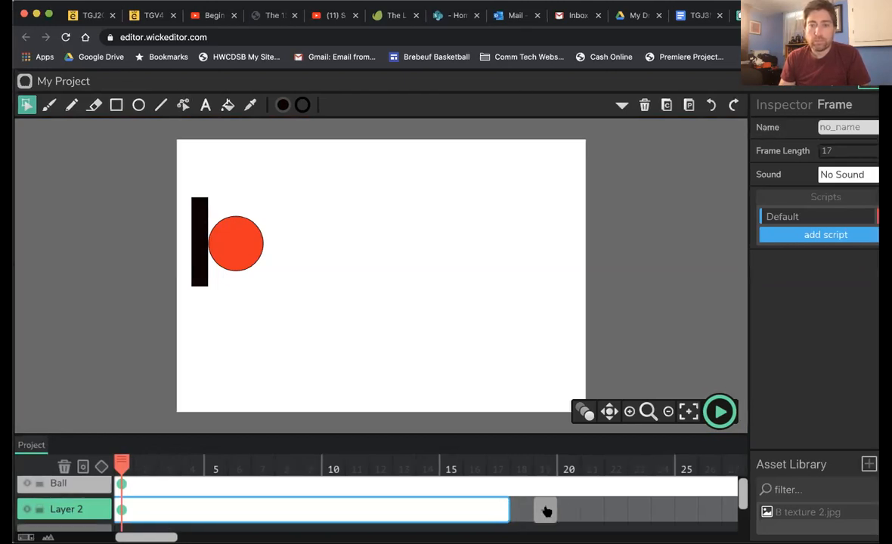
{"action": "left_click_drag", "start_coordinate": [504, 511], "coordinate": [650, 516]}
{"action": "left_click_drag", "start_coordinate": [583, 464], "coordinate": [683, 514]}
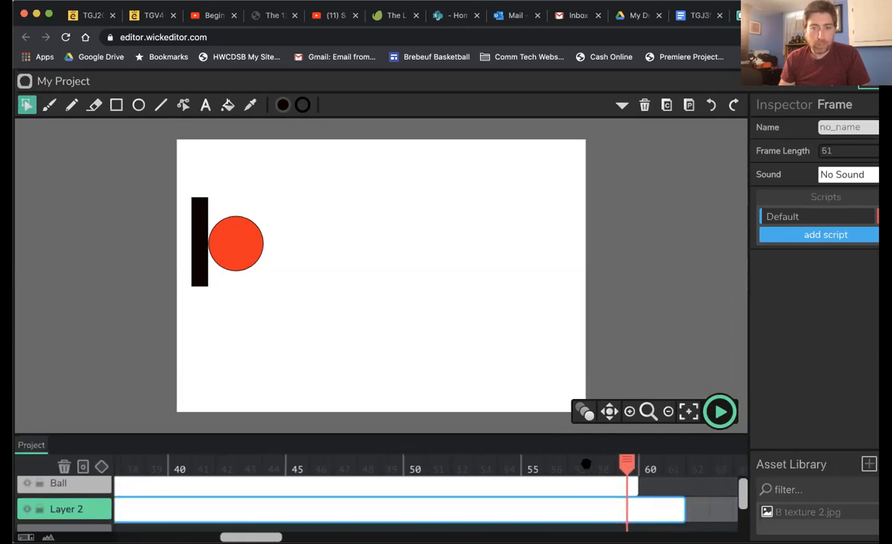
{"action": "left_click_drag", "start_coordinate": [585, 466], "coordinate": [665, 467]}
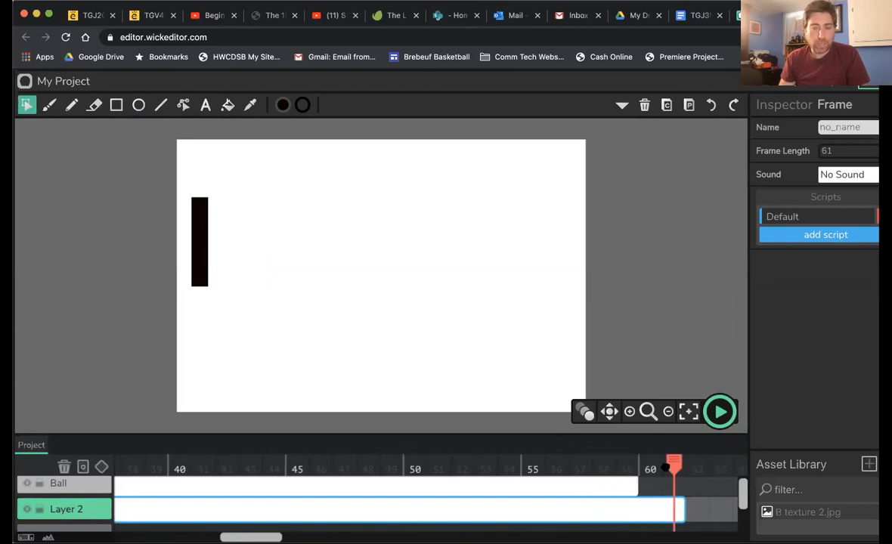
{"action": "left_click_drag", "start_coordinate": [684, 515], "coordinate": [629, 511]}
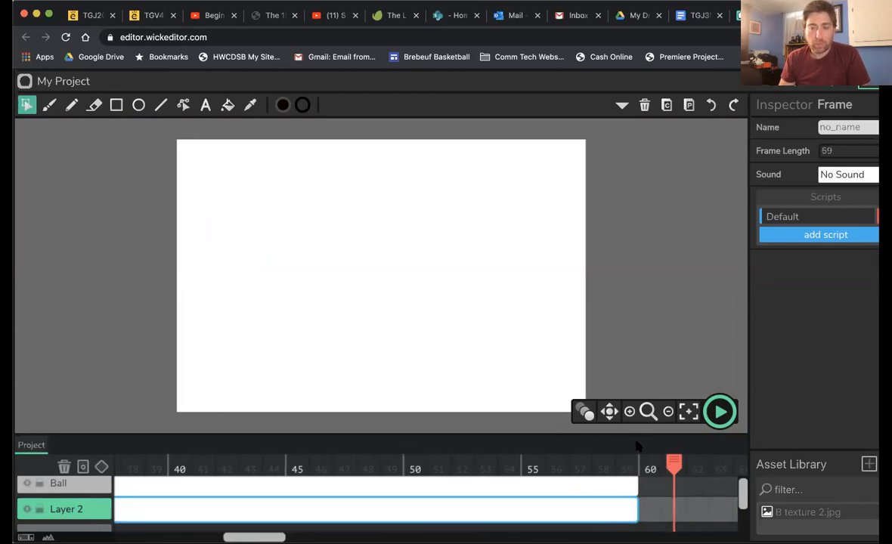
{"action": "left_click", "coordinate": [605, 462]}
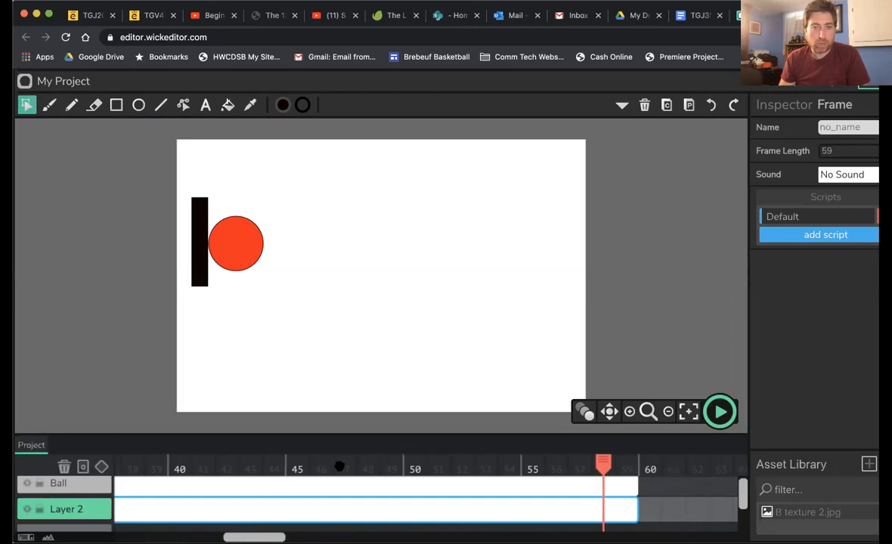
Step: Rename the layer holding the black paddle to "Left Paddle"
{"action": "left_click", "coordinate": [73, 512]}
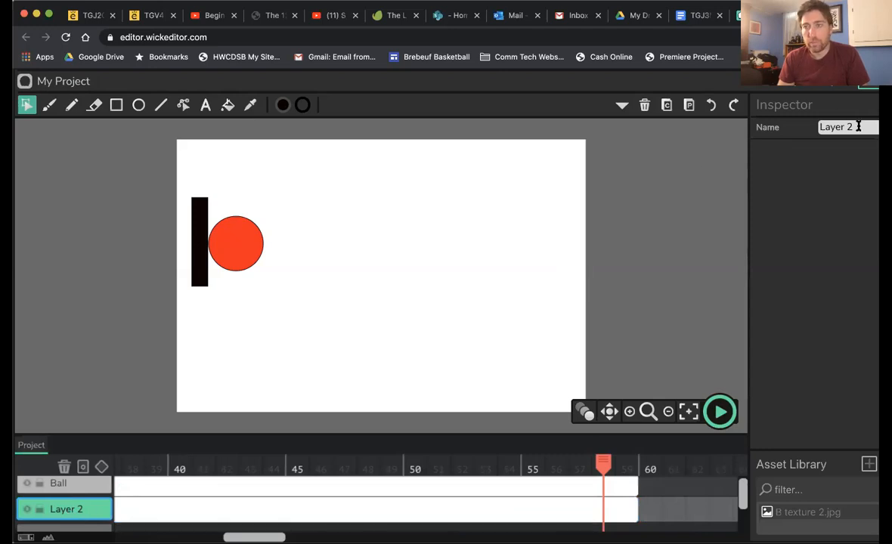
{"action": "left_click_drag", "start_coordinate": [832, 126], "coordinate": [806, 127]}
{"action": "type", "text": "Pa"}
{"action": "key", "text": "BackSpace"}
{"action": "key", "text": "BackSpace"}
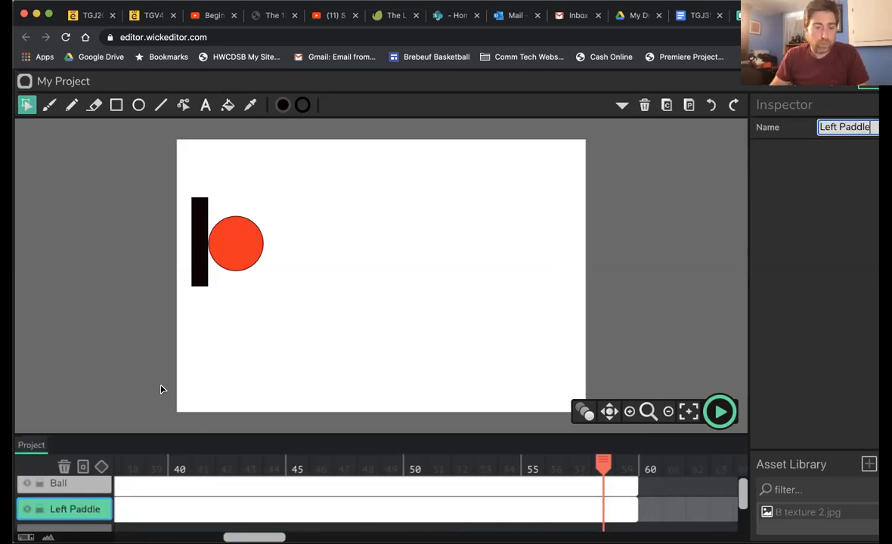
Step: Add another layer below Left Paddle and give it an empty frame at frame 1
{"action": "scroll", "coordinate": [149, 490], "scroll_direction": "down", "scroll_amount": 2}
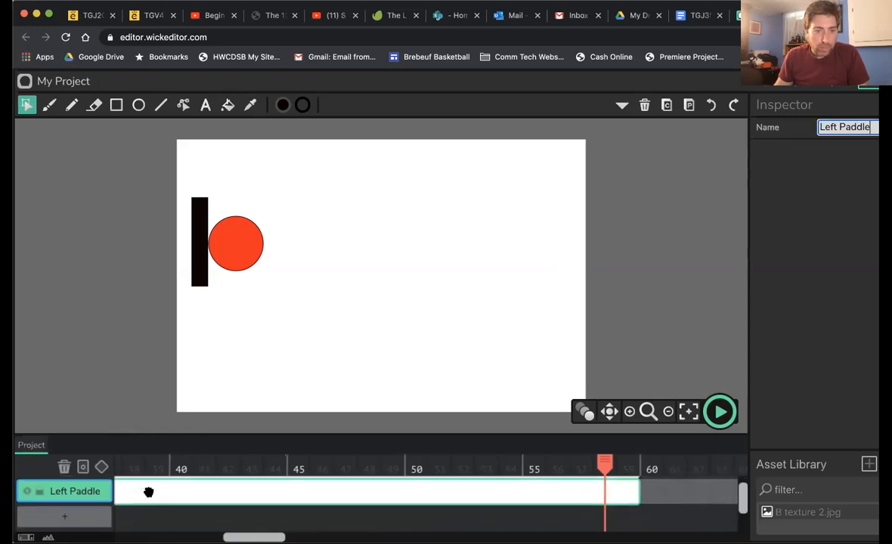
{"action": "left_click", "coordinate": [64, 500]}
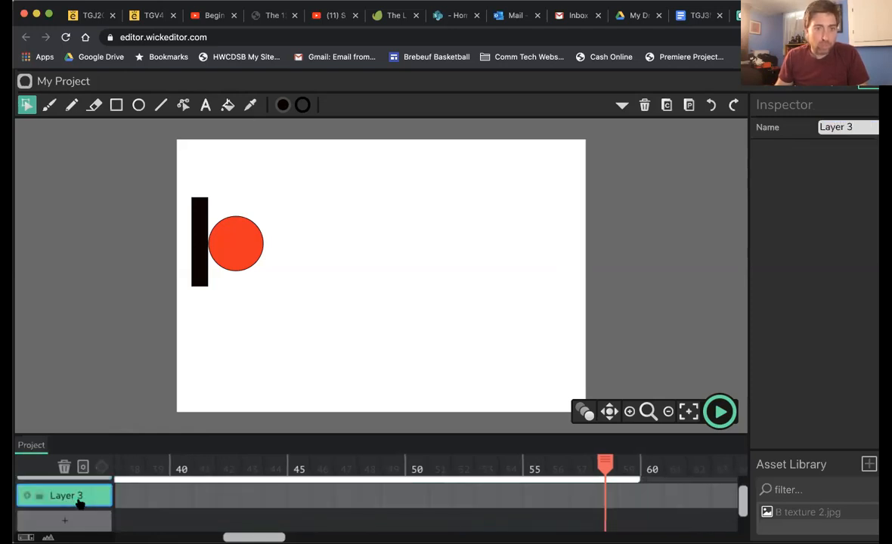
{"action": "scroll", "coordinate": [167, 495], "scroll_direction": "left", "scroll_amount": 5}
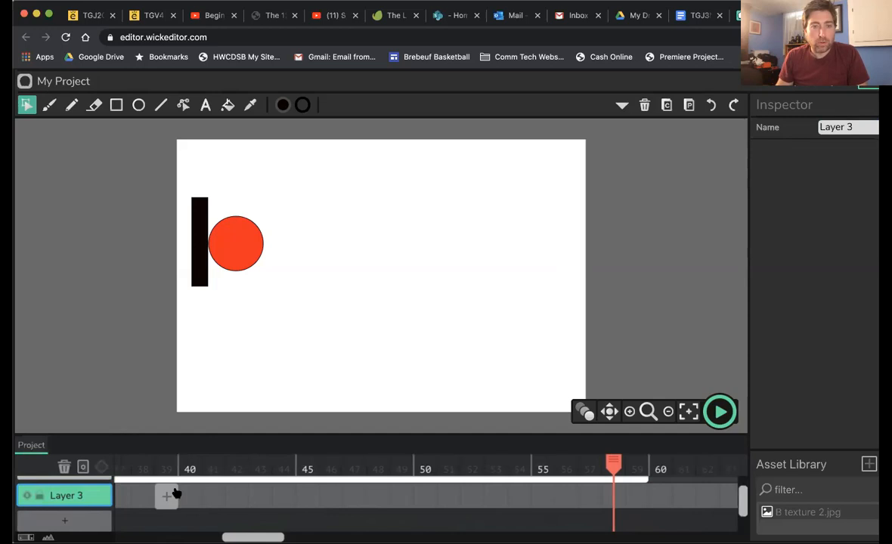
{"action": "scroll", "coordinate": [164, 491], "scroll_direction": "left", "scroll_amount": 12}
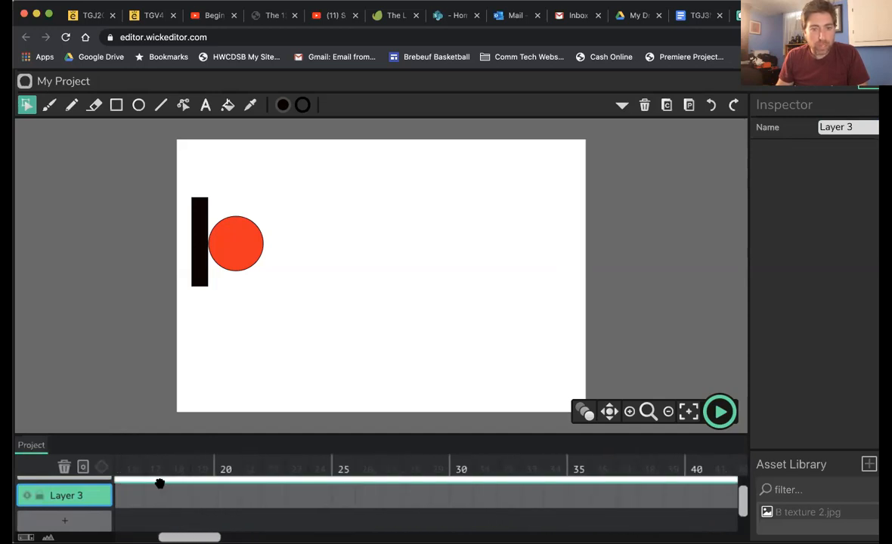
{"action": "scroll", "coordinate": [163, 480], "scroll_direction": "left", "scroll_amount": 3}
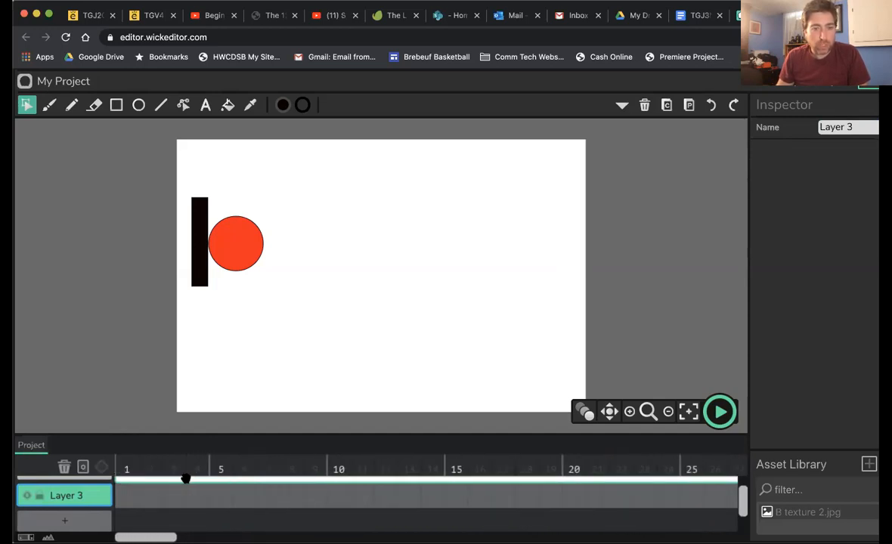
{"action": "left_click", "coordinate": [126, 495]}
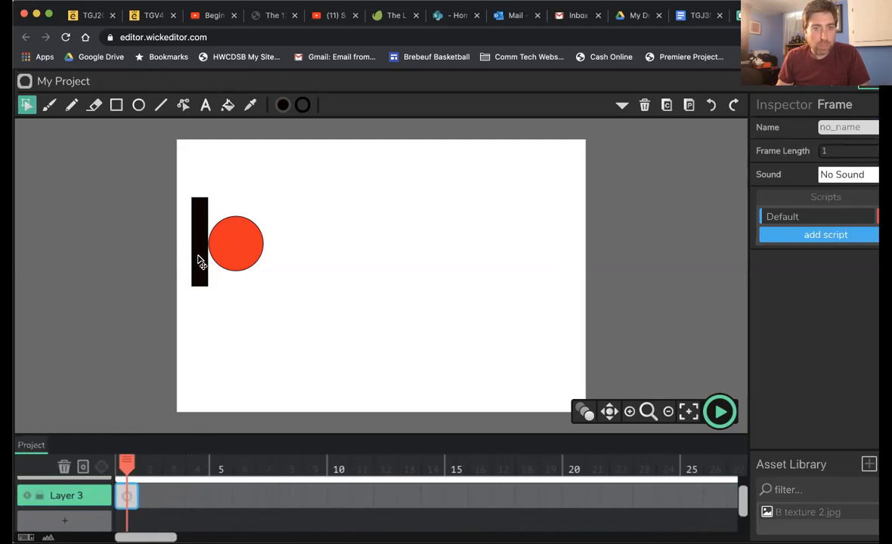
Step: Copy the left paddle into Layer 3's first frame and move the copy near the canvas's right edge, slightly lower than the original
{"action": "scroll", "coordinate": [175, 446], "scroll_direction": "up", "scroll_amount": 1}
{"action": "scroll", "coordinate": [174, 448], "scroll_direction": "up", "scroll_amount": 1}
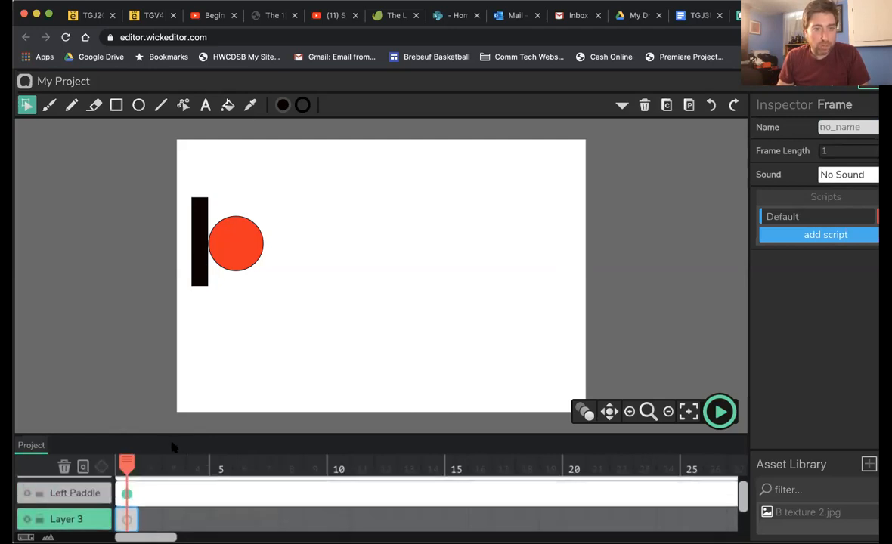
{"action": "left_click", "coordinate": [130, 496]}
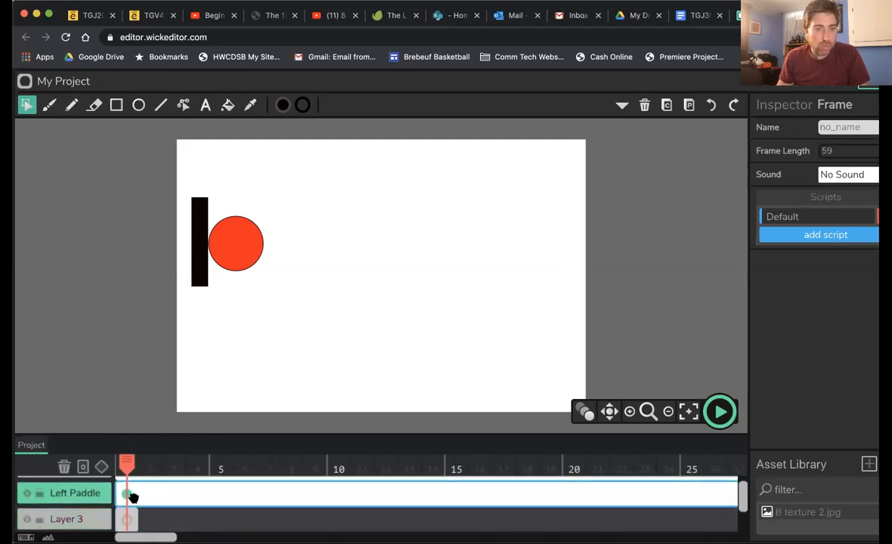
{"action": "left_click", "coordinate": [198, 241]}
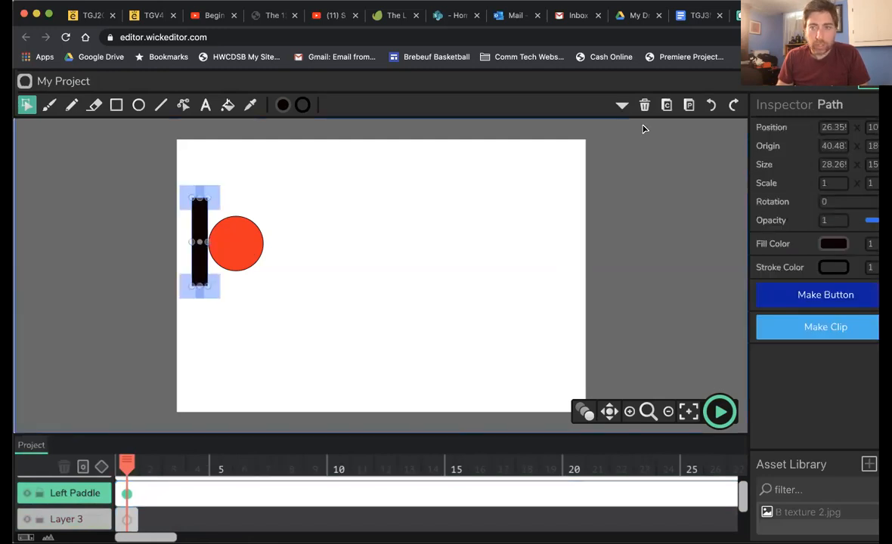
{"action": "left_click", "coordinate": [666, 107]}
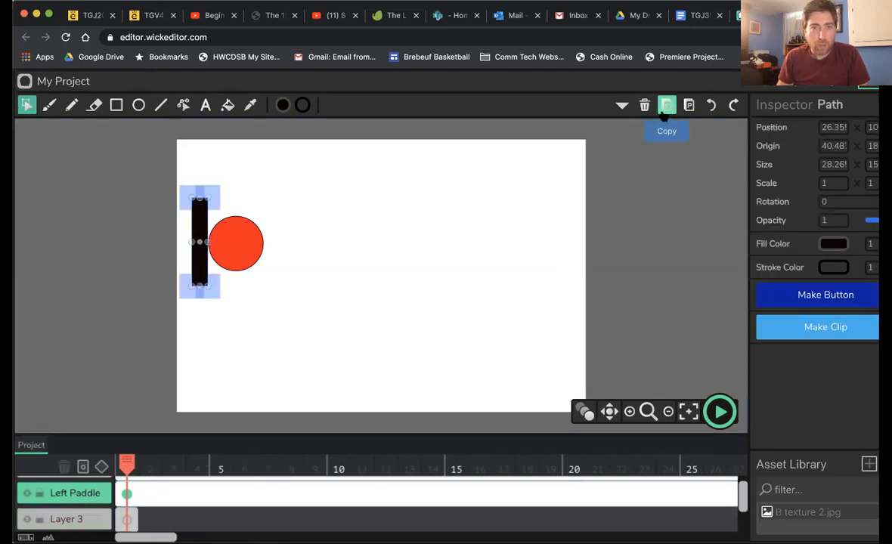
{"action": "left_click", "coordinate": [127, 520]}
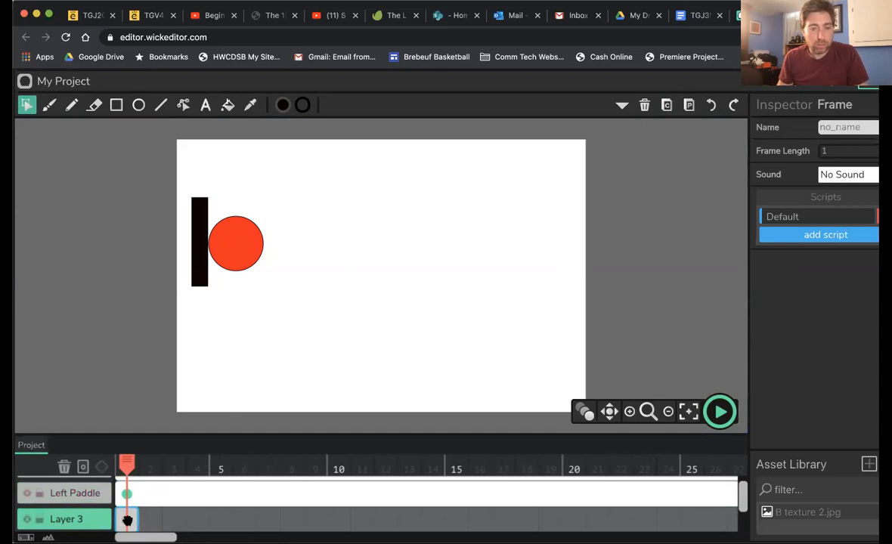
{"action": "left_click", "coordinate": [689, 105]}
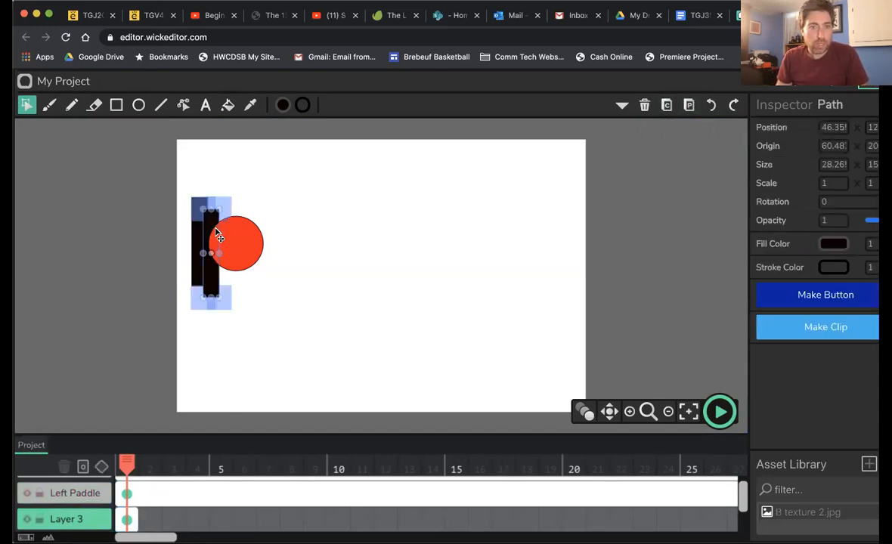
{"action": "left_click_drag", "start_coordinate": [217, 230], "coordinate": [566, 254]}
{"action": "left_click", "coordinate": [365, 293]}
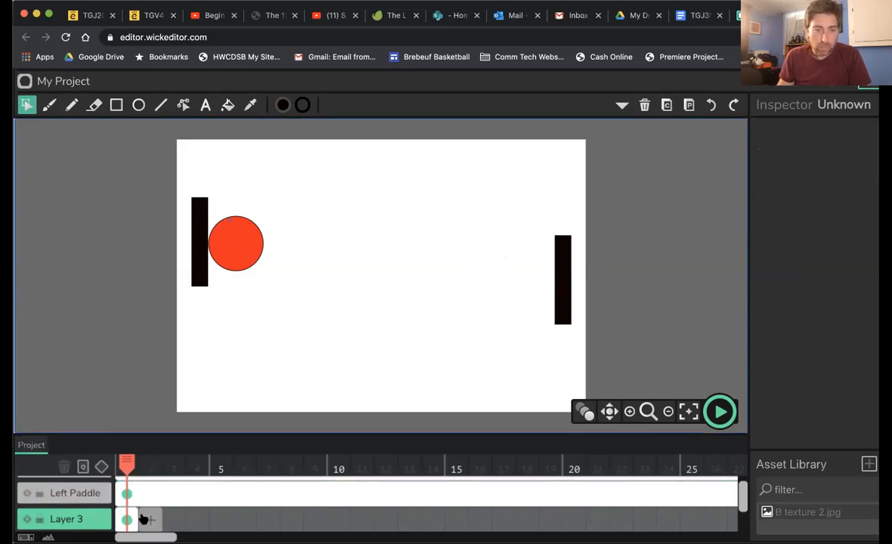
Step: Extend the right paddle's frame to a length of 59 frames and select its layer, Layer 3
{"action": "left_click_drag", "start_coordinate": [135, 519], "coordinate": [590, 513]}
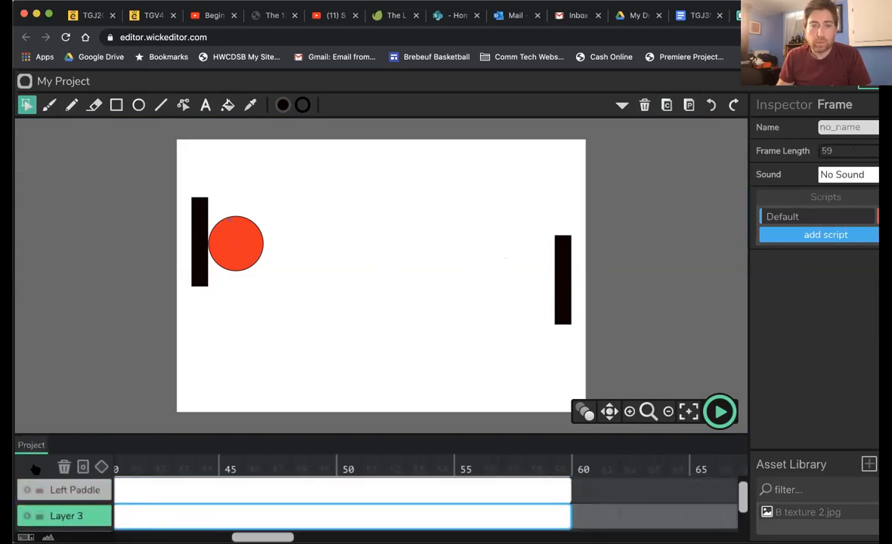
{"action": "left_click", "coordinate": [65, 515]}
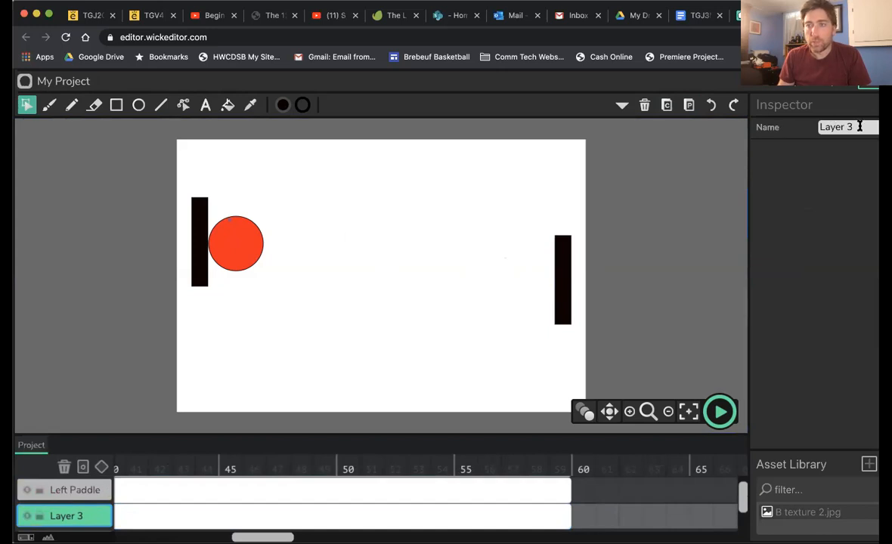
Step: Rename the layer holding the copied paddle, Layer 3, to "Right Paddle"
{"action": "left_click", "coordinate": [820, 126]}
{"action": "type", "text": "Rig"}
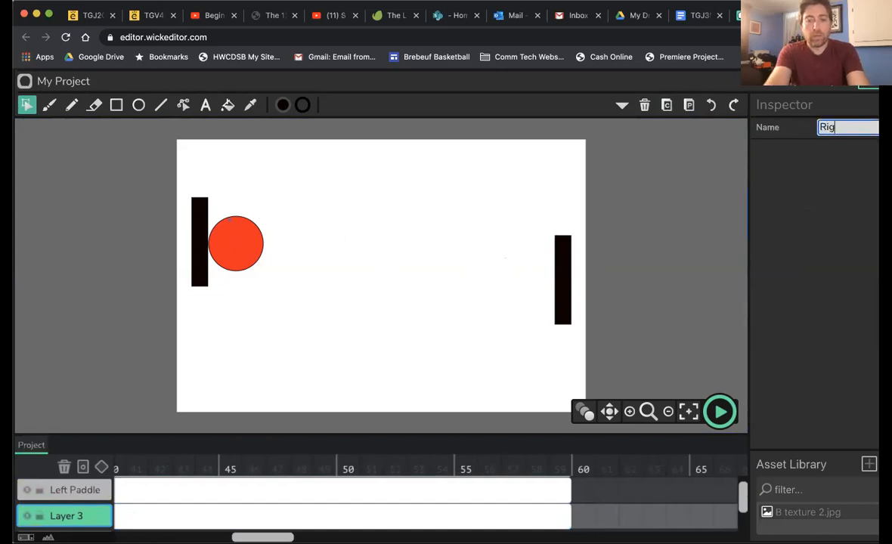
{"action": "type", "text": "ht Paddle"}
{"action": "key", "text": "Return"}
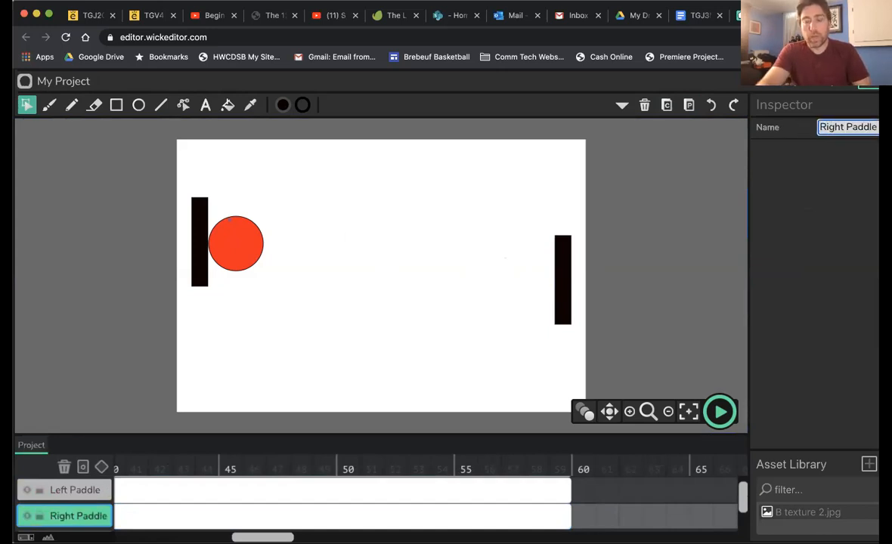
{"action": "left_click", "coordinate": [45, 310]}
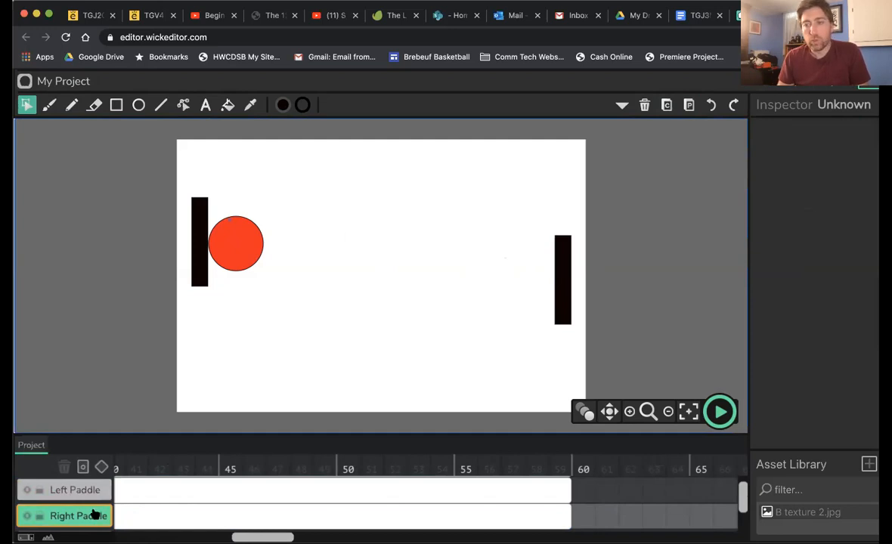
Step: Add a tween keyframe at frame 1 of the Ball layer
{"action": "scroll", "coordinate": [167, 514], "scroll_direction": "left", "scroll_amount": 10}
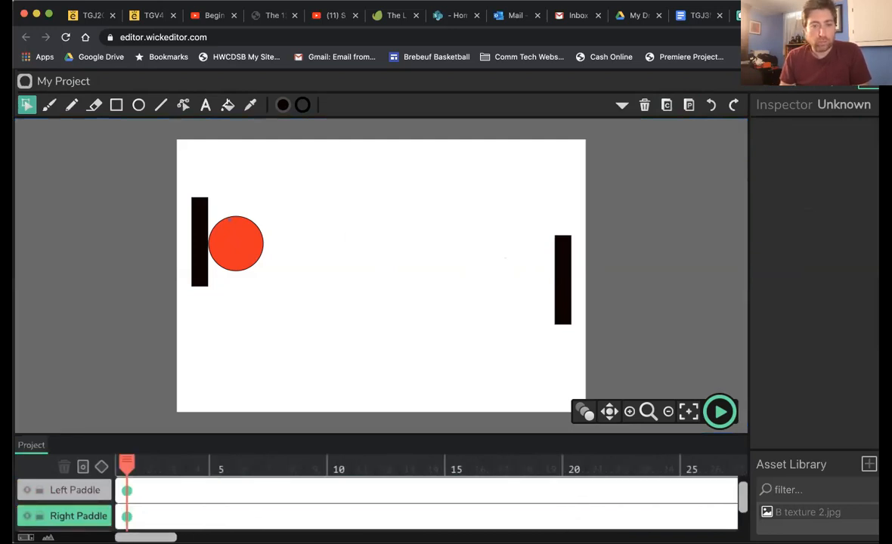
{"action": "scroll", "coordinate": [140, 511], "scroll_direction": "up", "scroll_amount": 2}
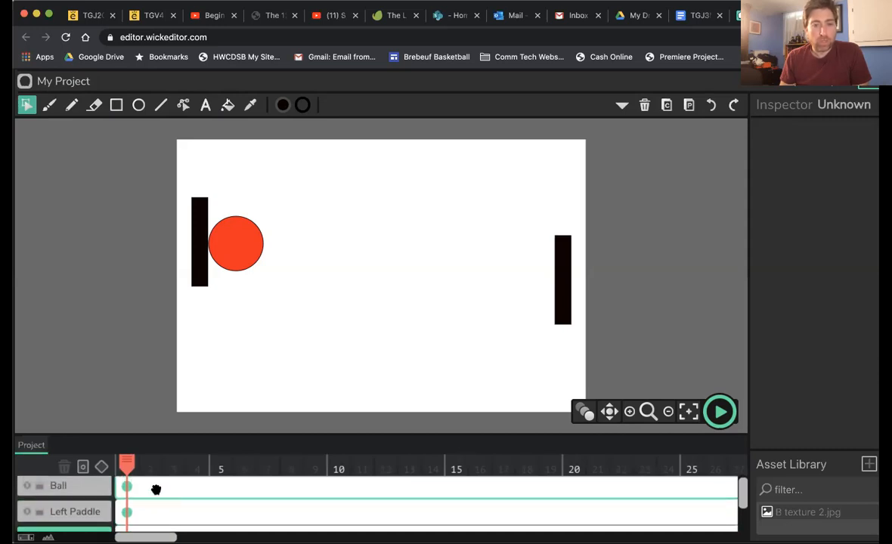
{"action": "mouse_move", "coordinate": [136, 469]}
{"action": "left_mouse_down"}
{"action": "mouse_move", "coordinate": [307, 473]}
{"action": "mouse_move", "coordinate": [127, 473]}
{"action": "left_mouse_up"}
{"action": "left_click", "coordinate": [129, 492]}
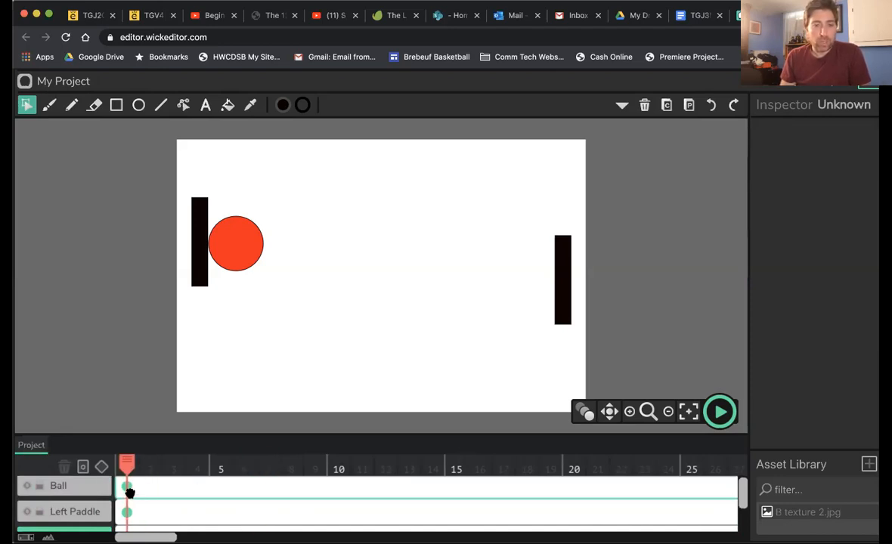
{"action": "scroll", "coordinate": [127, 492], "scroll_direction": "right", "scroll_amount": 1}
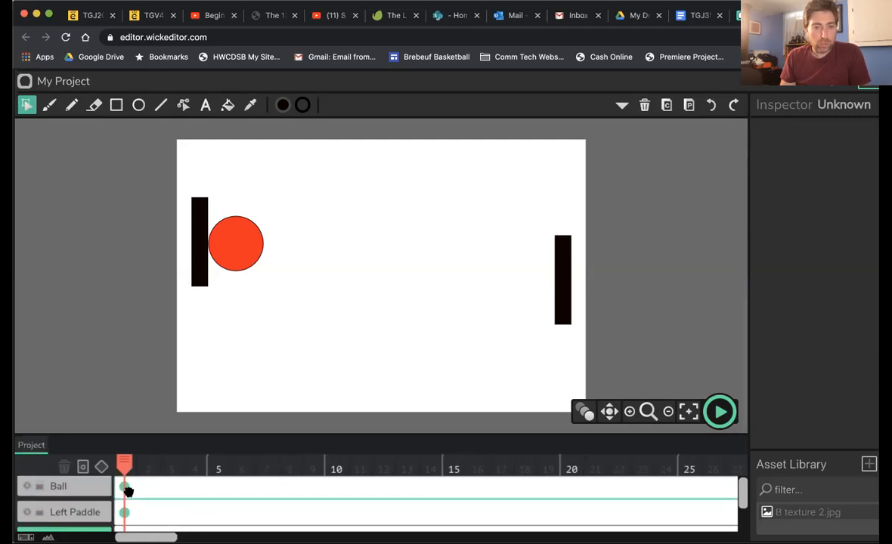
{"action": "left_click", "coordinate": [127, 492]}
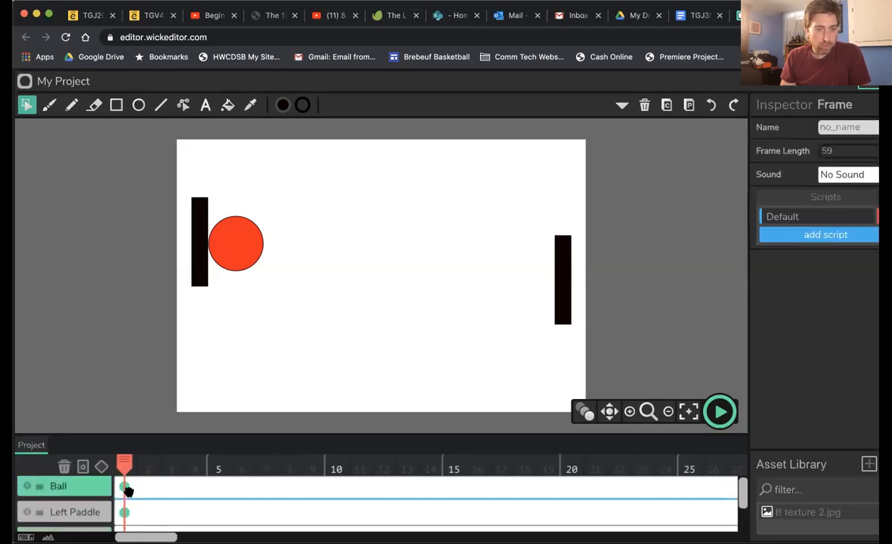
{"action": "scroll", "coordinate": [174, 479], "scroll_direction": "left", "scroll_amount": 1}
{"action": "left_click", "coordinate": [78, 496]}
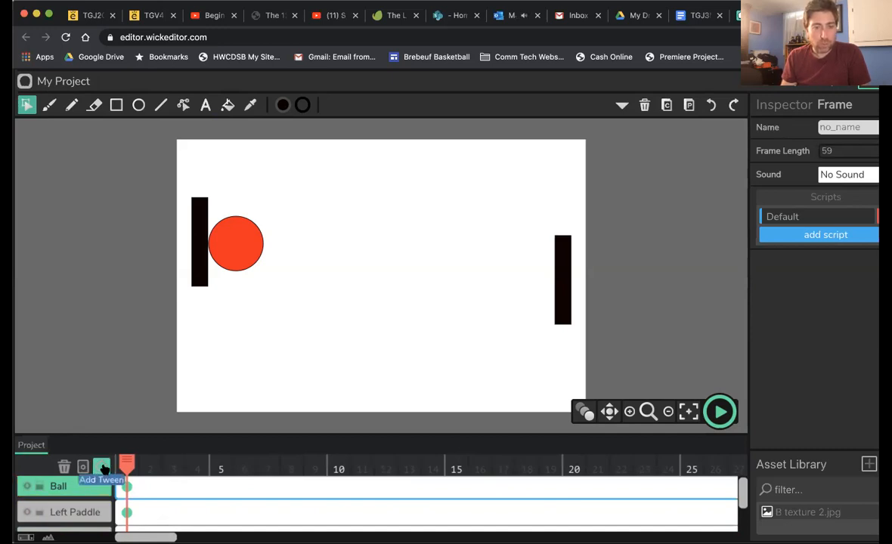
{"action": "left_click", "coordinate": [104, 469]}
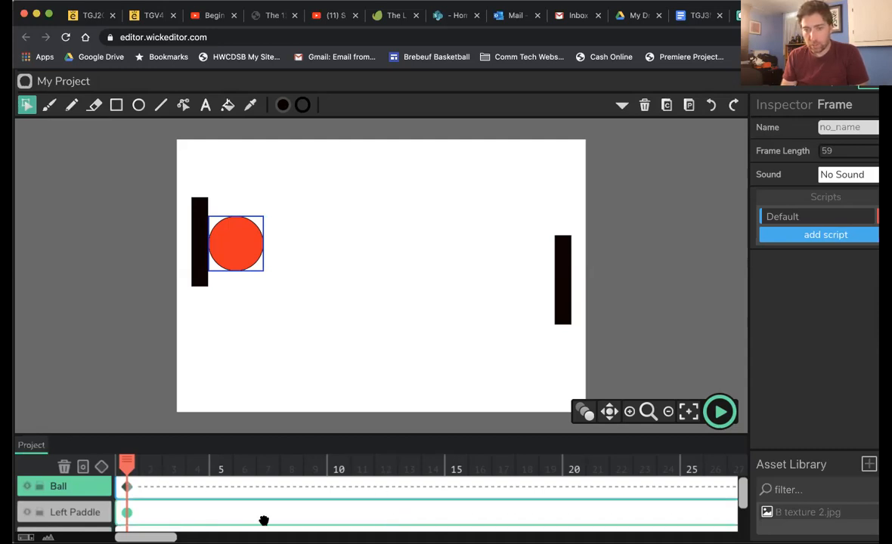
Step: Add a Ball tween keyframe at frame 59 and move the ball off the canvas, past its right edge and lower than the right paddle
{"action": "mouse_move", "coordinate": [151, 539]}
{"action": "left_mouse_down"}
{"action": "mouse_move", "coordinate": [287, 539]}
{"action": "mouse_move", "coordinate": [143, 538]}
{"action": "left_mouse_up"}
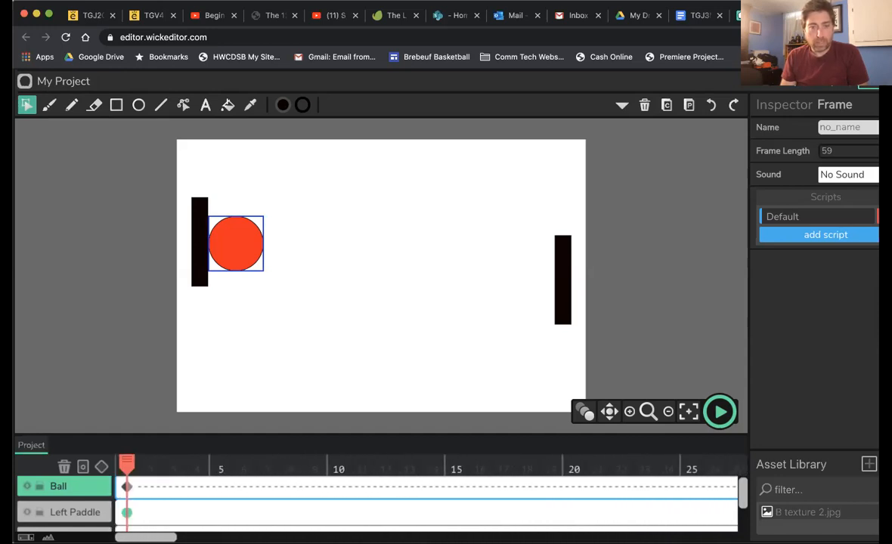
{"action": "left_click_drag", "start_coordinate": [191, 469], "coordinate": [438, 468]}
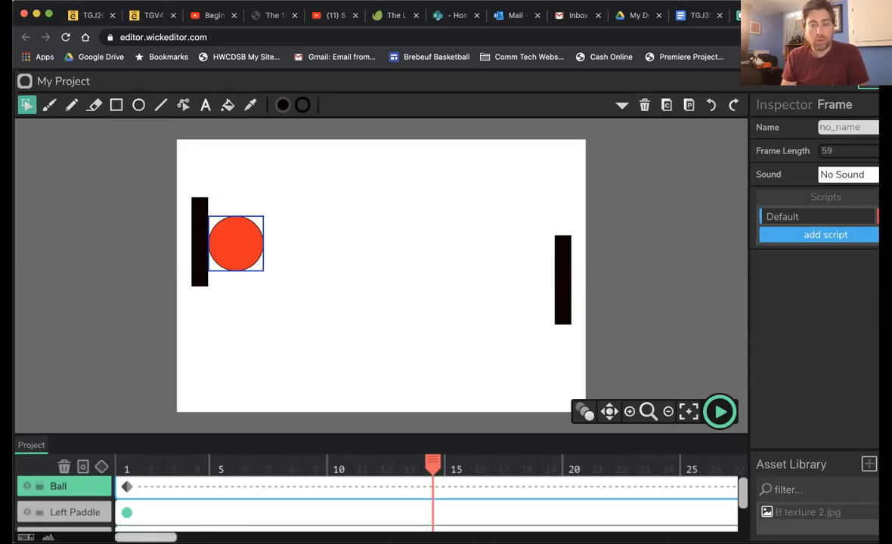
{"action": "left_click_drag", "start_coordinate": [147, 538], "coordinate": [270, 537]}
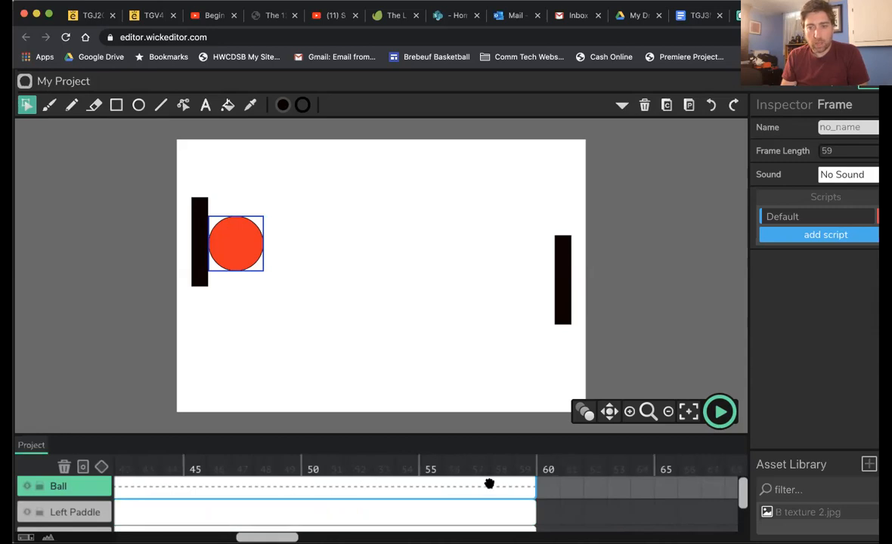
{"action": "left_click", "coordinate": [527, 491]}
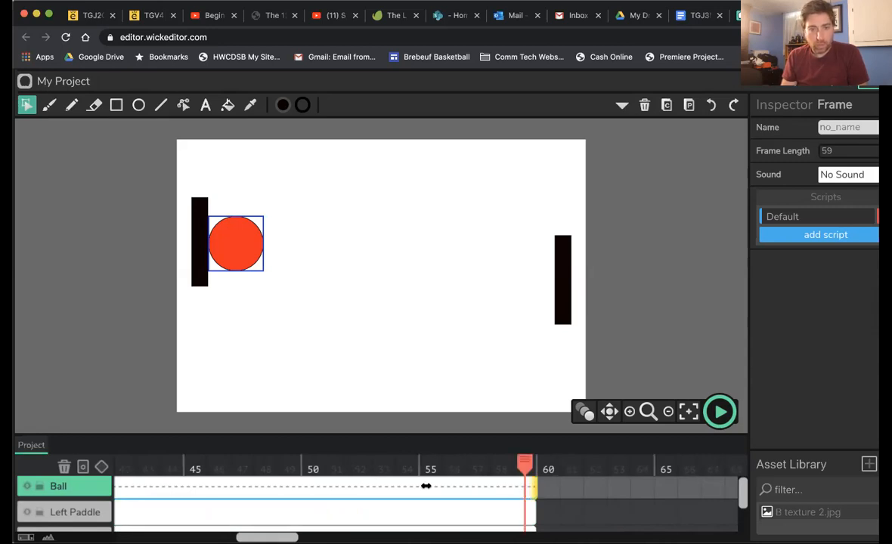
{"action": "left_click", "coordinate": [102, 469]}
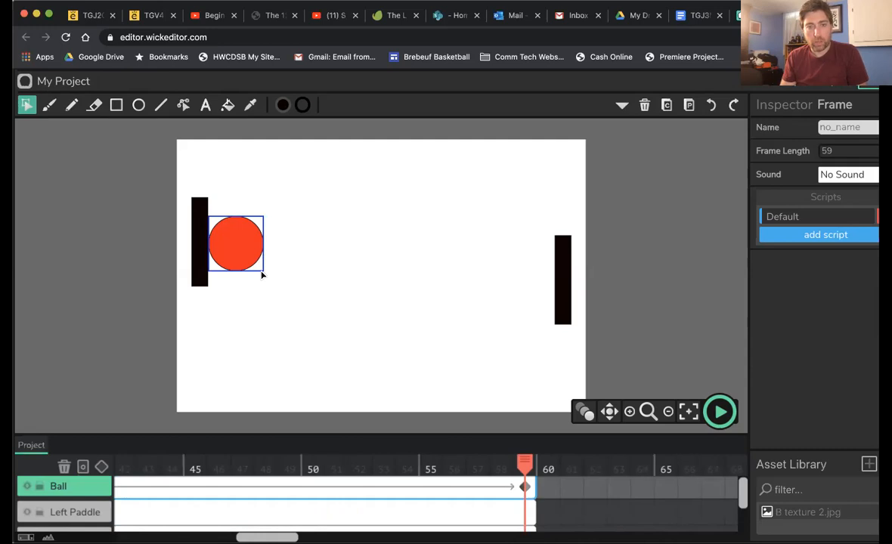
{"action": "left_click", "coordinate": [245, 260]}
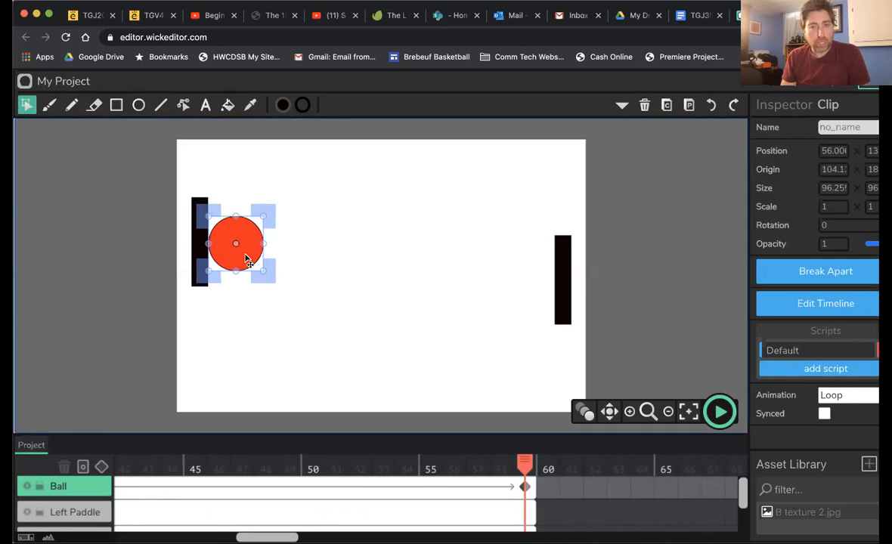
{"action": "left_click_drag", "start_coordinate": [254, 262], "coordinate": [637, 379]}
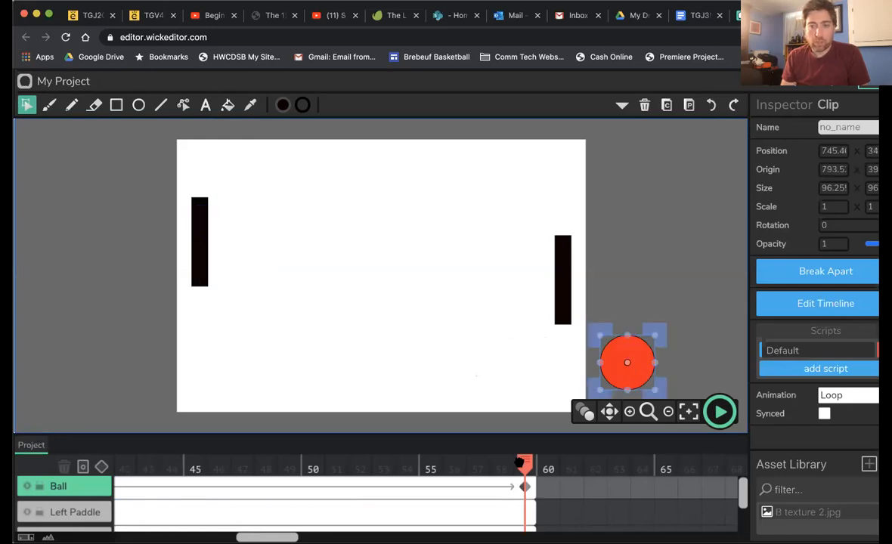
Step: Scrub through the timeline and play the animation to check the ball's motion across the canvas, stopping playback when done
{"action": "left_click_drag", "start_coordinate": [520, 461], "coordinate": [23, 452]}
{"action": "left_click_drag", "start_coordinate": [118, 460], "coordinate": [508, 502]}
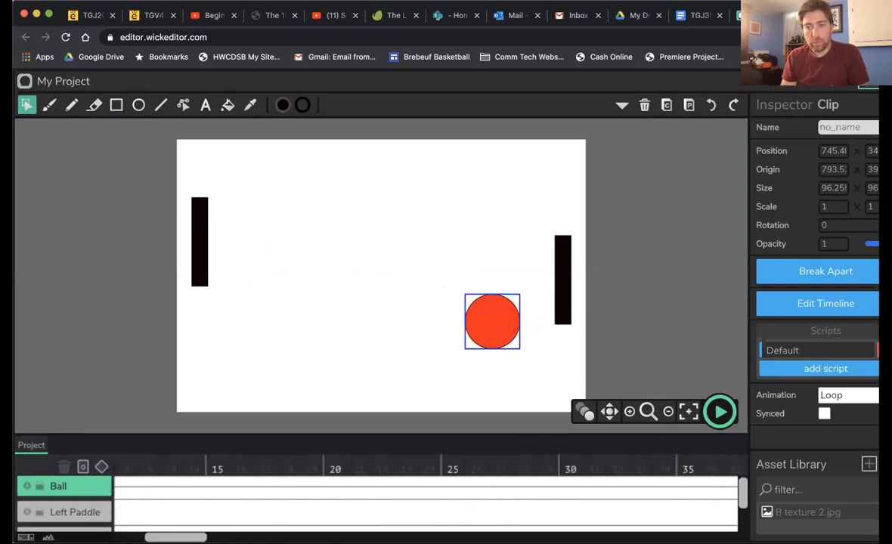
{"action": "left_click", "coordinate": [719, 412]}
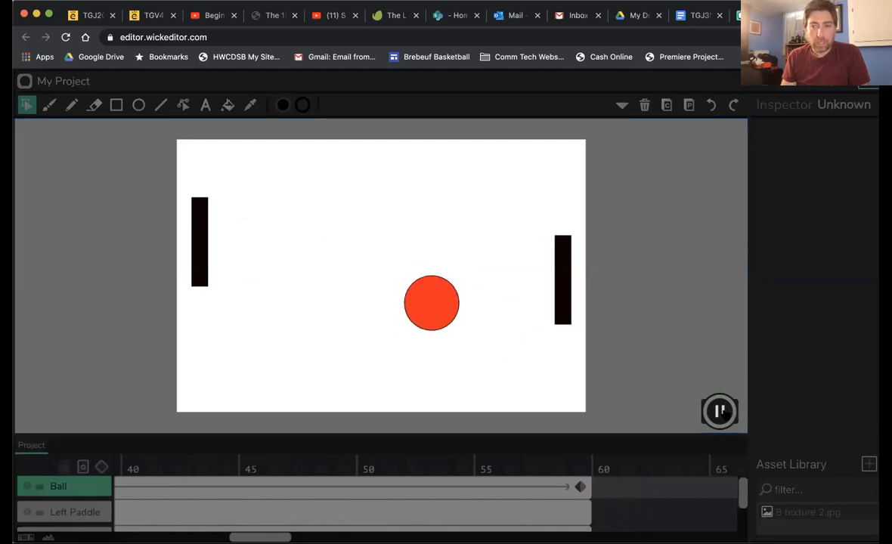
{"action": "left_click", "coordinate": [719, 411]}
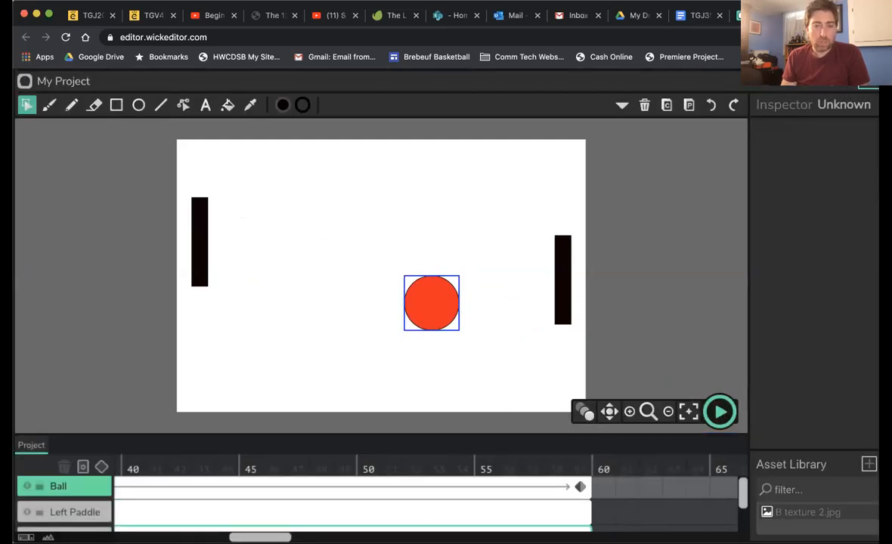
Step: Add a Ball tween keyframe at frame 5 and move the ball to the canvas's bottom edge, left of centre
{"action": "scroll", "coordinate": [427, 498], "scroll_direction": "right", "scroll_amount": 1}
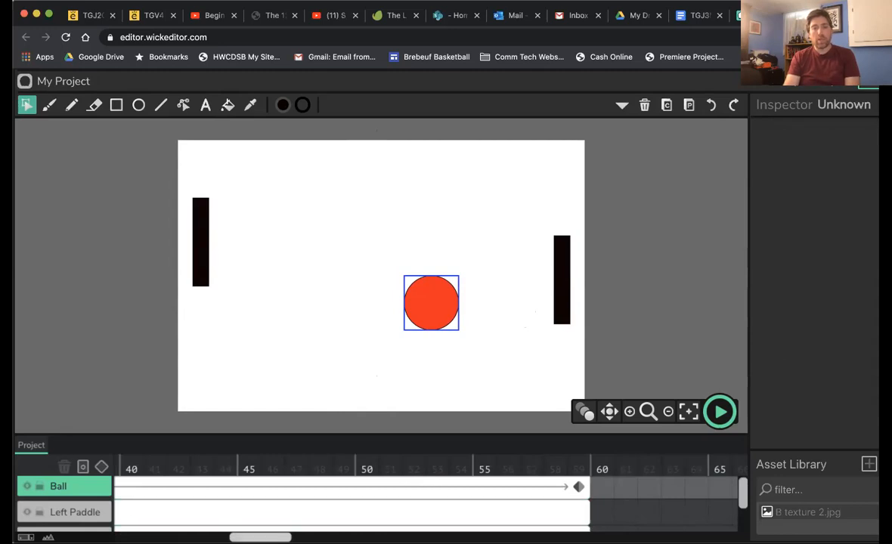
{"action": "scroll", "coordinate": [423, 491], "scroll_direction": "left", "scroll_amount": 10}
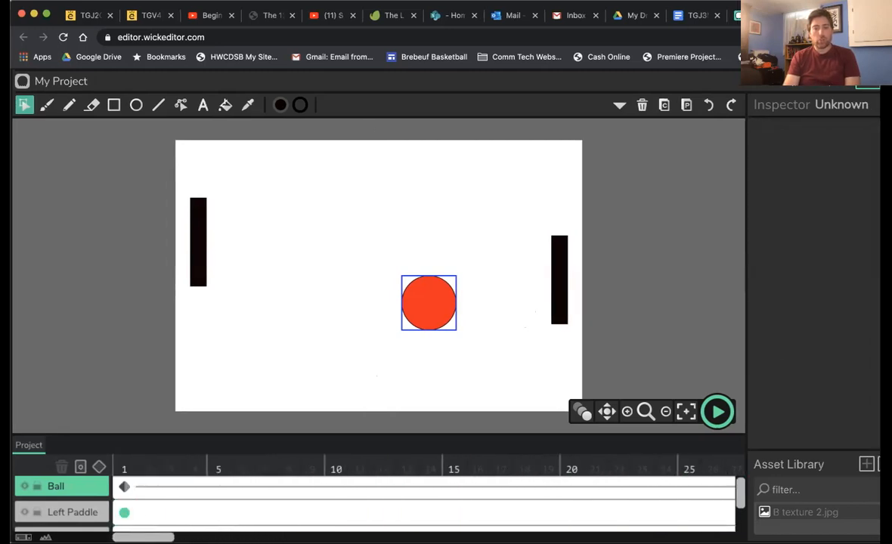
{"action": "left_click_drag", "start_coordinate": [159, 464], "coordinate": [207, 464]}
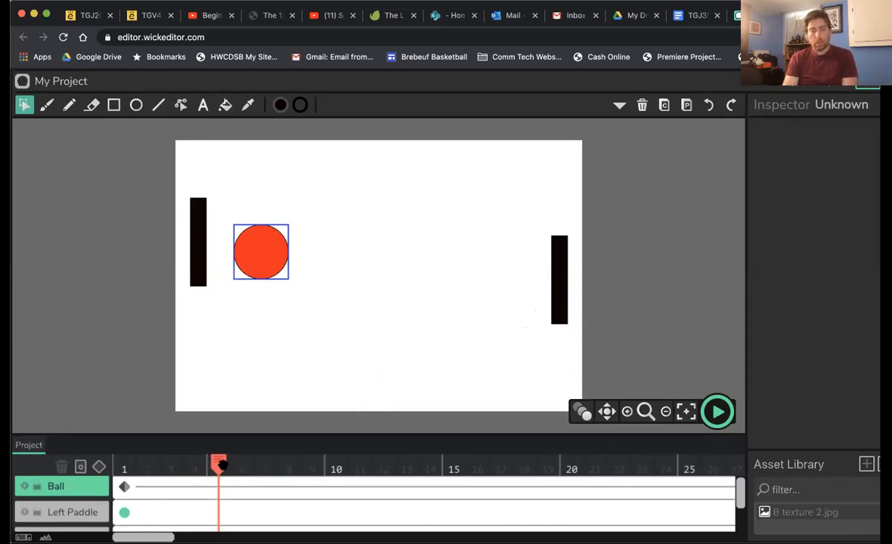
{"action": "left_click_drag", "start_coordinate": [198, 465], "coordinate": [125, 464]}
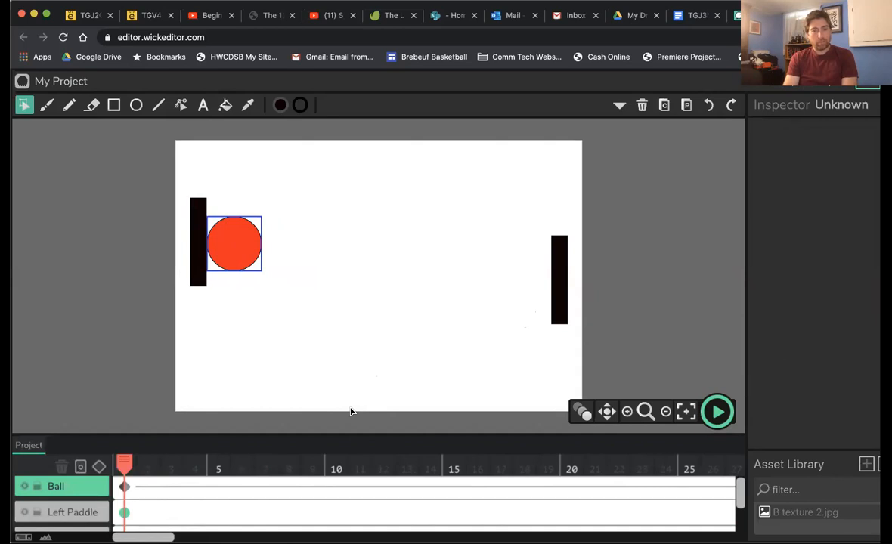
{"action": "left_click", "coordinate": [172, 466]}
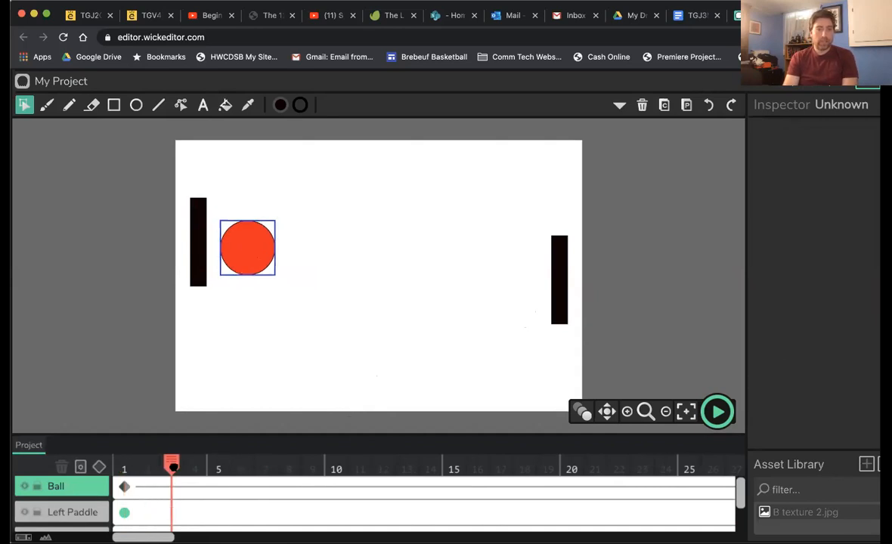
{"action": "left_click_drag", "start_coordinate": [176, 467], "coordinate": [216, 467]}
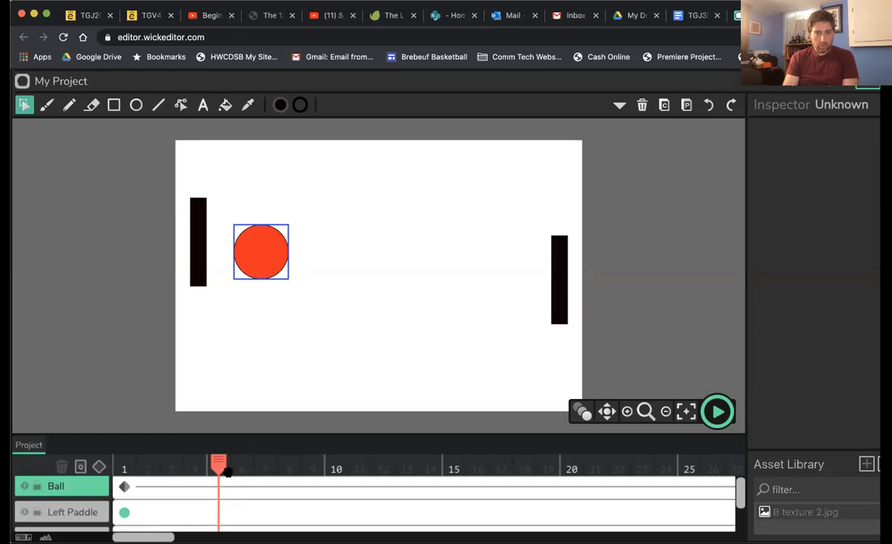
{"action": "mouse_move", "coordinate": [219, 463]}
{"action": "left_mouse_down"}
{"action": "mouse_move", "coordinate": [254, 470]}
{"action": "mouse_move", "coordinate": [215, 469]}
{"action": "left_mouse_up"}
{"action": "left_click", "coordinate": [217, 492]}
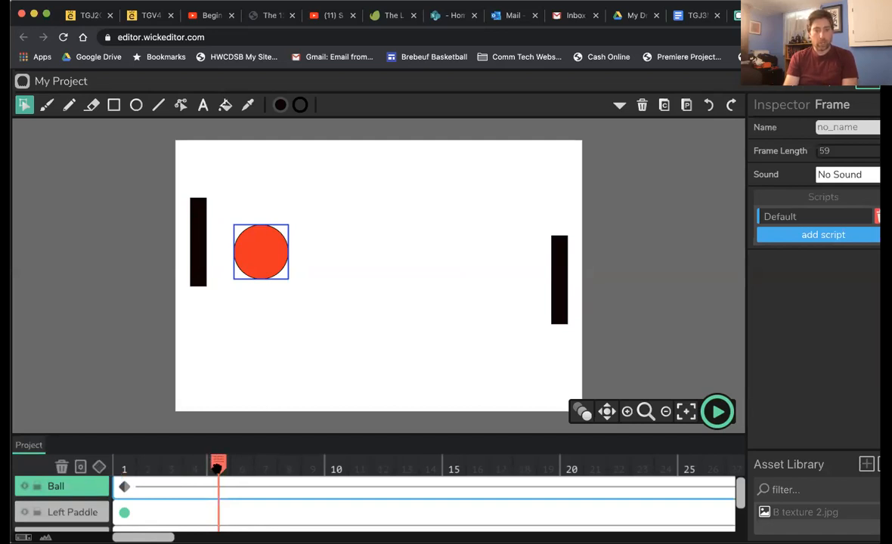
{"action": "left_click", "coordinate": [102, 469]}
{"action": "left_click_drag", "start_coordinate": [271, 270], "coordinate": [321, 406]}
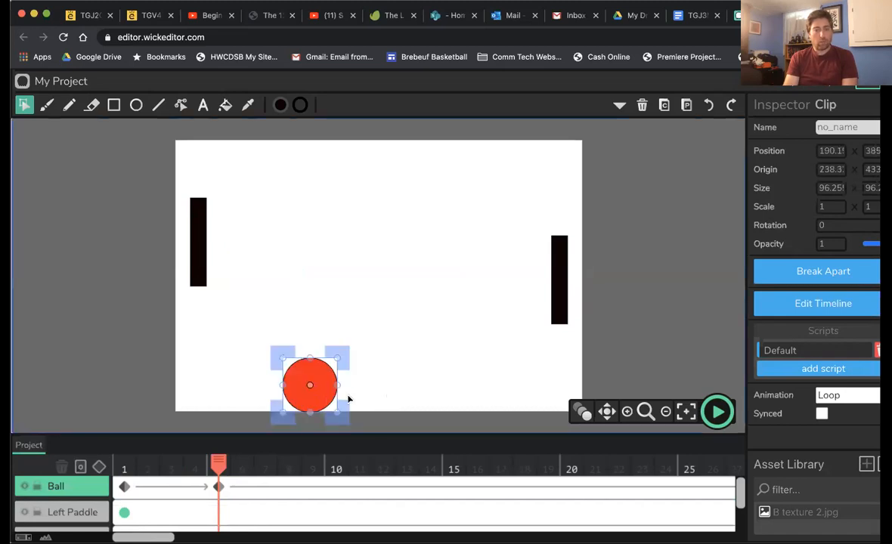
{"action": "left_click_drag", "start_coordinate": [311, 371], "coordinate": [332, 370]}
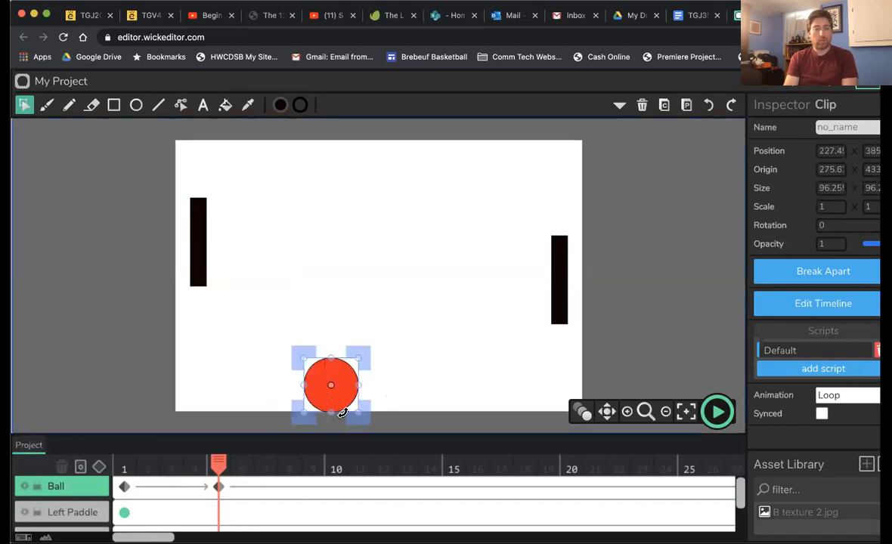
Step: Play the animation from frame 1 to check the ball's bounce off the bottom edge, and stop playback
{"action": "left_click_drag", "start_coordinate": [219, 465], "coordinate": [124, 464]}
{"action": "left_click", "coordinate": [716, 412]}
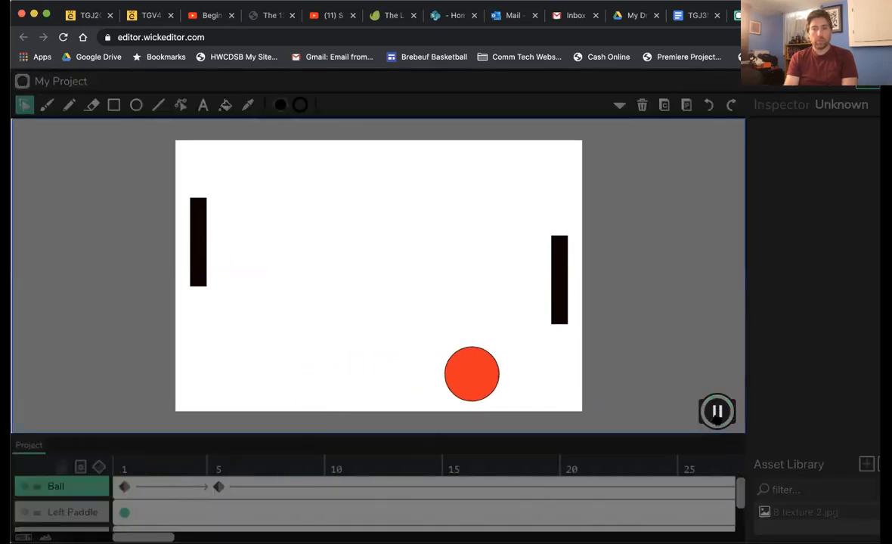
{"action": "left_click", "coordinate": [717, 411]}
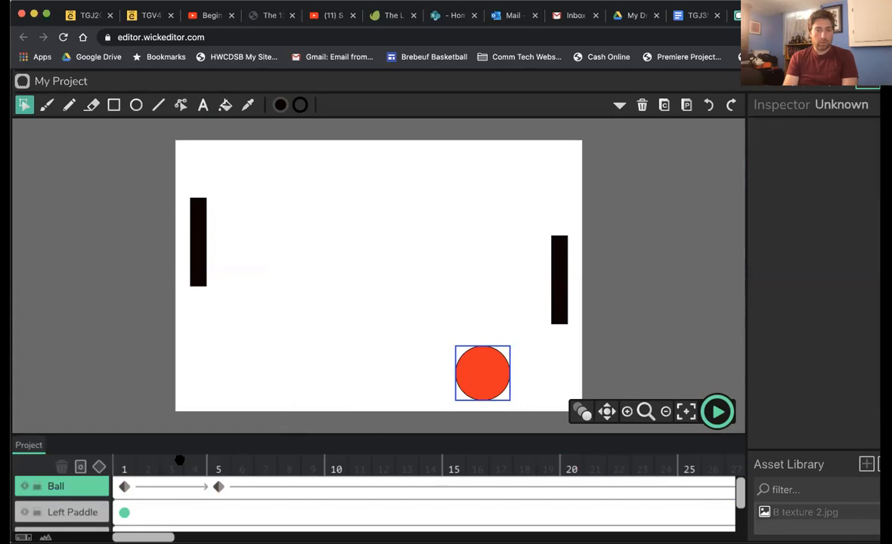
Step: Add a Ball tween keyframe at frame 11 and move the ball up against the upper end of the right paddle
{"action": "left_click", "coordinate": [217, 468]}
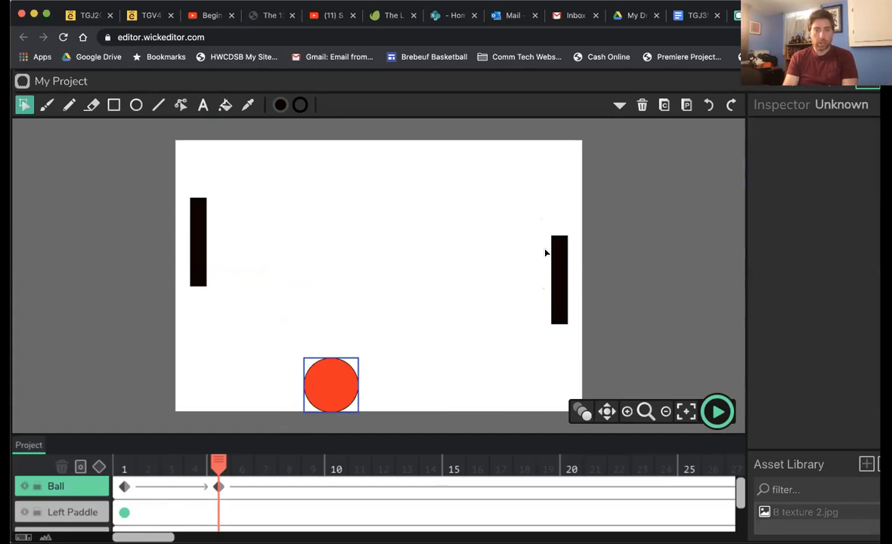
{"action": "left_click_drag", "start_coordinate": [226, 465], "coordinate": [330, 467]}
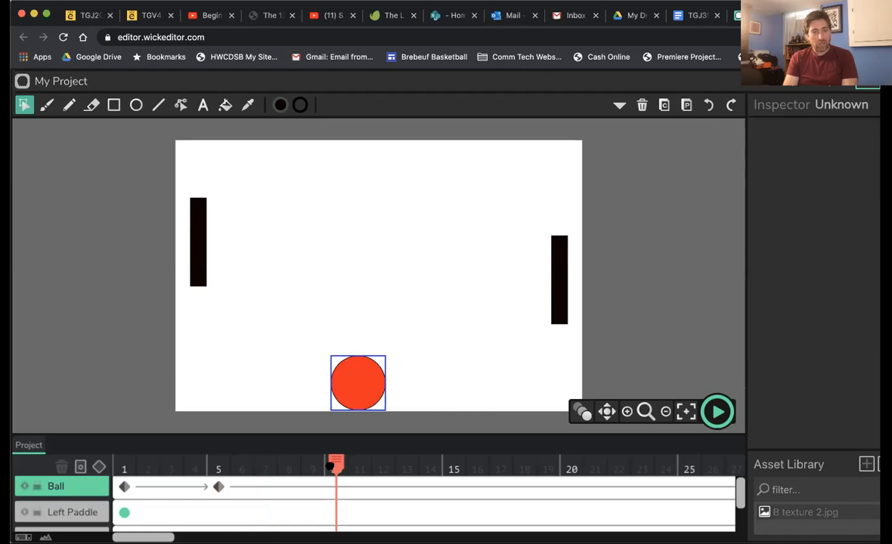
{"action": "left_click_drag", "start_coordinate": [336, 466], "coordinate": [354, 466]}
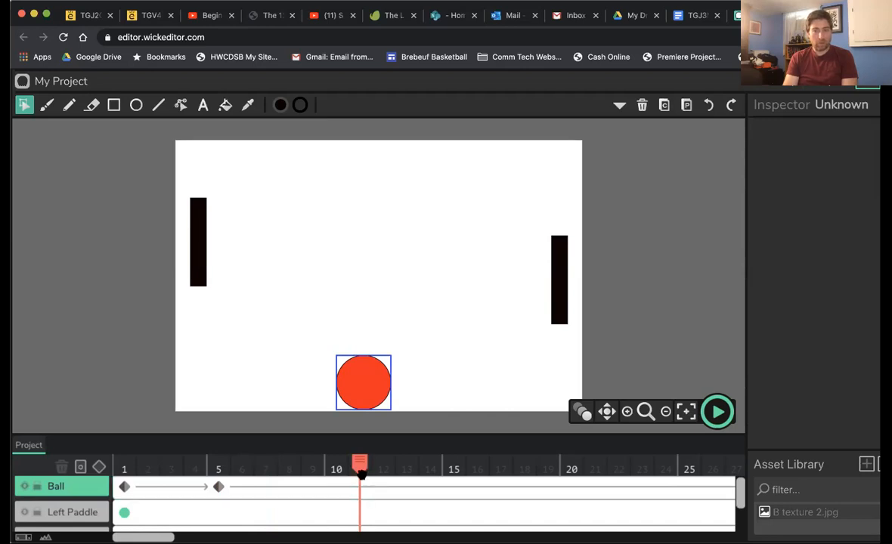
{"action": "left_click", "coordinate": [100, 467]}
{"action": "left_click", "coordinate": [371, 382]}
{"action": "left_click_drag", "start_coordinate": [421, 337], "coordinate": [529, 223]}
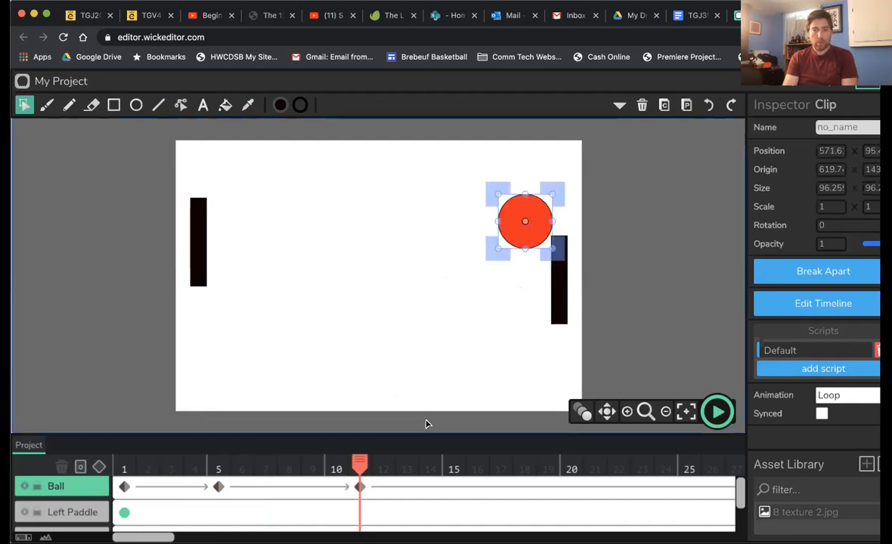
Step: Add a Ball tween keyframe at frame 15 and move the ball to the canvas's top edge, slightly right of centre
{"action": "mouse_move", "coordinate": [360, 463]}
{"action": "left_mouse_down"}
{"action": "mouse_move", "coordinate": [122, 457]}
{"action": "mouse_move", "coordinate": [365, 450]}
{"action": "left_mouse_up"}
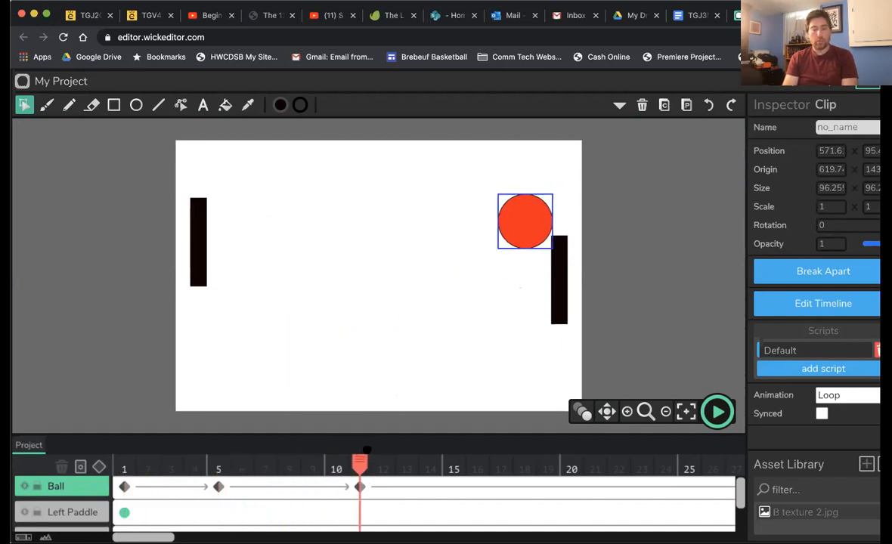
{"action": "left_click_drag", "start_coordinate": [367, 451], "coordinate": [385, 459]}
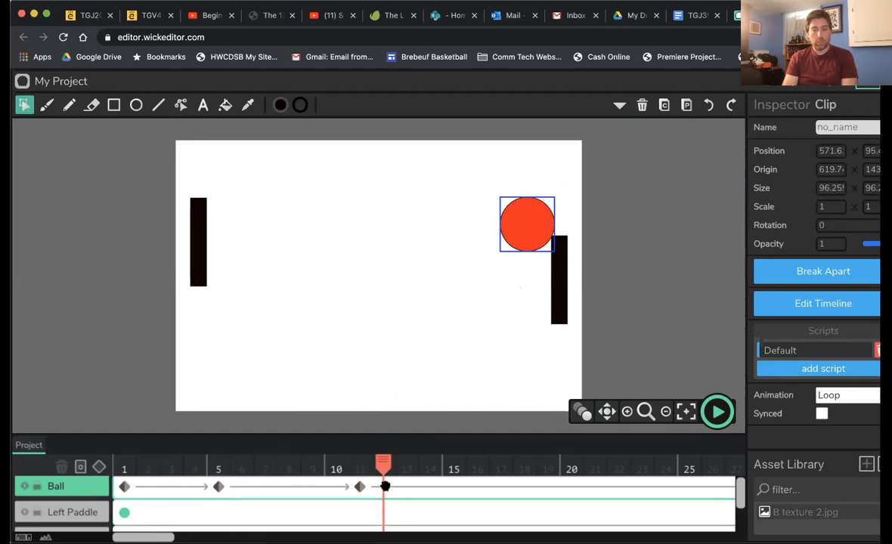
{"action": "left_click", "coordinate": [265, 466]}
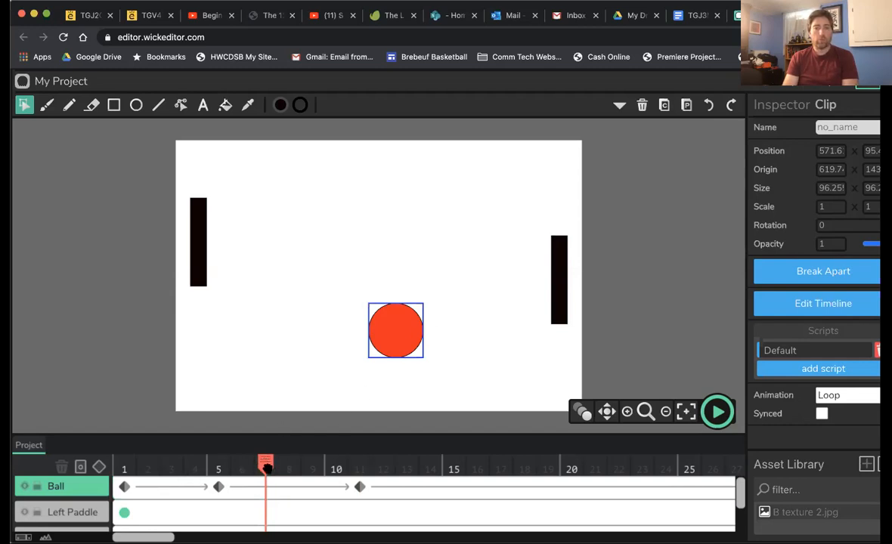
{"action": "left_click_drag", "start_coordinate": [266, 465], "coordinate": [360, 467]}
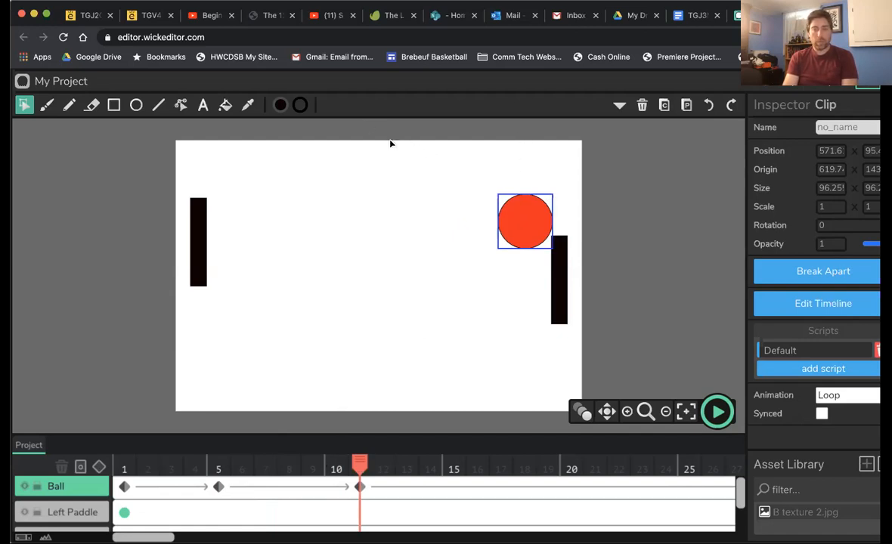
{"action": "left_click_drag", "start_coordinate": [360, 464], "coordinate": [452, 468]}
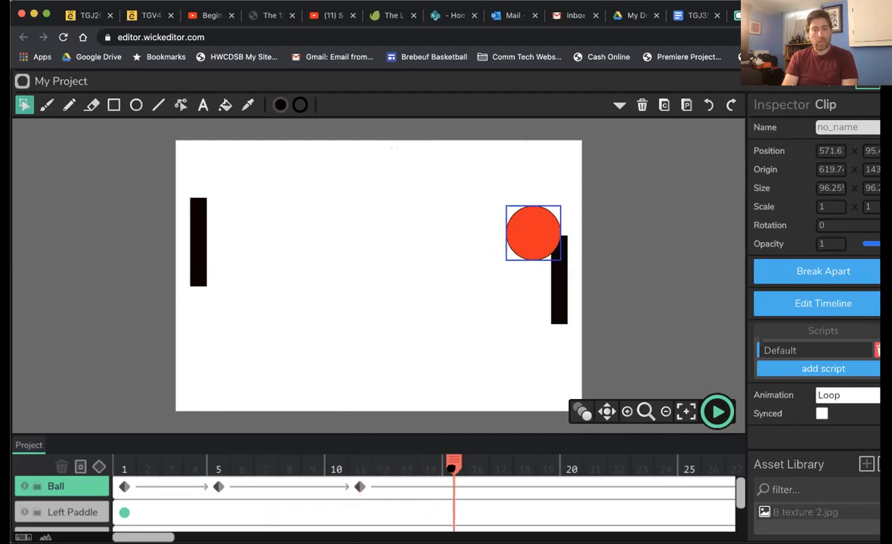
{"action": "left_click", "coordinate": [101, 469]}
{"action": "left_click_drag", "start_coordinate": [527, 220], "coordinate": [407, 161]}
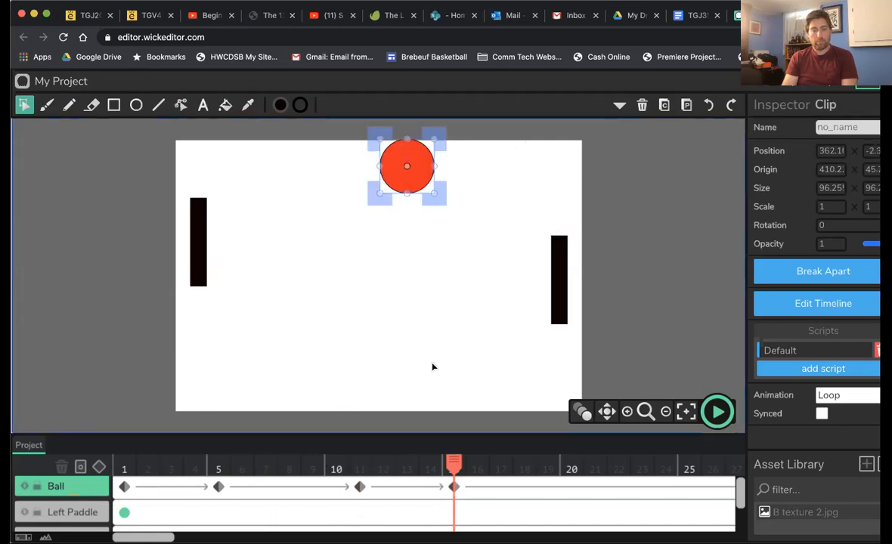
Step: Add a Ball tween keyframe at frame 21 and move the ball down beside the left paddle, just below its lower end
{"action": "left_click_drag", "start_coordinate": [453, 453], "coordinate": [454, 475]}
{"action": "mouse_move", "coordinate": [471, 478]}
{"action": "left_mouse_down"}
{"action": "mouse_move", "coordinate": [663, 491]}
{"action": "mouse_move", "coordinate": [457, 485]}
{"action": "left_mouse_up"}
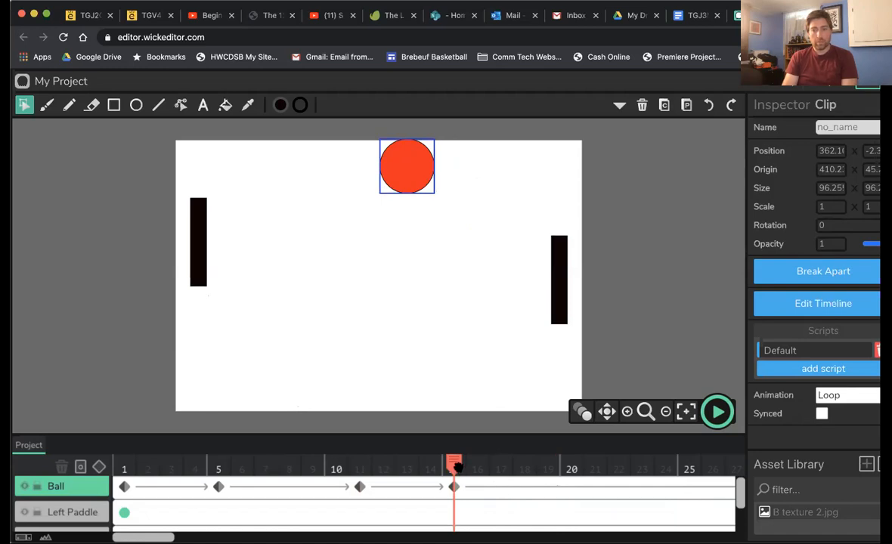
{"action": "left_click_drag", "start_coordinate": [452, 465], "coordinate": [590, 469]}
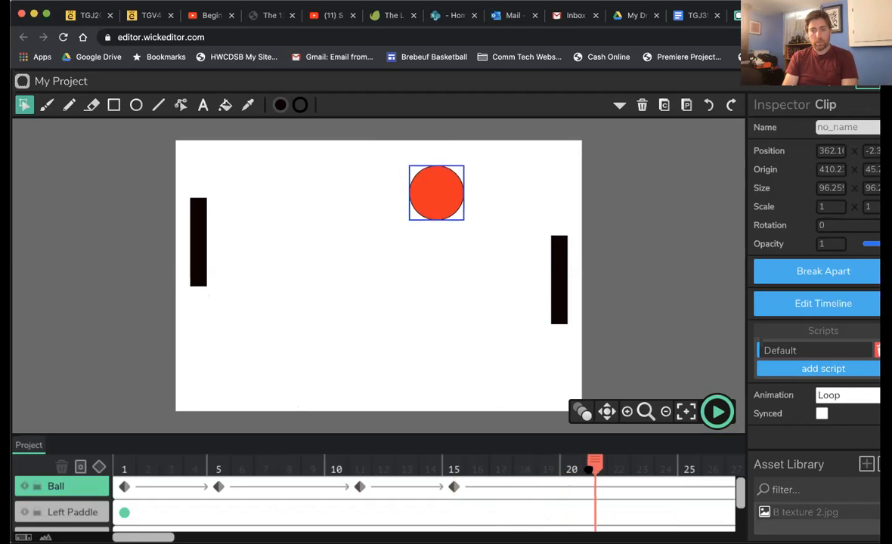
{"action": "left_click", "coordinate": [99, 467]}
{"action": "left_click_drag", "start_coordinate": [437, 212], "coordinate": [235, 345]}
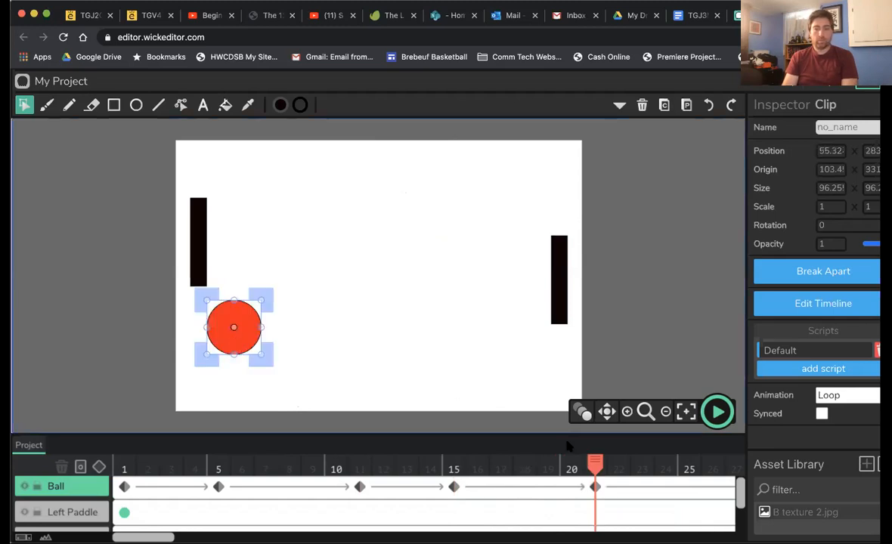
Step: Scrub through the Ball keyframes up to frame 21 and play the animation to check the bounces, stopping playback when done
{"action": "left_click_drag", "start_coordinate": [595, 462], "coordinate": [572, 464]}
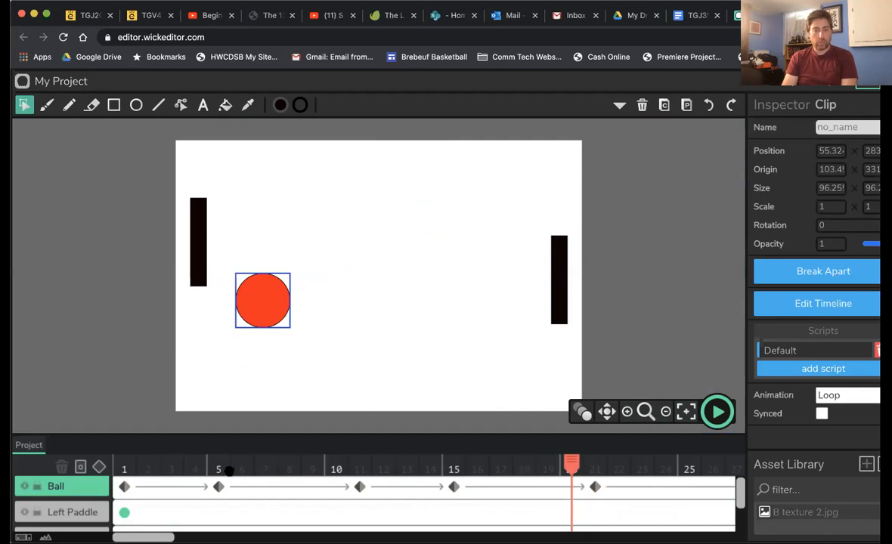
{"action": "left_click", "coordinate": [208, 461]}
{"action": "left_click_drag", "start_coordinate": [218, 464], "coordinate": [596, 465]}
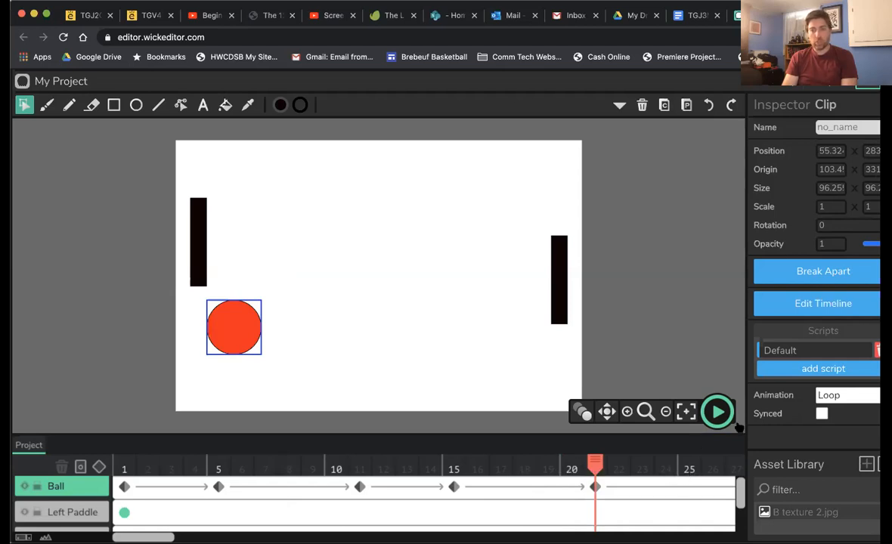
{"action": "left_click", "coordinate": [717, 411]}
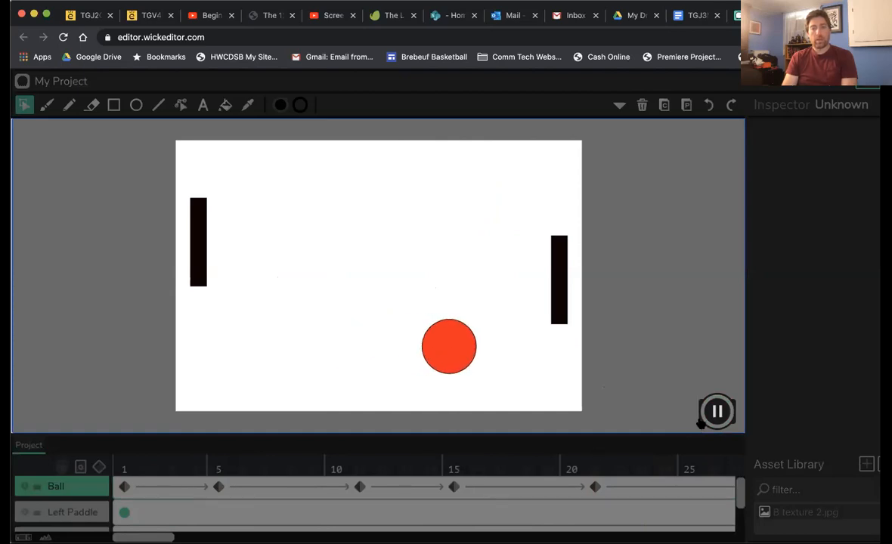
{"action": "key", "text": "Return"}
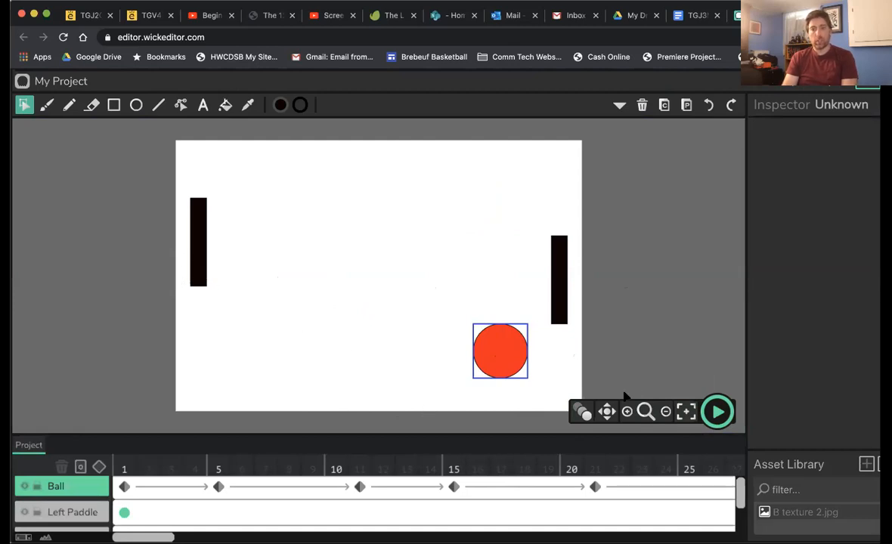
Step: Check the example picture in the TGJ3M - Wick Animation - Pong Google Doc, and return to Wick Editor
{"action": "left_click", "coordinate": [689, 17]}
{"action": "scroll", "coordinate": [574, 317], "scroll_direction": "down", "scroll_amount": 5}
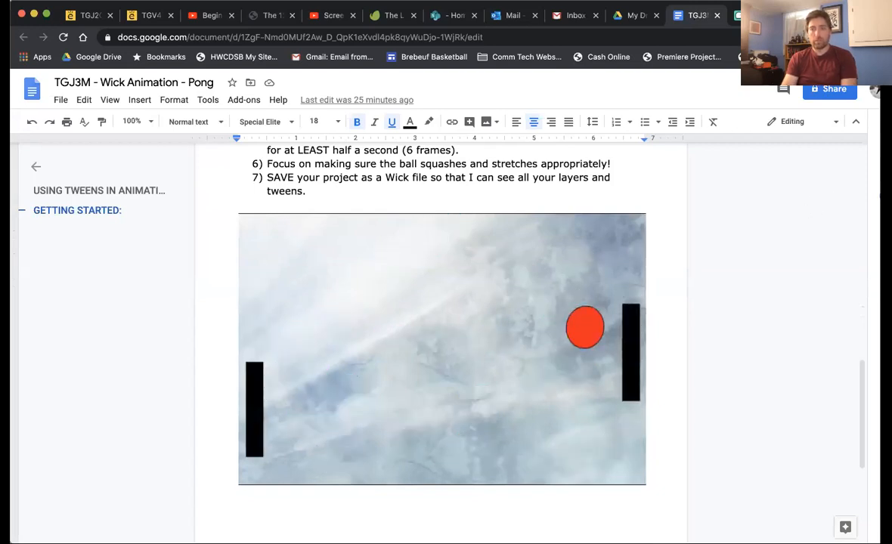
{"action": "left_click", "coordinate": [753, 15]}
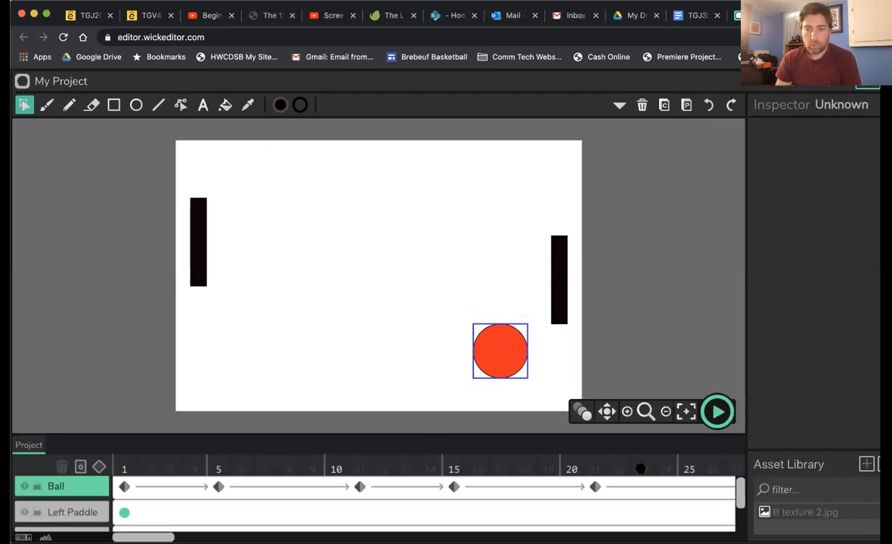
Step: Add a Ball tween keyframe at frame 27 and move the ball to the canvas's bottom edge, right of centre
{"action": "left_click", "coordinate": [618, 465]}
{"action": "mouse_move", "coordinate": [579, 467]}
{"action": "left_mouse_down"}
{"action": "mouse_move", "coordinate": [537, 468]}
{"action": "mouse_move", "coordinate": [595, 469]}
{"action": "left_mouse_up"}
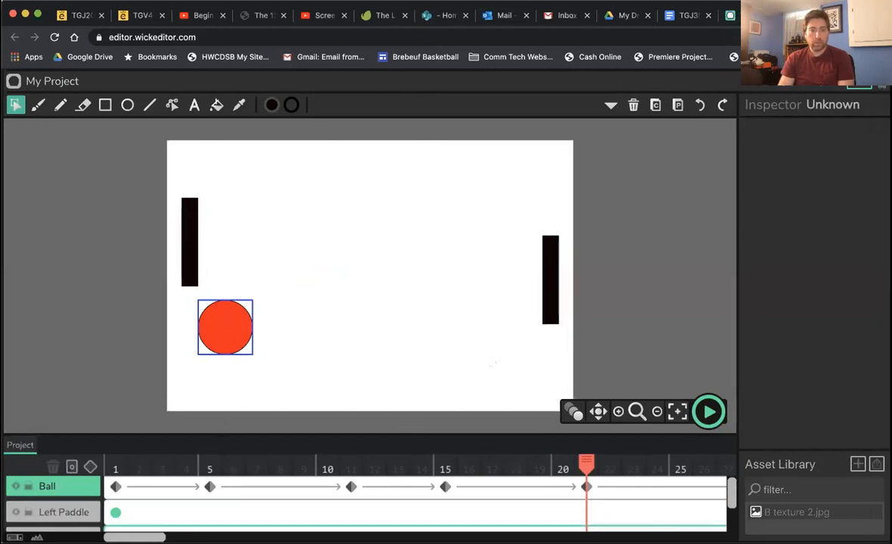
{"action": "scroll", "coordinate": [202, 523], "scroll_direction": "right", "scroll_amount": 5}
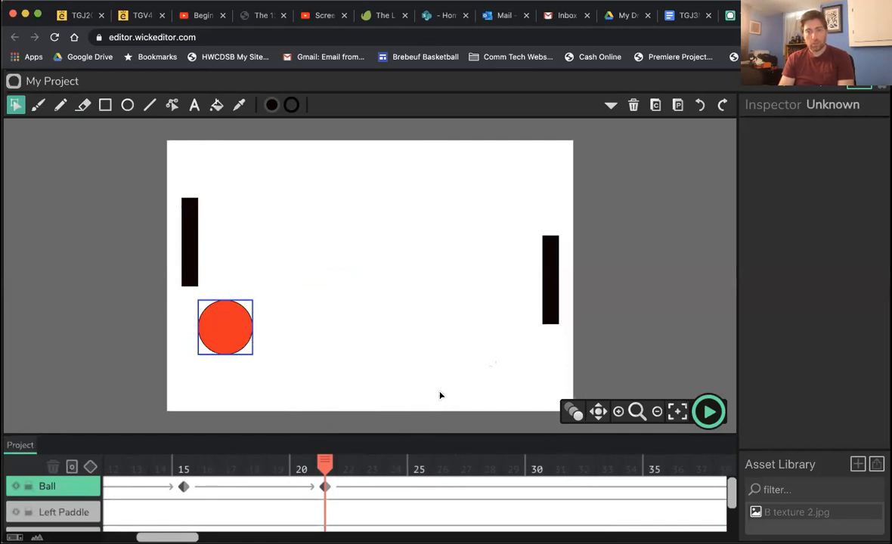
{"action": "left_click_drag", "start_coordinate": [325, 472], "coordinate": [461, 475]}
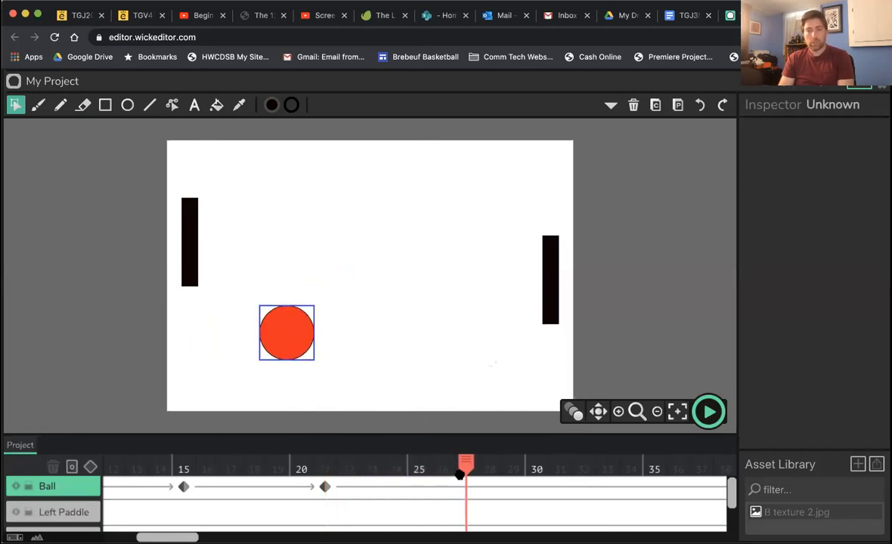
{"action": "left_click", "coordinate": [89, 470]}
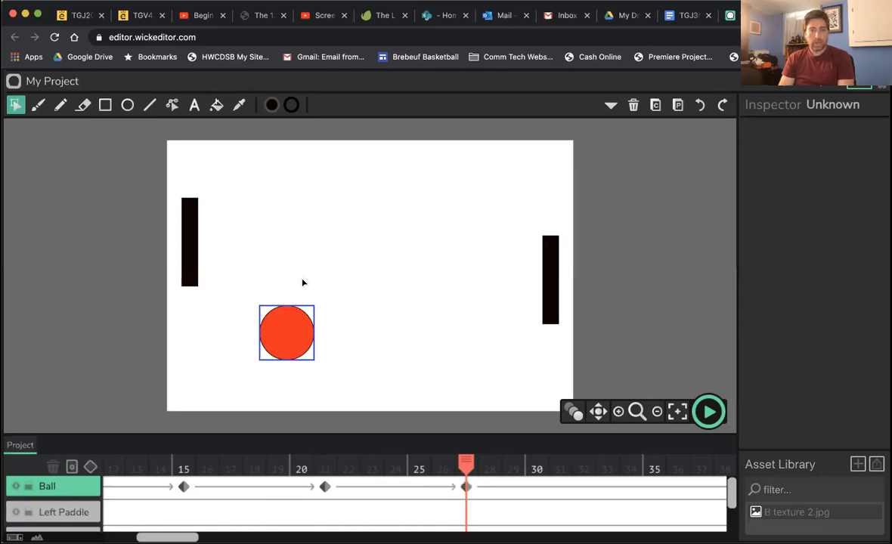
{"action": "left_click_drag", "start_coordinate": [295, 344], "coordinate": [444, 400]}
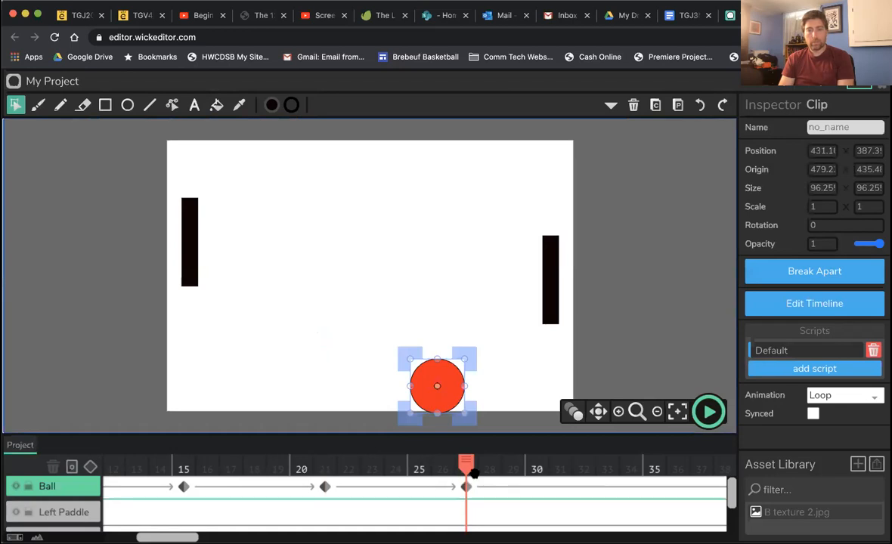
Step: Add a Ball tween keyframe at frame 33 and move the ball up against the lower end of the right paddle
{"action": "left_click_drag", "start_coordinate": [466, 464], "coordinate": [559, 484]}
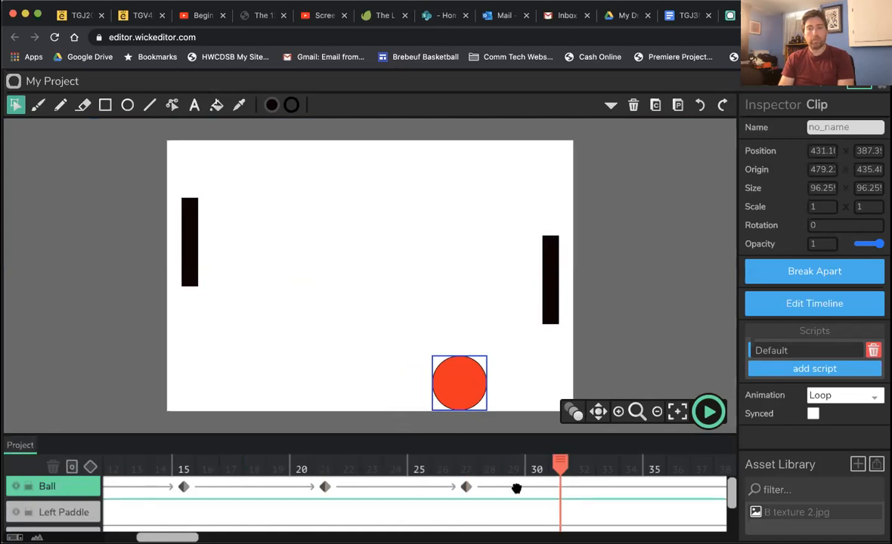
{"action": "scroll", "coordinate": [515, 486], "scroll_direction": "right", "scroll_amount": 5}
{"action": "scroll", "coordinate": [495, 486], "scroll_direction": "right", "scroll_amount": 5}
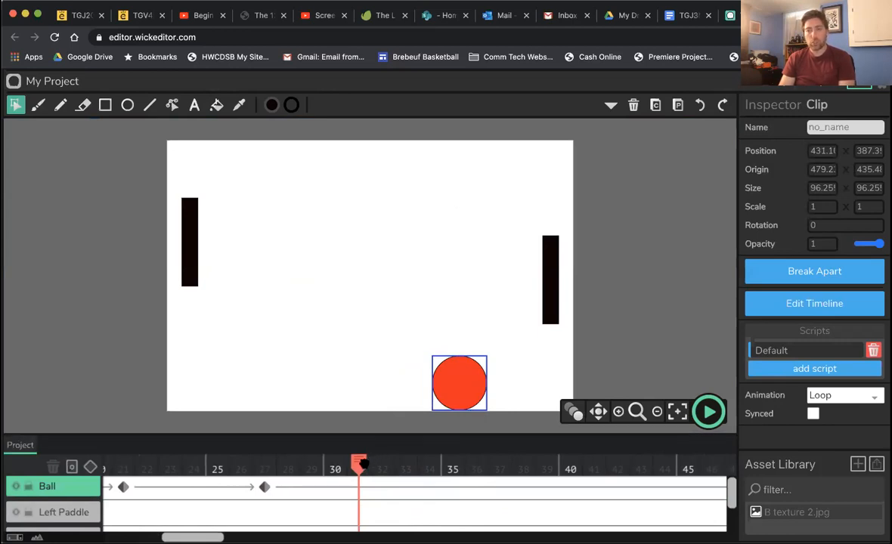
{"action": "left_click_drag", "start_coordinate": [359, 463], "coordinate": [543, 484]}
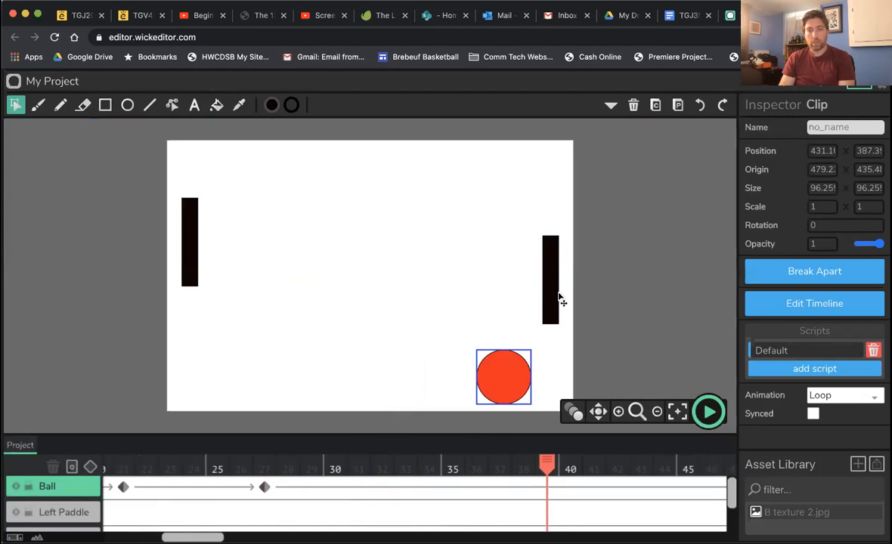
{"action": "left_click_drag", "start_coordinate": [540, 462], "coordinate": [399, 474]}
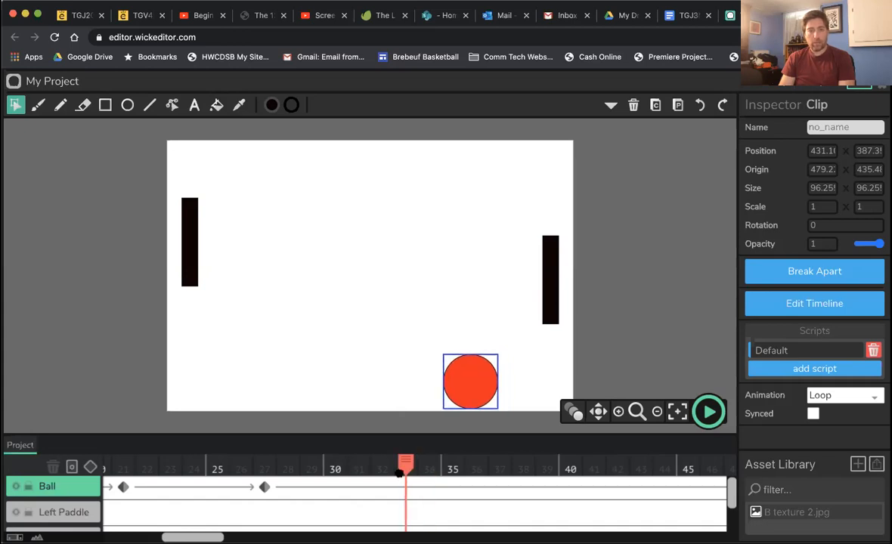
{"action": "left_click", "coordinate": [90, 466]}
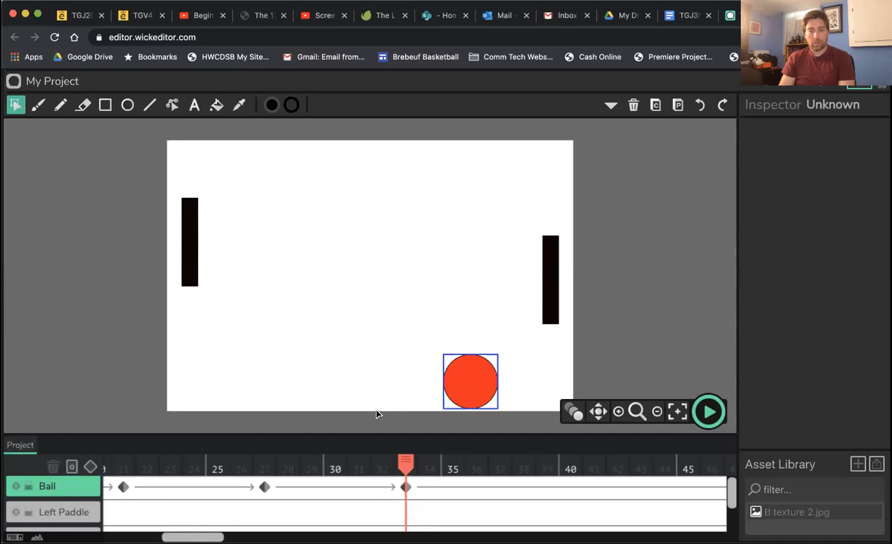
{"action": "left_click_drag", "start_coordinate": [474, 378], "coordinate": [520, 322]}
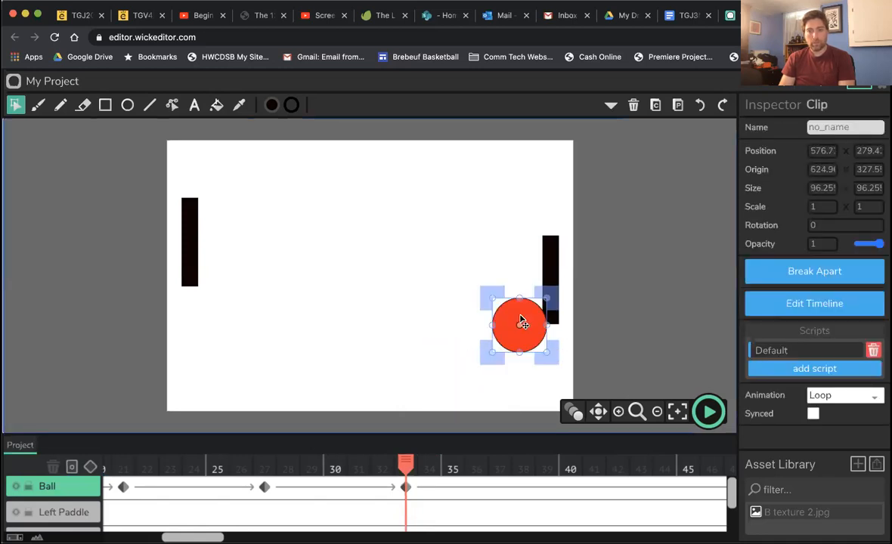
Step: Add a Ball tween keyframe at frame 40 and move the ball to the middle of the canvas's top edge
{"action": "left_click", "coordinate": [382, 467]}
{"action": "left_click_drag", "start_coordinate": [303, 468], "coordinate": [409, 469]}
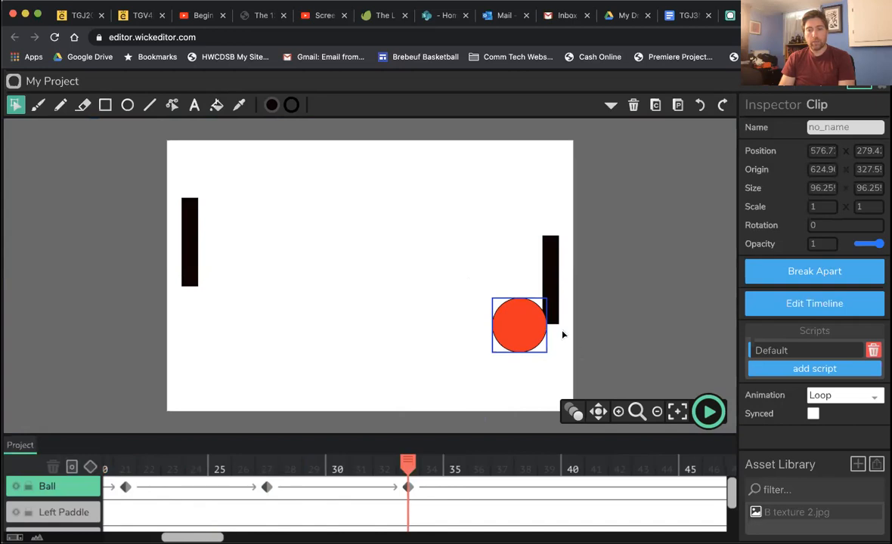
{"action": "left_click_drag", "start_coordinate": [408, 464], "coordinate": [567, 475]}
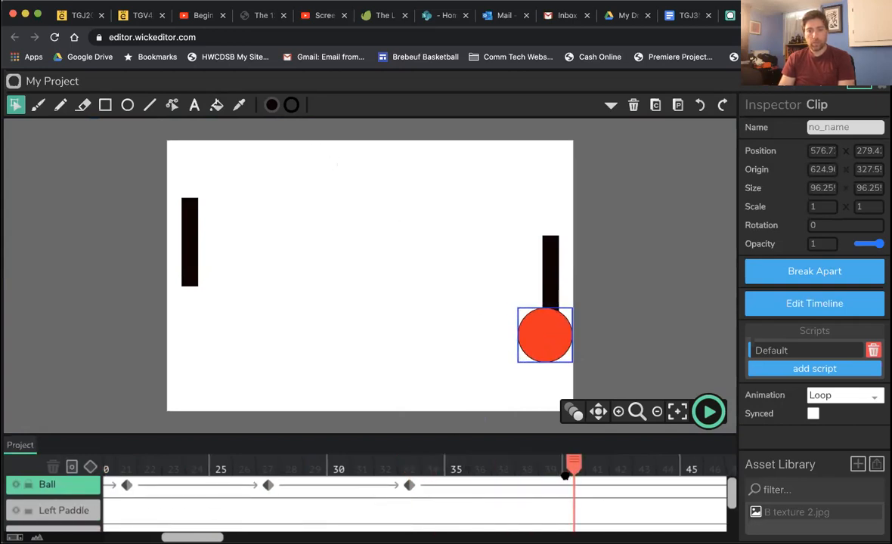
{"action": "left_click", "coordinate": [92, 467]}
{"action": "scroll", "coordinate": [507, 335], "scroll_direction": "down", "scroll_amount": 3}
{"action": "left_click_drag", "start_coordinate": [532, 330], "coordinate": [368, 179]}
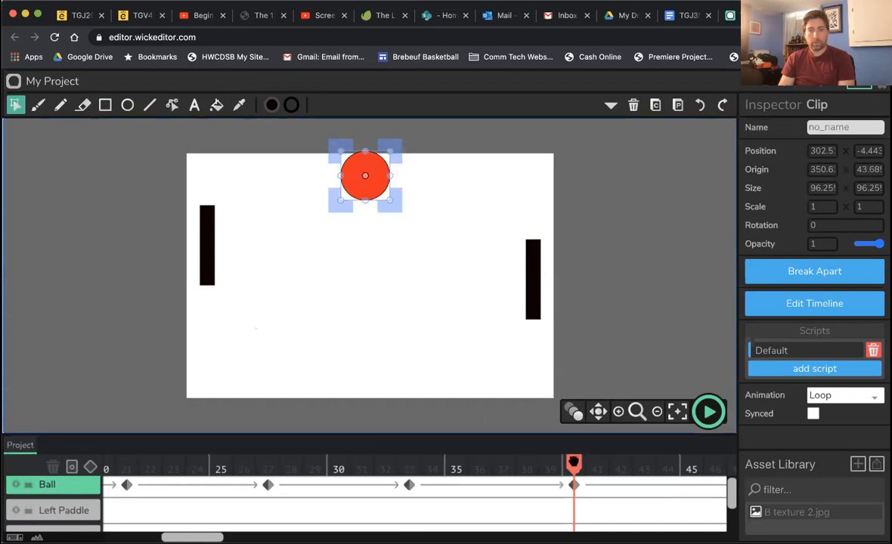
Step: Play the animation from frame 1, stop it, and scrub the playhead through the Ball keyframes to frame 33 to check the bounces
{"action": "key", "text": "Return"}
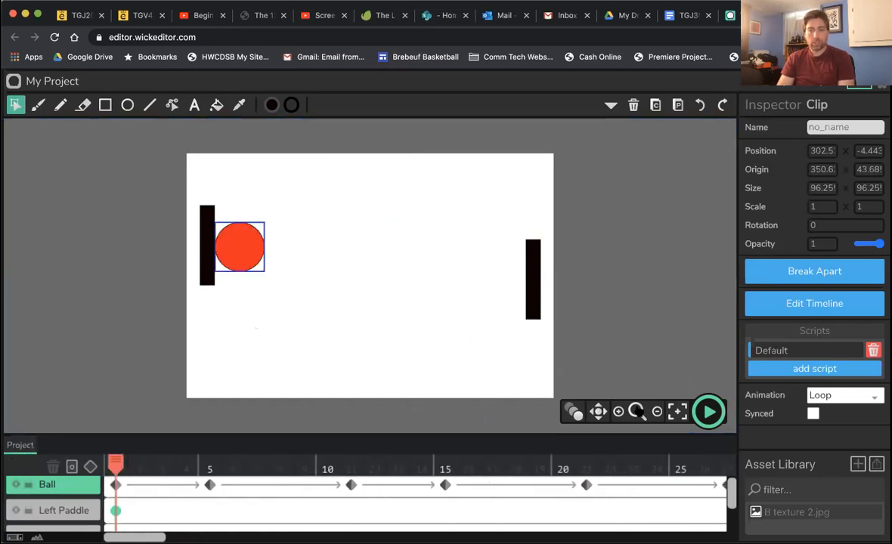
{"action": "left_click", "coordinate": [708, 412]}
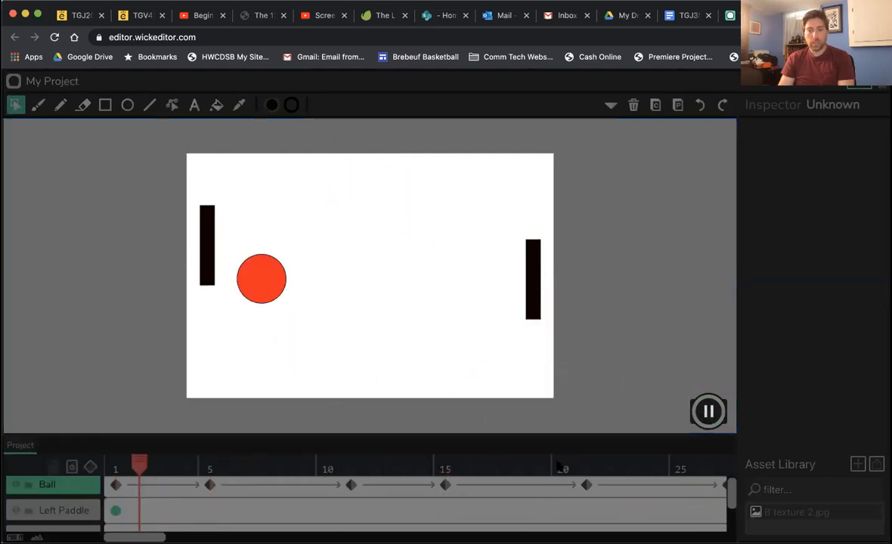
{"action": "left_click", "coordinate": [703, 415]}
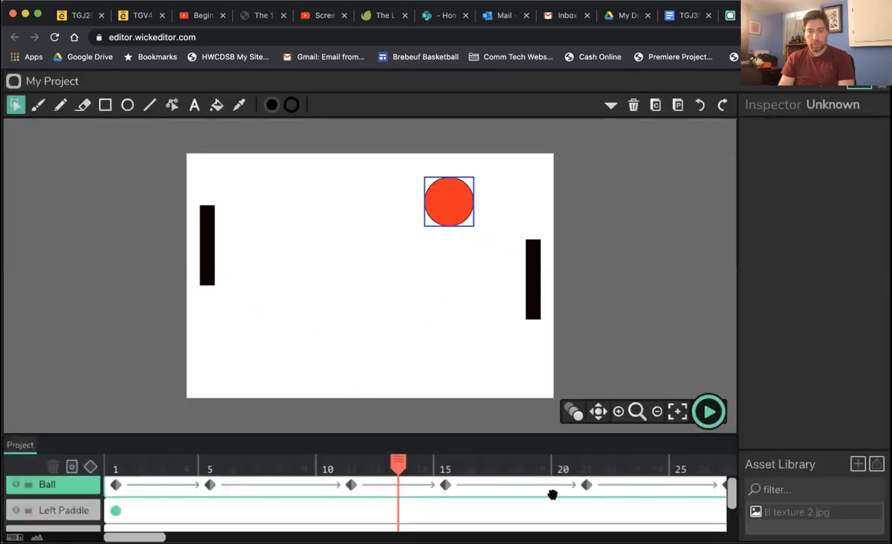
{"action": "left_click_drag", "start_coordinate": [563, 465], "coordinate": [341, 468]}
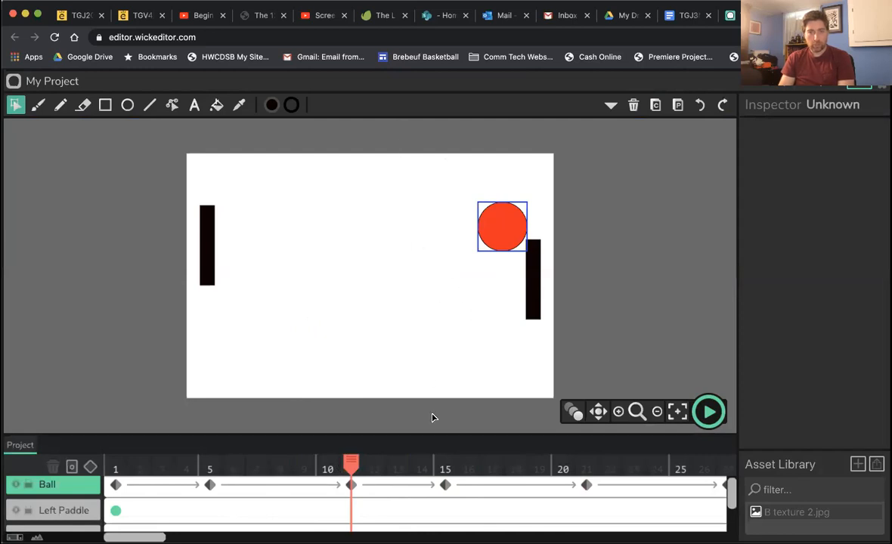
{"action": "left_click_drag", "start_coordinate": [351, 466], "coordinate": [657, 470]}
{"action": "left_click_drag", "start_coordinate": [706, 490], "coordinate": [744, 491]}
{"action": "scroll", "coordinate": [644, 490], "scroll_direction": "right", "scroll_amount": 2}
{"action": "scroll", "coordinate": [634, 485], "scroll_direction": "right", "scroll_amount": 4}
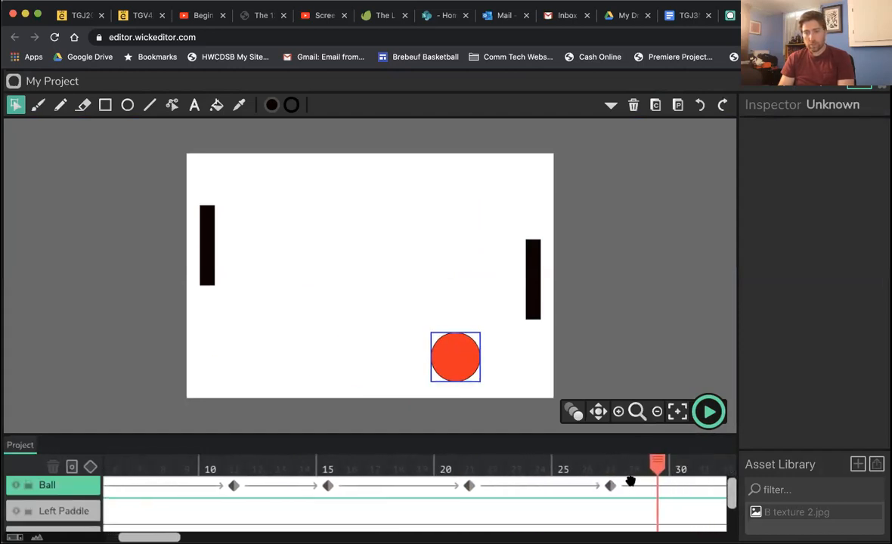
{"action": "left_click", "coordinate": [509, 461]}
{"action": "left_click_drag", "start_coordinate": [543, 461], "coordinate": [645, 458]}
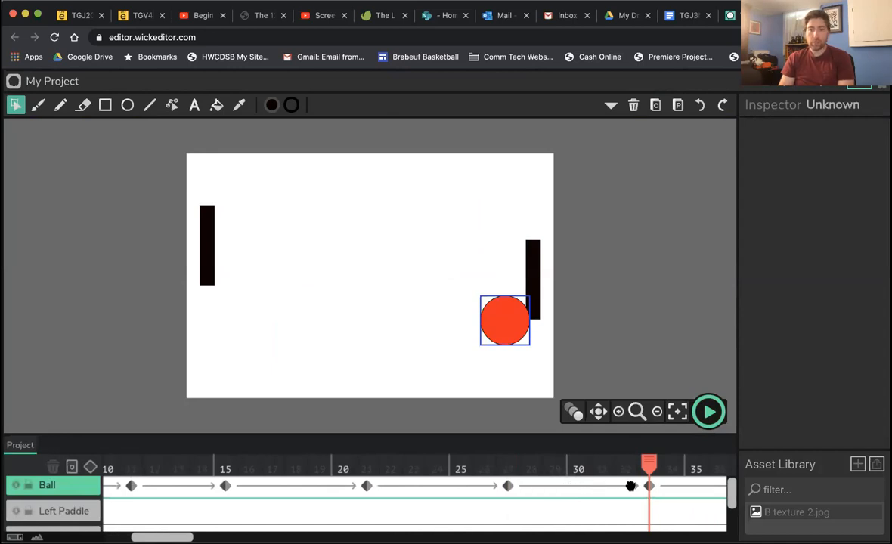
Step: Shift the Ball tween keyframe at frame 33, where the ball meets the right paddle, to frame 31
{"action": "left_click_drag", "start_coordinate": [649, 463], "coordinate": [602, 464]}
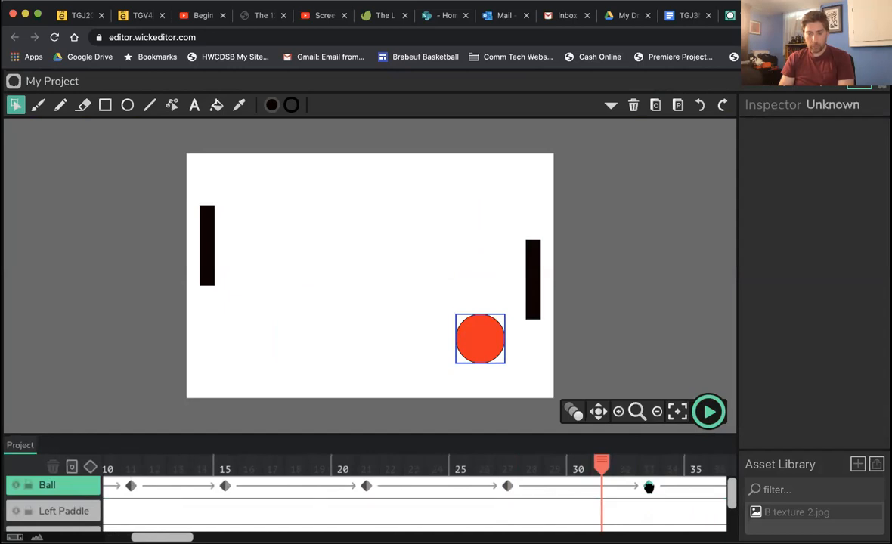
{"action": "left_click", "coordinate": [649, 487]}
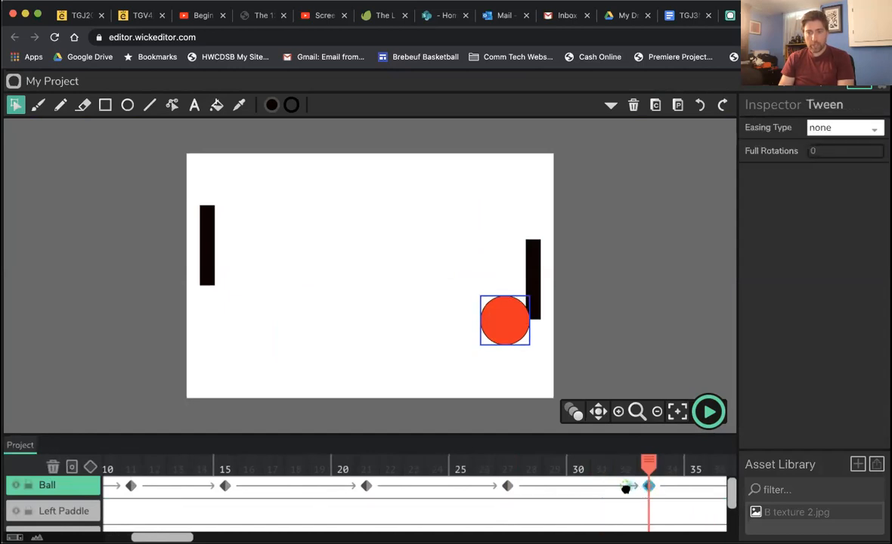
{"action": "left_click_drag", "start_coordinate": [626, 489], "coordinate": [626, 488]}
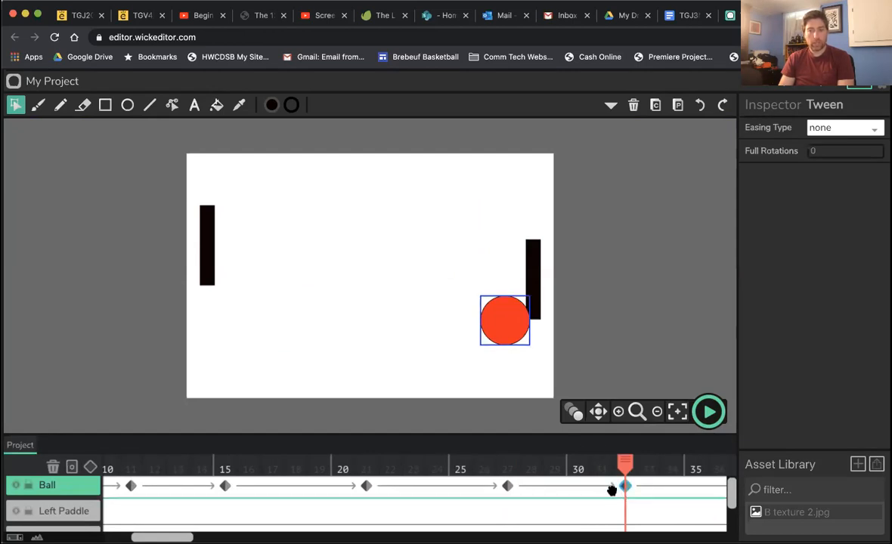
{"action": "left_click_drag", "start_coordinate": [628, 489], "coordinate": [606, 490]}
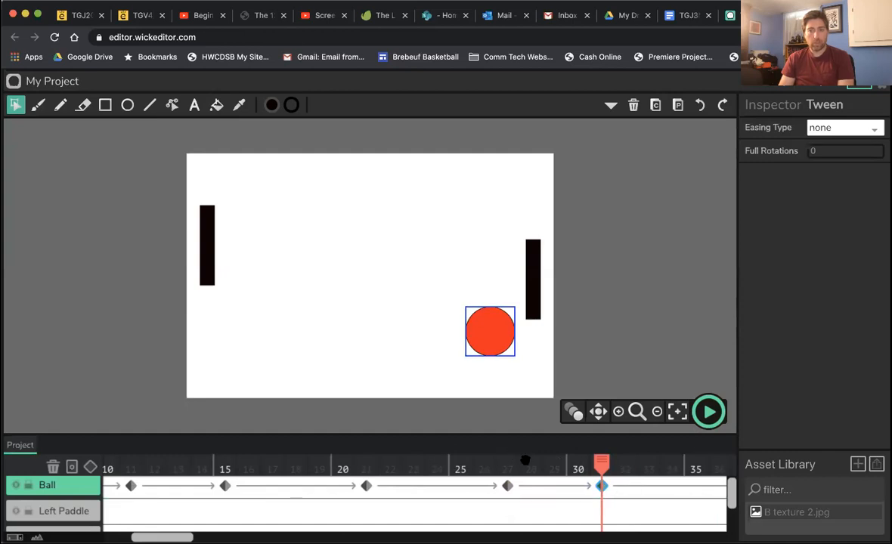
Step: Play the animation from frame 19, stop it, and scrub to the Ball keyframes at frames 31 and 40 to check the bounce
{"action": "left_click_drag", "start_coordinate": [525, 461], "coordinate": [328, 467]}
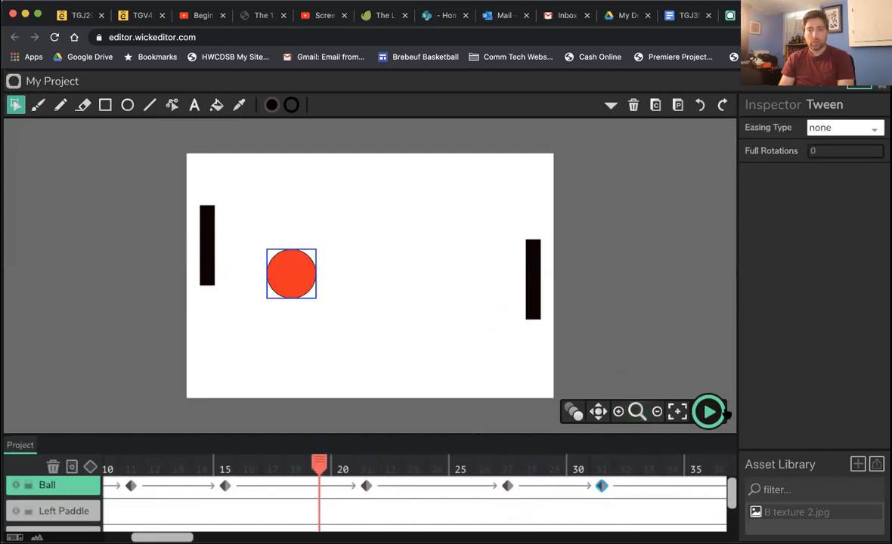
{"action": "left_click", "coordinate": [708, 412]}
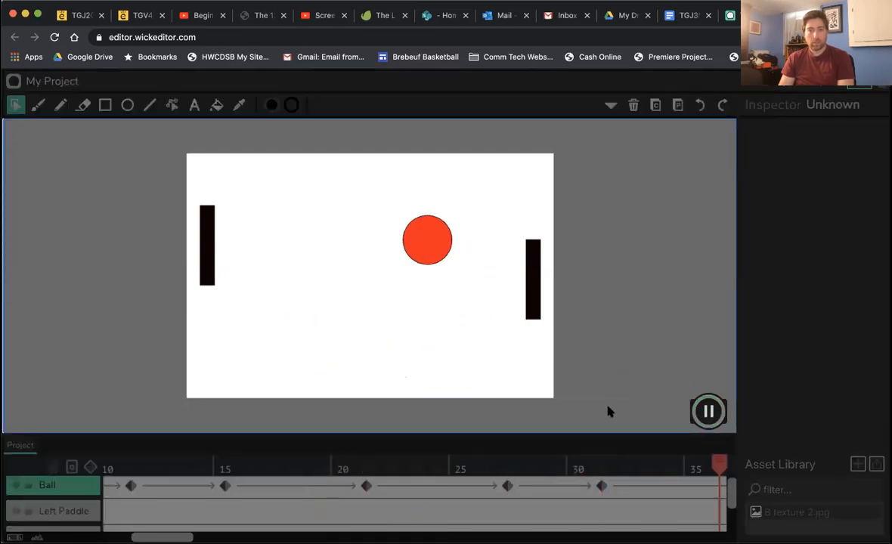
{"action": "left_click", "coordinate": [709, 412]}
{"action": "mouse_move", "coordinate": [591, 460]}
{"action": "left_mouse_down"}
{"action": "mouse_move", "coordinate": [601, 462]}
{"action": "mouse_move", "coordinate": [529, 462]}
{"action": "mouse_move", "coordinate": [604, 464]}
{"action": "left_mouse_up"}
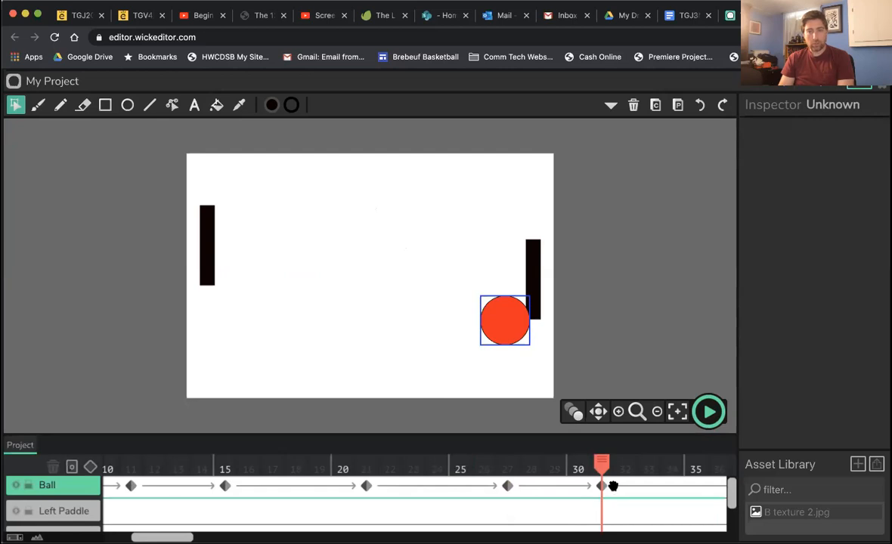
{"action": "scroll", "coordinate": [614, 480], "scroll_direction": "right", "scroll_amount": 5}
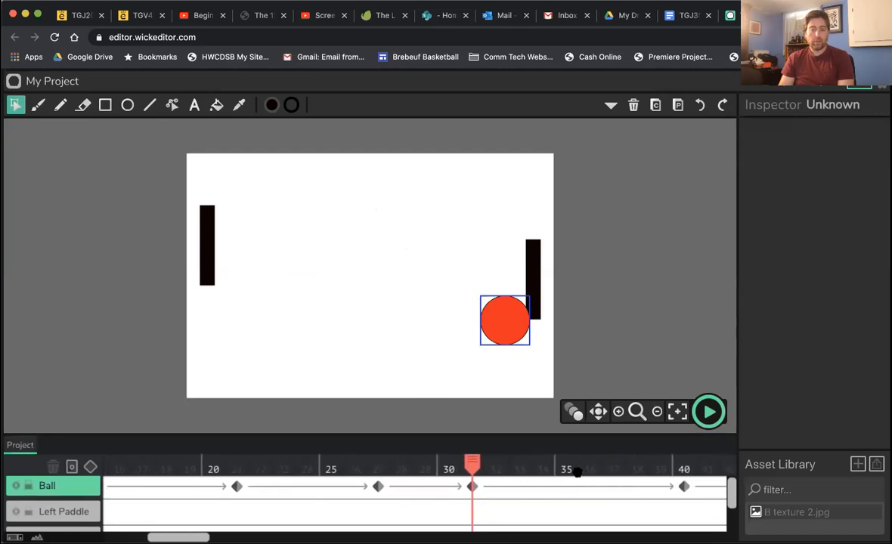
{"action": "scroll", "coordinate": [573, 470], "scroll_direction": "right", "scroll_amount": 3}
{"action": "left_click_drag", "start_coordinate": [476, 466], "coordinate": [642, 469]}
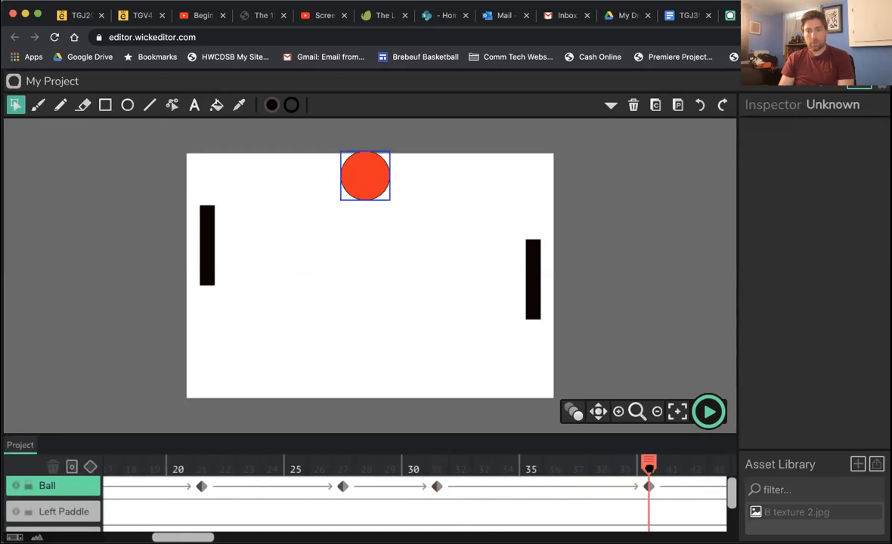
Step: Shift the last Ball tween keyframe from frame 59 to frame 50 and move the ball off the canvas beyond its lower-left corner
{"action": "scroll", "coordinate": [611, 467], "scroll_direction": "right", "scroll_amount": 10}
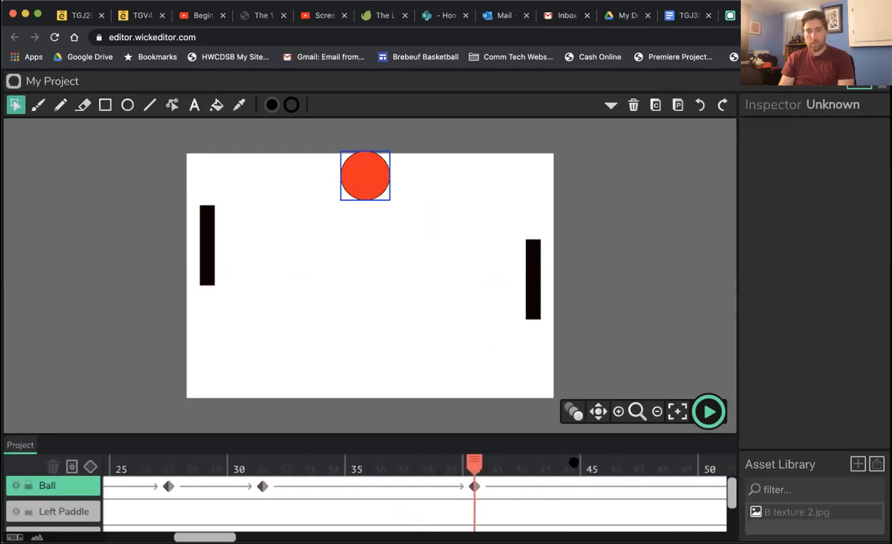
{"action": "scroll", "coordinate": [574, 464], "scroll_direction": "right", "scroll_amount": 4}
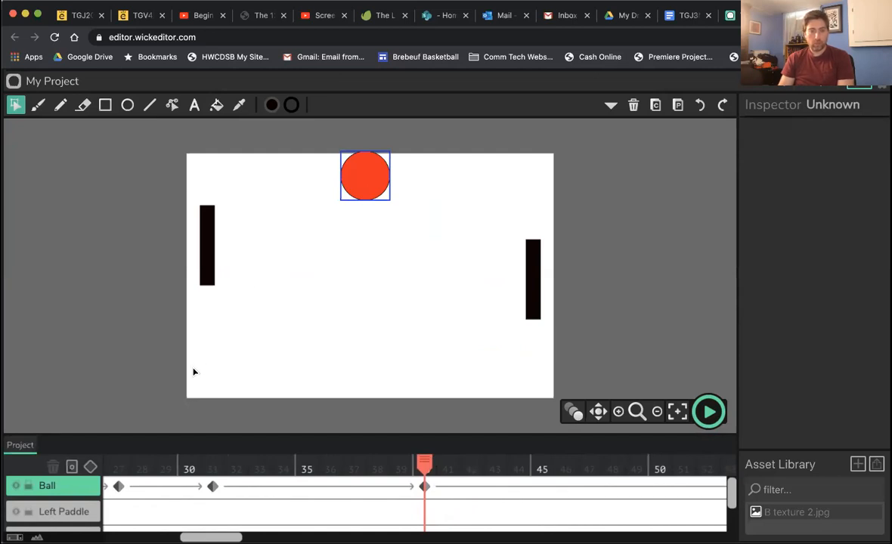
{"action": "scroll", "coordinate": [483, 470], "scroll_direction": "right", "scroll_amount": 10}
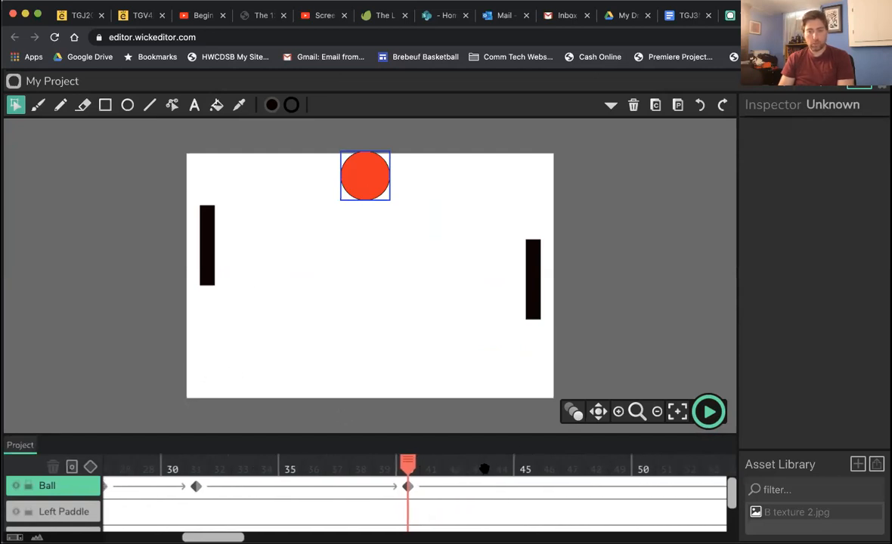
{"action": "scroll", "coordinate": [493, 467], "scroll_direction": "left", "scroll_amount": 3}
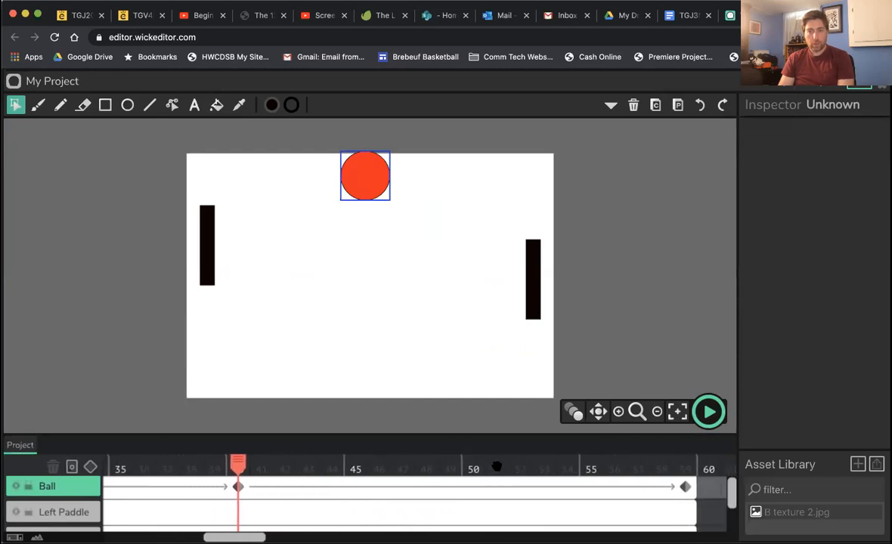
{"action": "left_click", "coordinate": [685, 487]}
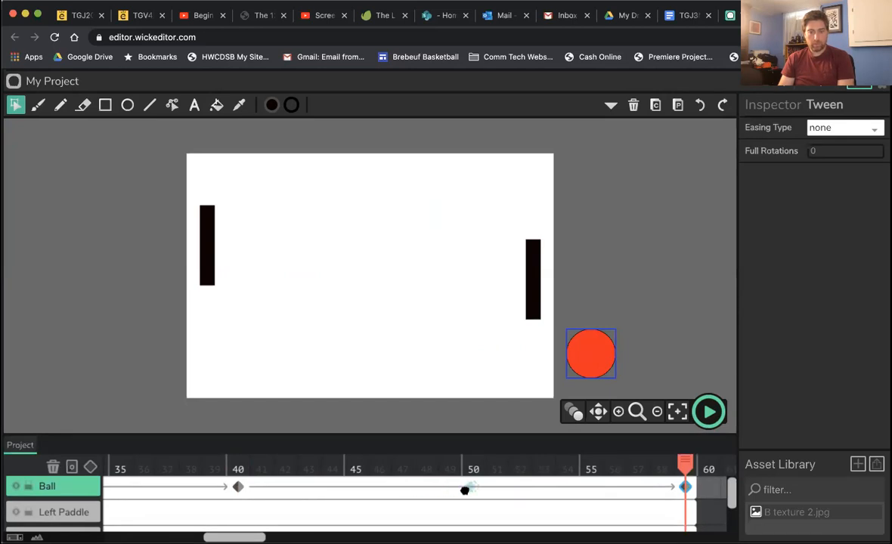
{"action": "left_click_drag", "start_coordinate": [465, 491], "coordinate": [473, 488]}
{"action": "left_click_drag", "start_coordinate": [484, 280], "coordinate": [153, 386]}
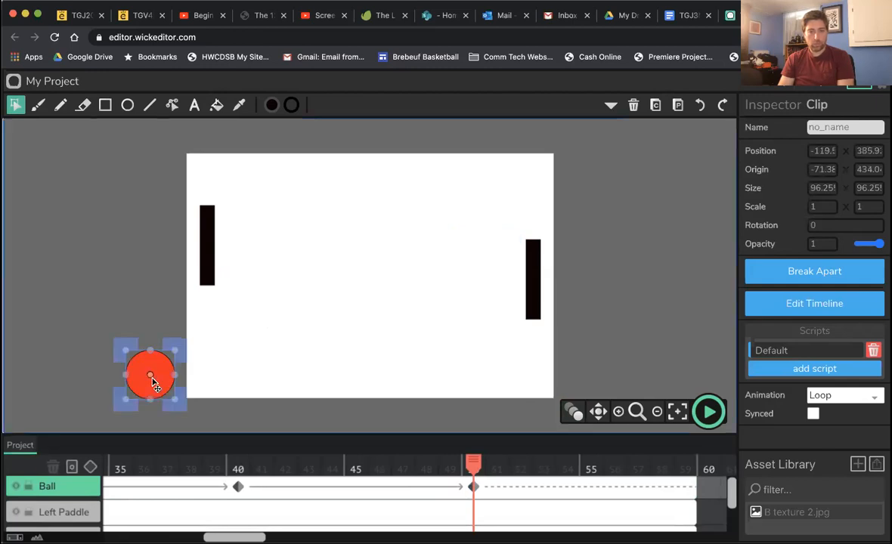
Step: Play the animation from frame 36 to check the ball's exit, then stop it
{"action": "left_click_drag", "start_coordinate": [473, 466], "coordinate": [134, 469]}
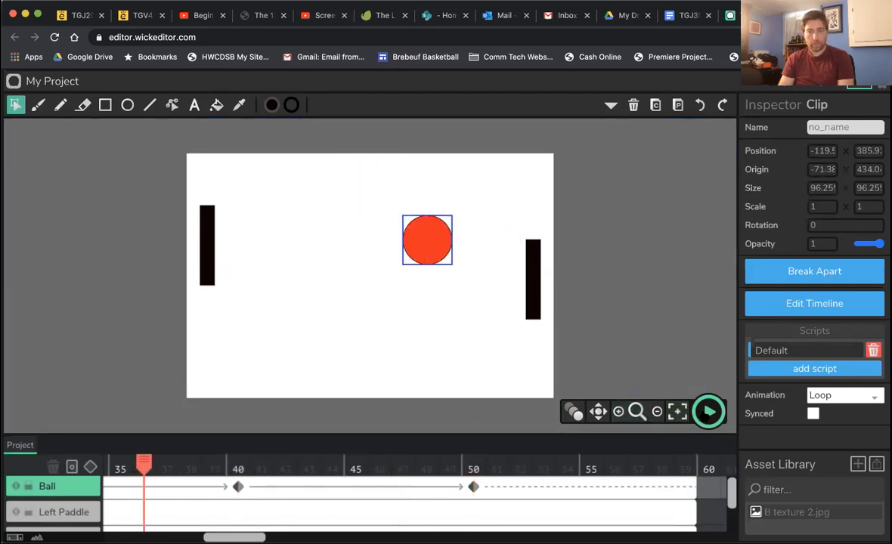
{"action": "left_click", "coordinate": [709, 412]}
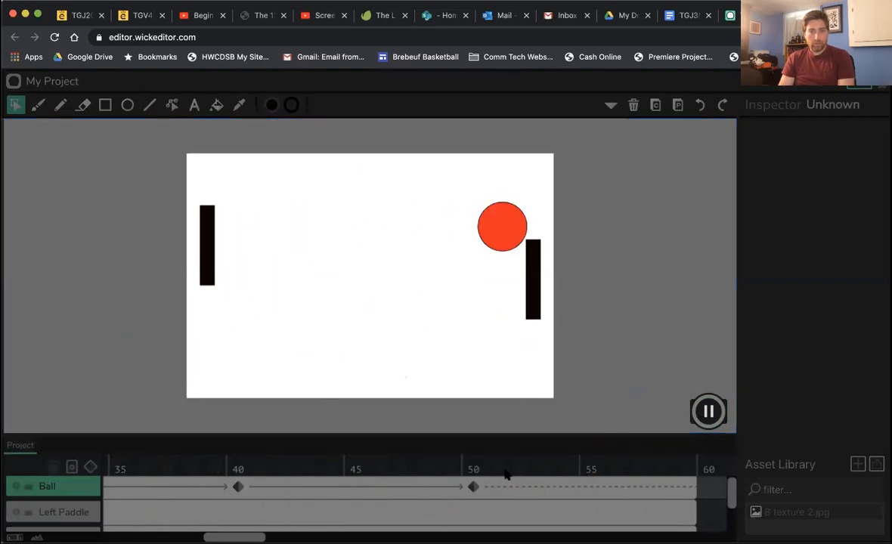
{"action": "left_click", "coordinate": [709, 411]}
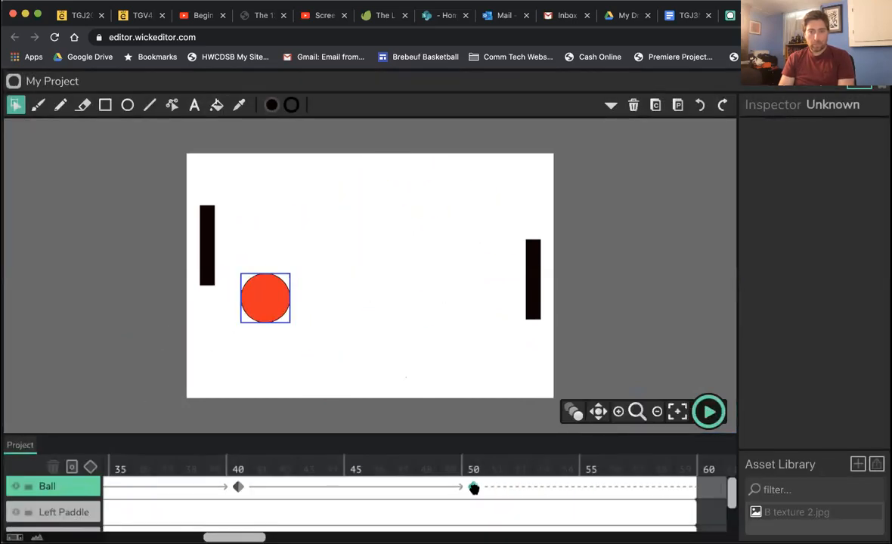
Step: Move the off-canvas ball slightly lower at the frame 50 keyframe and shift that keyframe to frame 49
{"action": "left_click", "coordinate": [473, 486]}
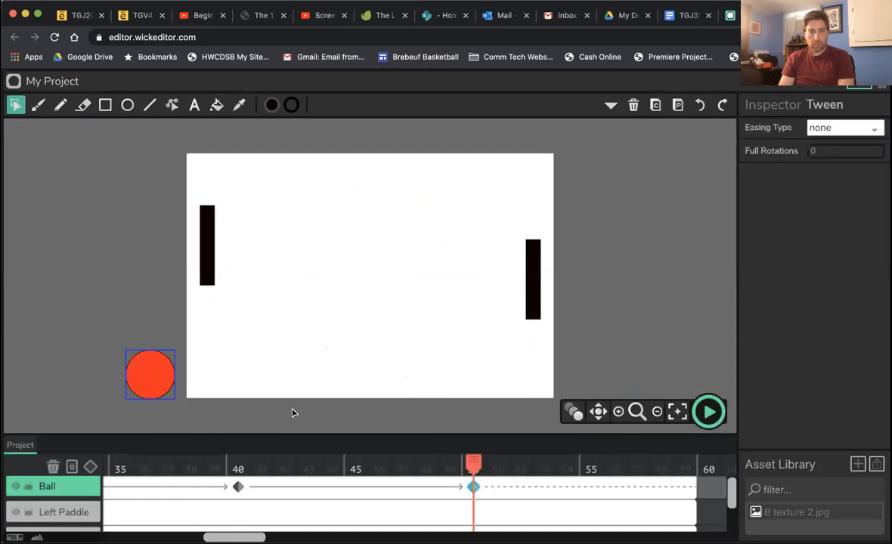
{"action": "left_click", "coordinate": [159, 390]}
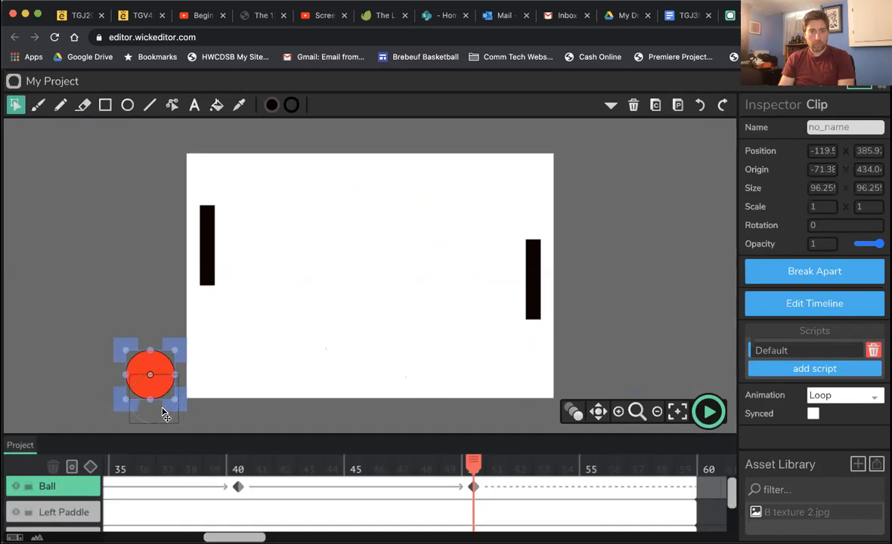
{"action": "left_click_drag", "start_coordinate": [162, 415], "coordinate": [163, 415]}
{"action": "left_click", "coordinate": [464, 488]}
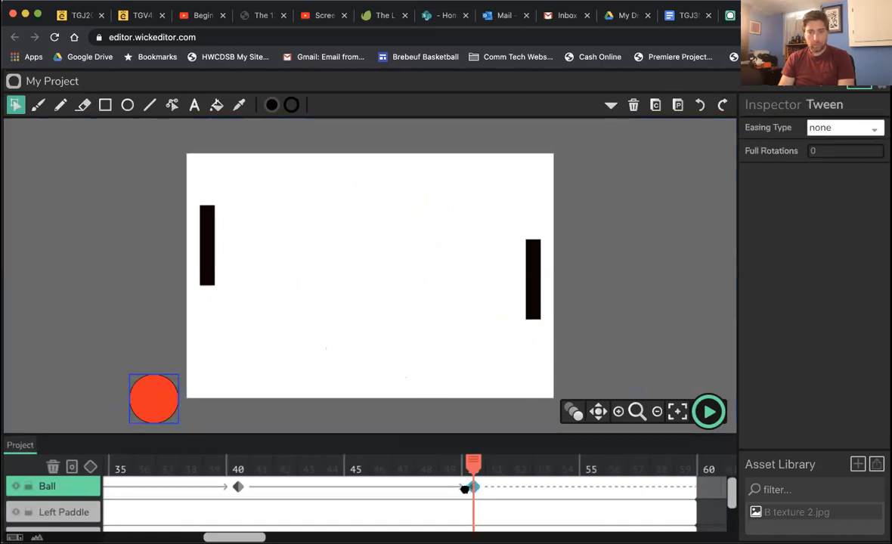
{"action": "left_click_drag", "start_coordinate": [454, 488], "coordinate": [423, 472]}
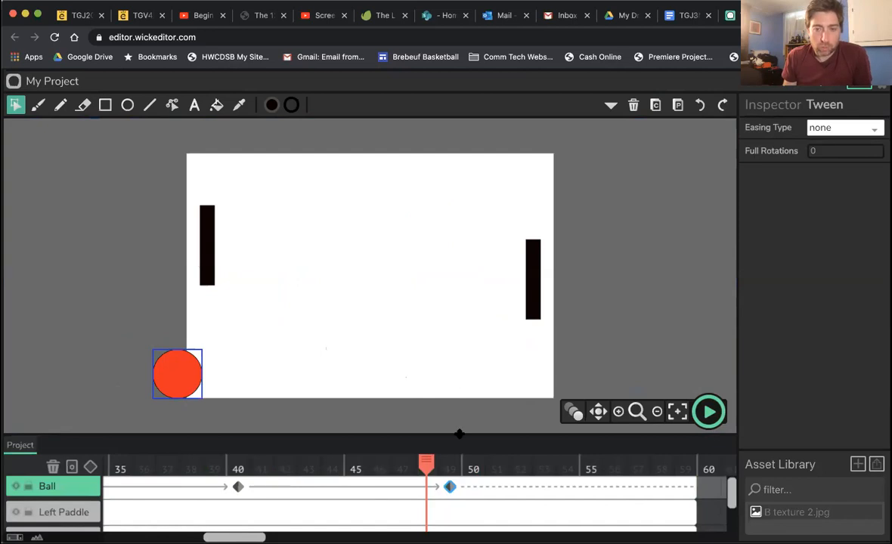
Step: Check the ball at frame 59, view the example Pong animation in the Google Docs assignment, and return to Wick Editor
{"action": "left_click_drag", "start_coordinate": [471, 468], "coordinate": [686, 473]}
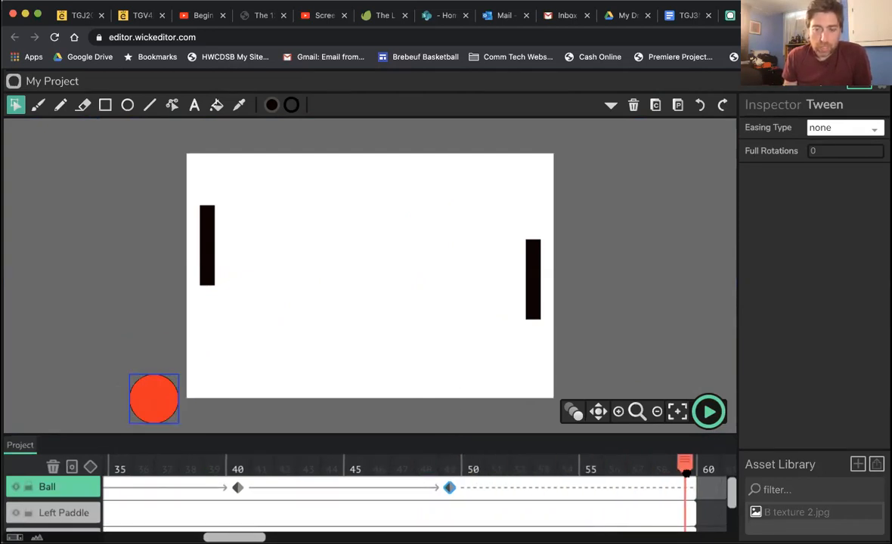
{"action": "left_click", "coordinate": [682, 15]}
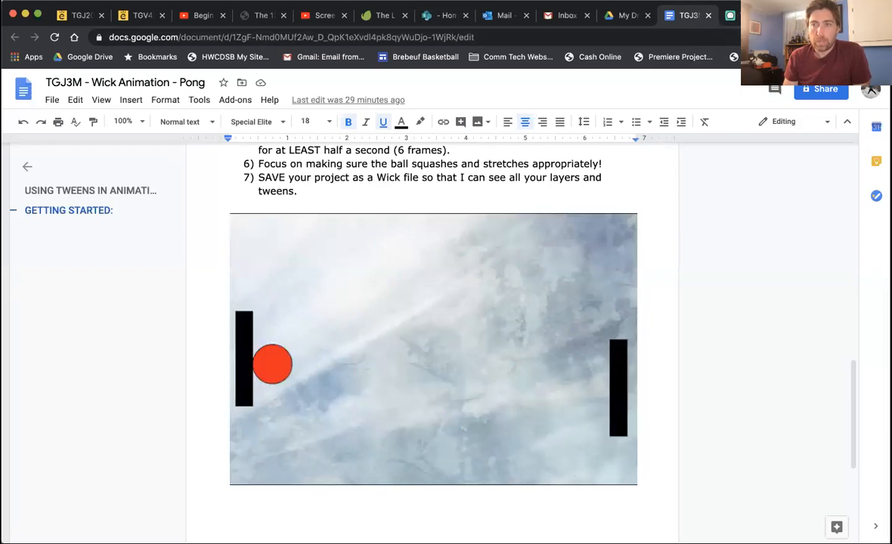
{"action": "left_click", "coordinate": [747, 15]}
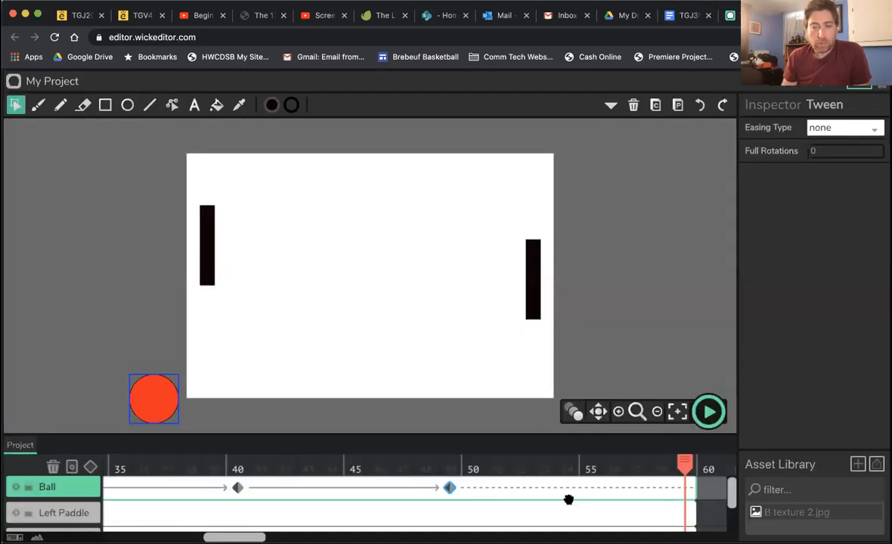
Step: Add a tween to the Left Paddle layer at frame 1
{"action": "scroll", "coordinate": [378, 461], "scroll_direction": "down", "scroll_amount": 1}
{"action": "scroll", "coordinate": [378, 461], "scroll_direction": "up", "scroll_amount": 1}
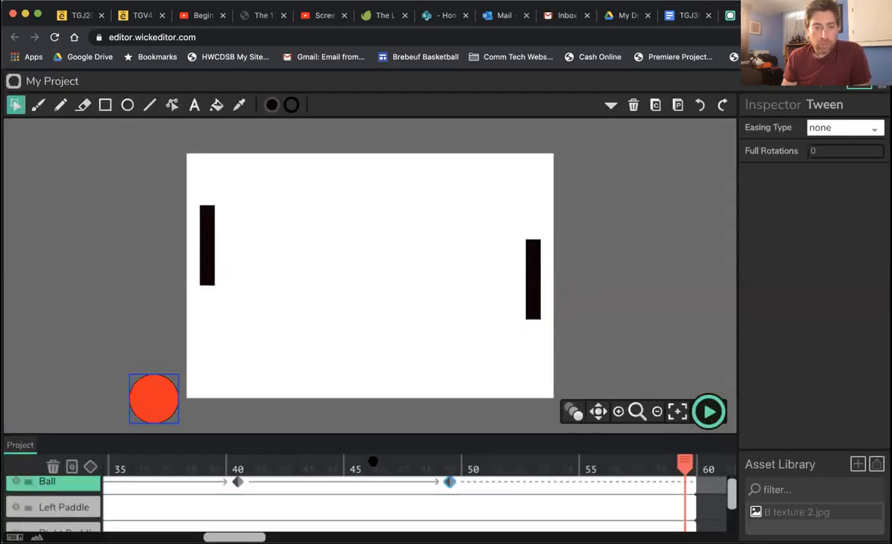
{"action": "left_click", "coordinate": [46, 510]}
{"action": "scroll", "coordinate": [46, 510], "scroll_direction": "left", "scroll_amount": 5}
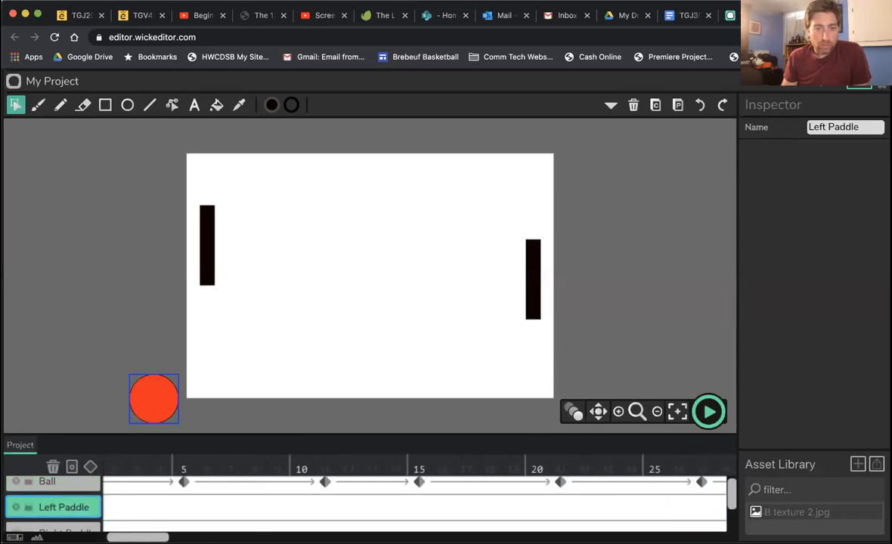
{"action": "scroll", "coordinate": [149, 468], "scroll_direction": "left", "scroll_amount": 2}
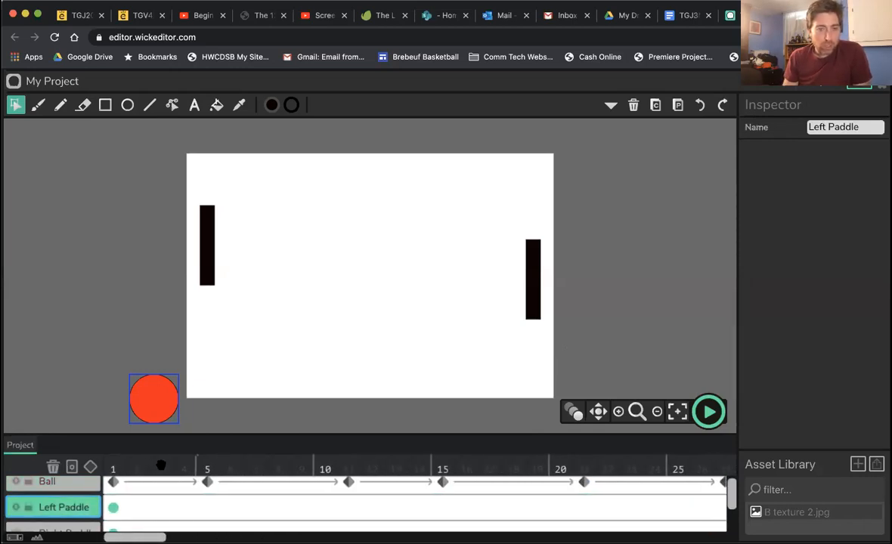
{"action": "left_click", "coordinate": [116, 466]}
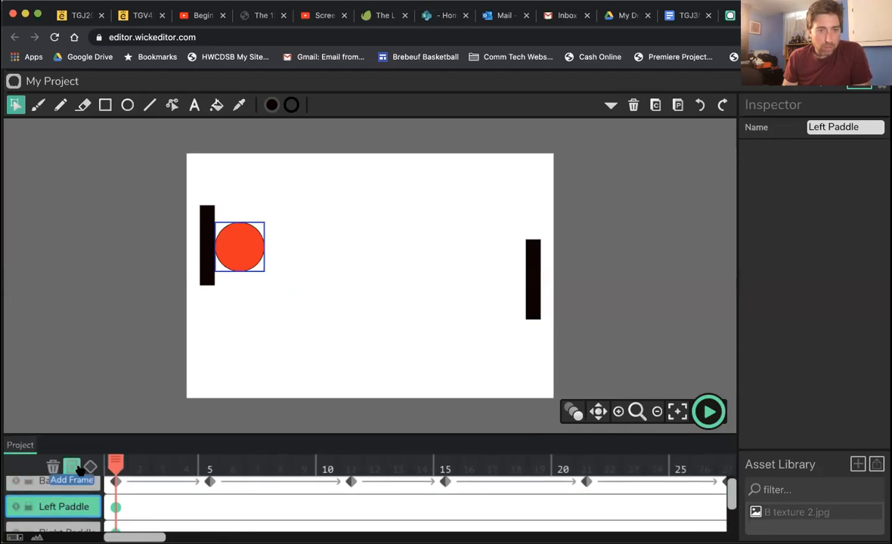
{"action": "left_click", "coordinate": [208, 257]}
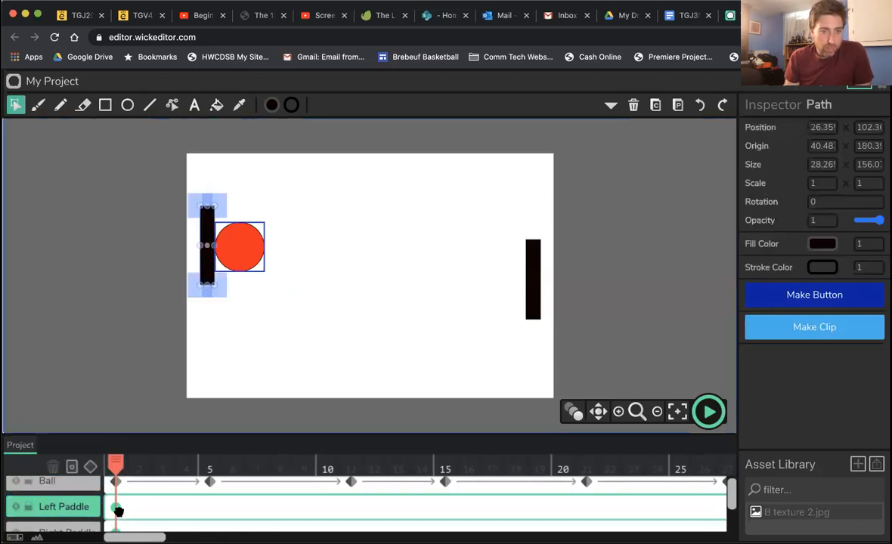
{"action": "left_click", "coordinate": [118, 512]}
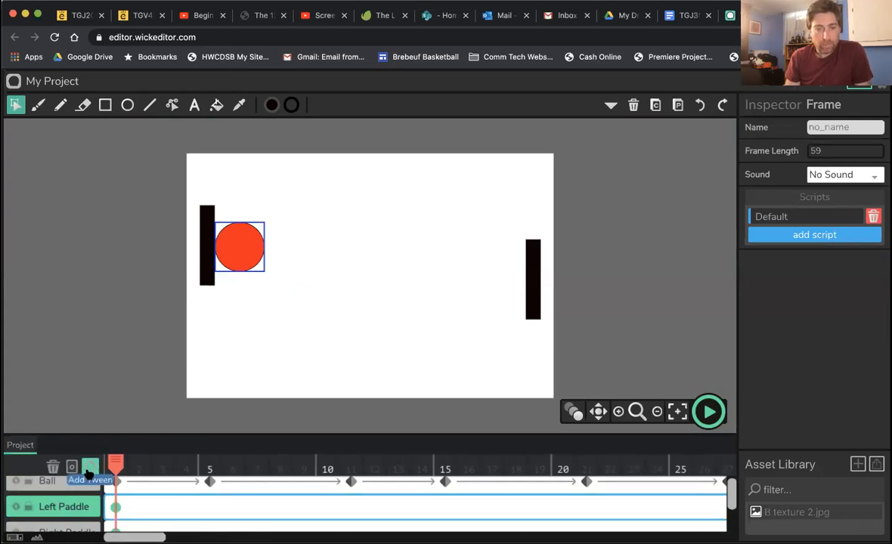
{"action": "left_click", "coordinate": [89, 469]}
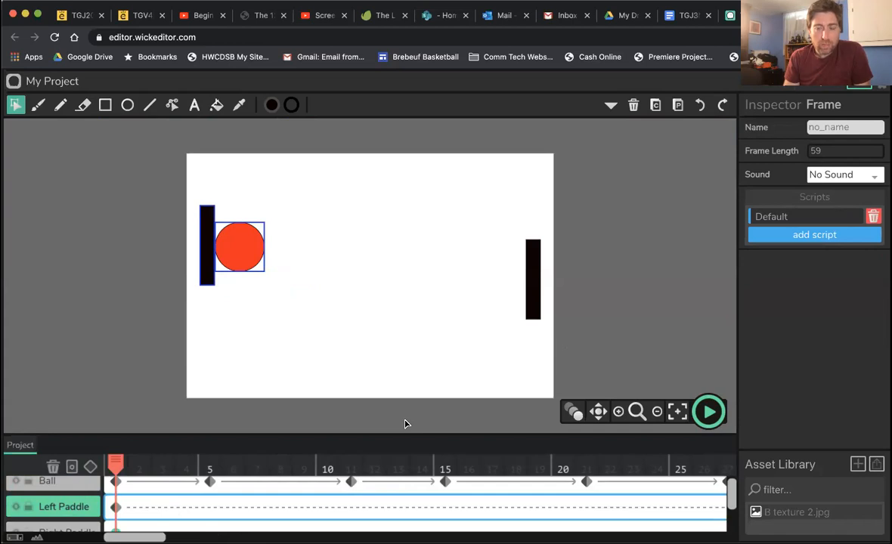
Step: At frame 3, move the left paddle down to a Y position of about 137
{"action": "left_click", "coordinate": [212, 285]}
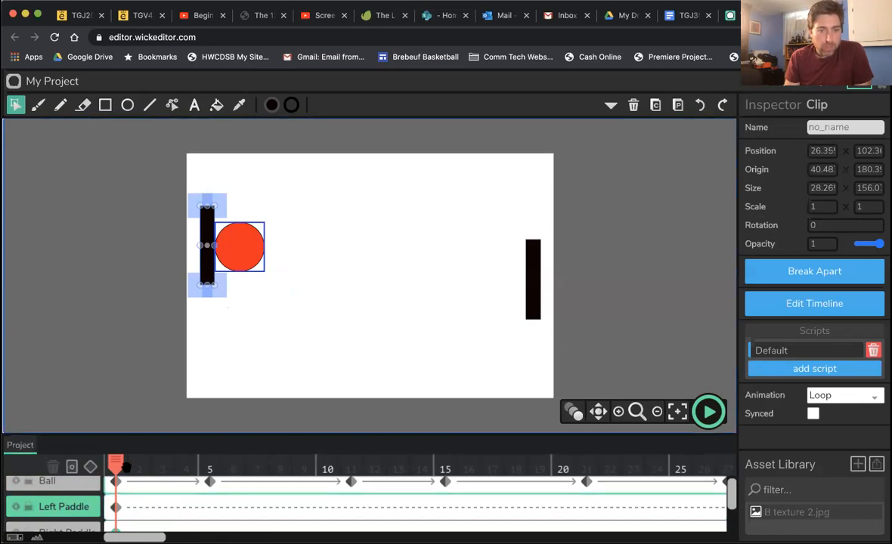
{"action": "left_click", "coordinate": [138, 466]}
{"action": "left_click", "coordinate": [151, 467]}
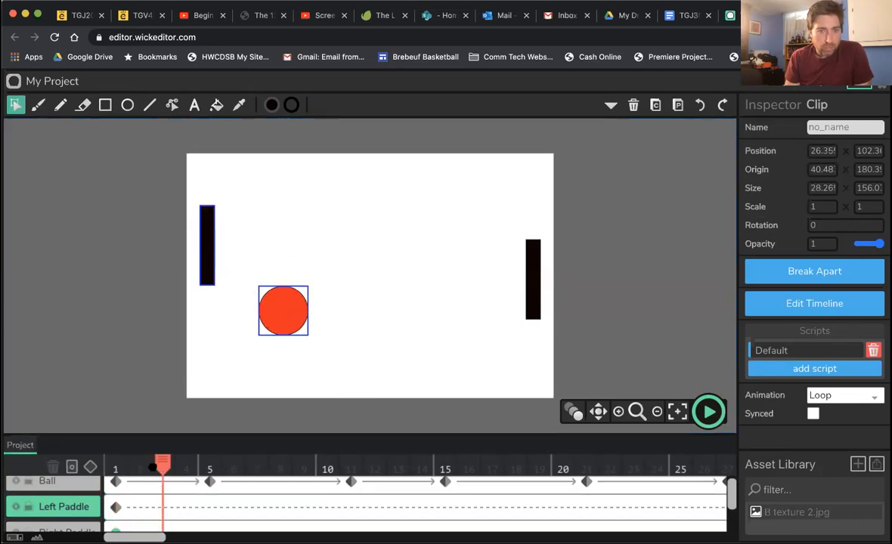
{"action": "left_click", "coordinate": [210, 247]}
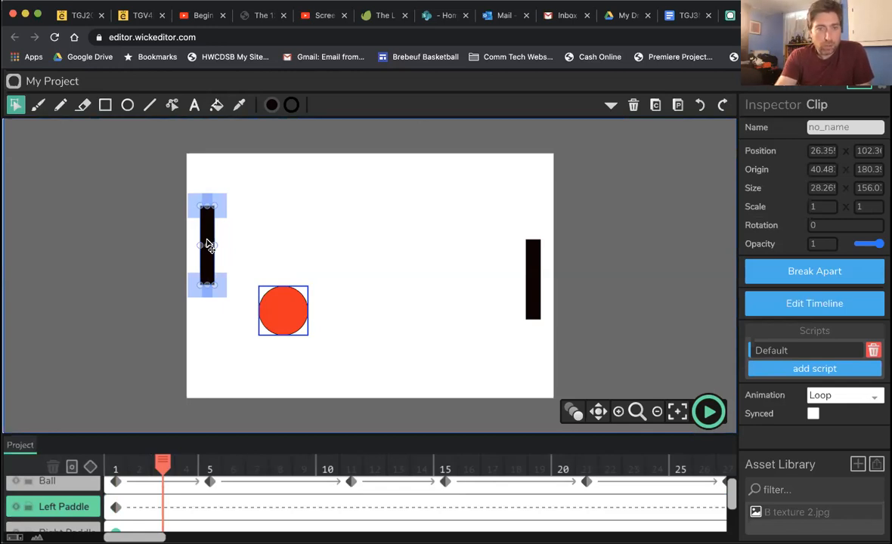
{"action": "key", "text": "Down"}
{"action": "key", "text": "Down"}
{"action": "key", "text": "Down"}
{"action": "key", "text": "Down"}
{"action": "key", "text": "Down"}
{"action": "key", "text": "Down"}
{"action": "key", "text": "Down"}
{"action": "key", "text": "Down"}
{"action": "key", "text": "Down"}
{"action": "key", "text": "Down"}
{"action": "key", "text": "Down"}
{"action": "key", "text": "Down"}
{"action": "key", "text": "Down"}
{"action": "key", "text": "Down"}
{"action": "key", "text": "Down"}
{"action": "key", "text": "Down"}
{"action": "key", "text": "Down"}
{"action": "key", "text": "Down"}
{"action": "key", "text": "Down"}
{"action": "key", "text": "Down"}
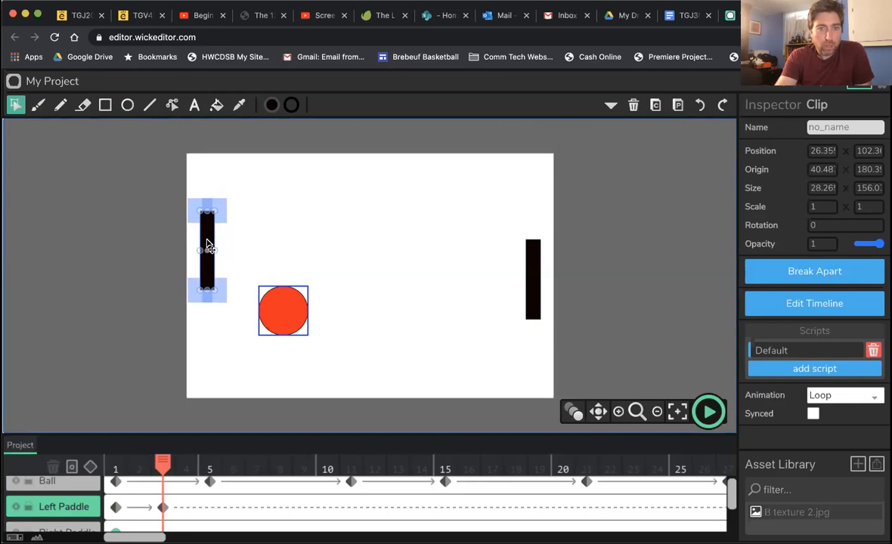
{"action": "key", "text": "Down"}
{"action": "key", "text": "Down"}
{"action": "key", "text": "Down"}
{"action": "key", "text": "Down"}
{"action": "key", "text": "Down"}
{"action": "key", "text": "Down"}
{"action": "key", "text": "Down"}
{"action": "key", "text": "Down"}
{"action": "key", "text": "Down"}
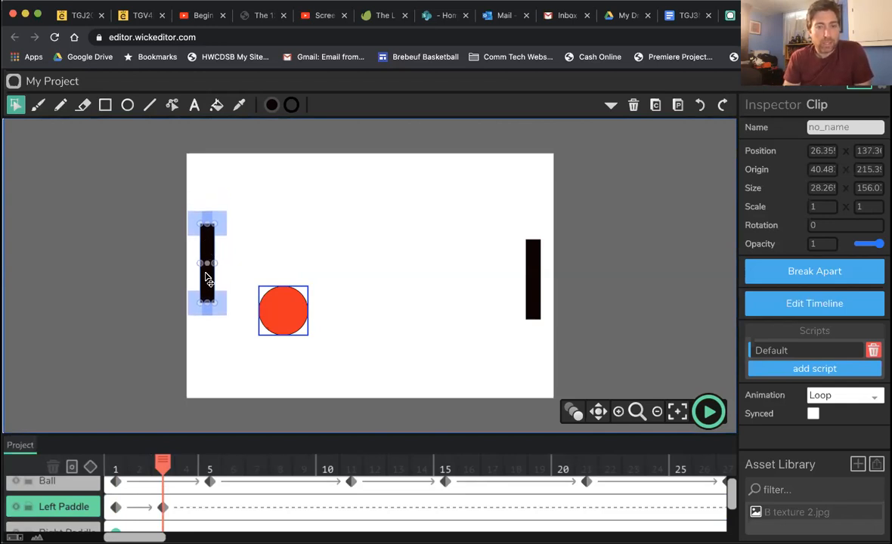
Step: Play the animation from frame 1 to check the left paddle's first movement, then stop it
{"action": "left_click_drag", "start_coordinate": [163, 464], "coordinate": [73, 469]}
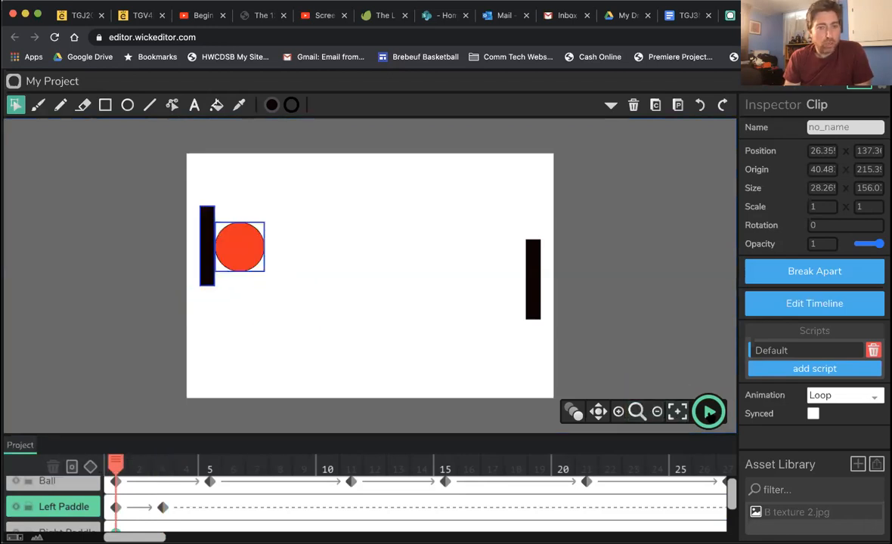
{"action": "left_click", "coordinate": [709, 412]}
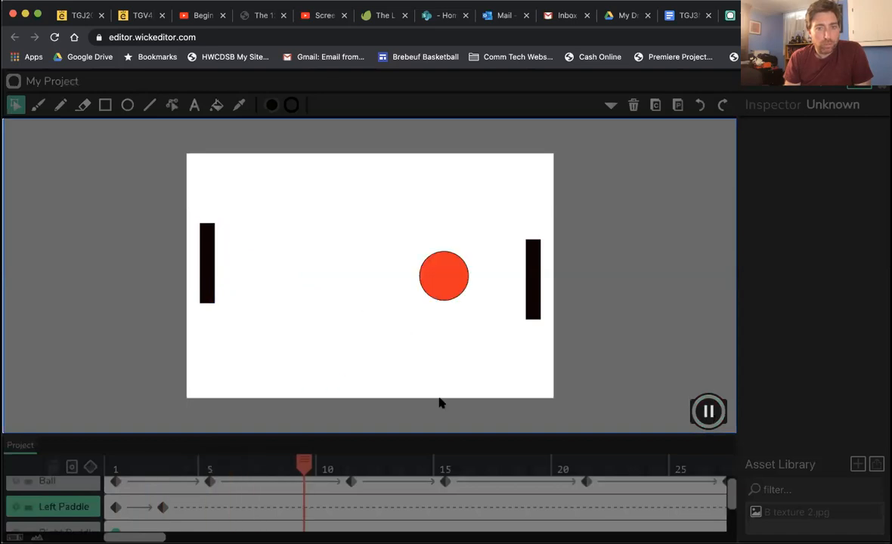
{"action": "left_click", "coordinate": [709, 412]}
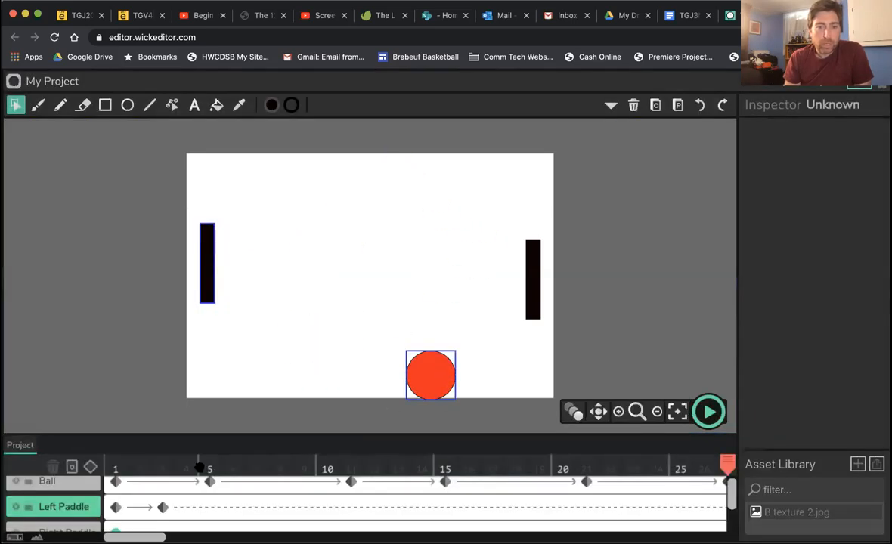
Step: Add a tween to the Left Paddle layer at frame 17
{"action": "left_click_drag", "start_coordinate": [142, 467], "coordinate": [496, 469]}
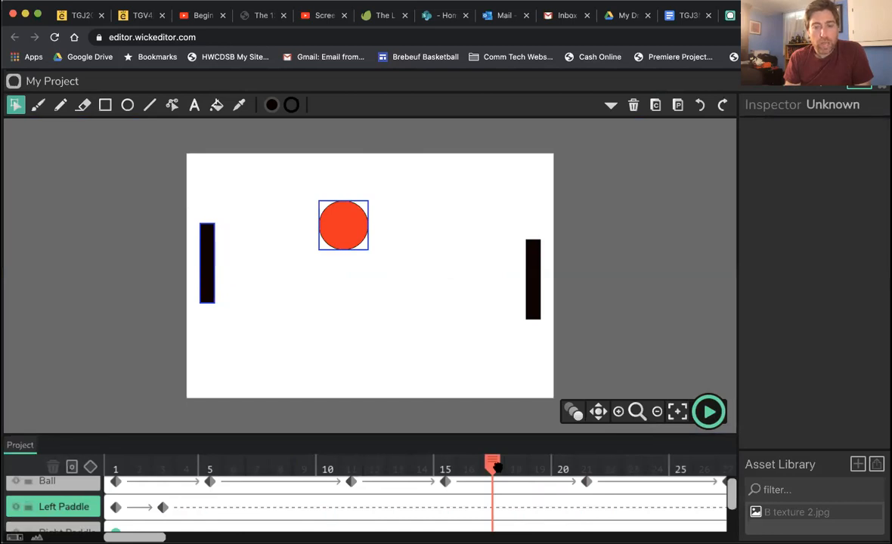
{"action": "left_click", "coordinate": [491, 490]}
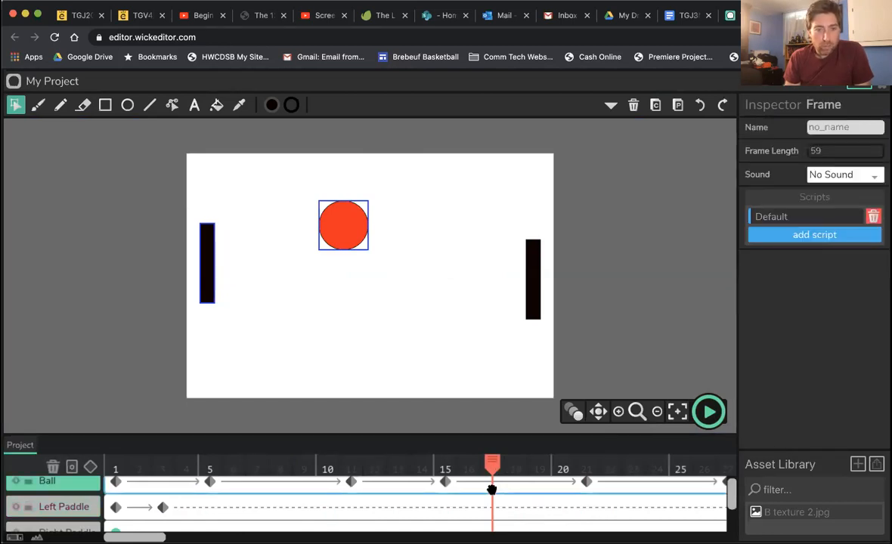
{"action": "left_click", "coordinate": [490, 513]}
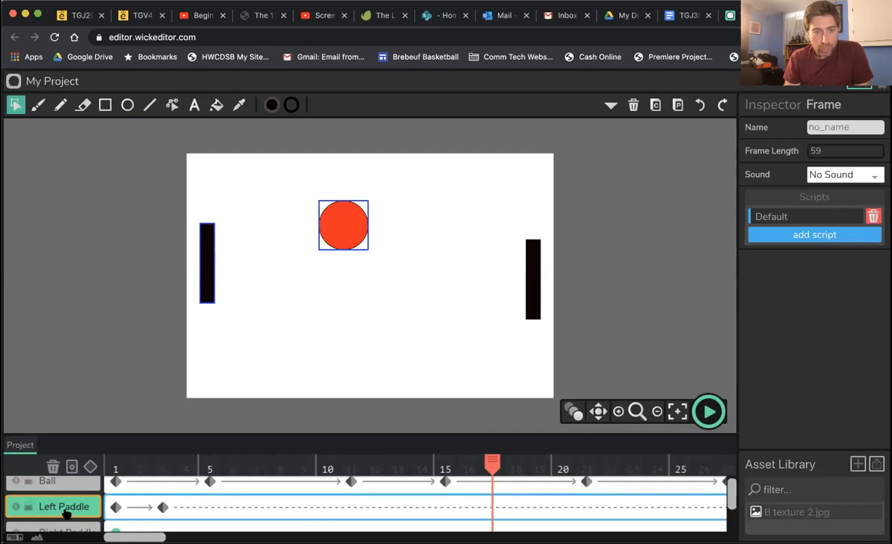
{"action": "left_click", "coordinate": [68, 482]}
{"action": "left_click", "coordinate": [81, 510]}
{"action": "left_click", "coordinate": [69, 487]}
{"action": "left_click", "coordinate": [71, 509]}
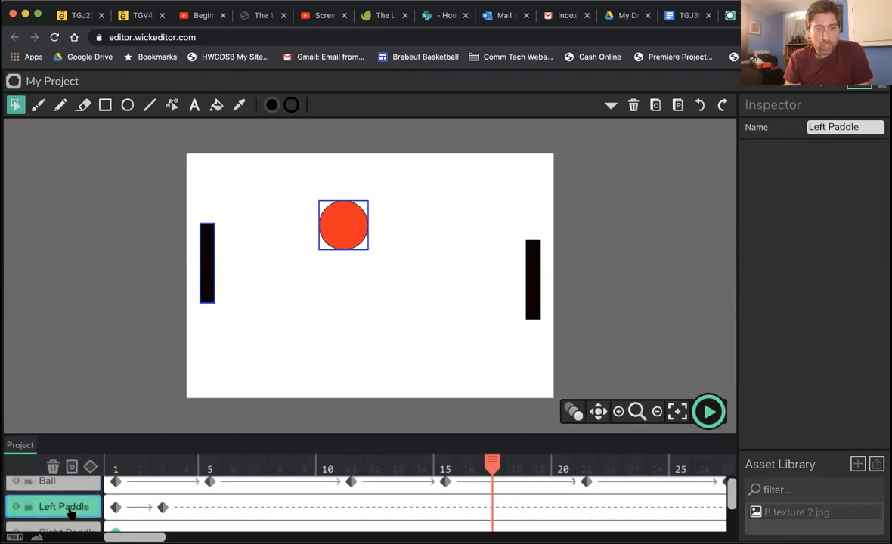
{"action": "left_click", "coordinate": [148, 499]}
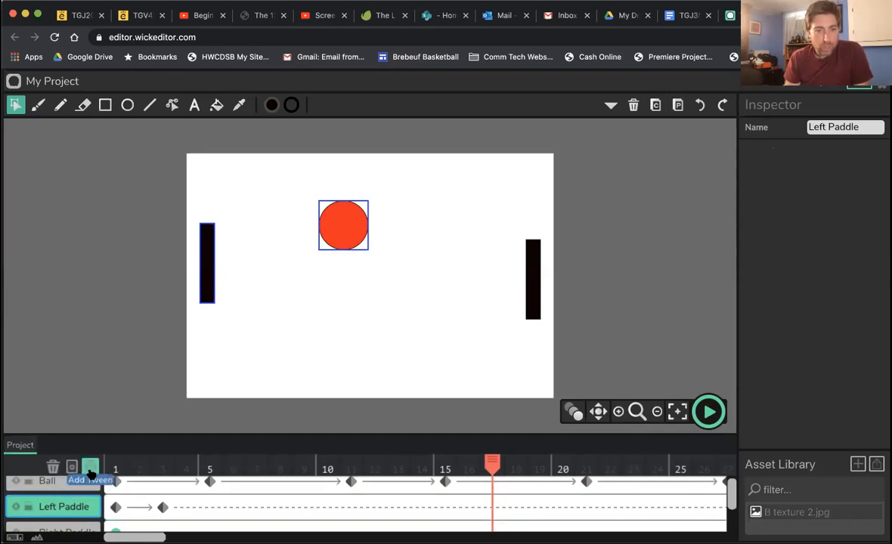
{"action": "left_click", "coordinate": [90, 470]}
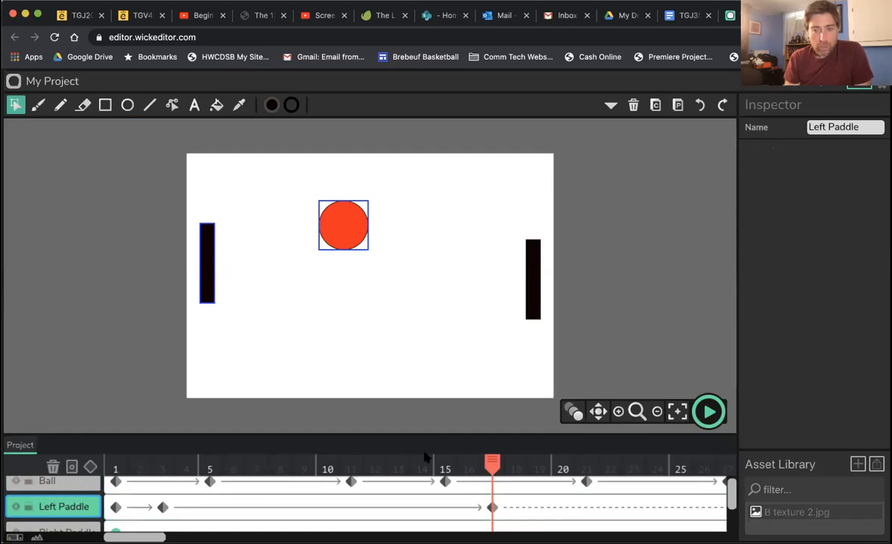
Step: Add another Left Paddle tween at frame 16 and shift the frame 17 keyframe to frame 21
{"action": "mouse_move", "coordinate": [475, 464]}
{"action": "left_mouse_down"}
{"action": "mouse_move", "coordinate": [425, 462]}
{"action": "mouse_move", "coordinate": [491, 464]}
{"action": "mouse_move", "coordinate": [469, 465]}
{"action": "left_mouse_up"}
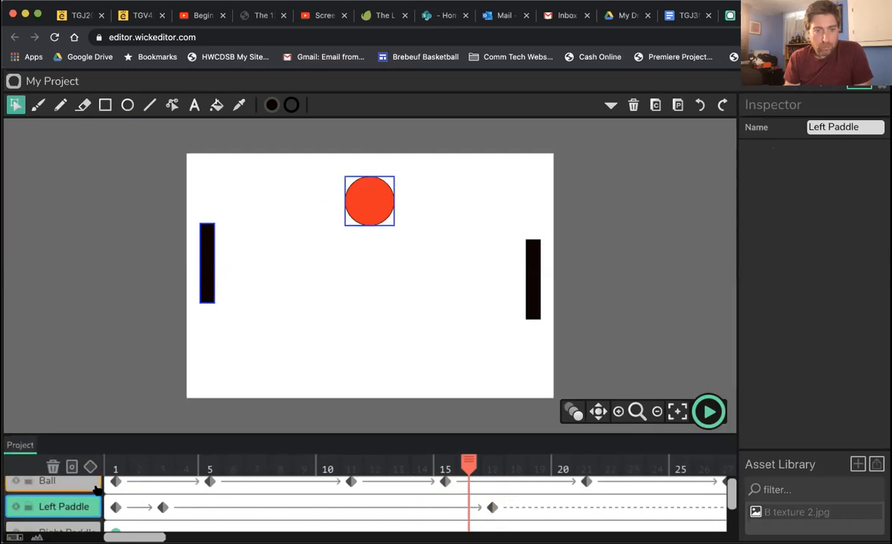
{"action": "left_click", "coordinate": [90, 468]}
{"action": "left_click_drag", "start_coordinate": [475, 469], "coordinate": [488, 471]}
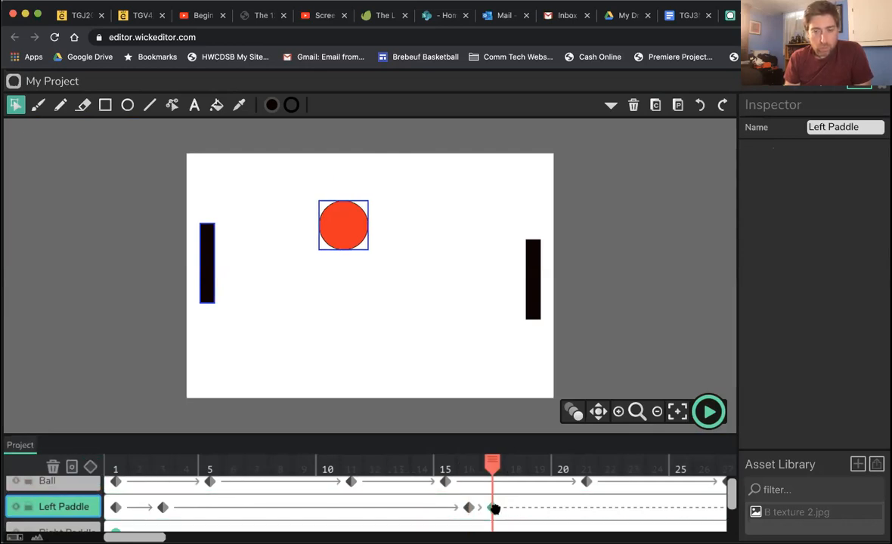
{"action": "left_click_drag", "start_coordinate": [492, 509], "coordinate": [516, 509]}
{"action": "left_click_drag", "start_coordinate": [533, 472], "coordinate": [586, 470]}
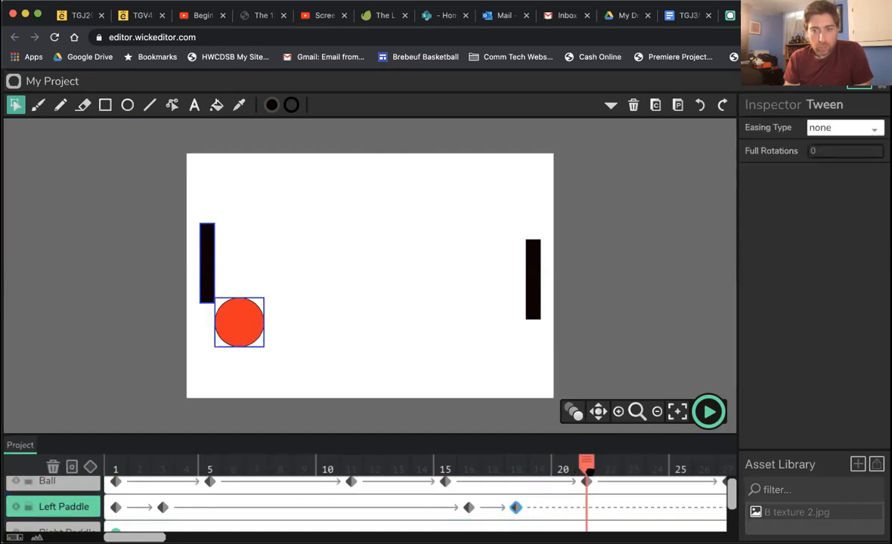
{"action": "left_click_drag", "start_coordinate": [517, 510], "coordinate": [592, 511]}
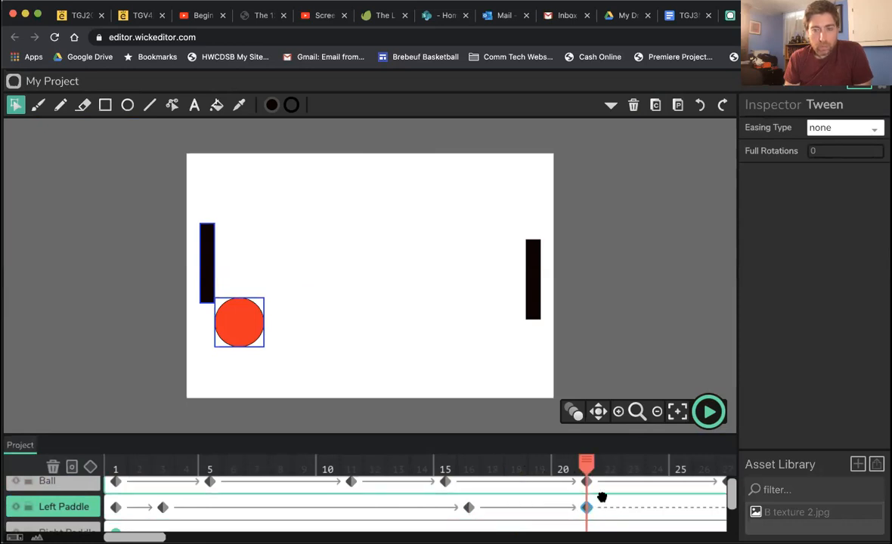
Step: At frame 21, move the left paddle down to a Y position of about 254 so it meets the ball
{"action": "left_click", "coordinate": [209, 289]}
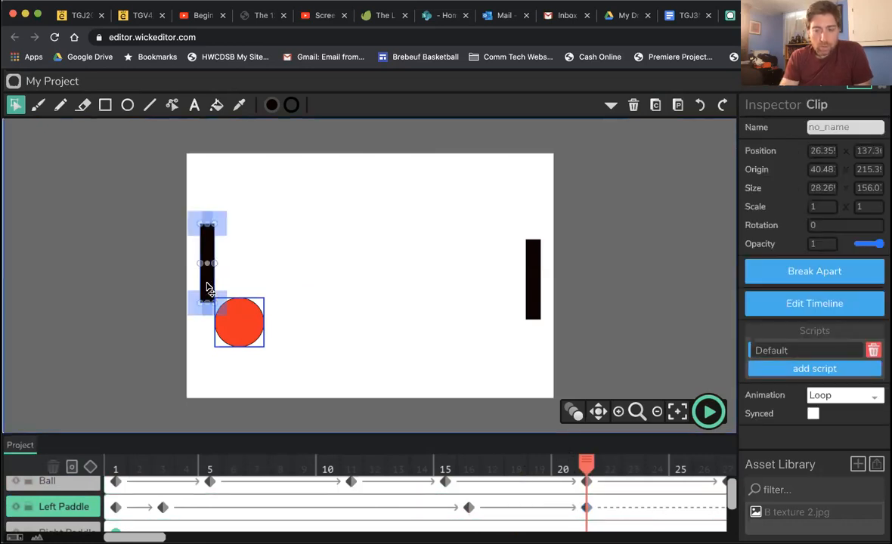
{"action": "key", "text": "Down"}
{"action": "key", "text": "Down"}
{"action": "key", "text": "Down"}
{"action": "key", "text": "Down"}
{"action": "key", "text": "Down"}
{"action": "key", "text": "Down"}
{"action": "key", "text": "Down"}
{"action": "key", "text": "Down"}
{"action": "key", "text": "Down"}
{"action": "key", "text": "Down"}
{"action": "key", "text": "Down"}
{"action": "key", "text": "Down"}
{"action": "key", "text": "Down"}
{"action": "key", "text": "Down"}
{"action": "key", "text": "Down"}
{"action": "key", "text": "Down"}
{"action": "key", "text": "Down"}
{"action": "key", "text": "Down"}
{"action": "key", "text": "Down"}
{"action": "key", "text": "Down"}
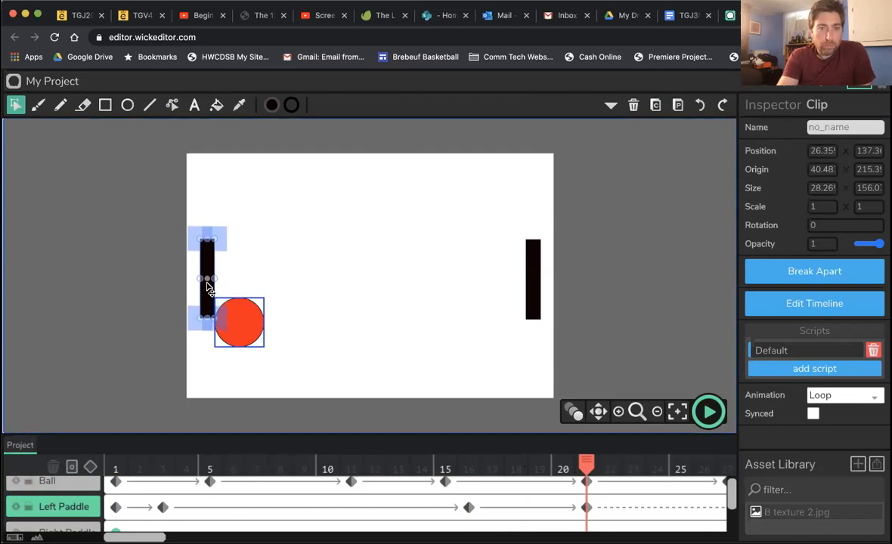
{"action": "key", "text": "Down"}
{"action": "key", "text": "Down"}
{"action": "key", "text": "Down"}
{"action": "key", "text": "Down"}
{"action": "key", "text": "Down"}
{"action": "key", "text": "Down"}
{"action": "key", "text": "Down"}
{"action": "key", "text": "Down"}
{"action": "key", "text": "Down"}
{"action": "key", "text": "Down"}
{"action": "key", "text": "Down"}
{"action": "key", "text": "Down"}
{"action": "key", "text": "Down"}
{"action": "key", "text": "Down"}
{"action": "key", "text": "Down"}
{"action": "key", "text": "Down"}
{"action": "key", "text": "Down"}
{"action": "key", "text": "Down"}
{"action": "key", "text": "Down"}
{"action": "key", "text": "Down"}
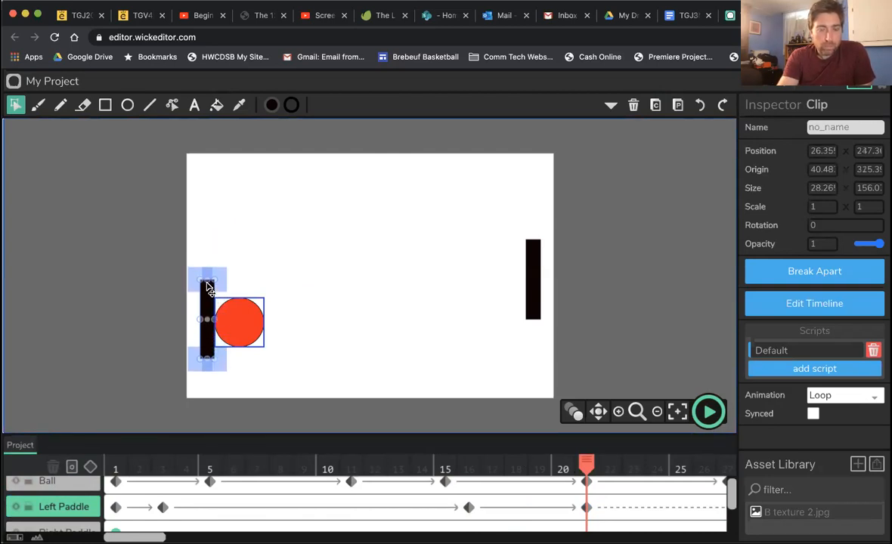
{"action": "key", "text": "Down"}
{"action": "key", "text": "Down"}
{"action": "key", "text": "Down"}
{"action": "key", "text": "Down"}
{"action": "key", "text": "Down"}
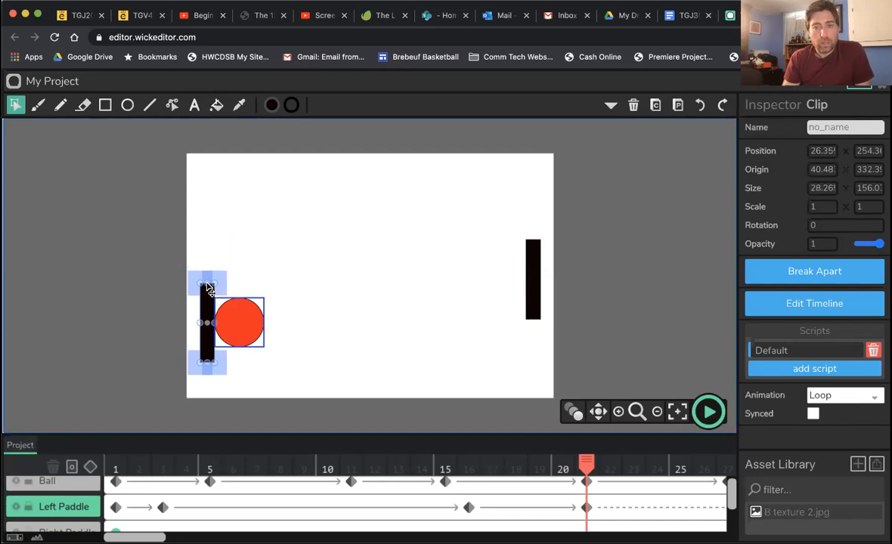
Step: Play the animation from frame 1 to check that the left paddle meets the returning ball, then stop it
{"action": "left_click_drag", "start_coordinate": [469, 467], "coordinate": [608, 478]}
{"action": "left_click_drag", "start_coordinate": [534, 473], "coordinate": [39, 465]}
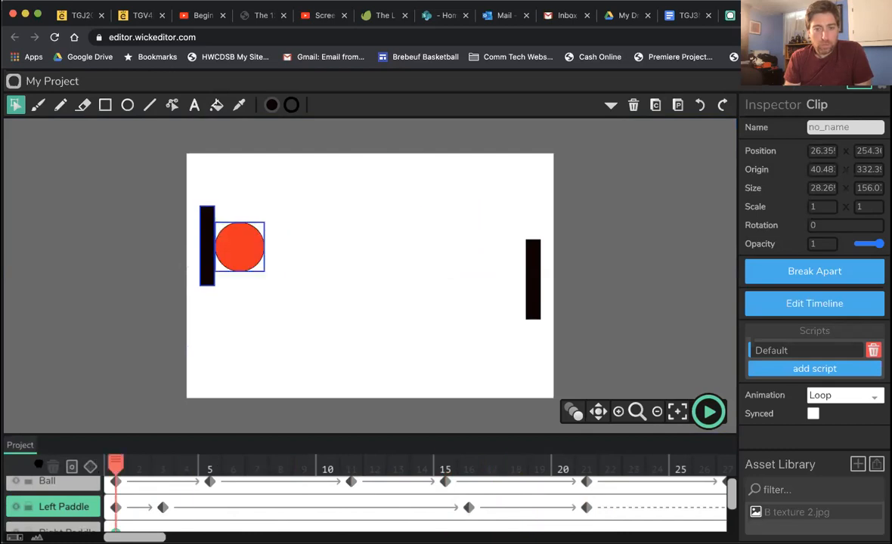
{"action": "left_click", "coordinate": [708, 411]}
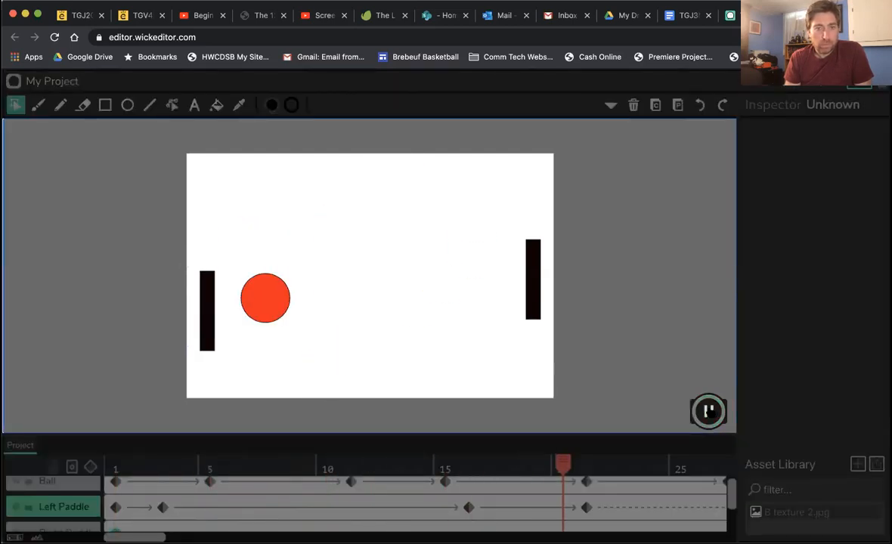
{"action": "left_click", "coordinate": [709, 412]}
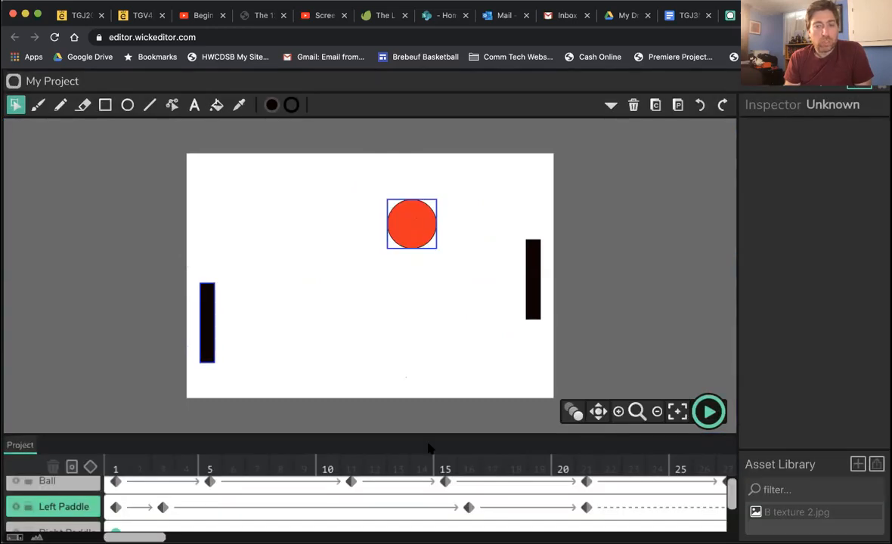
Step: Return the playhead to frame 1 and enlarge the timeline area to show the Right Paddle layer
{"action": "left_click_drag", "start_coordinate": [160, 464], "coordinate": [94, 468]}
{"action": "left_click_drag", "start_coordinate": [149, 471], "coordinate": [12, 480]}
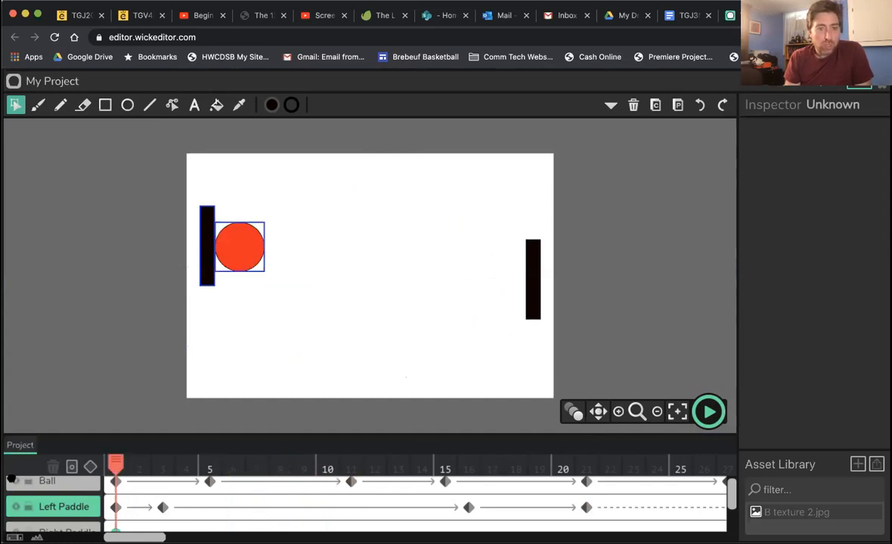
{"action": "left_click_drag", "start_coordinate": [170, 439], "coordinate": [171, 415]}
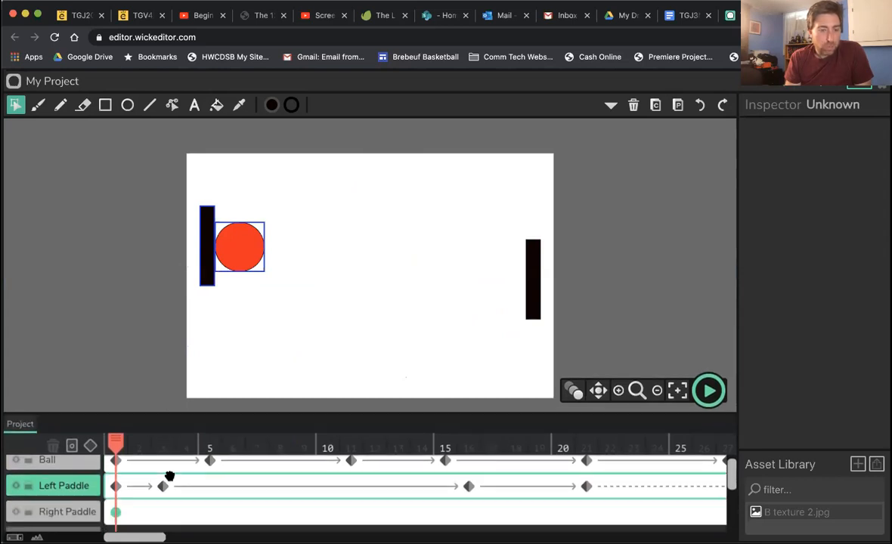
Step: Add a tween to the Left Paddle layer at frame 31, where the ball reaches the right paddle
{"action": "left_click_drag", "start_coordinate": [139, 444], "coordinate": [586, 472]}
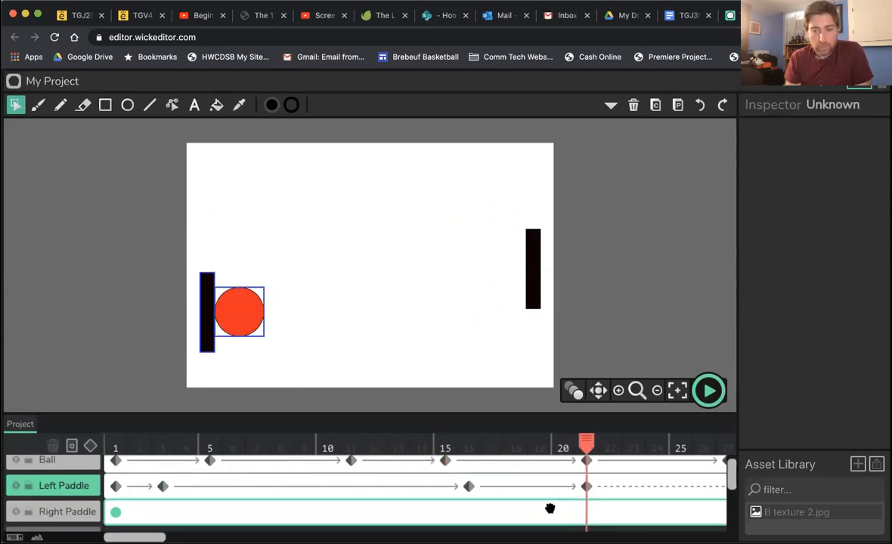
{"action": "scroll", "coordinate": [529, 508], "scroll_direction": "right", "scroll_amount": 5}
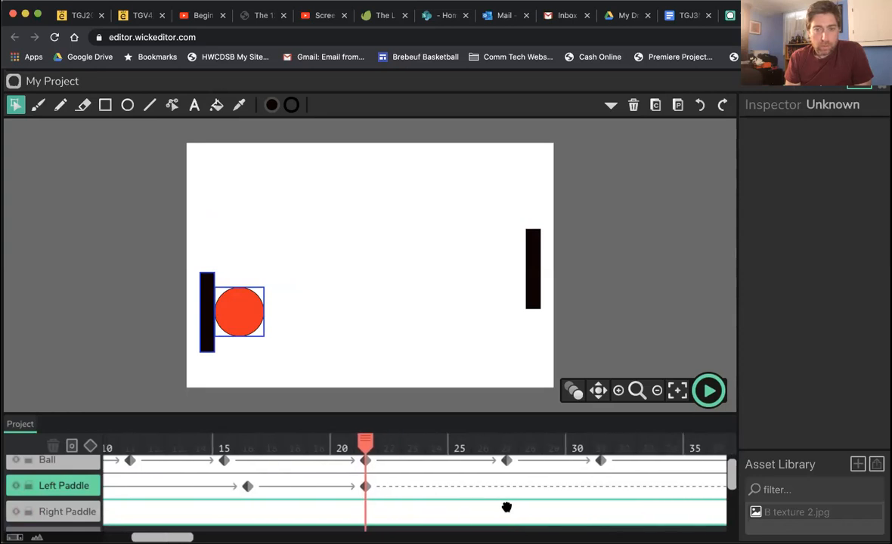
{"action": "left_click_drag", "start_coordinate": [384, 443], "coordinate": [691, 473]}
{"action": "scroll", "coordinate": [561, 477], "scroll_direction": "right", "scroll_amount": 3}
{"action": "scroll", "coordinate": [561, 477], "scroll_direction": "right", "scroll_amount": 4}
{"action": "left_click_drag", "start_coordinate": [527, 436], "coordinate": [687, 446]}
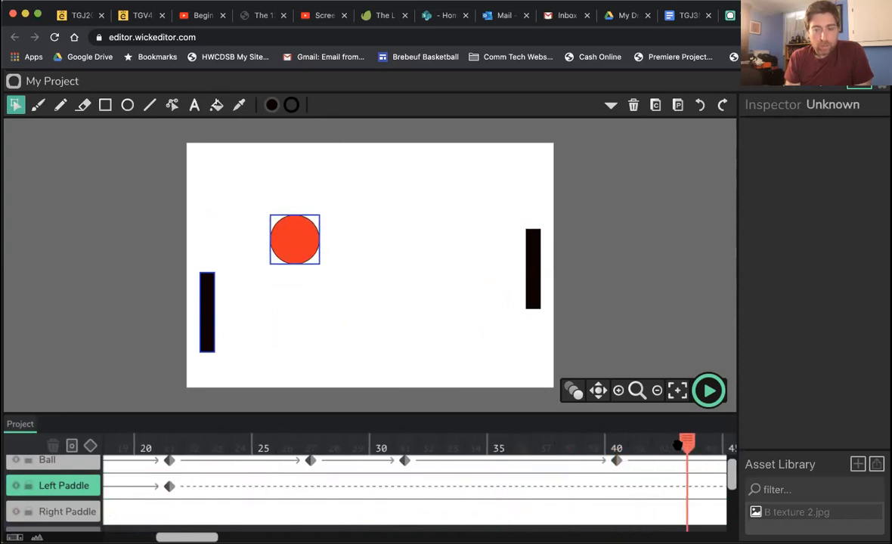
{"action": "left_click_drag", "start_coordinate": [687, 449], "coordinate": [403, 459]}
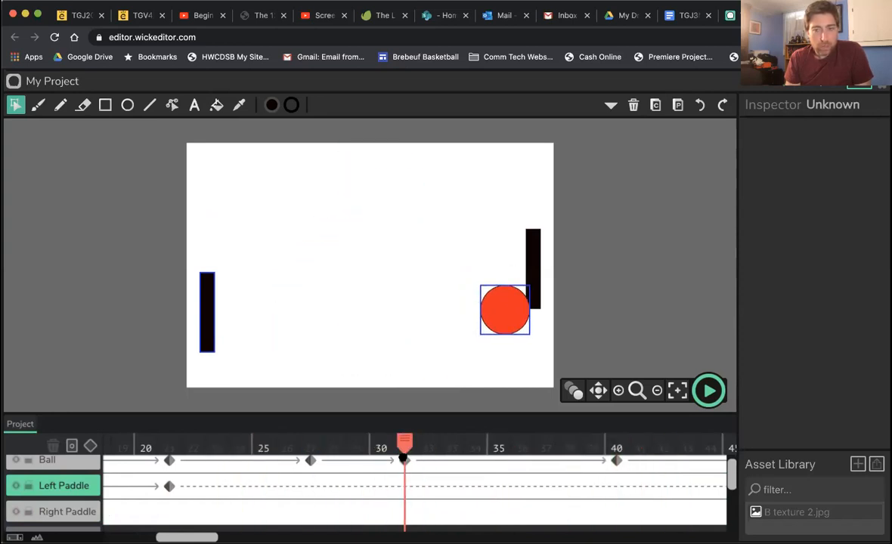
{"action": "left_click", "coordinate": [404, 492]}
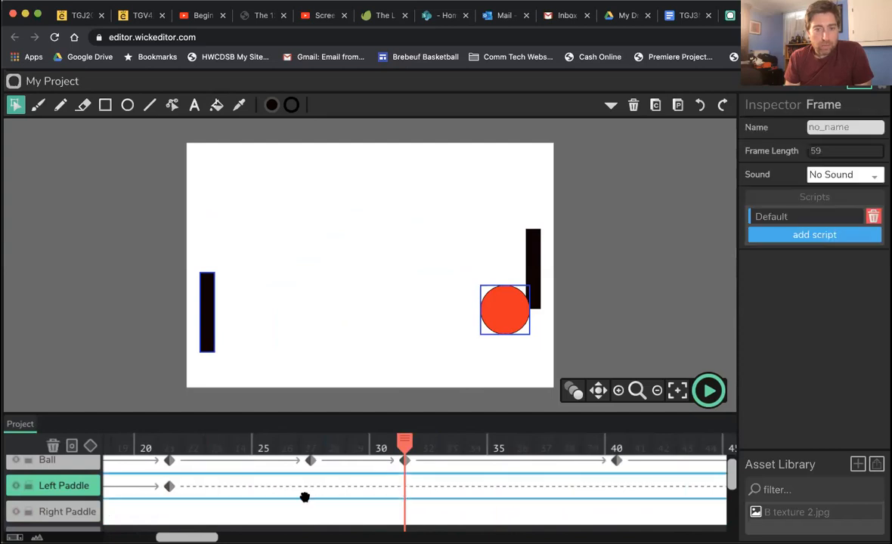
{"action": "left_click", "coordinate": [90, 445]}
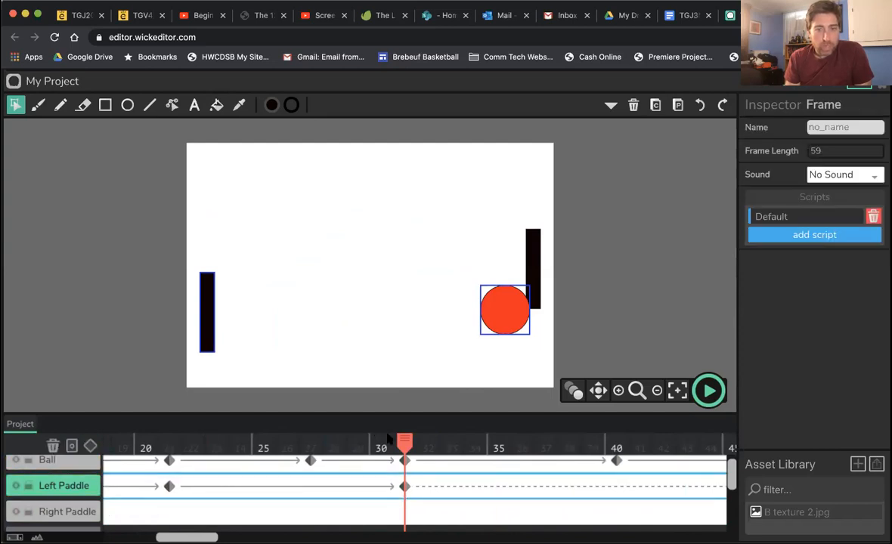
Step: At frame 35, move the left paddle up to a Y position of about 151 to add a tween there
{"action": "left_click_drag", "start_coordinate": [406, 444], "coordinate": [505, 448]}
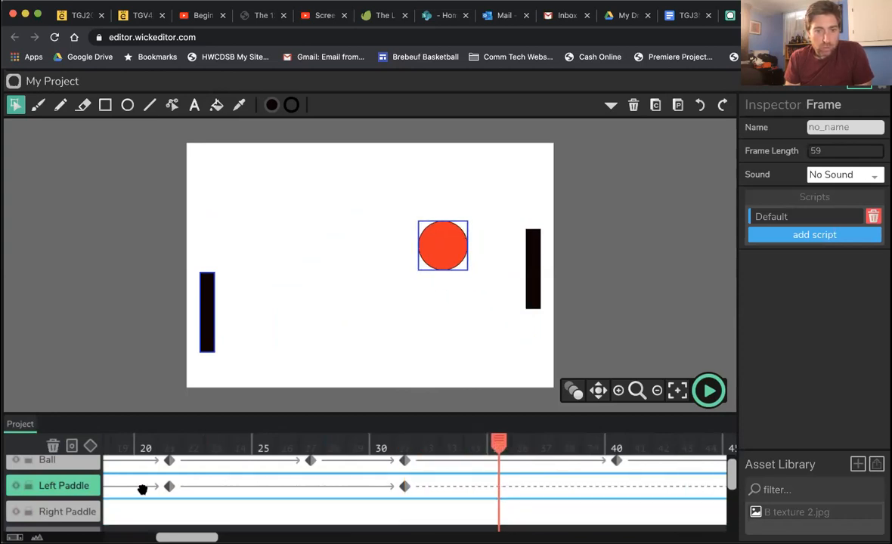
{"action": "left_click", "coordinate": [209, 311]}
{"action": "key", "text": "Up"}
{"action": "key", "text": "Up"}
{"action": "key", "text": "Up"}
{"action": "key", "text": "Up"}
{"action": "key", "text": "Up"}
{"action": "key", "text": "Up"}
{"action": "key", "text": "Up"}
{"action": "key", "text": "Up"}
{"action": "key", "text": "Up"}
{"action": "key", "text": "Up"}
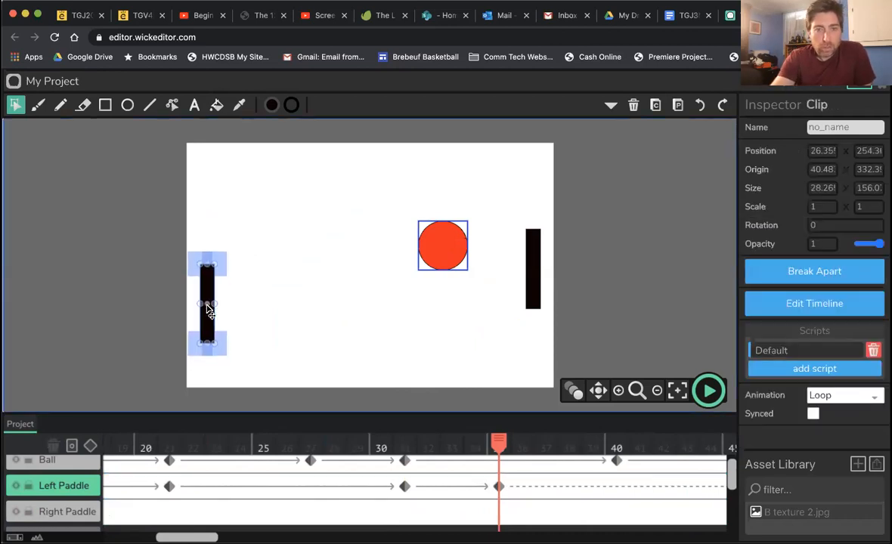
{"action": "key", "text": "Up"}
{"action": "key", "text": "Up"}
{"action": "key", "text": "Up"}
{"action": "key", "text": "Up"}
{"action": "key", "text": "Up"}
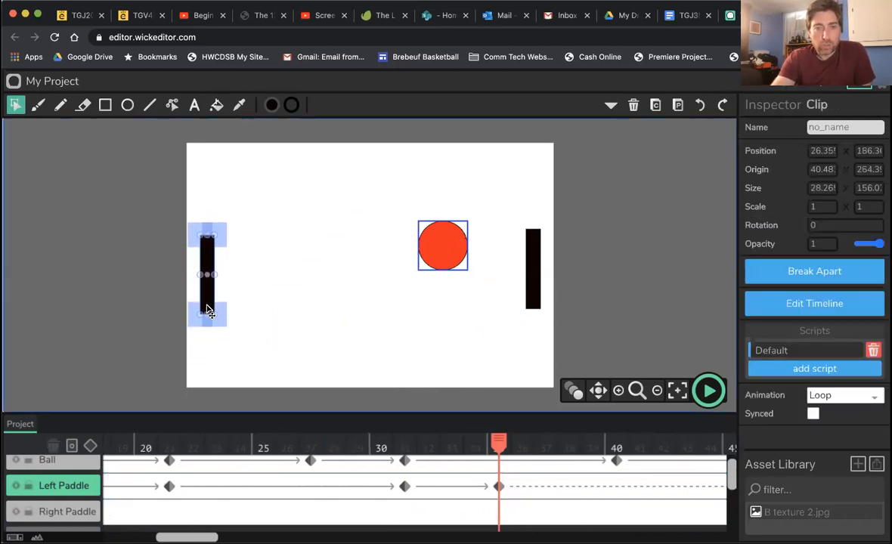
{"action": "key", "text": "Up"}
{"action": "key", "text": "Up"}
{"action": "key", "text": "Up"}
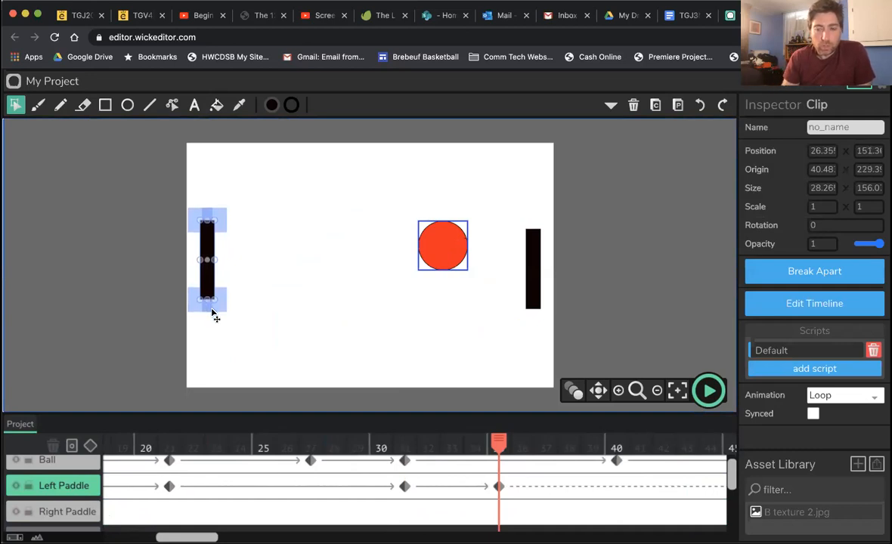
Step: Preview the ball's path up to frame 46, and raise the left paddle at frame 35 to a Y position of about 99
{"action": "left_click_drag", "start_coordinate": [499, 442], "coordinate": [694, 451]}
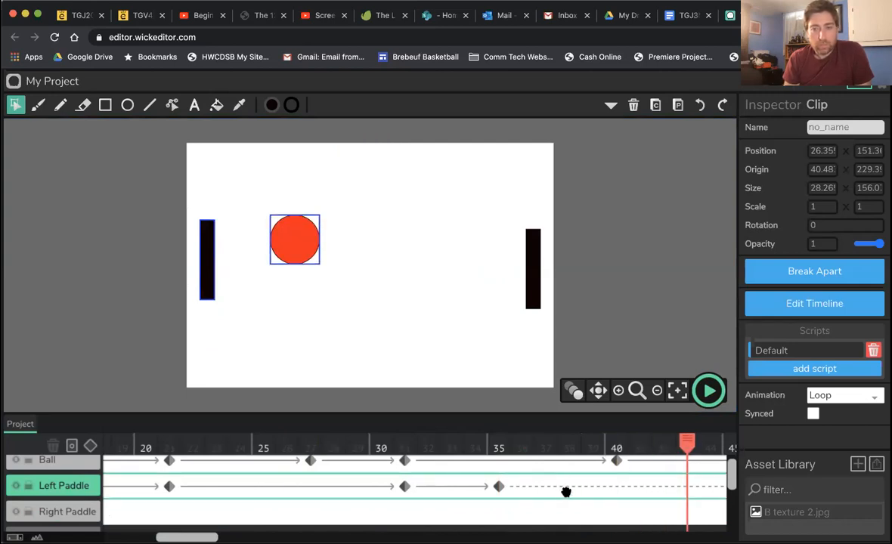
{"action": "scroll", "coordinate": [567, 490], "scroll_direction": "right", "scroll_amount": 5}
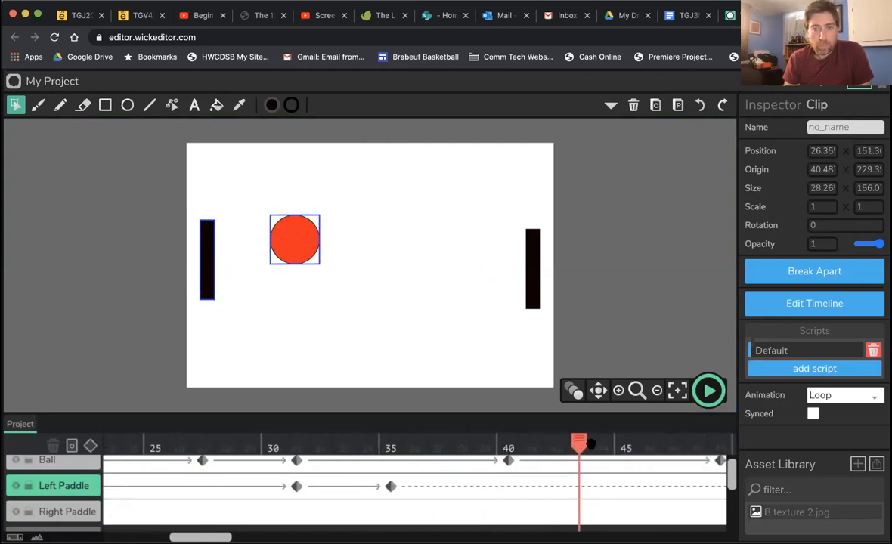
{"action": "left_click_drag", "start_coordinate": [585, 443], "coordinate": [650, 445]}
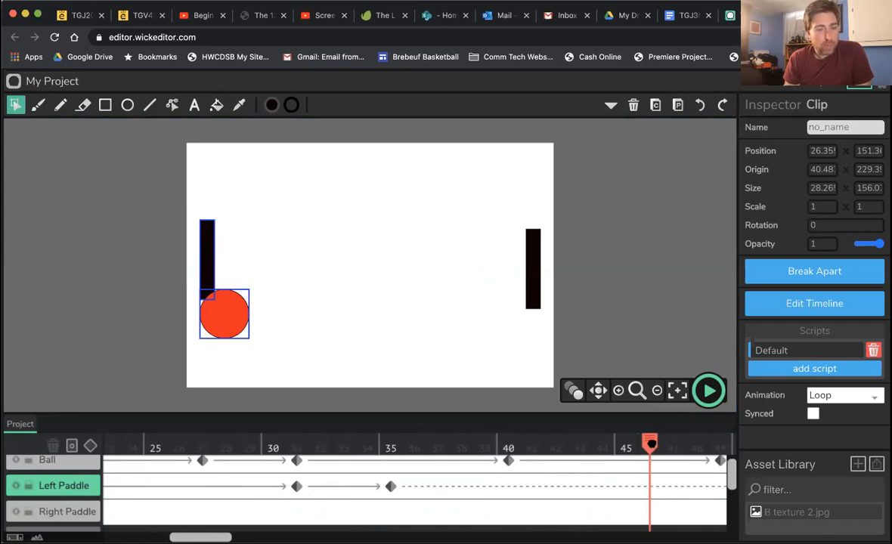
{"action": "left_click_drag", "start_coordinate": [650, 444], "coordinate": [394, 472]}
{"action": "left_click", "coordinate": [390, 486]}
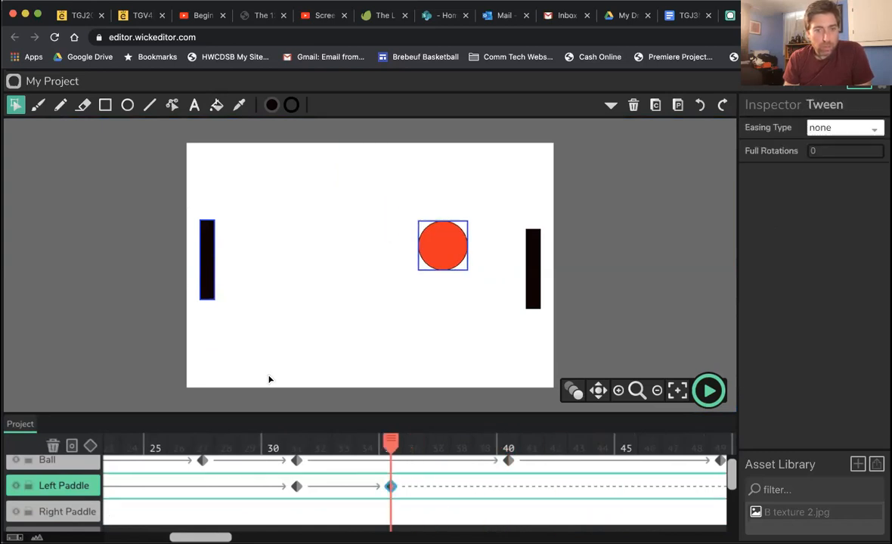
{"action": "left_click", "coordinate": [208, 270]}
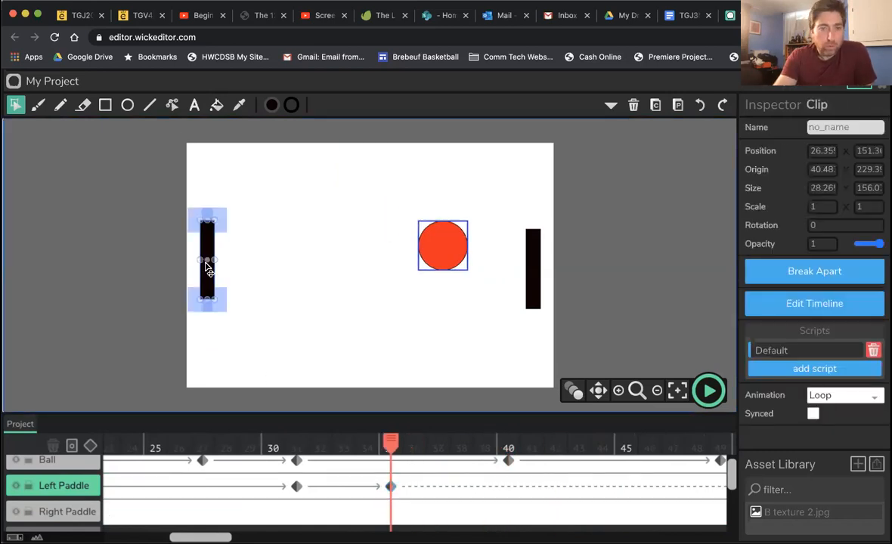
{"action": "key", "text": "Up"}
{"action": "key", "text": "Up"}
{"action": "key", "text": "Up"}
{"action": "key", "text": "Up"}
{"action": "key", "text": "Up"}
{"action": "key", "text": "Up"}
{"action": "key", "text": "Up"}
{"action": "key", "text": "Up"}
{"action": "key", "text": "Up"}
{"action": "key", "text": "Up"}
{"action": "key", "text": "Up"}
{"action": "key", "text": "Up"}
{"action": "key", "text": "Up"}
{"action": "key", "text": "Up"}
{"action": "key", "text": "Up"}
{"action": "key", "text": "Up"}
{"action": "key", "text": "Up"}
{"action": "key", "text": "Up"}
{"action": "key", "text": "Up"}
{"action": "key", "text": "Up"}
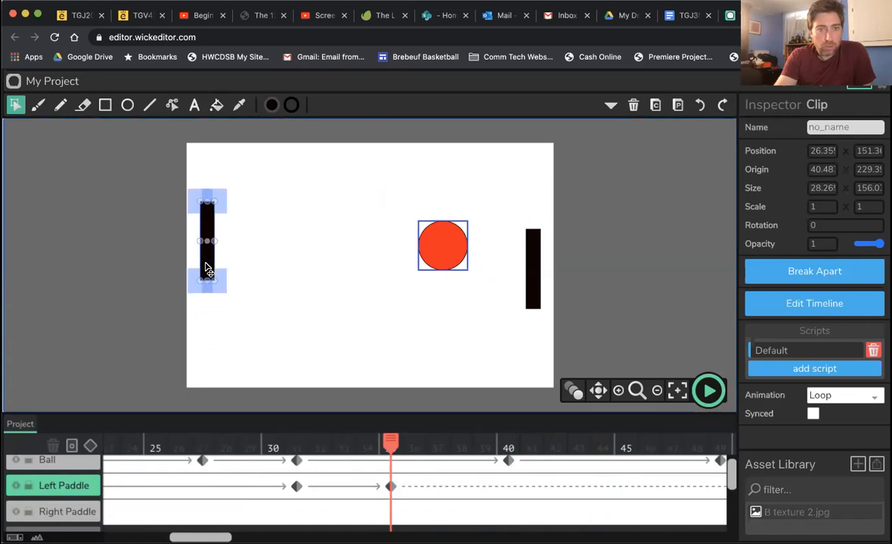
Step: Check the paddle against the ball around frame 45, and raise the left paddle at frame 35 to a Y position of about 71
{"action": "left_click_drag", "start_coordinate": [390, 448], "coordinate": [631, 477]}
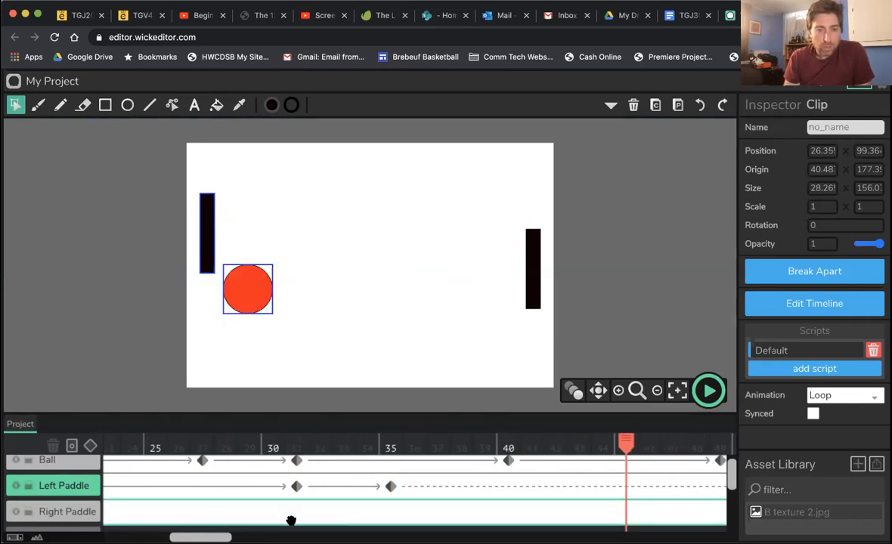
{"action": "scroll", "coordinate": [416, 484], "scroll_direction": "right", "scroll_amount": 5}
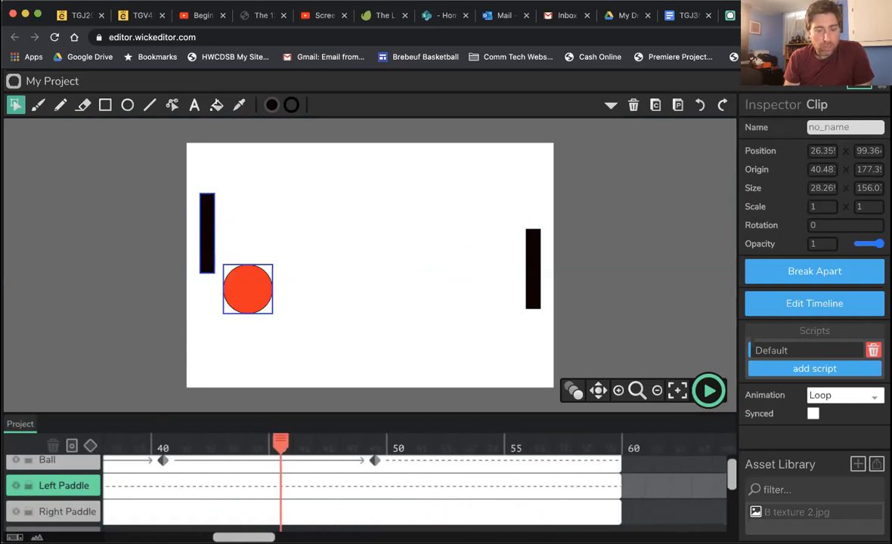
{"action": "scroll", "coordinate": [416, 484], "scroll_direction": "left", "scroll_amount": 6}
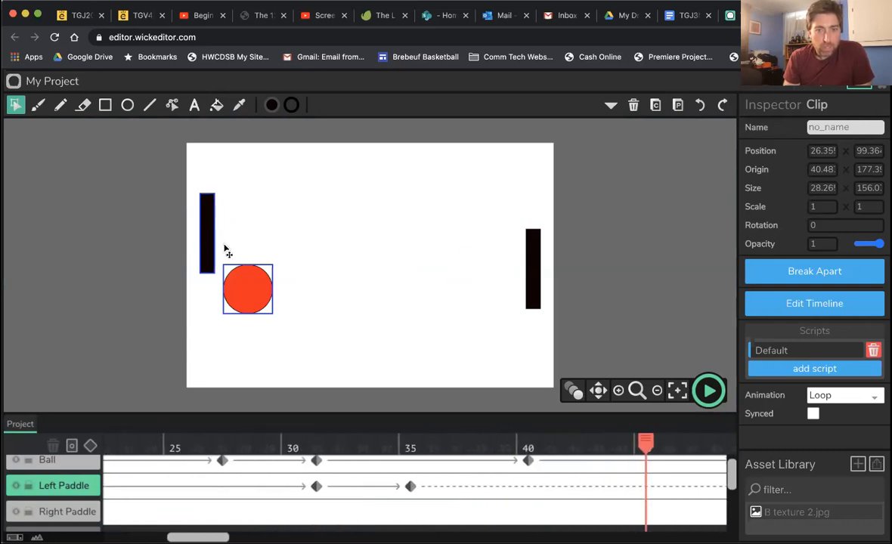
{"action": "left_click", "coordinate": [412, 441]}
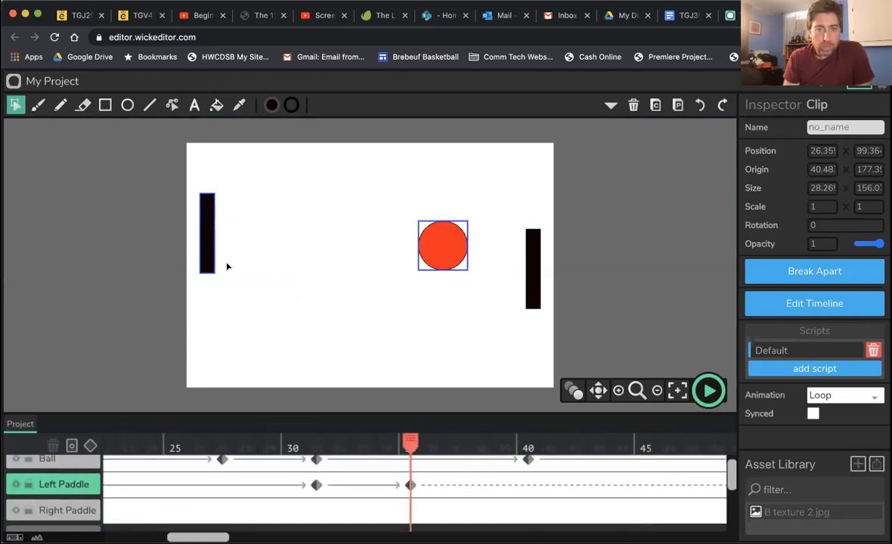
{"action": "left_click_drag", "start_coordinate": [215, 266], "coordinate": [217, 270]}
{"action": "key", "text": "Up"}
{"action": "key", "text": "Up"}
{"action": "key", "text": "Up"}
{"action": "key", "text": "Up"}
{"action": "key", "text": "Up"}
{"action": "key", "text": "Up"}
{"action": "key", "text": "Up"}
{"action": "key", "text": "Up"}
{"action": "key", "text": "Up"}
{"action": "key", "text": "Up"}
{"action": "key", "text": "Up"}
{"action": "key", "text": "Up"}
{"action": "key", "text": "Up"}
{"action": "key", "text": "Up"}
{"action": "key", "text": "Up"}
{"action": "key", "text": "Up"}
{"action": "key", "text": "Up"}
{"action": "key", "text": "Up"}
{"action": "key", "text": "Up"}
{"action": "key", "text": "Up"}
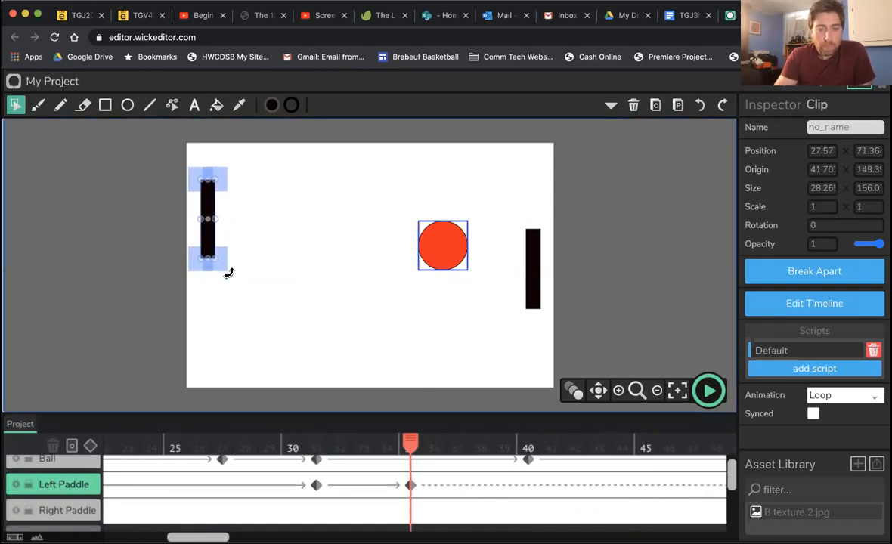
Step: Add a tween to the Left Paddle layer at frame 46, where the ball passes below the paddle
{"action": "scroll", "coordinate": [229, 272], "scroll_direction": "up", "scroll_amount": 2}
{"action": "scroll", "coordinate": [461, 459], "scroll_direction": "right", "scroll_amount": 1}
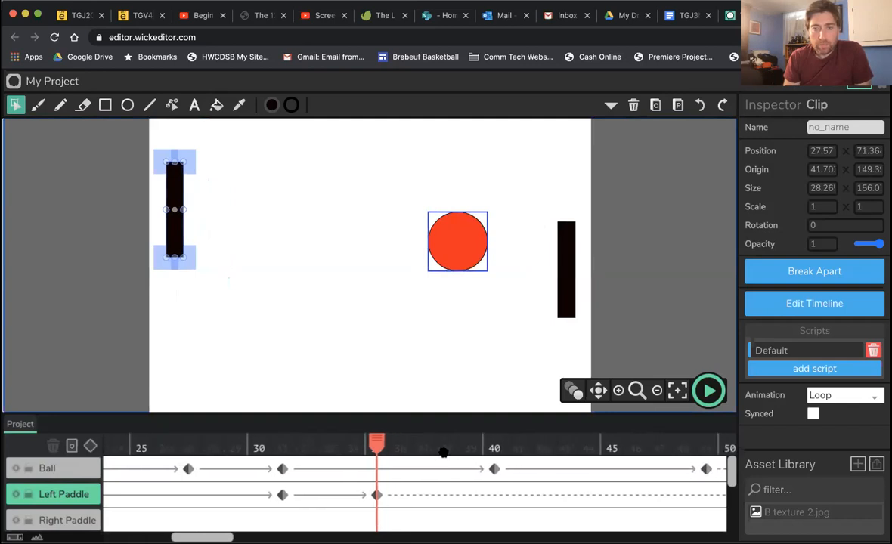
{"action": "scroll", "coordinate": [444, 452], "scroll_direction": "right", "scroll_amount": 3}
{"action": "left_click_drag", "start_coordinate": [511, 443], "coordinate": [483, 447]}
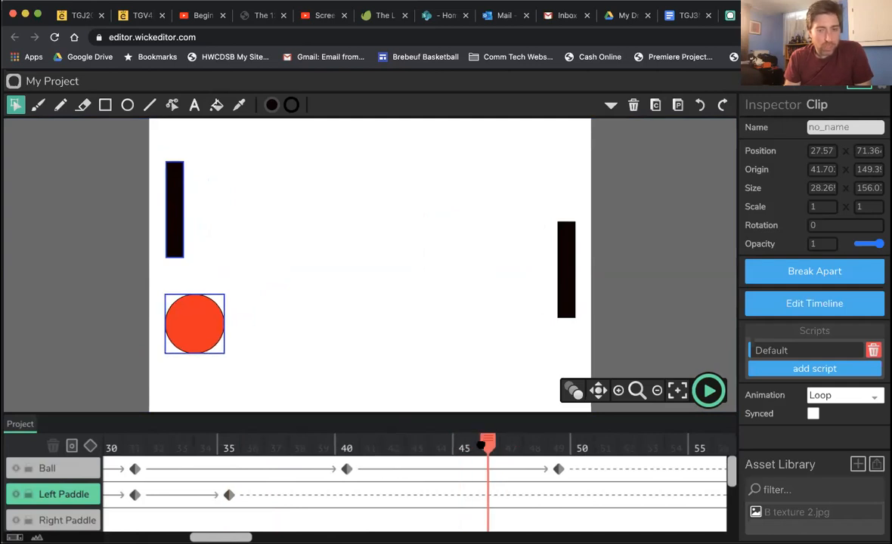
{"action": "left_click", "coordinate": [487, 495]}
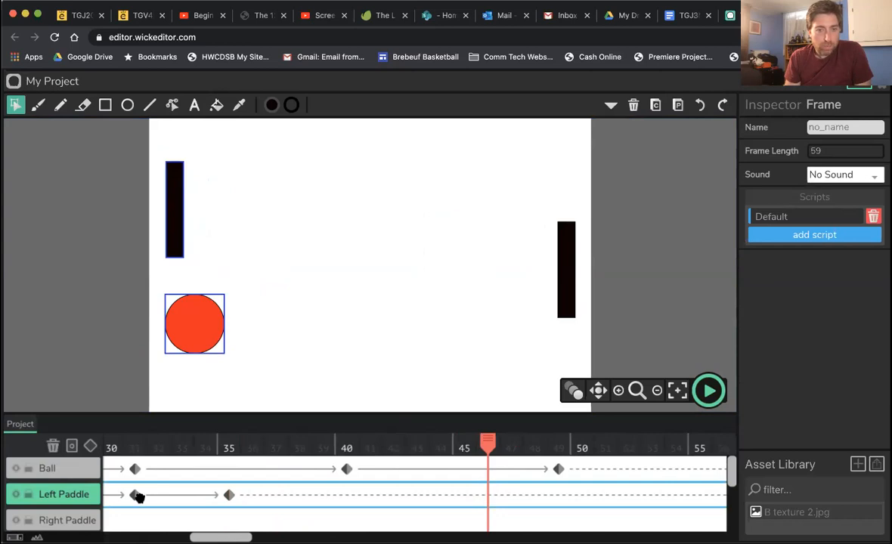
{"action": "left_click", "coordinate": [90, 446]}
Step: Add a Left Paddle tween at frame 49 and move the paddle down to a Y position of about 198
{"action": "left_click_drag", "start_coordinate": [488, 446], "coordinate": [546, 449]}
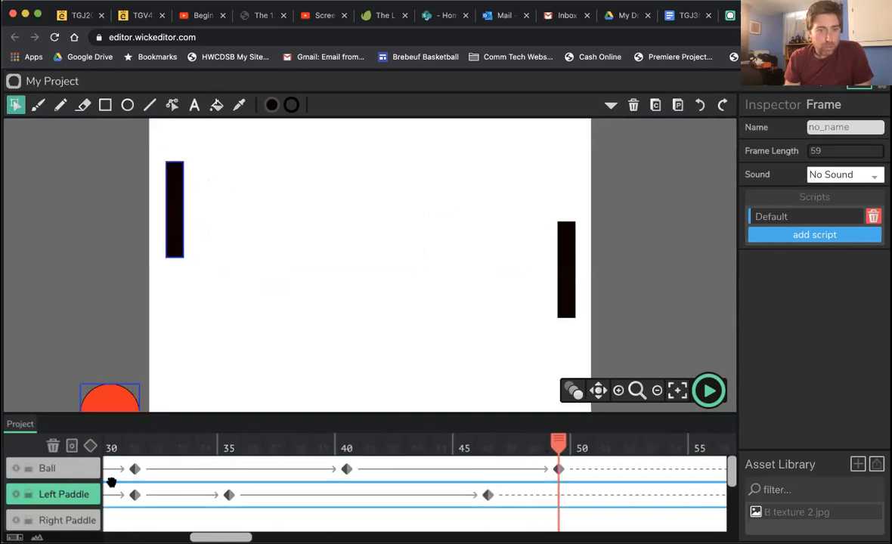
{"action": "left_click", "coordinate": [90, 446]}
{"action": "left_click", "coordinate": [177, 250]}
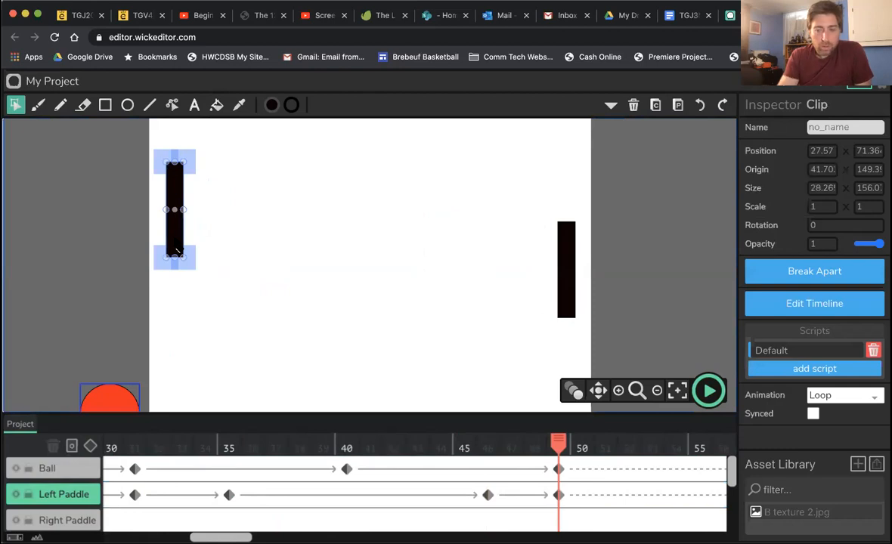
{"action": "key", "text": "Down"}
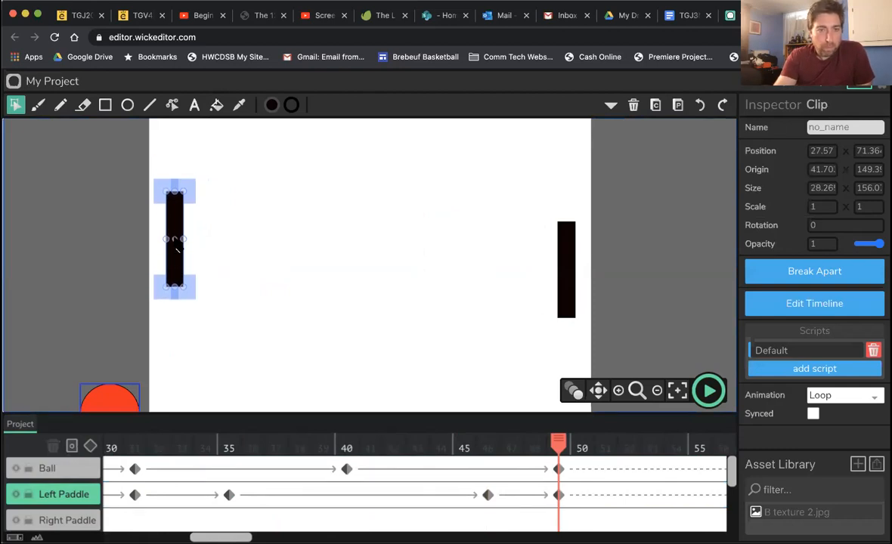
{"action": "key", "text": "Down"}
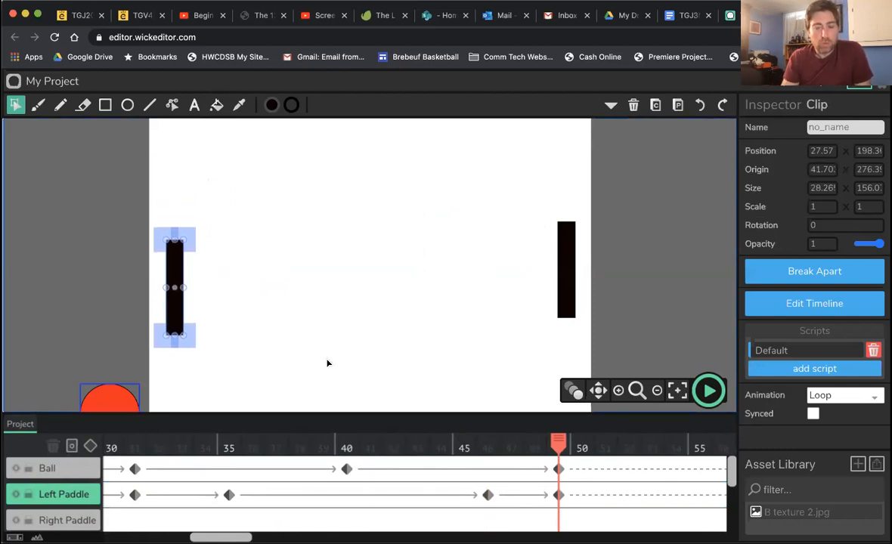
Step: Play back the animation and scrub through frames 33 to 47 to check the ball and left paddle motion
{"action": "left_click_drag", "start_coordinate": [504, 441], "coordinate": [187, 423]}
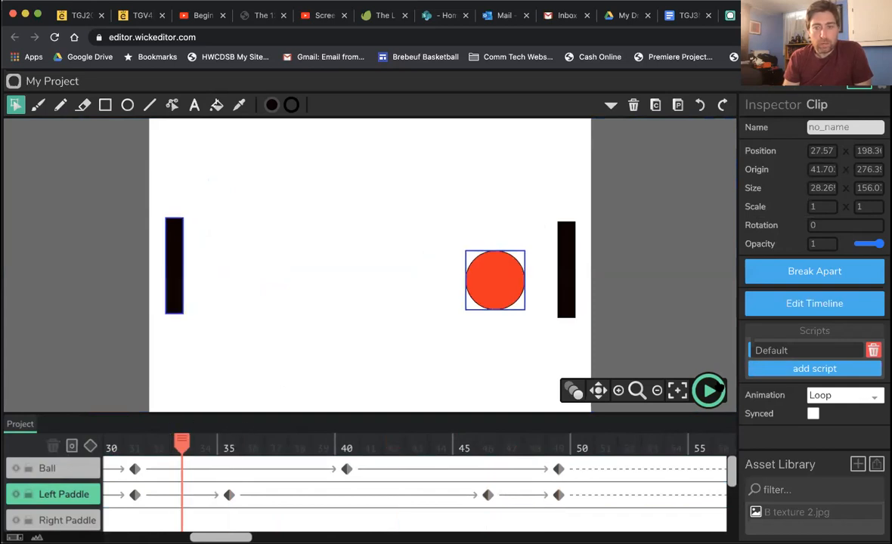
{"action": "left_click", "coordinate": [708, 390]}
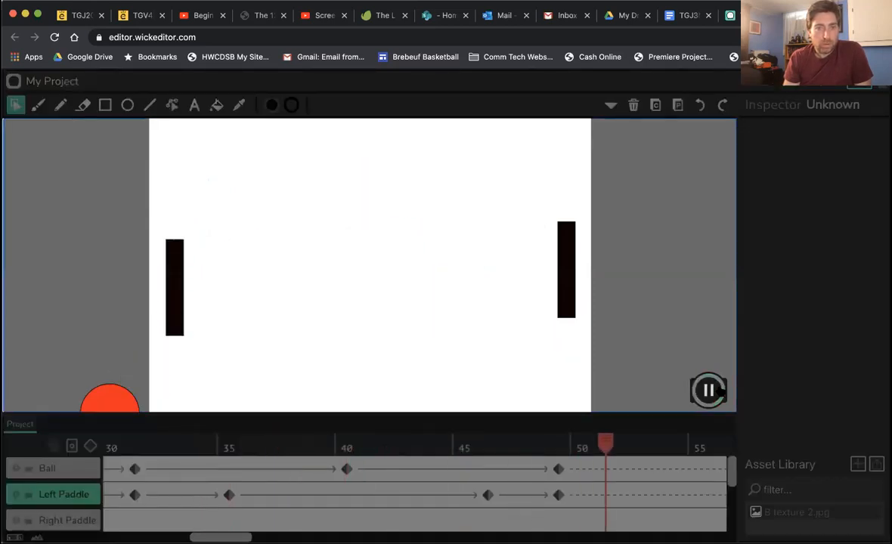
{"action": "left_click", "coordinate": [708, 390]}
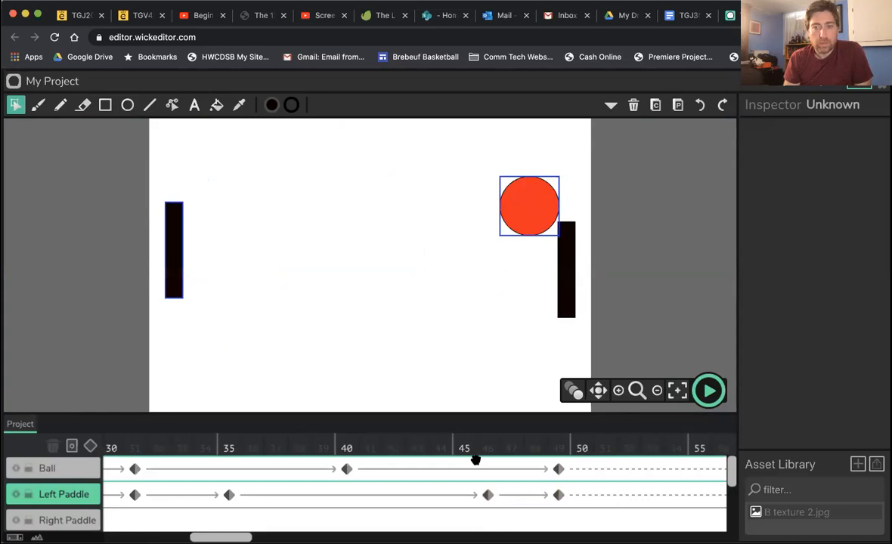
{"action": "left_click", "coordinate": [484, 449]}
{"action": "left_click_drag", "start_coordinate": [491, 448], "coordinate": [512, 446]}
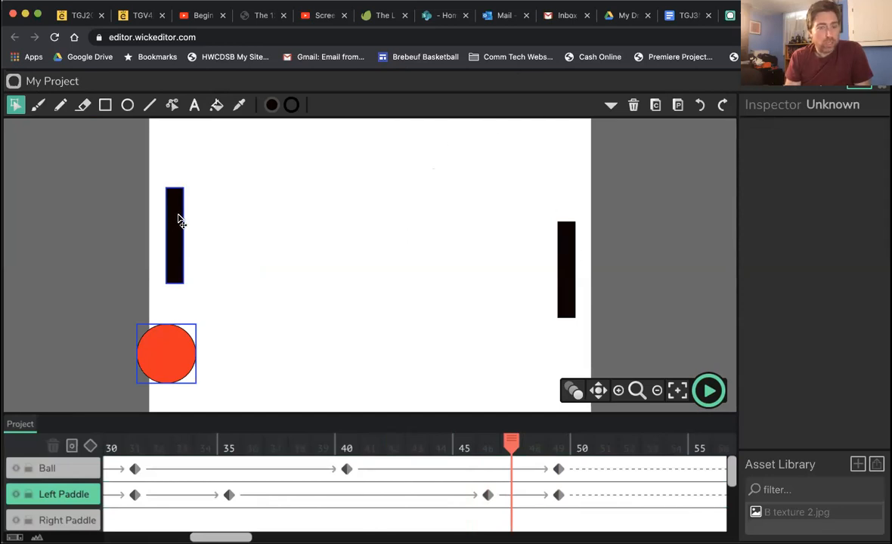
Step: Add tween keyframes to the Right Paddle layer at frames 1 and 7
{"action": "left_click", "coordinate": [70, 518]}
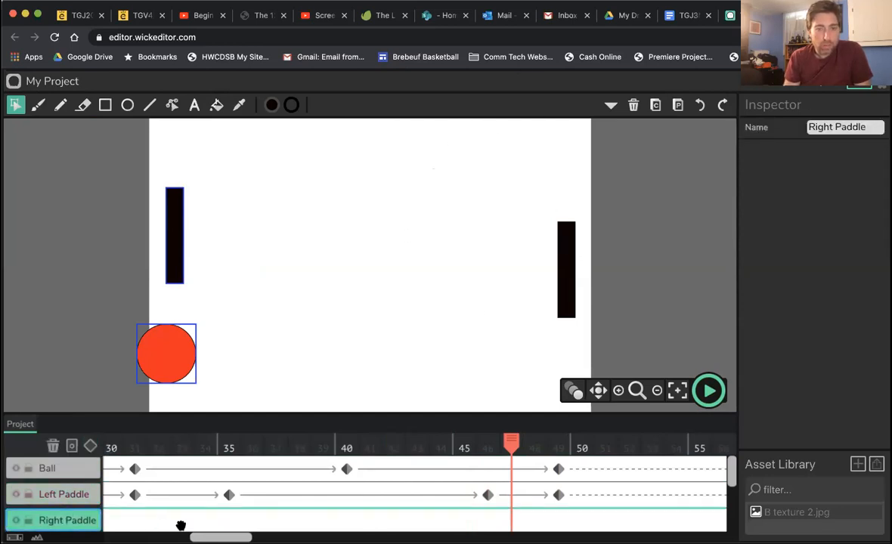
{"action": "scroll", "coordinate": [415, 491], "scroll_direction": "left", "scroll_amount": 9}
{"action": "left_click_drag", "start_coordinate": [122, 444], "coordinate": [311, 446]}
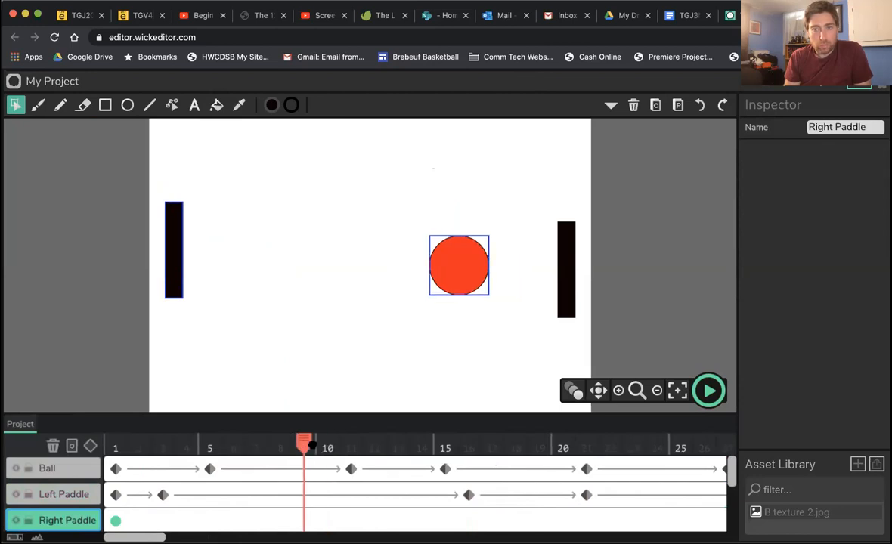
{"action": "left_click", "coordinate": [299, 520]}
{"action": "left_click", "coordinate": [139, 445]}
{"action": "left_click", "coordinate": [116, 445]}
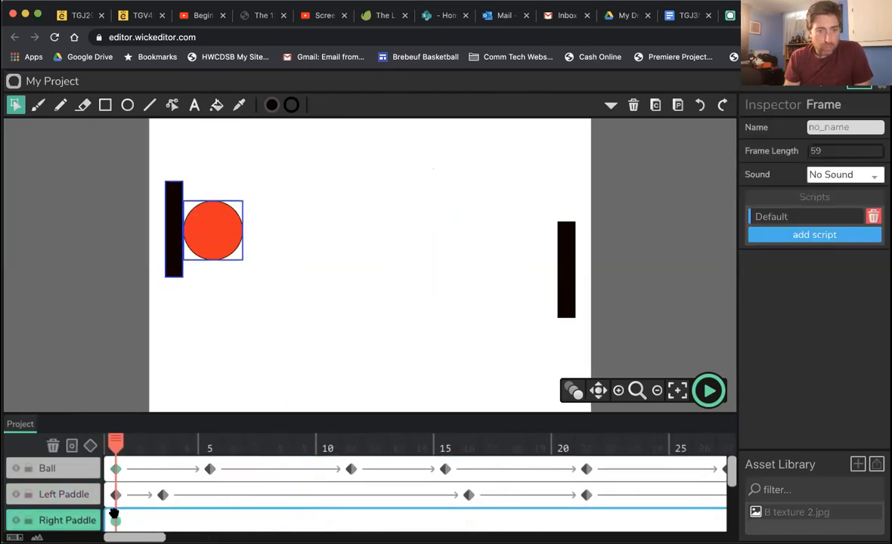
{"action": "left_click", "coordinate": [90, 448]}
{"action": "left_click_drag", "start_coordinate": [116, 444], "coordinate": [261, 455]}
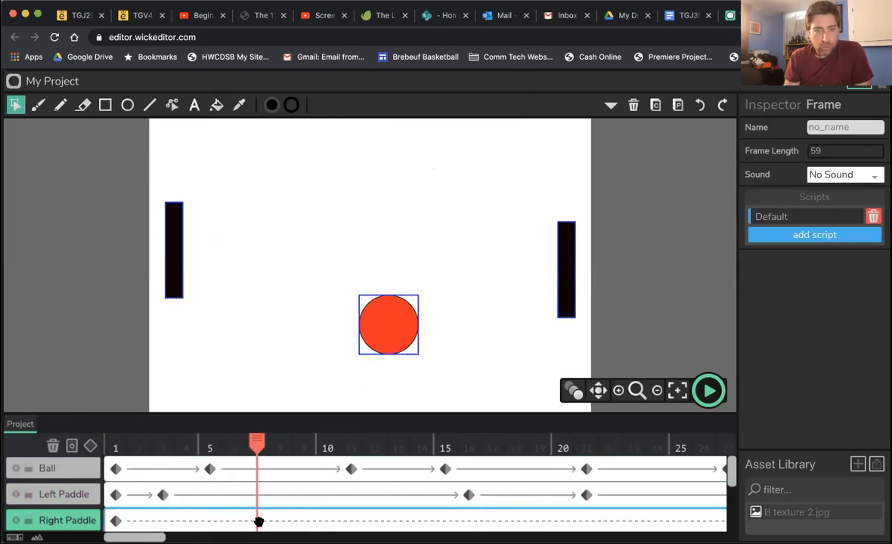
{"action": "left_click", "coordinate": [90, 446]}
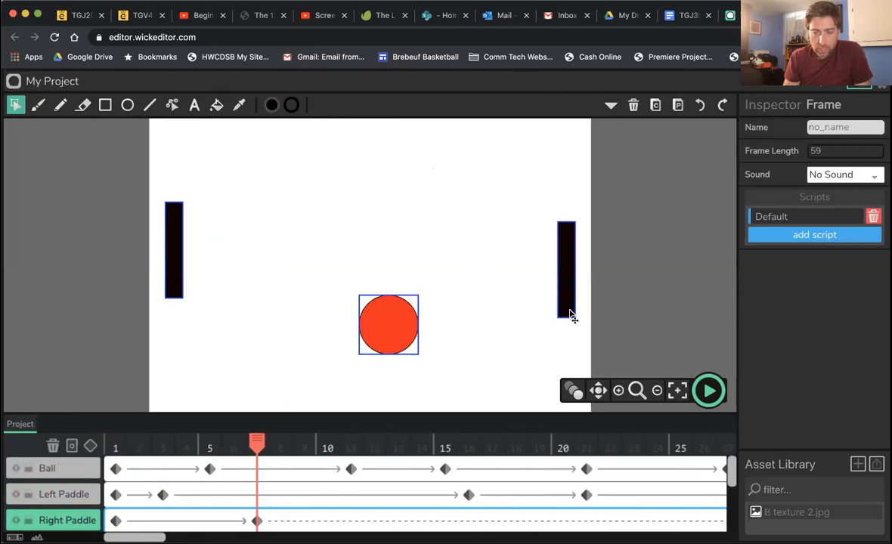
Step: At frame 11, move the right paddle straight up to a Y position of about 66 so it meets the ball
{"action": "left_click_drag", "start_coordinate": [282, 445], "coordinate": [355, 449]}
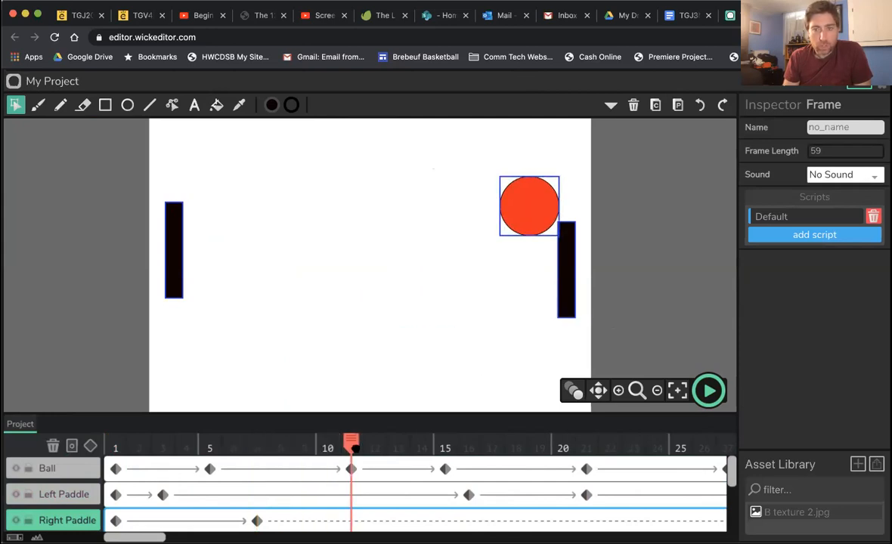
{"action": "left_click", "coordinate": [570, 277]}
{"action": "key", "text": "Up"}
{"action": "key", "text": "Up"}
{"action": "key", "text": "Up"}
{"action": "key", "text": "Up"}
{"action": "key", "text": "Up"}
{"action": "key", "text": "Up"}
{"action": "key", "text": "Up"}
{"action": "key", "text": "Up"}
{"action": "key", "text": "Up"}
{"action": "key", "text": "Up"}
{"action": "key", "text": "Up"}
{"action": "key", "text": "Up"}
{"action": "key", "text": "Up"}
{"action": "key", "text": "Up"}
{"action": "key", "text": "Up"}
{"action": "key", "text": "Up"}
{"action": "key", "text": "Up"}
{"action": "key", "text": "Up"}
{"action": "key", "text": "Up"}
{"action": "key", "text": "Up"}
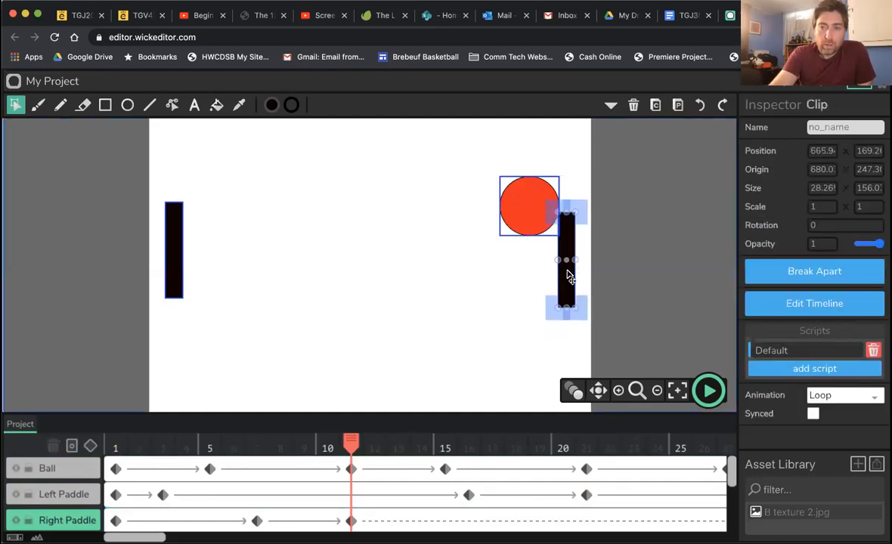
{"action": "key", "text": "Up"}
{"action": "key", "text": "Up"}
{"action": "key", "text": "Up"}
{"action": "key", "text": "Up"}
{"action": "key", "text": "Up"}
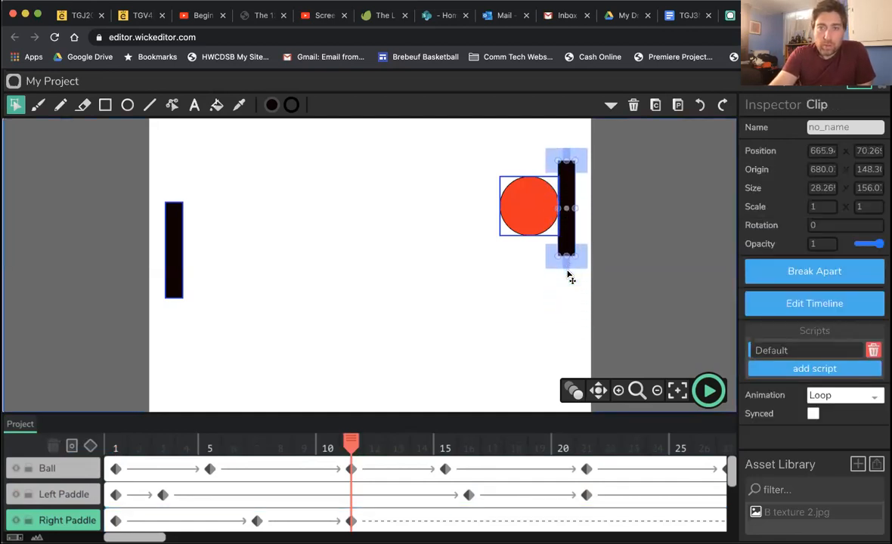
{"action": "key", "text": "Up"}
{"action": "key", "text": "Up"}
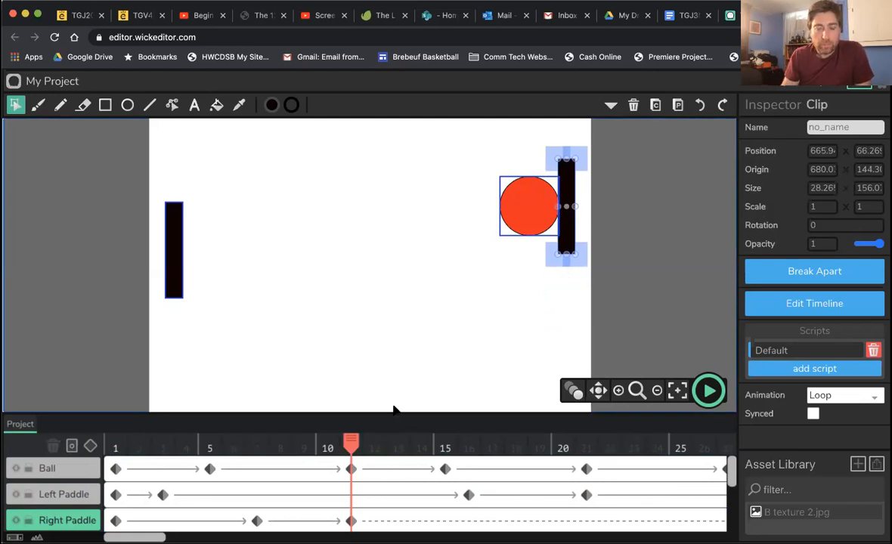
Step: Move the Right Paddle's last keyframe to frame 10 and preview the animation from the start
{"action": "left_click_drag", "start_coordinate": [353, 521], "coordinate": [328, 521]}
{"action": "left_click", "coordinate": [251, 449]}
{"action": "left_click_drag", "start_coordinate": [252, 451], "coordinate": [92, 455]}
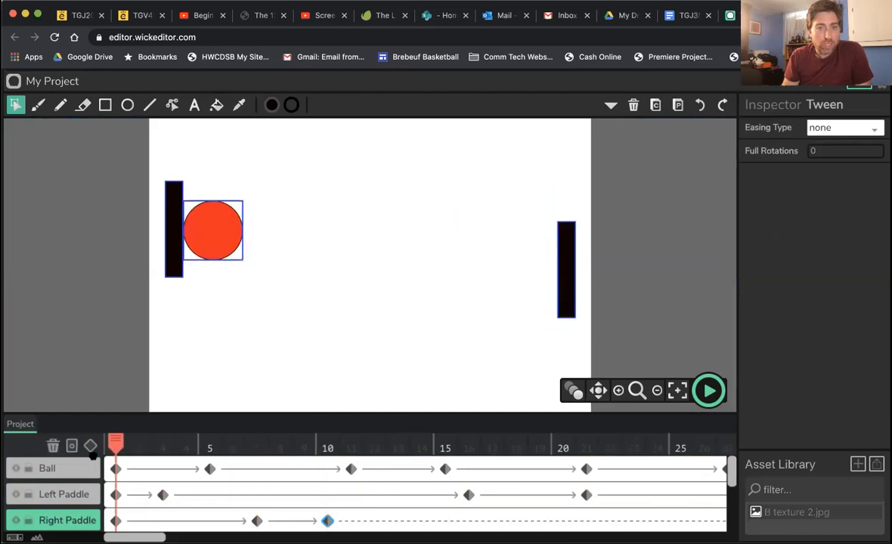
{"action": "left_click", "coordinate": [708, 390]}
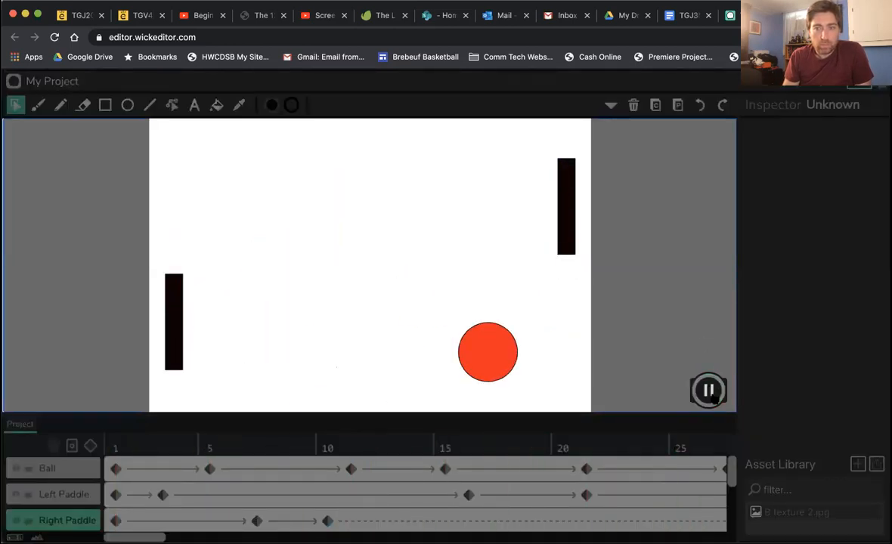
{"action": "left_click", "coordinate": [708, 390]}
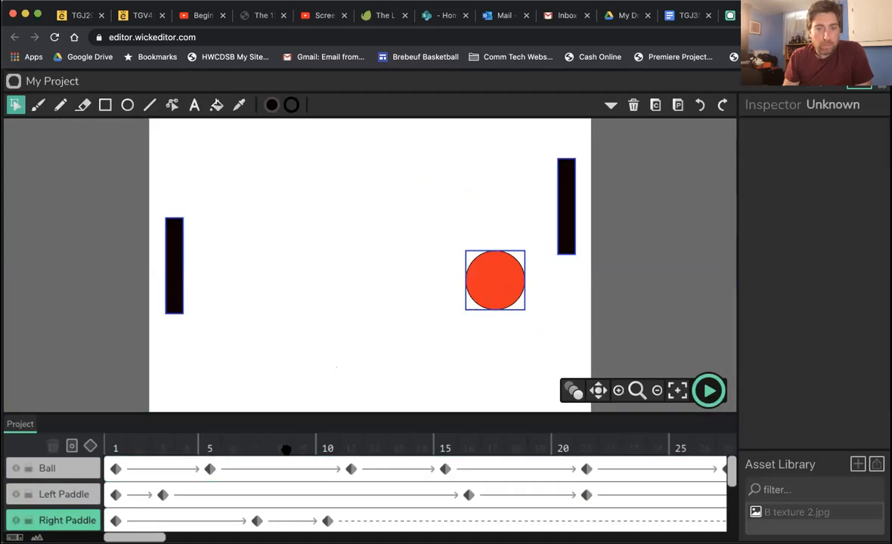
{"action": "left_click_drag", "start_coordinate": [281, 449], "coordinate": [48, 462]}
{"action": "left_click_drag", "start_coordinate": [138, 459], "coordinate": [91, 481]}
{"action": "left_click", "coordinate": [155, 470]}
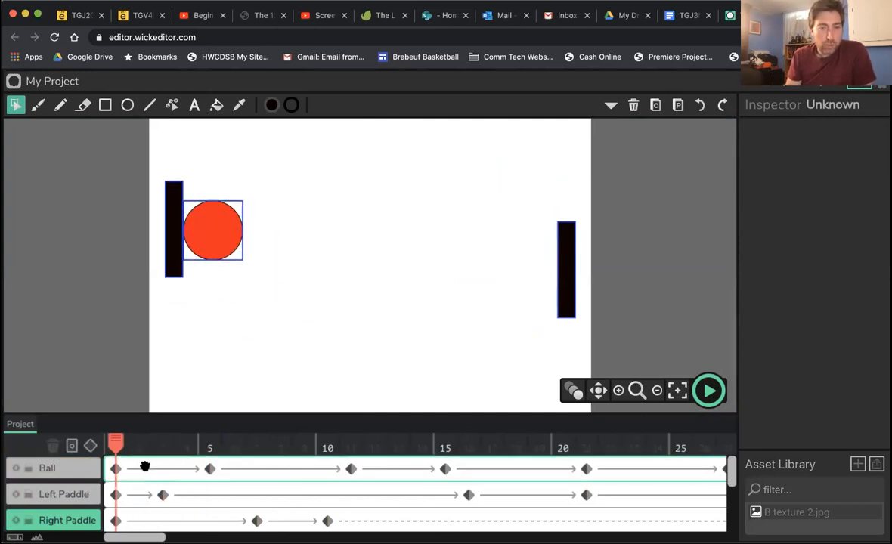
Step: At frame 4 of the Ball layer, deform the ball into an ellipse about 116 by 81 and rotate it about 37 degrees
{"action": "scroll", "coordinate": [136, 463], "scroll_direction": "right", "scroll_amount": 2}
{"action": "scroll", "coordinate": [128, 463], "scroll_direction": "left", "scroll_amount": 2}
{"action": "left_click", "coordinate": [75, 470]}
{"action": "left_click", "coordinate": [76, 470]}
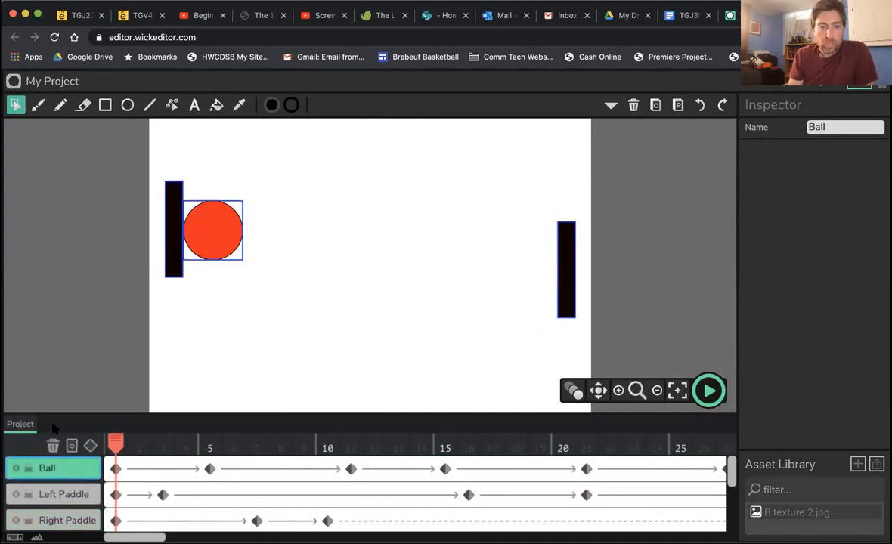
{"action": "left_click_drag", "start_coordinate": [122, 447], "coordinate": [181, 444]}
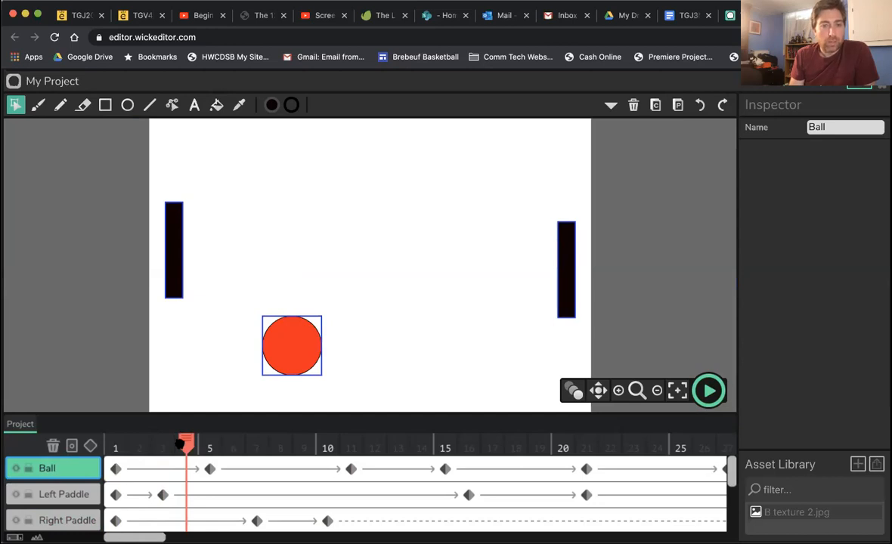
{"action": "left_click", "coordinate": [302, 352]}
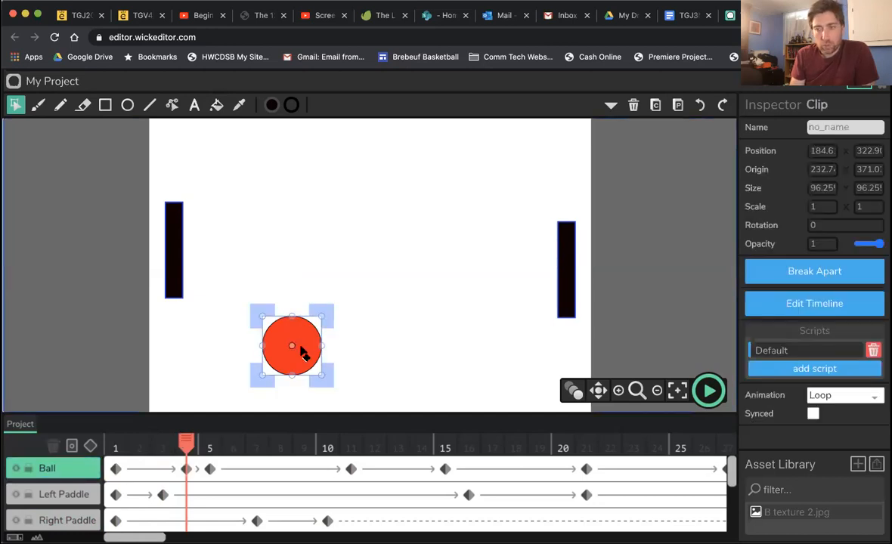
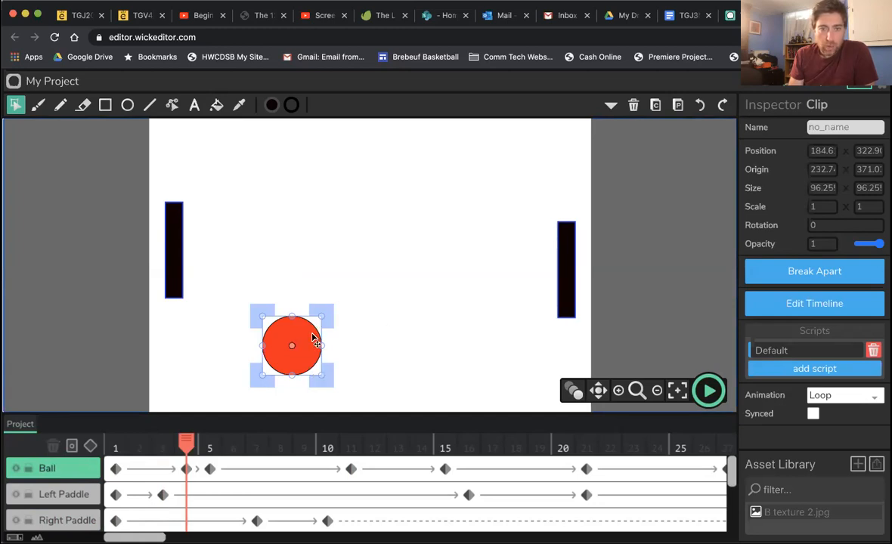
{"action": "left_click_drag", "start_coordinate": [322, 344], "coordinate": [327, 344]}
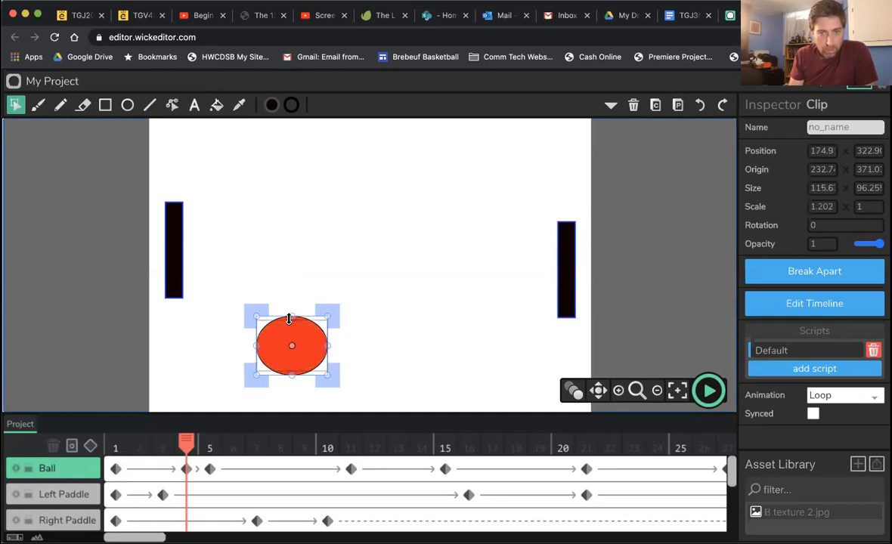
{"action": "left_click_drag", "start_coordinate": [289, 320], "coordinate": [289, 321]}
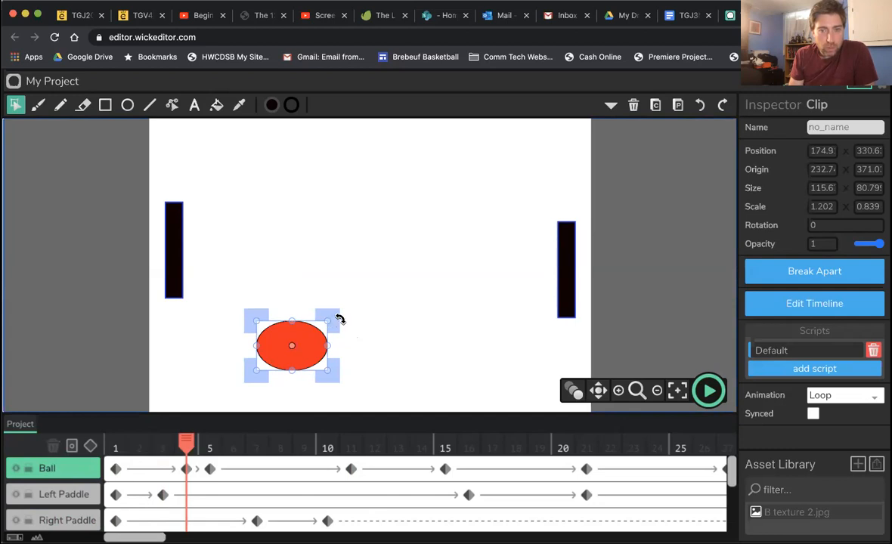
{"action": "left_click_drag", "start_coordinate": [339, 319], "coordinate": [318, 366]}
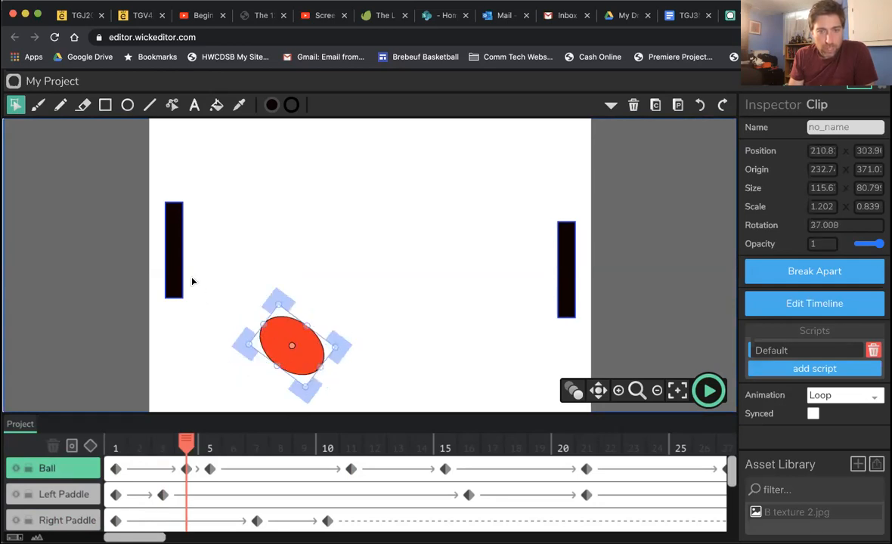
Step: At frame 5, squash the ball into a horizontal ellipse about 119 wide and 82 high
{"action": "mouse_move", "coordinate": [202, 446]}
{"action": "left_mouse_down"}
{"action": "mouse_move", "coordinate": [124, 448]}
{"action": "mouse_move", "coordinate": [215, 451]}
{"action": "left_mouse_up"}
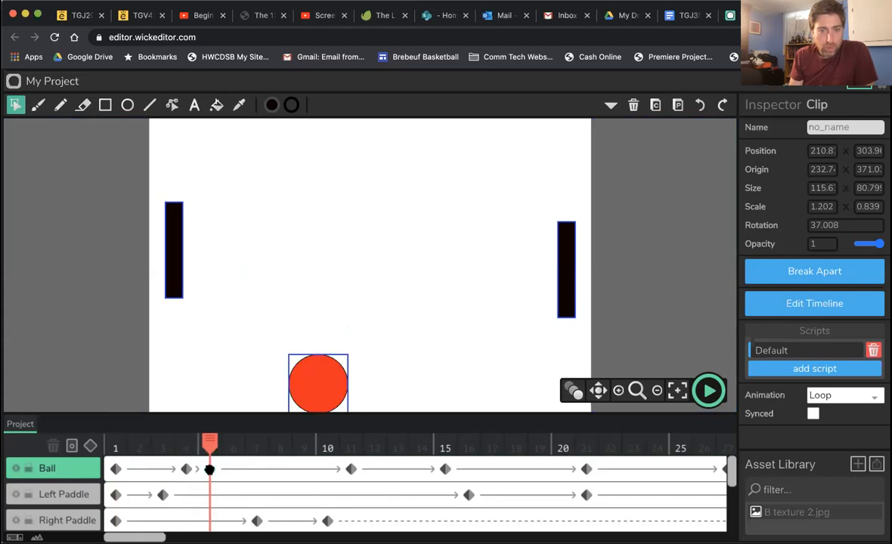
{"action": "left_click", "coordinate": [341, 389]}
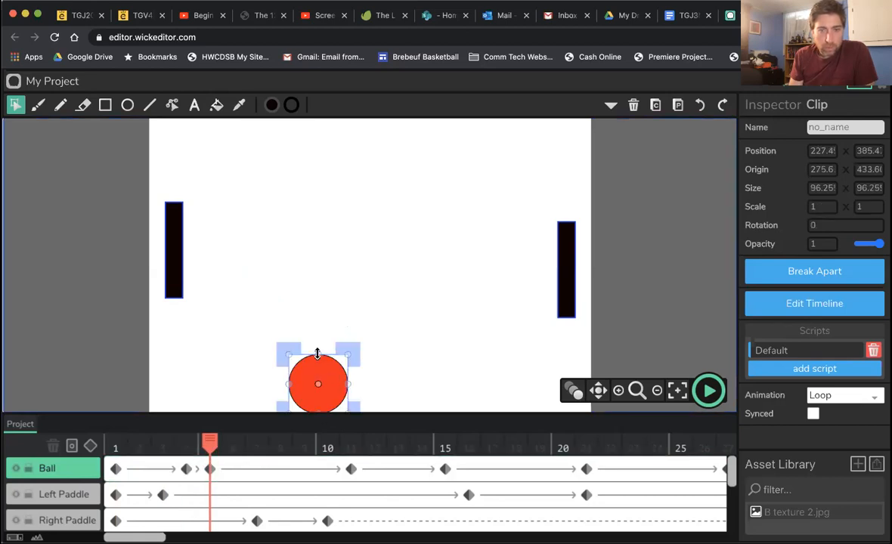
{"action": "left_click_drag", "start_coordinate": [350, 382], "coordinate": [357, 383]}
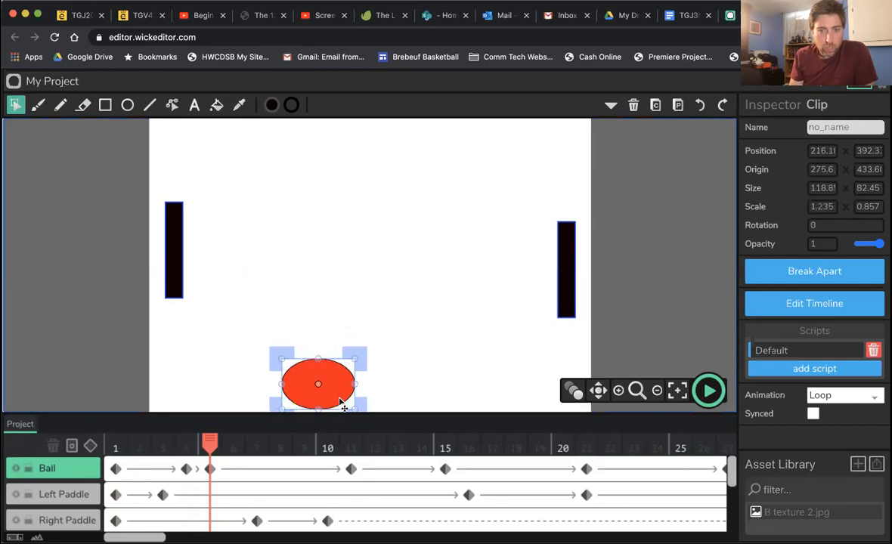
{"action": "left_click", "coordinate": [398, 385]}
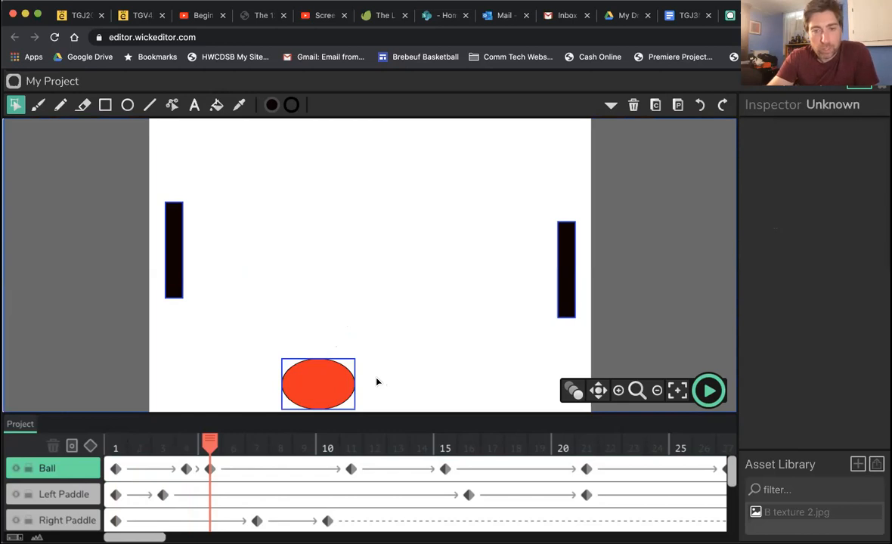
Step: Nudge the squashed ball at frame 5 down 8 pixels to the stage's bottom edge, at a Y position of about 400
{"action": "left_click", "coordinate": [333, 390]}
{"action": "scroll", "coordinate": [404, 306], "scroll_direction": "down", "scroll_amount": 1}
{"action": "key", "text": "Down"}
{"action": "key", "text": "Down"}
{"action": "key", "text": "Down"}
{"action": "key", "text": "Down"}
{"action": "key", "text": "Down"}
{"action": "key", "text": "Down"}
{"action": "key", "text": "Down"}
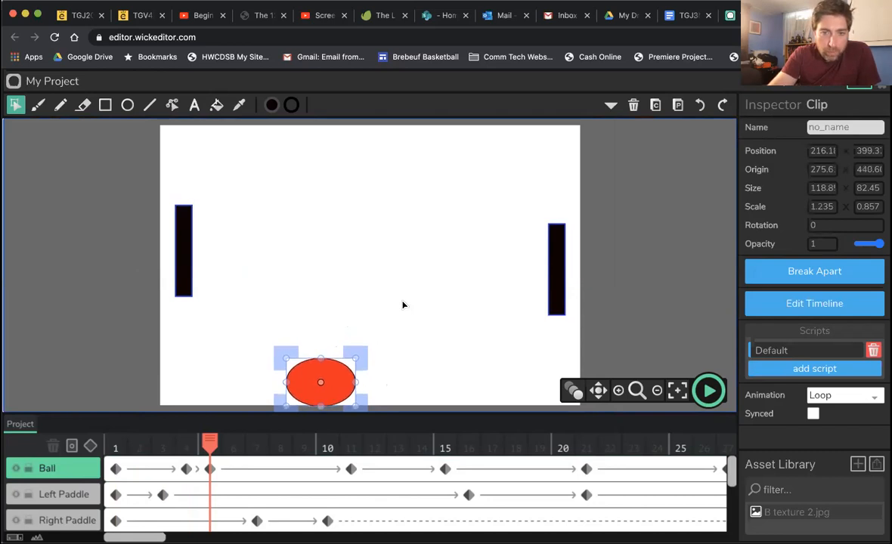
{"action": "key", "text": "Down"}
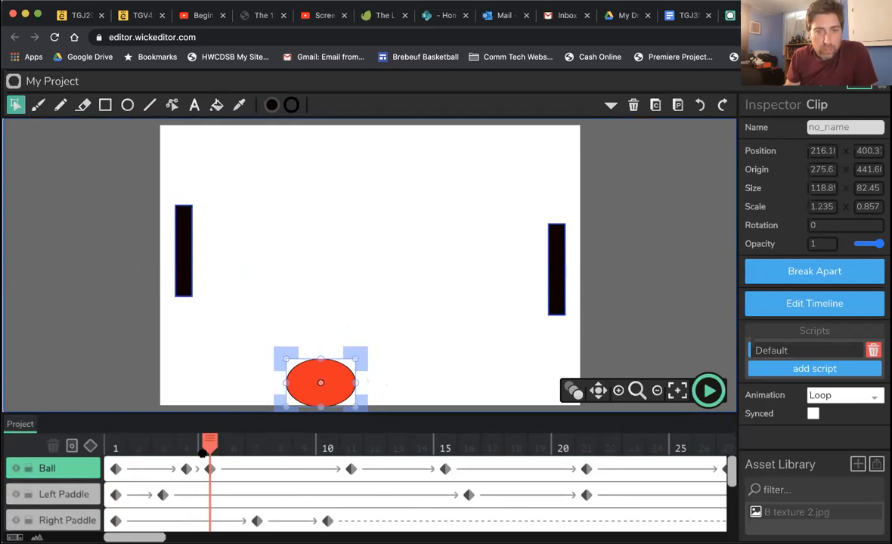
Step: Rotate the ball at frame 5 to about 10.6 degrees, flatten it to about 129 by 76, and review the bounce frames
{"action": "left_click", "coordinate": [186, 446]}
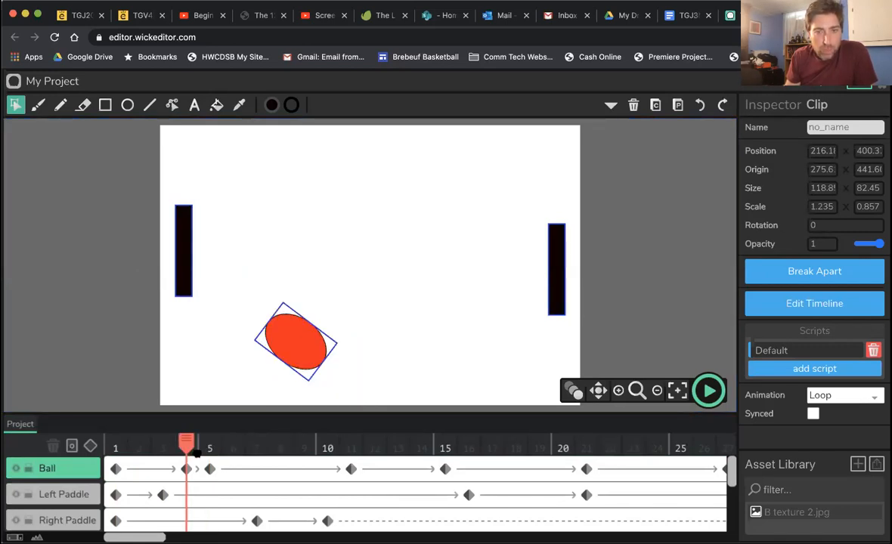
{"action": "left_click", "coordinate": [199, 451]}
{"action": "left_click", "coordinate": [347, 367]}
{"action": "left_click_drag", "start_coordinate": [366, 351], "coordinate": [369, 356]}
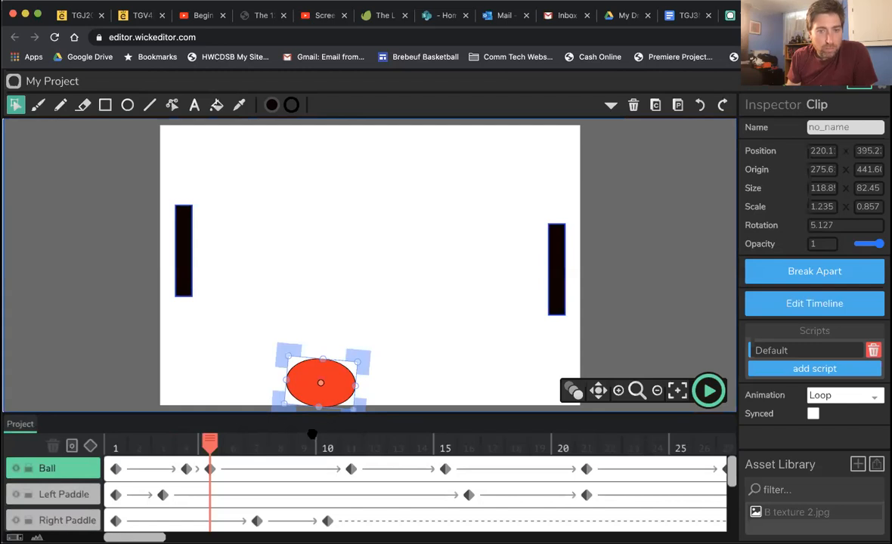
{"action": "left_click_drag", "start_coordinate": [367, 356], "coordinate": [367, 361]}
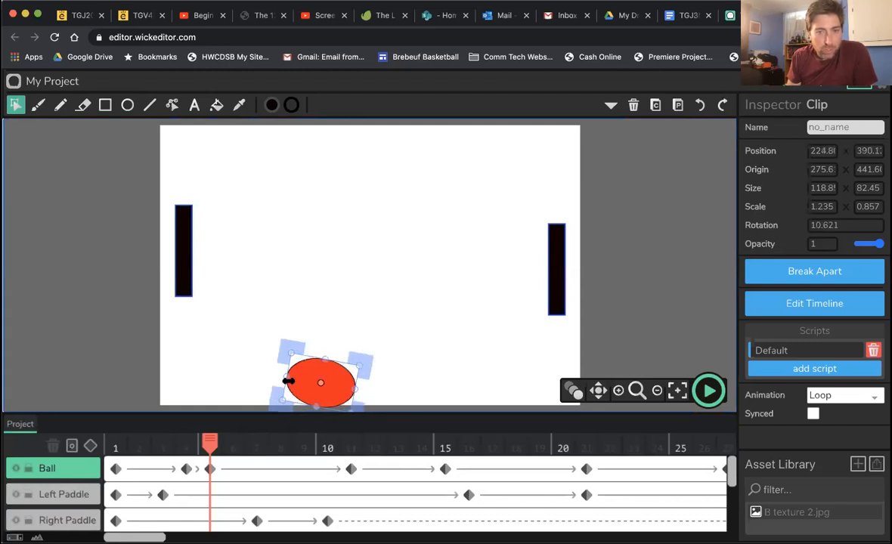
{"action": "left_click_drag", "start_coordinate": [287, 379], "coordinate": [325, 360]}
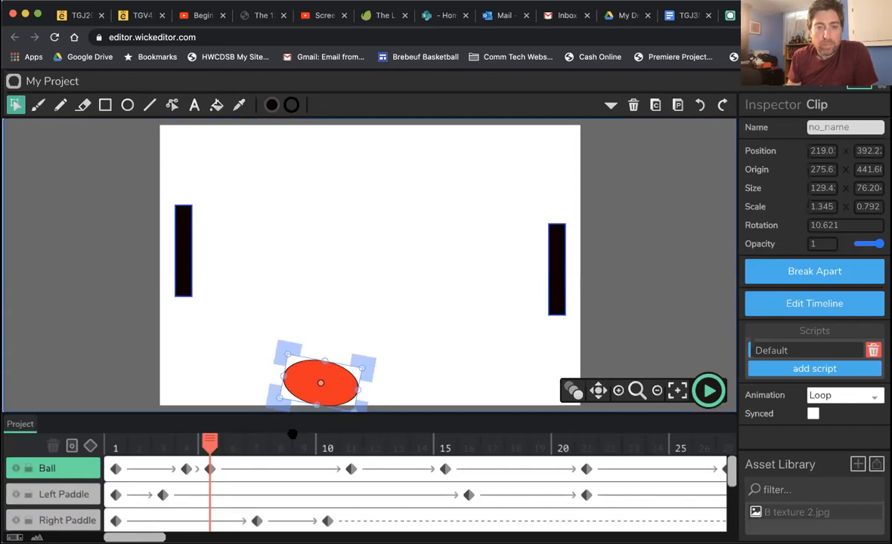
{"action": "left_click", "coordinate": [163, 446]}
{"action": "left_click_drag", "start_coordinate": [128, 454], "coordinate": [216, 452]}
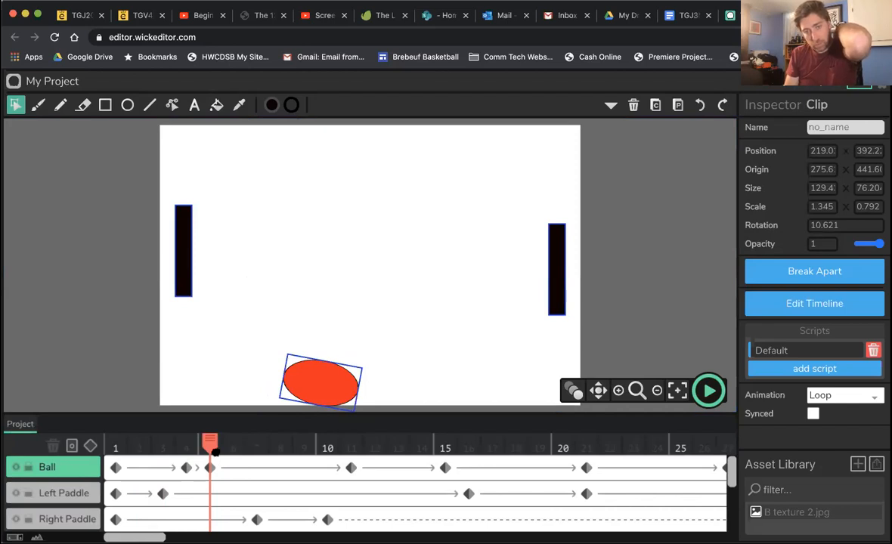
Step: Add a Ball keyframe at frame 8, between the floor bounce and the right paddle hit, and rotate the ball counter-clockwise
{"action": "left_click", "coordinate": [228, 452]}
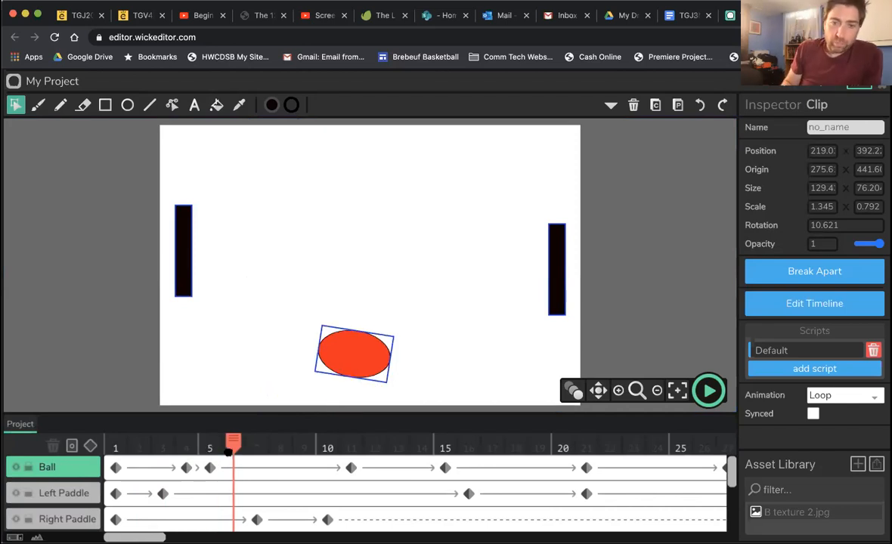
{"action": "left_click", "coordinate": [207, 456]}
{"action": "left_click_drag", "start_coordinate": [209, 454], "coordinate": [351, 450]}
{"action": "left_click", "coordinate": [352, 468]}
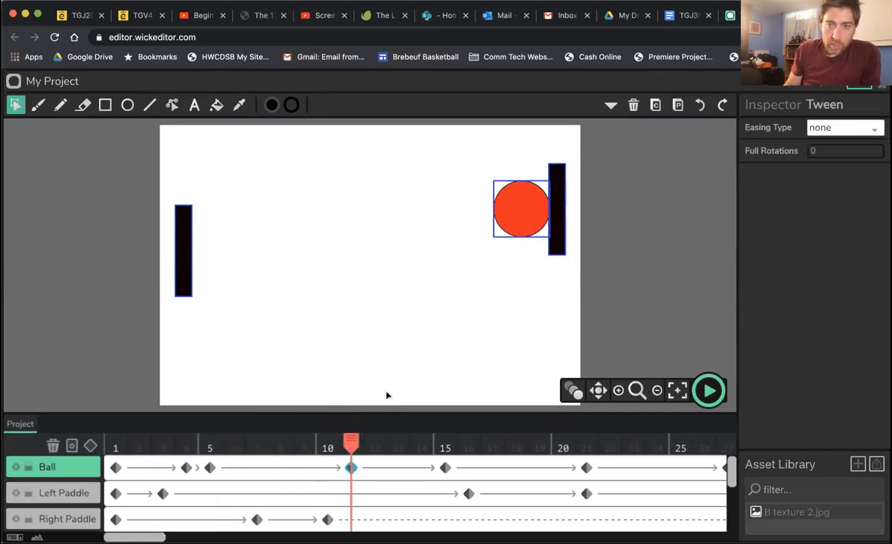
{"action": "left_click", "coordinate": [514, 213]}
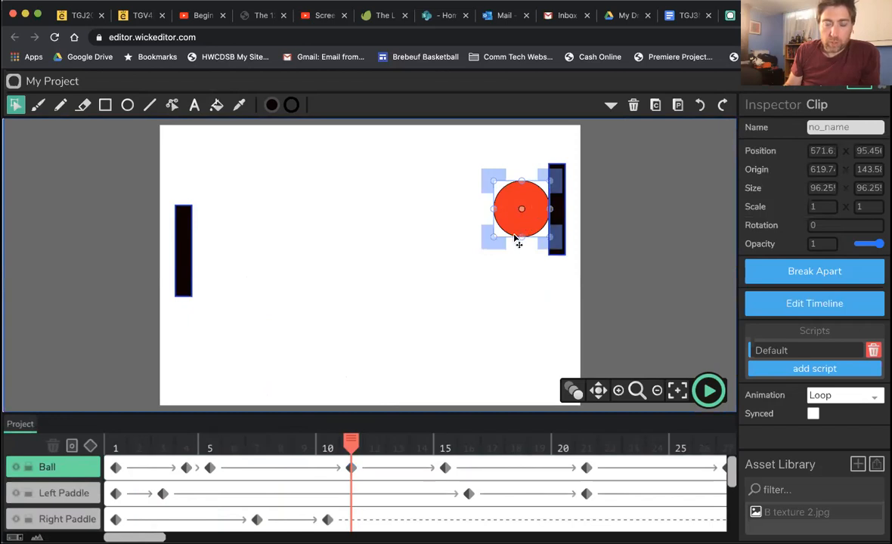
{"action": "left_click_drag", "start_coordinate": [325, 451], "coordinate": [269, 449]}
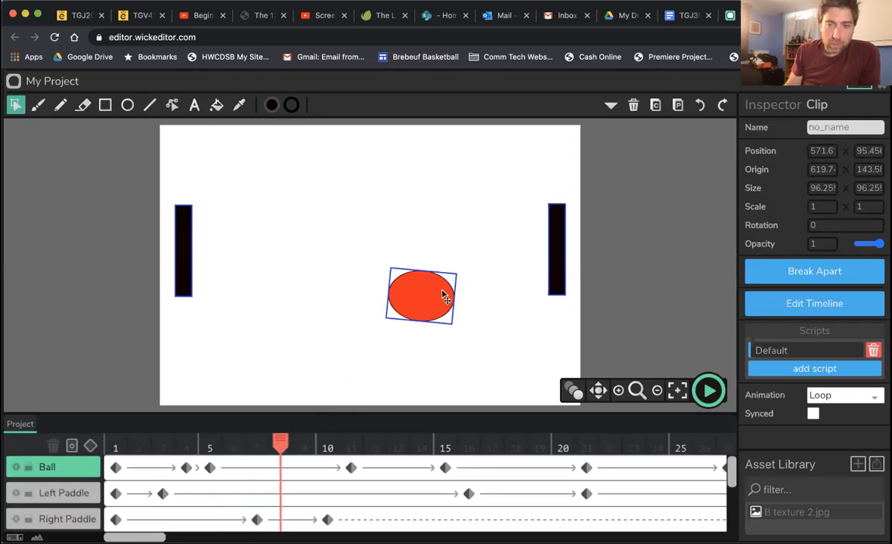
{"action": "scroll", "coordinate": [430, 304], "scroll_direction": "down", "scroll_amount": 1}
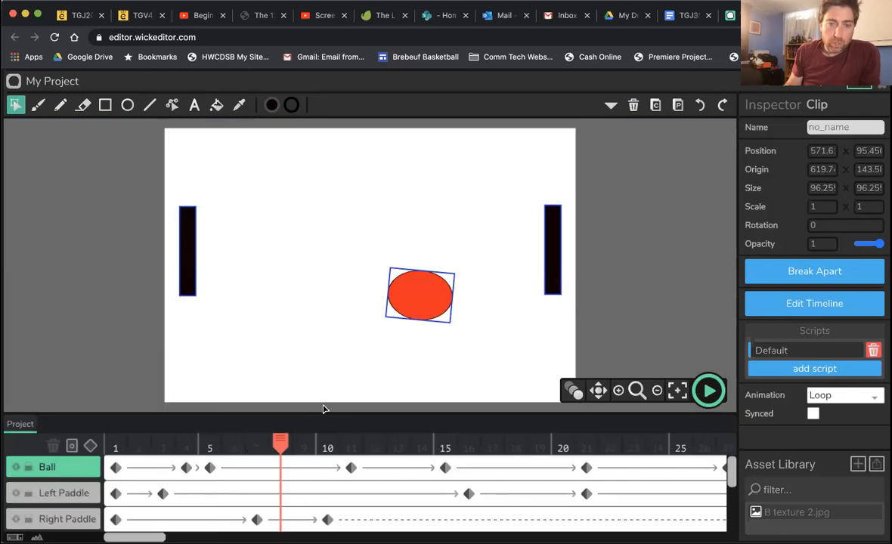
{"action": "left_click", "coordinate": [90, 449]}
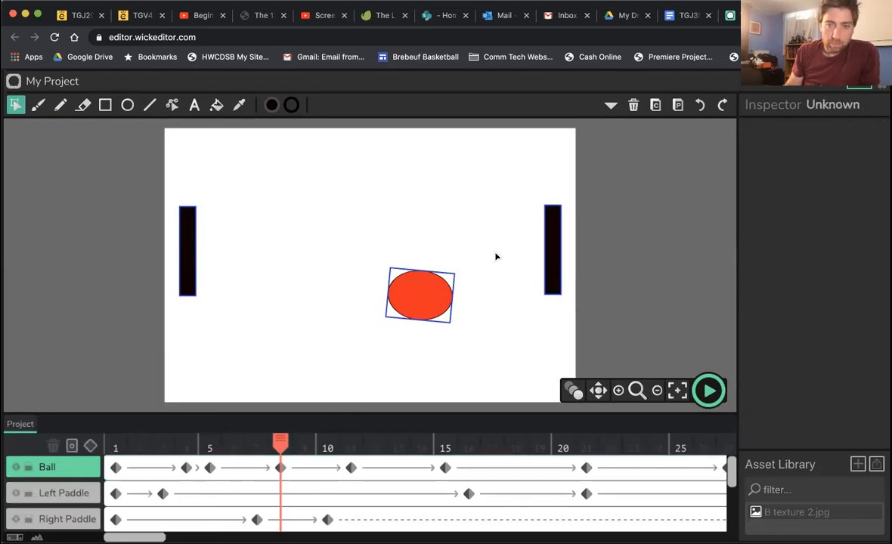
{"action": "left_click", "coordinate": [427, 301]}
{"action": "mouse_move", "coordinate": [464, 267]}
{"action": "left_mouse_down"}
{"action": "mouse_move", "coordinate": [455, 254]}
{"action": "mouse_move", "coordinate": [461, 265]}
{"action": "left_mouse_up"}
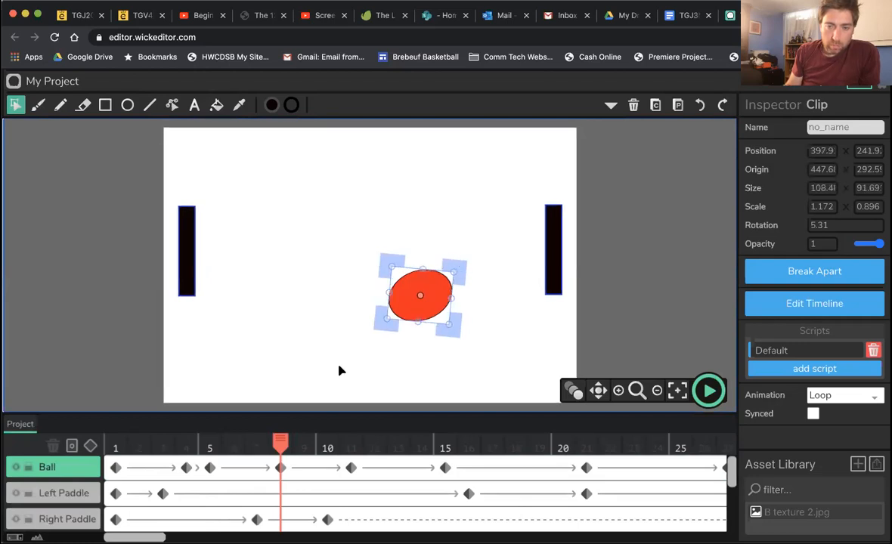
Step: Add a Ball keyframe at frame 10, stretch the ball to about 117 by 87, and rotate it to about -19.9 degrees
{"action": "left_click_drag", "start_coordinate": [257, 446], "coordinate": [318, 449]}
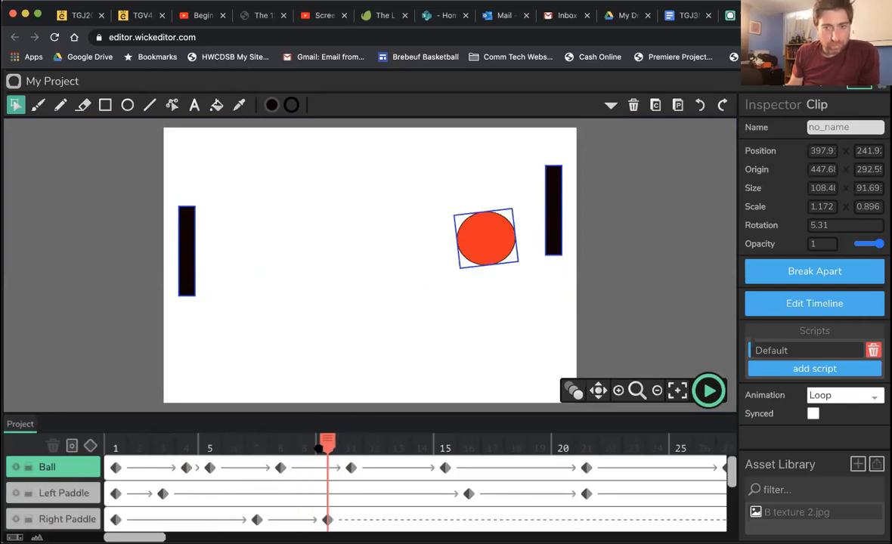
{"action": "left_click", "coordinate": [328, 468]}
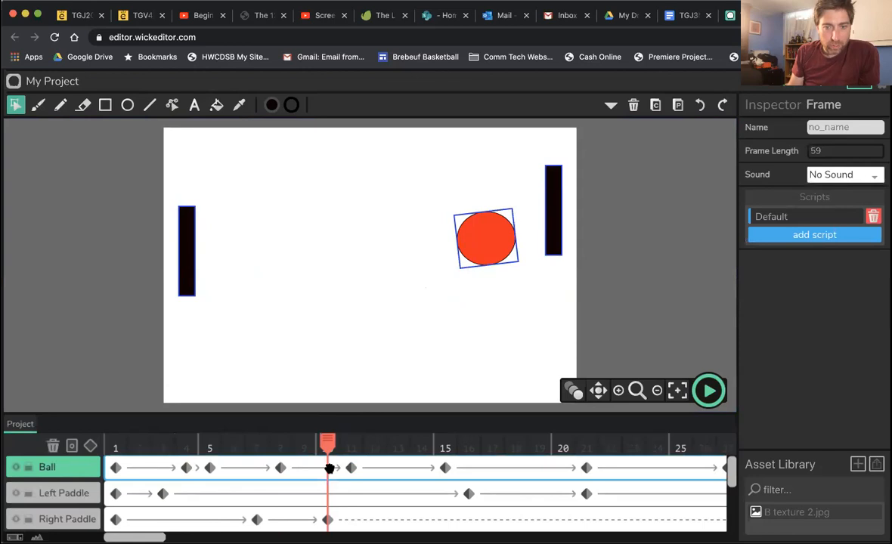
{"action": "left_click", "coordinate": [90, 445]}
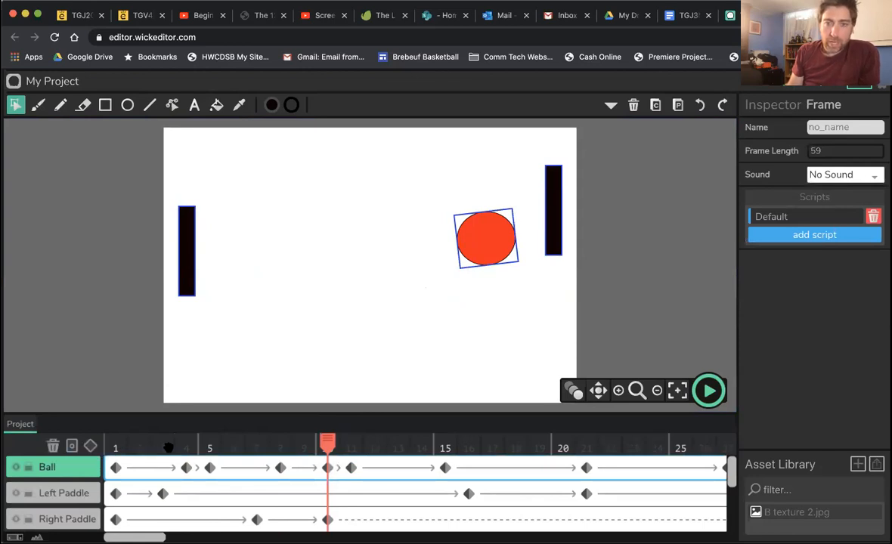
{"action": "left_click", "coordinate": [490, 235]}
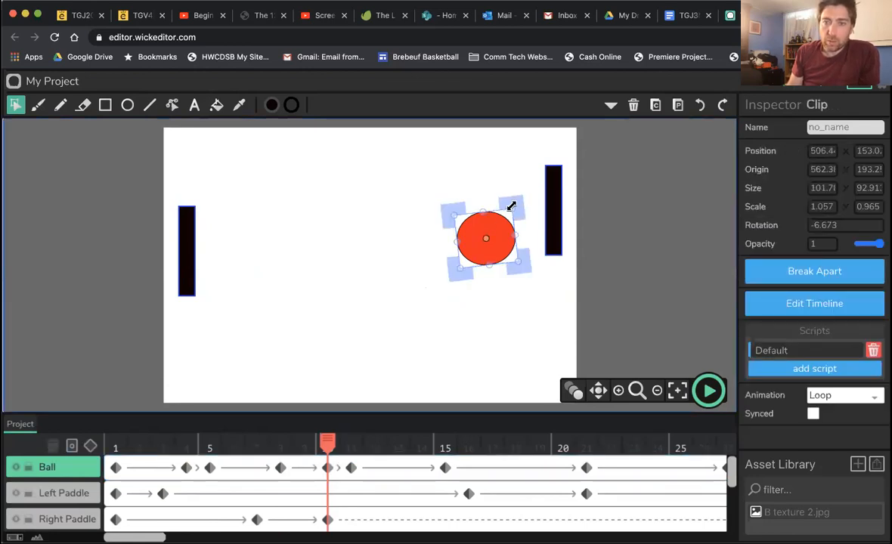
{"action": "left_click_drag", "start_coordinate": [516, 201], "coordinate": [520, 198]}
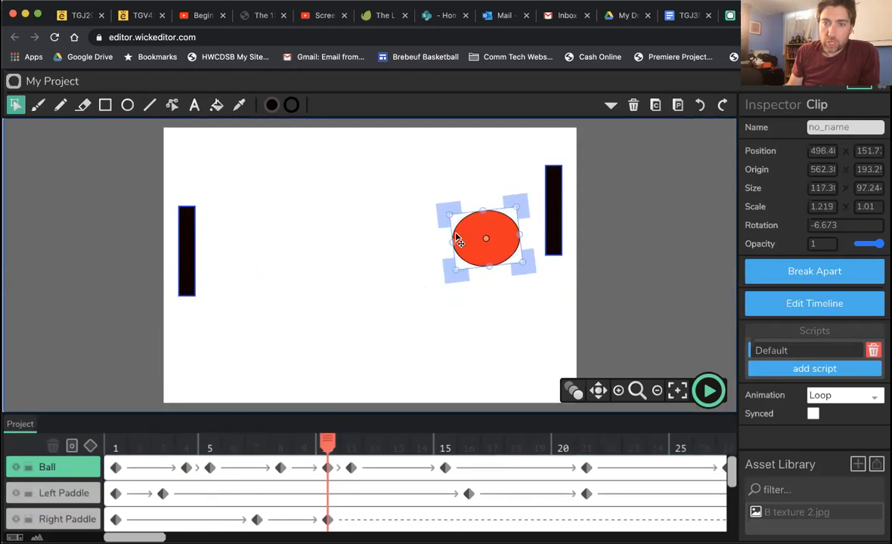
{"action": "left_click_drag", "start_coordinate": [483, 210], "coordinate": [510, 194]}
{"action": "left_click", "coordinate": [275, 407]}
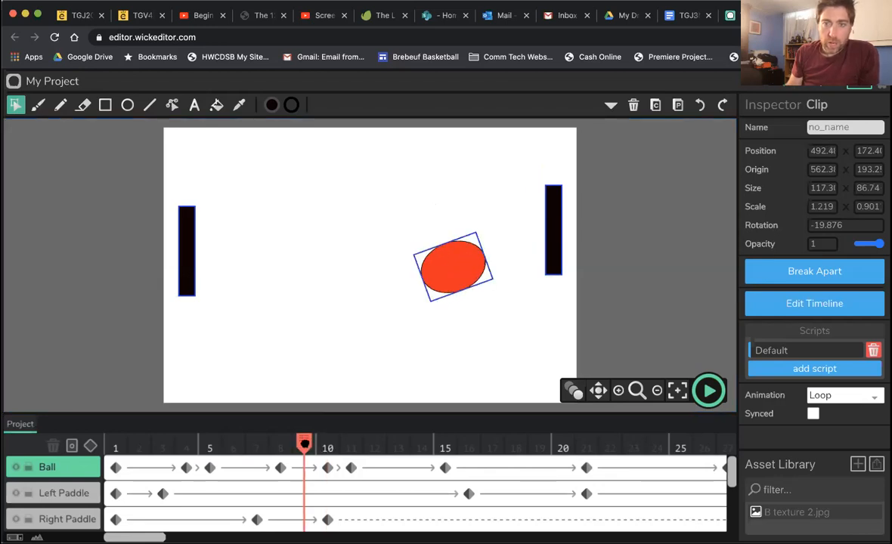
Step: At frame 11, squash the ball into a vertical ellipse about 81 wide and 111 high
{"action": "key", "text": "."}
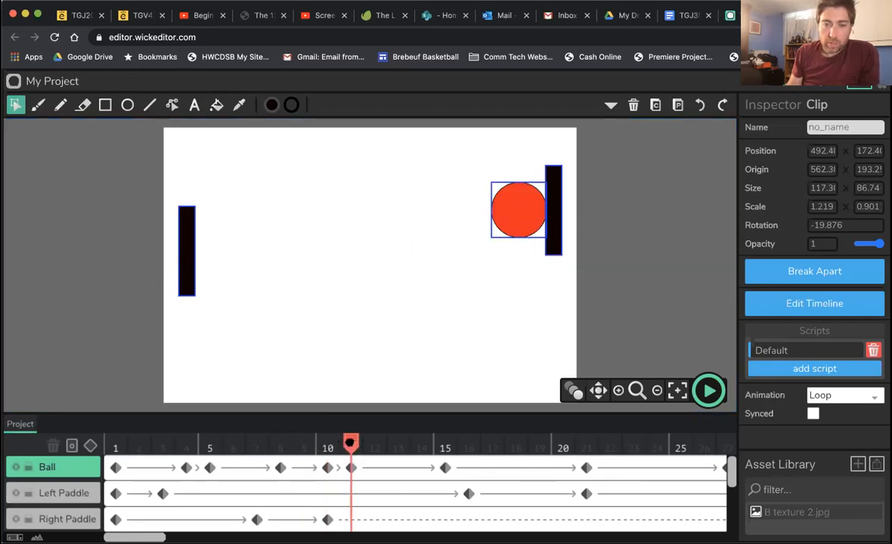
{"action": "left_click", "coordinate": [350, 468]}
{"action": "left_click", "coordinate": [518, 216]}
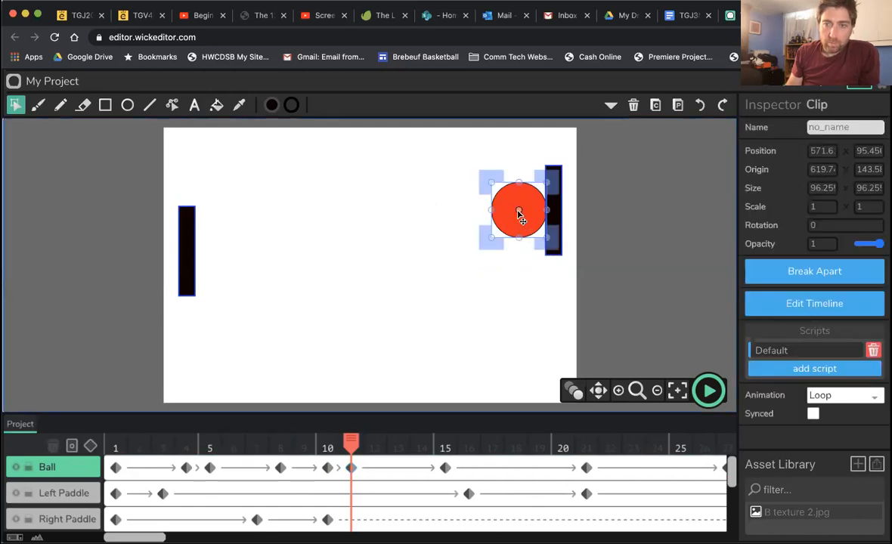
{"action": "left_click_drag", "start_coordinate": [492, 210], "coordinate": [499, 210]}
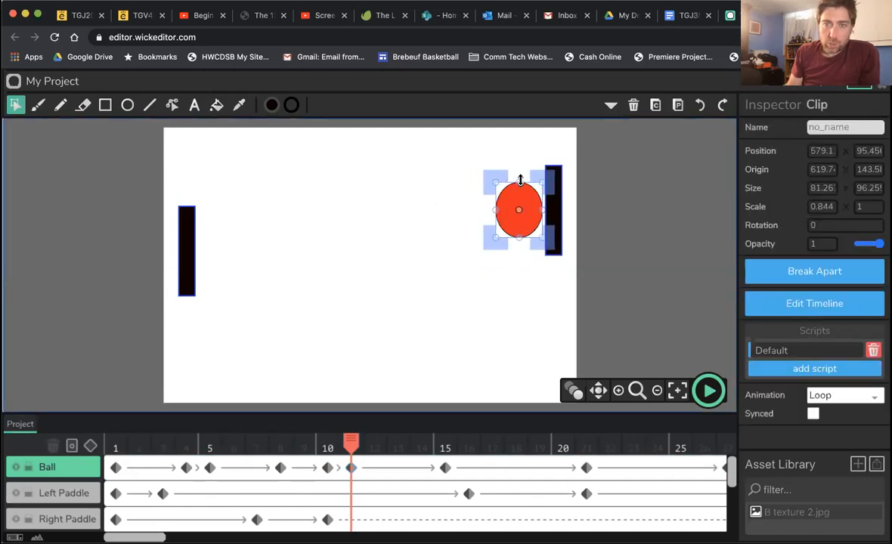
{"action": "left_click", "coordinate": [444, 271]}
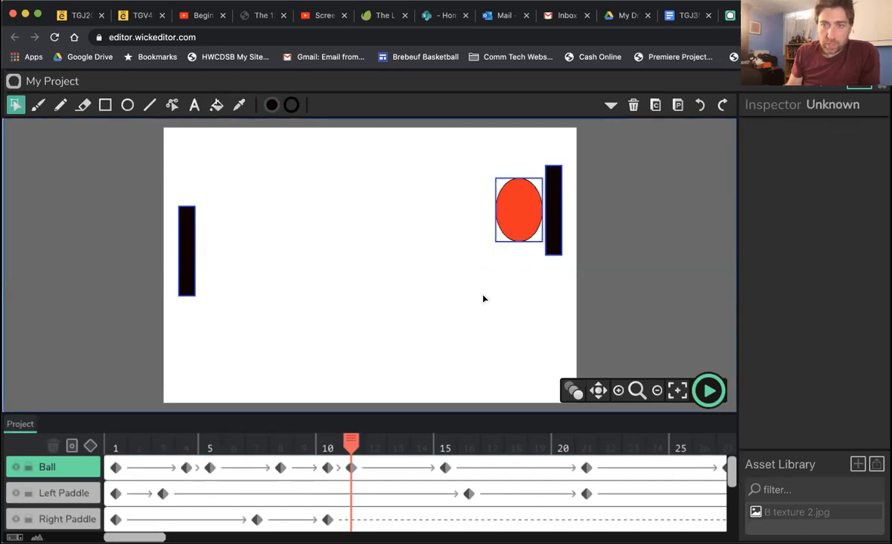
Step: Nudge the squashed ball at frame 11 right 9 pixels against the right paddle, at an X position of about 588
{"action": "left_click", "coordinate": [533, 229]}
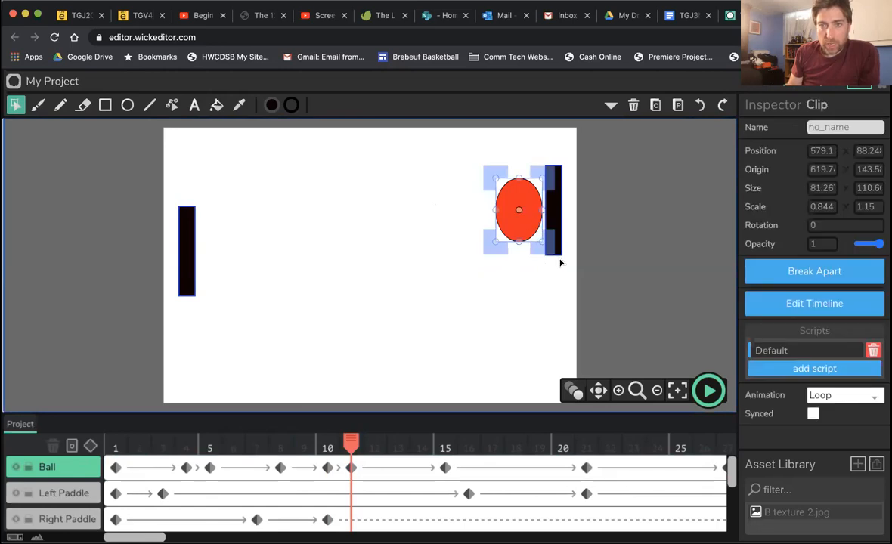
{"action": "key", "text": "Right"}
{"action": "key", "text": "Right"}
{"action": "key", "text": "Right"}
{"action": "key", "text": "Right"}
{"action": "key", "text": "Right"}
{"action": "key", "text": "Right"}
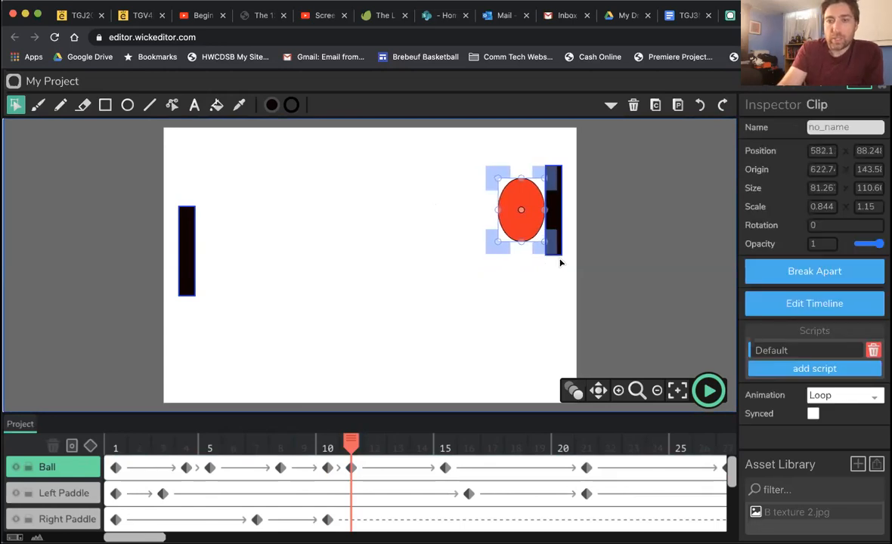
{"action": "key", "text": "Right"}
{"action": "key", "text": "Right"}
{"action": "key", "text": "Right"}
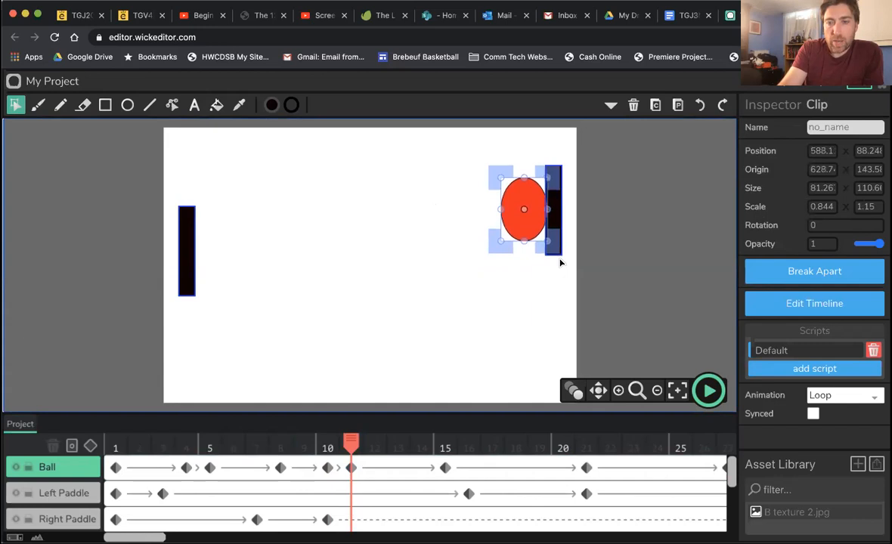
{"action": "left_click", "coordinate": [394, 305]}
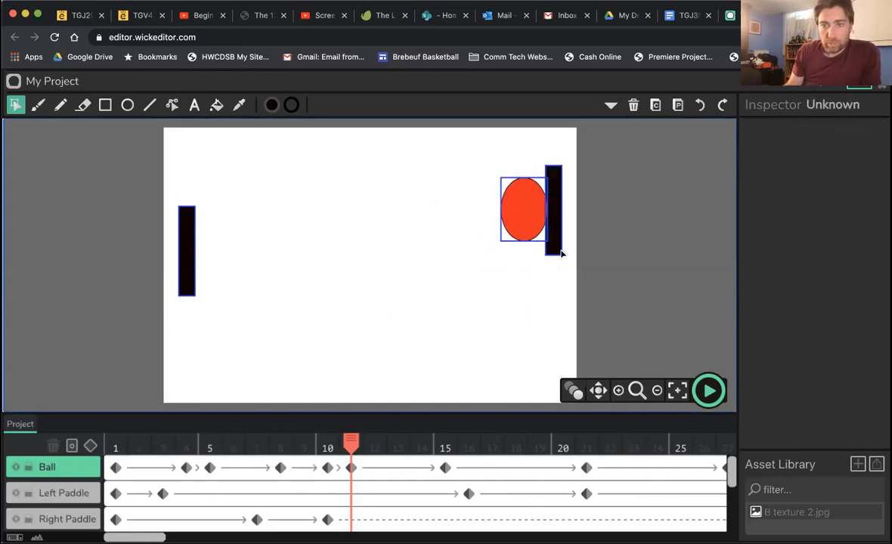
Step: Move the Ball layer below the Right Paddle layer
{"action": "left_click_drag", "start_coordinate": [325, 447], "coordinate": [413, 451]}
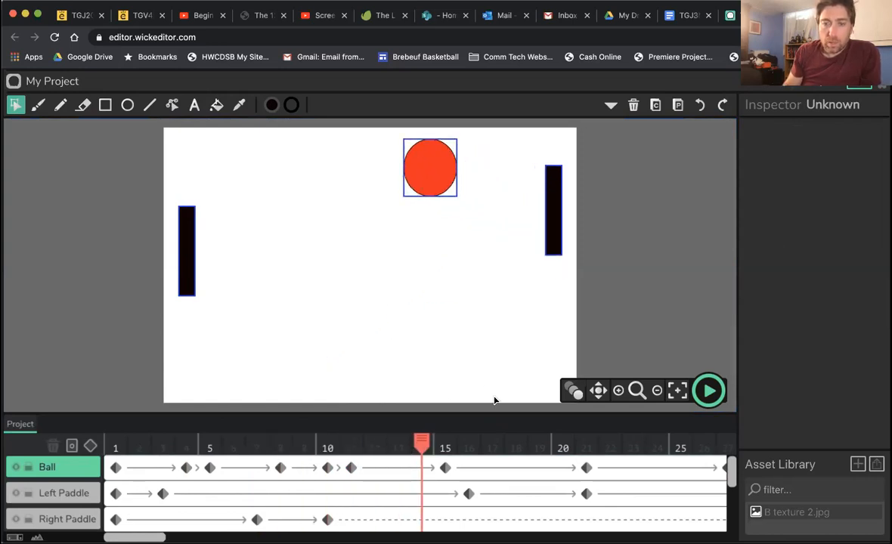
{"action": "left_click", "coordinate": [70, 468]}
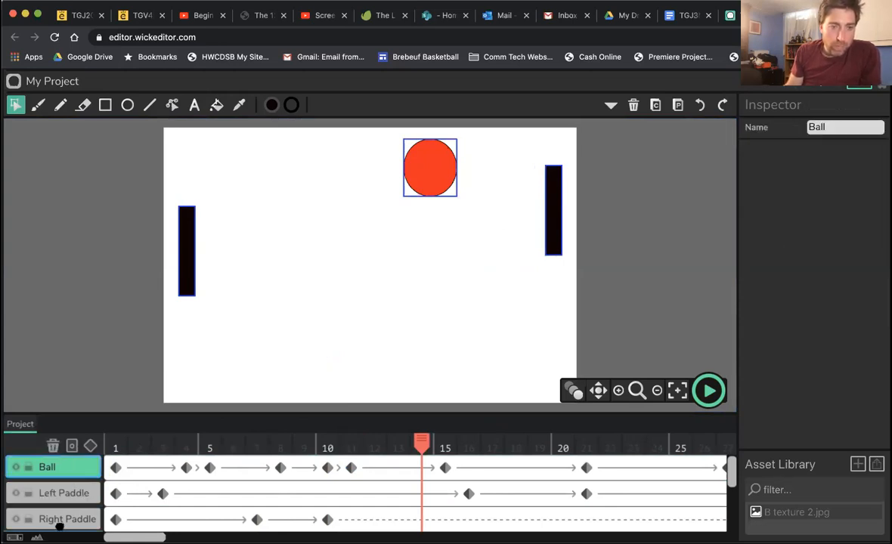
{"action": "left_click_drag", "start_coordinate": [70, 468], "coordinate": [61, 522]}
Step: Review the ball's bounce frames, and preview the whole animation from frame 1
{"action": "left_click", "coordinate": [163, 446]}
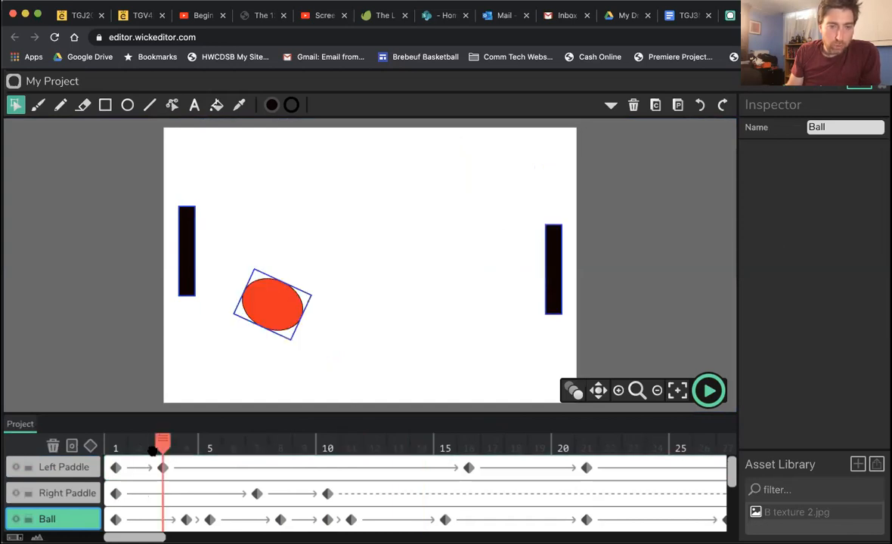
{"action": "left_click_drag", "start_coordinate": [157, 448], "coordinate": [359, 452]}
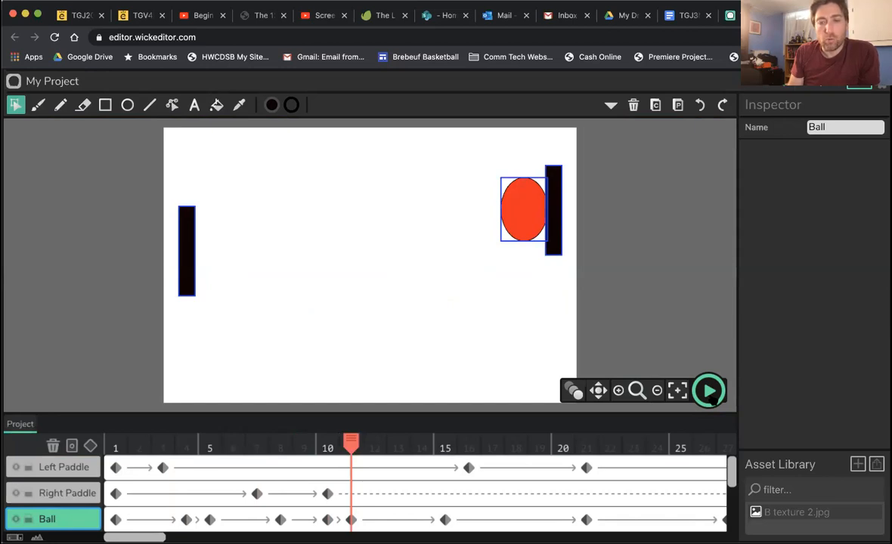
{"action": "left_click_drag", "start_coordinate": [350, 448], "coordinate": [67, 456]}
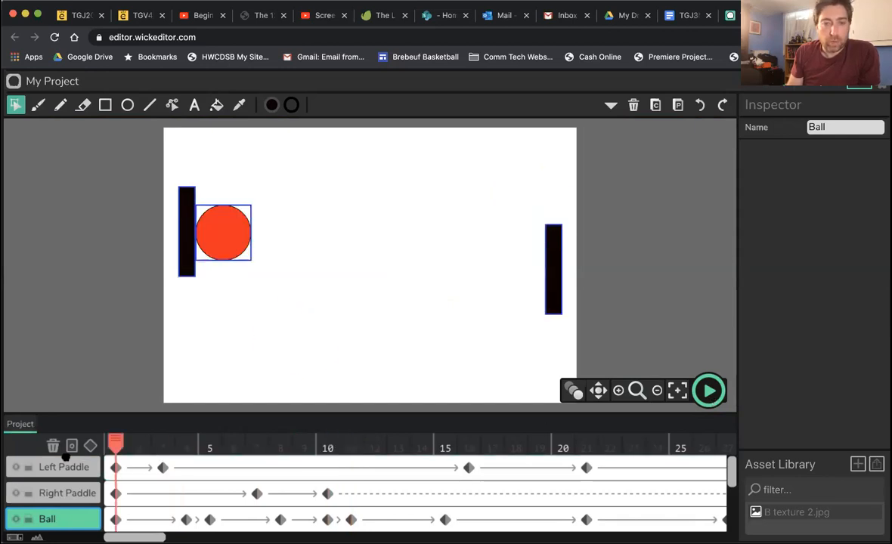
{"action": "left_click", "coordinate": [708, 390]}
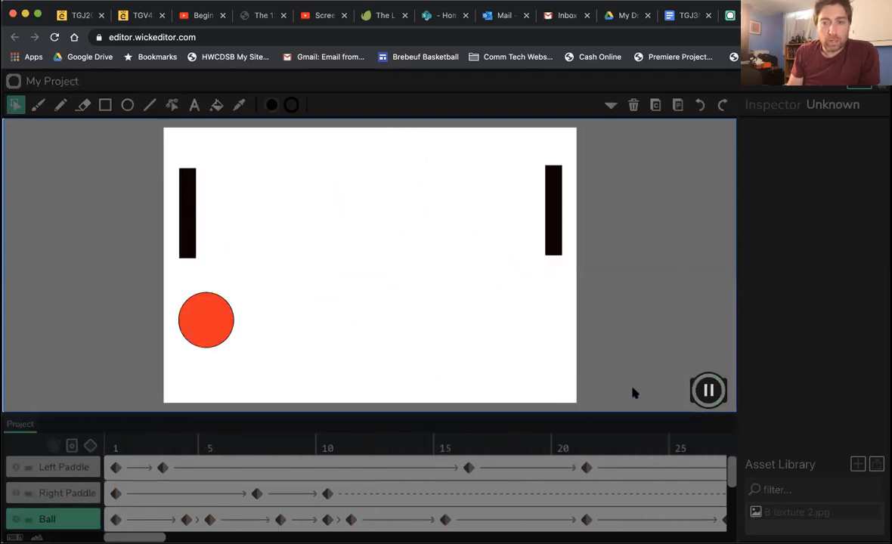
{"action": "left_click", "coordinate": [708, 390]}
Step: Add a Ball keyframe at frame 12, just after the right paddle hit, and rotate the ball to about -21.8 degrees
{"action": "left_click_drag", "start_coordinate": [422, 442], "coordinate": [350, 443]}
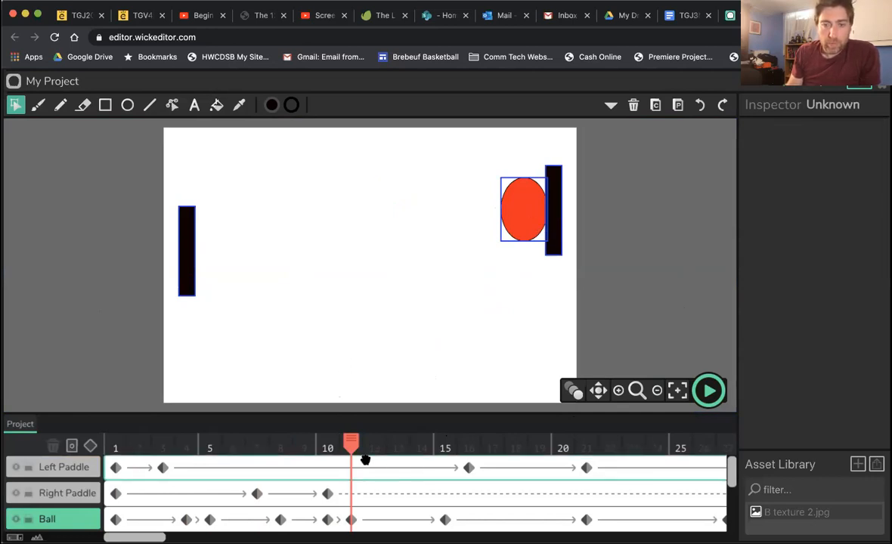
{"action": "mouse_move", "coordinate": [364, 448]}
{"action": "left_mouse_down"}
{"action": "mouse_move", "coordinate": [399, 451]}
{"action": "mouse_move", "coordinate": [351, 451]}
{"action": "mouse_move", "coordinate": [374, 451]}
{"action": "left_mouse_up"}
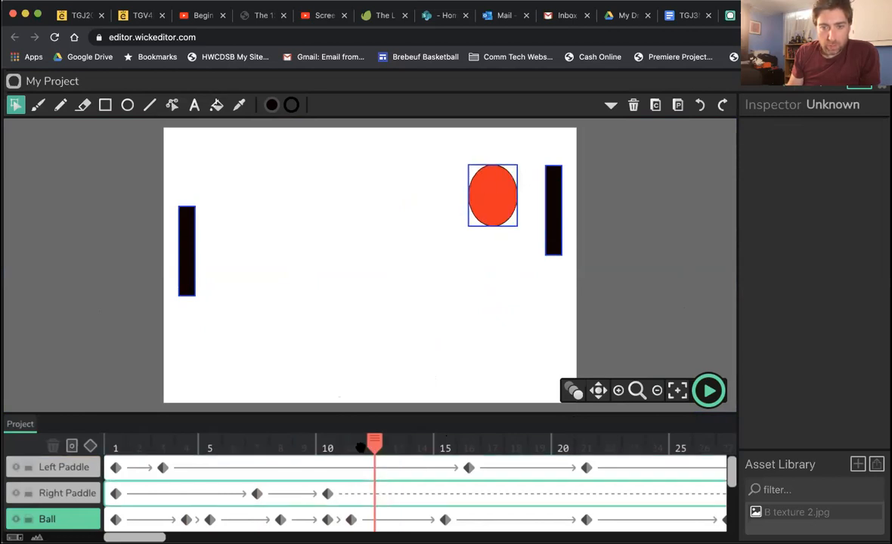
{"action": "left_click", "coordinate": [87, 523]}
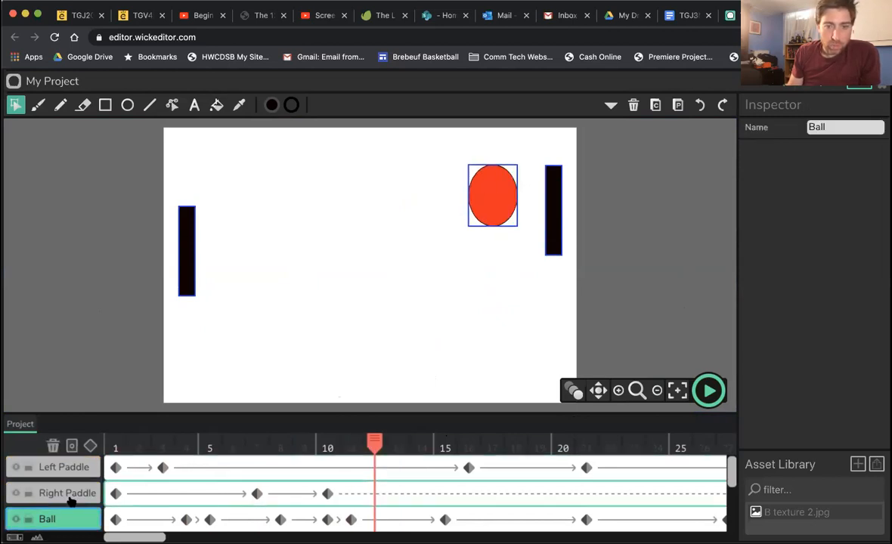
{"action": "left_click", "coordinate": [90, 446]}
{"action": "left_click", "coordinate": [491, 185]}
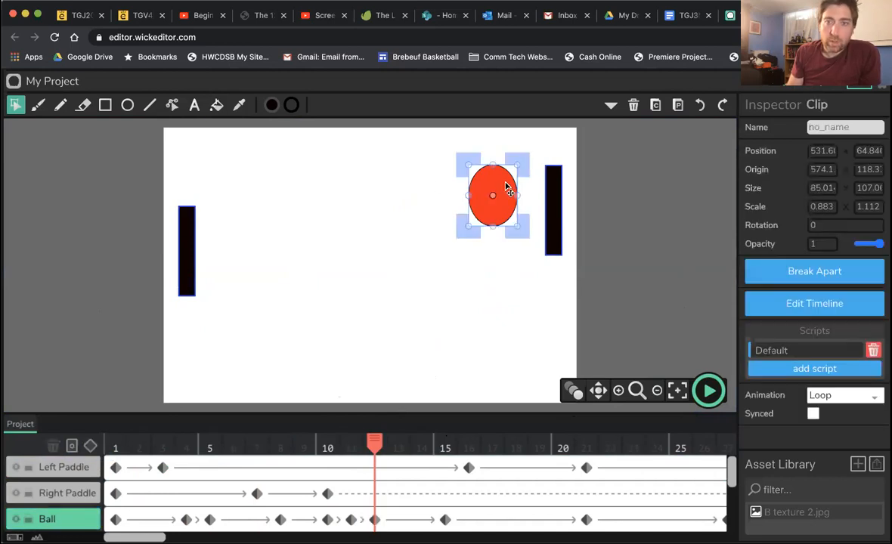
{"action": "left_click_drag", "start_coordinate": [463, 156], "coordinate": [417, 159]}
Step: At frame 15, squash the ball against the stage's top edge into a horizontal ellipse about 116 wide and 83 high
{"action": "left_click_drag", "start_coordinate": [375, 448], "coordinate": [446, 446]}
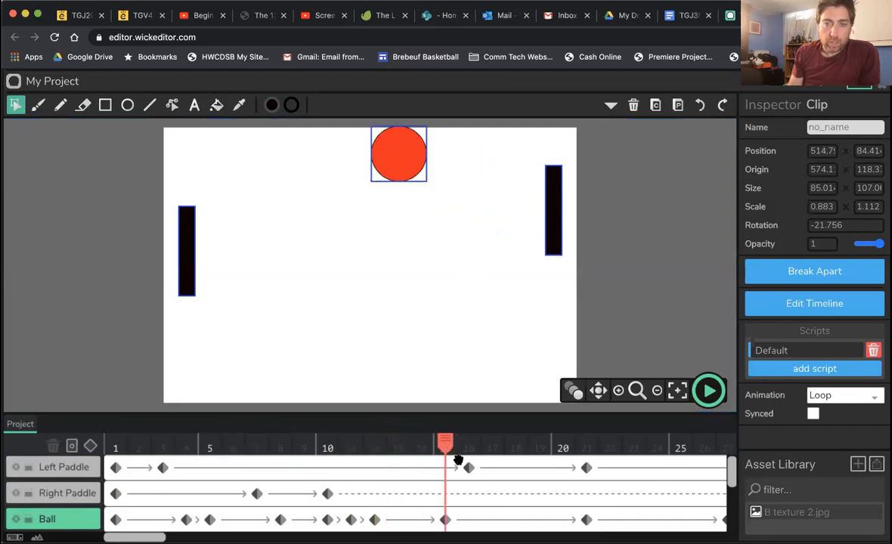
{"action": "left_click", "coordinate": [446, 469]}
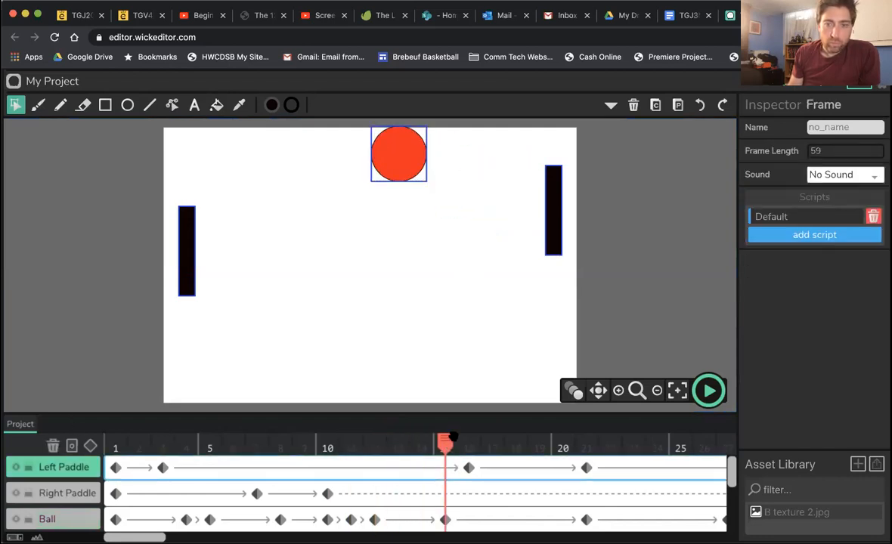
{"action": "mouse_move", "coordinate": [445, 444]}
{"action": "left_mouse_down"}
{"action": "mouse_move", "coordinate": [469, 446]}
{"action": "mouse_move", "coordinate": [448, 446]}
{"action": "left_mouse_up"}
{"action": "left_click", "coordinate": [445, 520]}
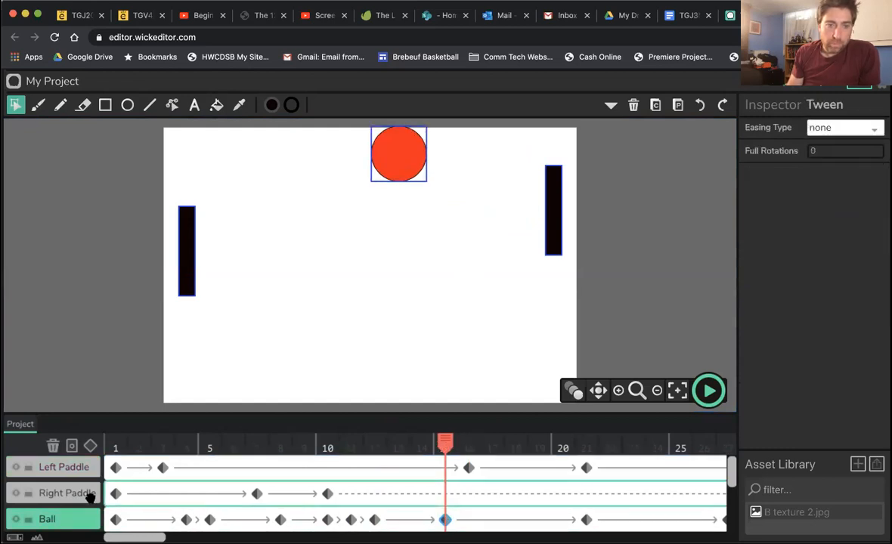
{"action": "left_click", "coordinate": [401, 163]}
{"action": "left_click_drag", "start_coordinate": [399, 181], "coordinate": [396, 157]}
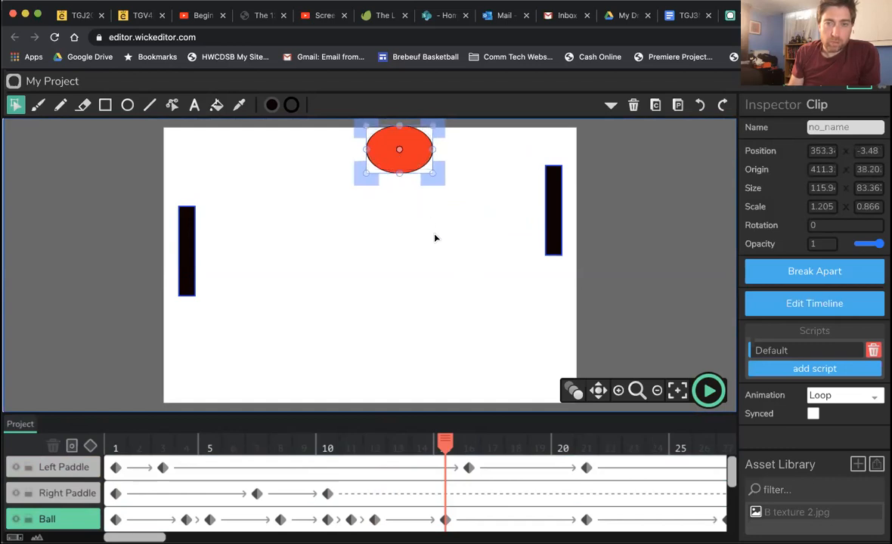
Step: At frame 13, stretch the ball into an ellipse about 81 wide and 108 high, rotated to about -34.9 degrees
{"action": "left_click", "coordinate": [380, 234]}
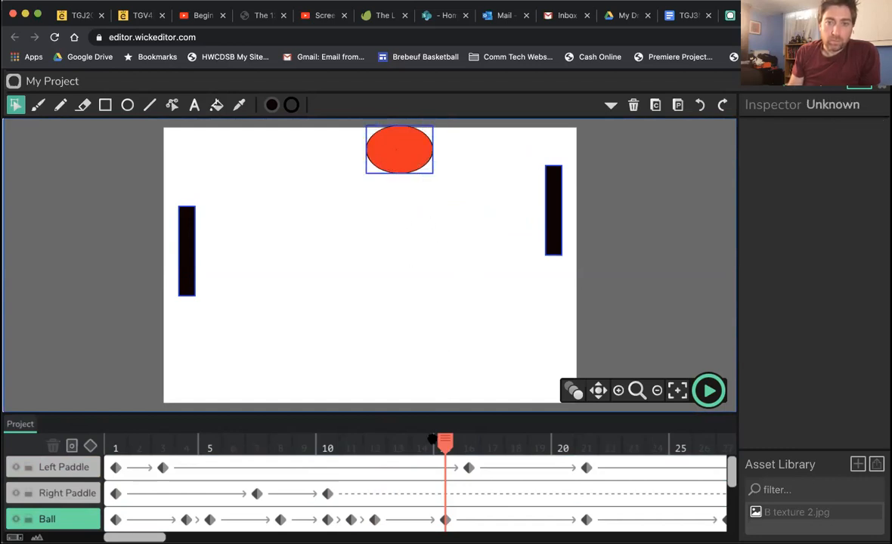
{"action": "mouse_move", "coordinate": [393, 442]}
{"action": "left_mouse_down"}
{"action": "mouse_move", "coordinate": [327, 443]}
{"action": "mouse_move", "coordinate": [394, 445]}
{"action": "left_mouse_up"}
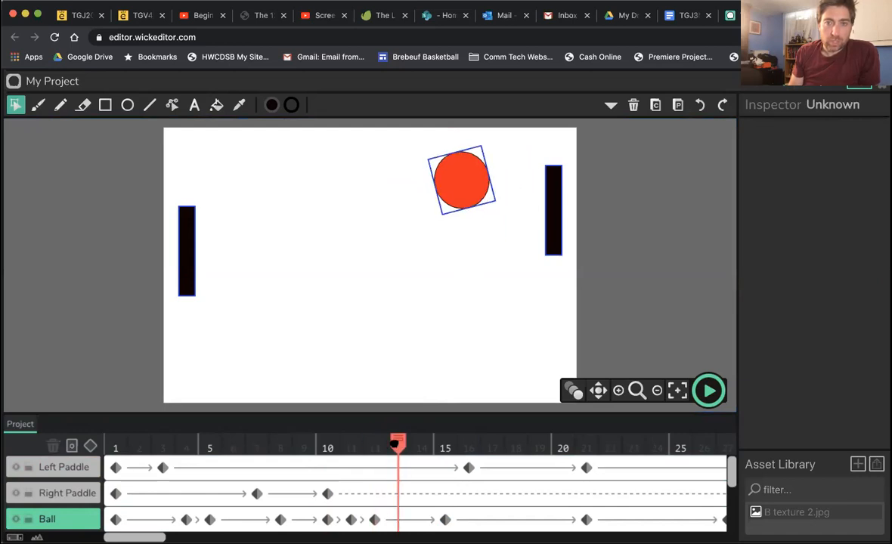
{"action": "left_click", "coordinate": [420, 443]}
{"action": "left_click", "coordinate": [445, 444]}
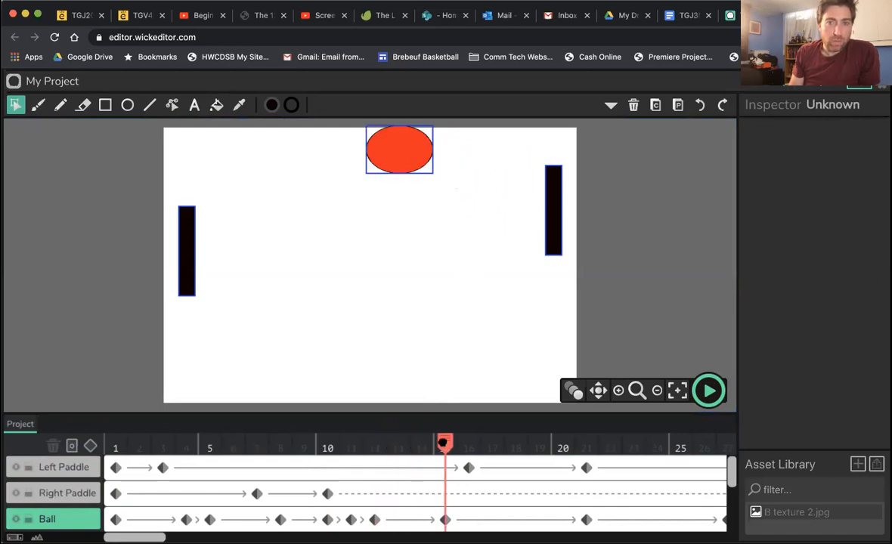
{"action": "left_click_drag", "start_coordinate": [432, 443], "coordinate": [394, 444]}
{"action": "left_click", "coordinate": [453, 178]}
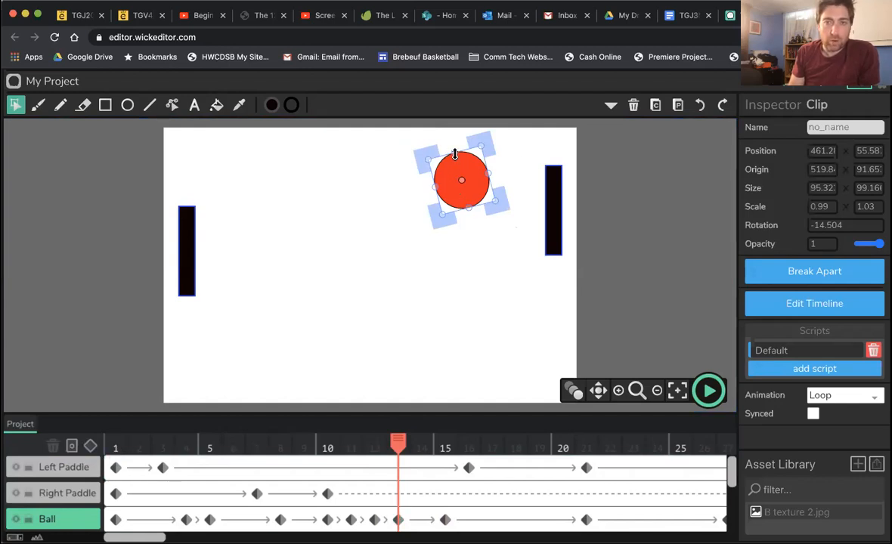
{"action": "left_click_drag", "start_coordinate": [455, 154], "coordinate": [378, 145]}
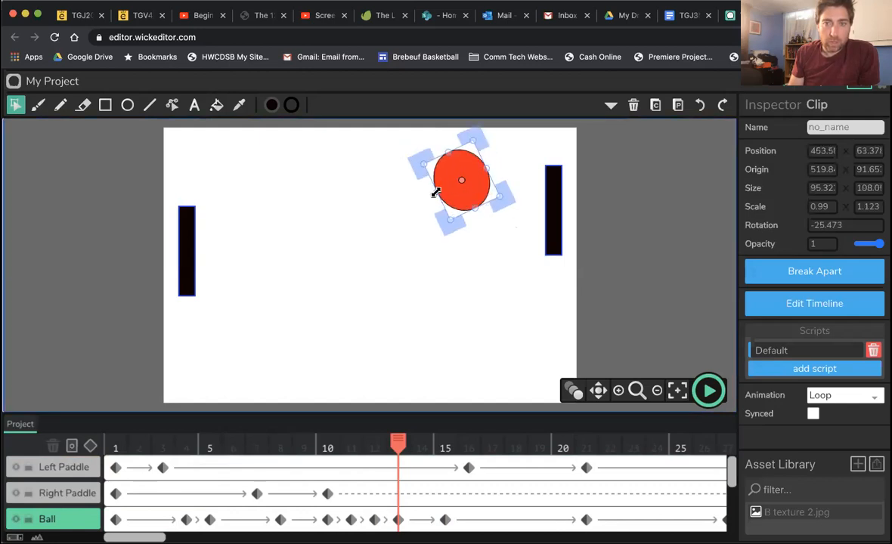
{"action": "left_click_drag", "start_coordinate": [435, 192], "coordinate": [439, 189]}
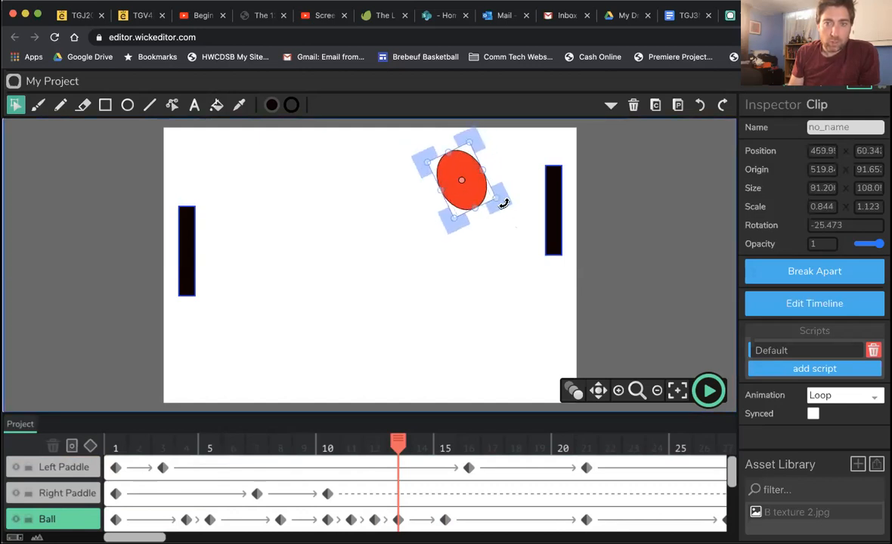
{"action": "left_click_drag", "start_coordinate": [506, 195], "coordinate": [508, 189]}
Step: At the Ball layer's frame 12 keyframe, rotate the ball to about -35 degrees
{"action": "mouse_move", "coordinate": [389, 449]}
{"action": "left_mouse_down"}
{"action": "mouse_move", "coordinate": [369, 449]}
{"action": "mouse_move", "coordinate": [439, 443]}
{"action": "mouse_move", "coordinate": [374, 446]}
{"action": "left_mouse_up"}
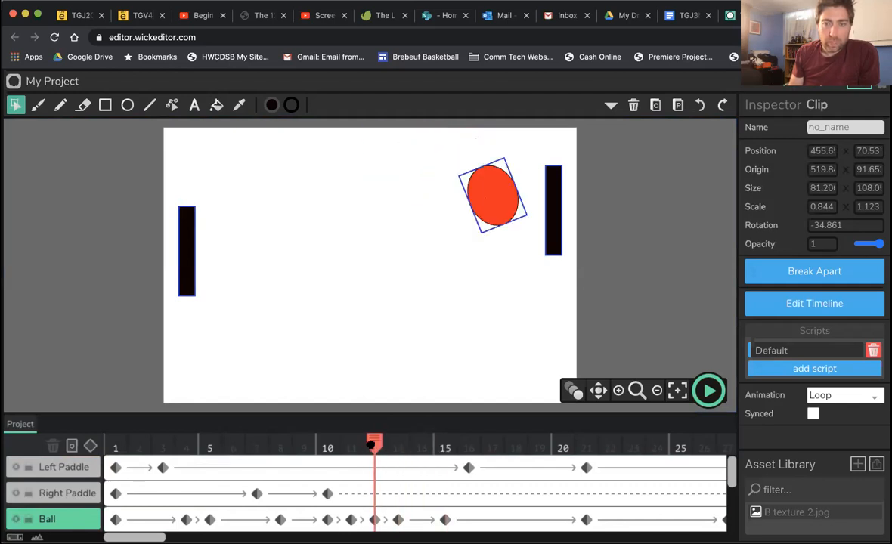
{"action": "left_click", "coordinate": [487, 185]}
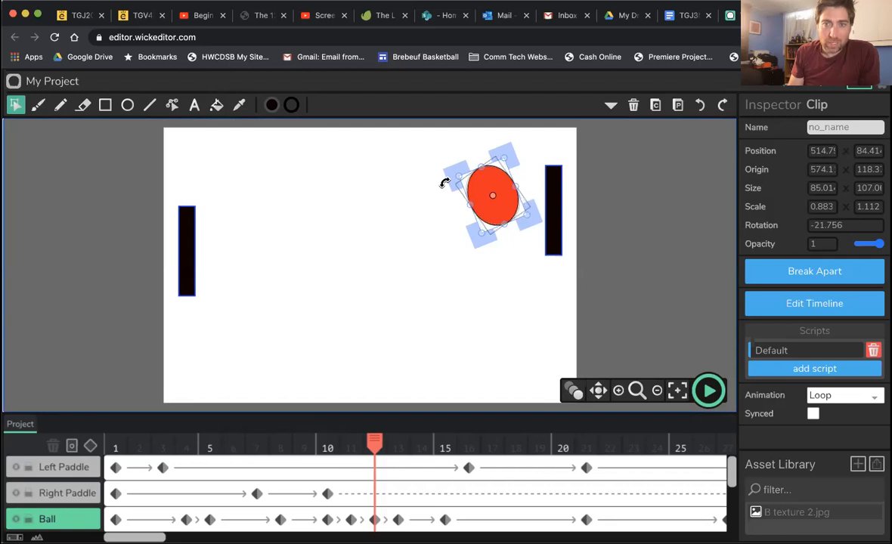
{"action": "left_click_drag", "start_coordinate": [445, 182], "coordinate": [458, 193]}
Step: At frame 14, stretch the ball into an ellipse about 85 wide and 108 high, rotated to about -36.1 degrees
{"action": "left_click", "coordinate": [343, 446]}
{"action": "left_click_drag", "start_coordinate": [344, 447], "coordinate": [428, 448]}
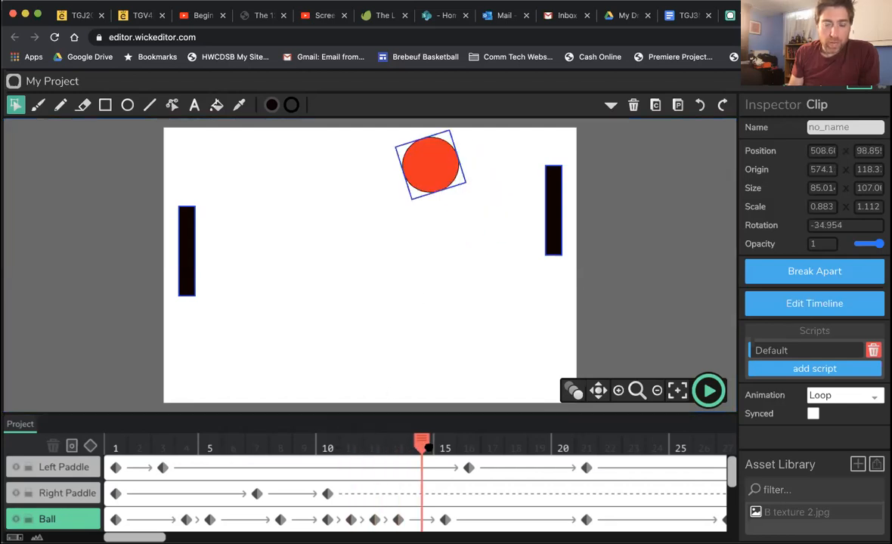
{"action": "left_click", "coordinate": [438, 161]}
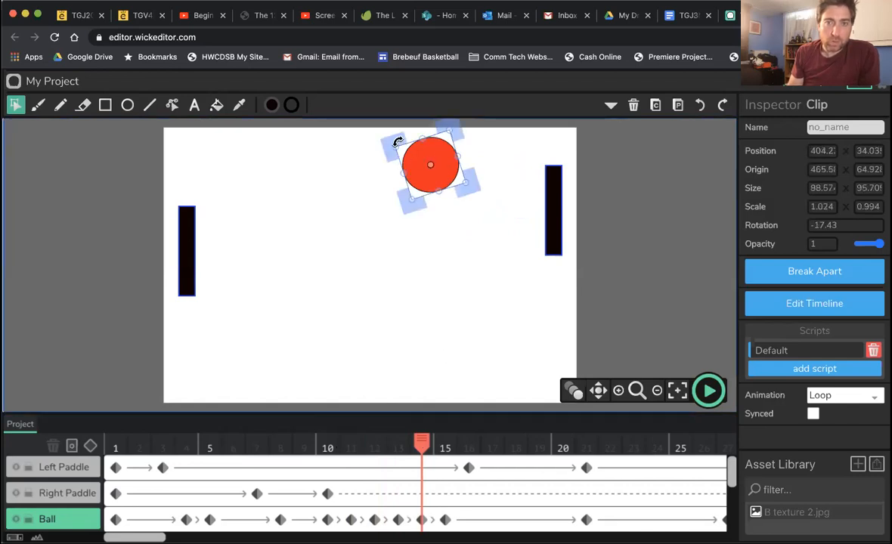
{"action": "left_click_drag", "start_coordinate": [422, 139], "coordinate": [421, 135]}
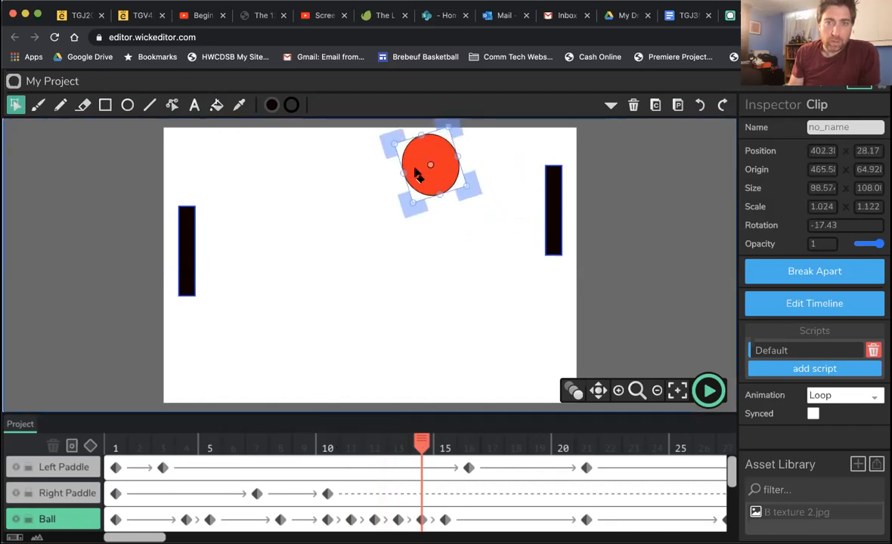
{"action": "left_click_drag", "start_coordinate": [412, 208], "coordinate": [409, 175]}
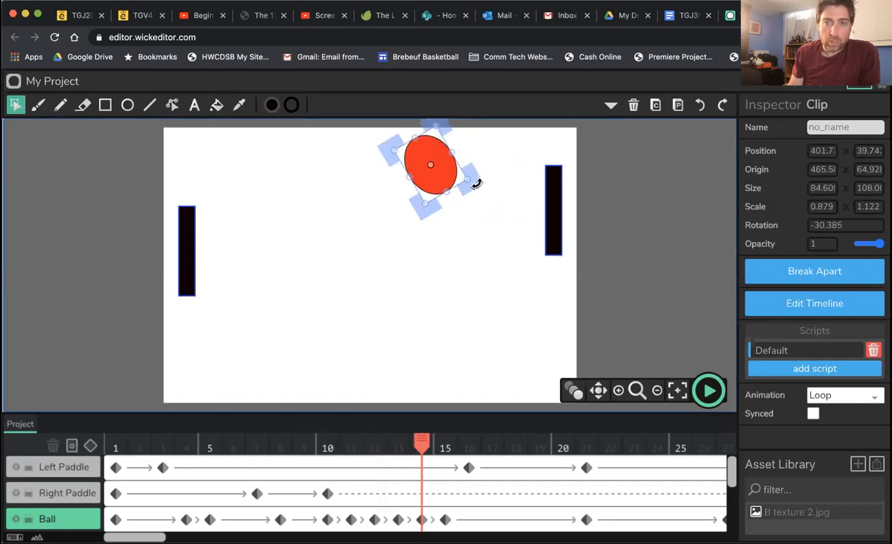
{"action": "left_click_drag", "start_coordinate": [471, 183], "coordinate": [468, 175]}
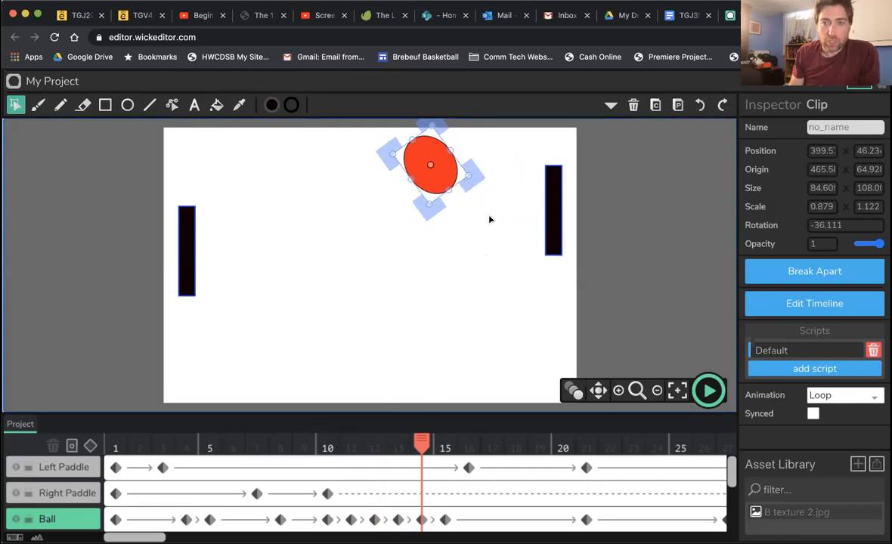
Step: Tilt the ball further at frame 12, to about -41.9 degrees
{"action": "left_click_drag", "start_coordinate": [405, 440], "coordinate": [374, 440]}
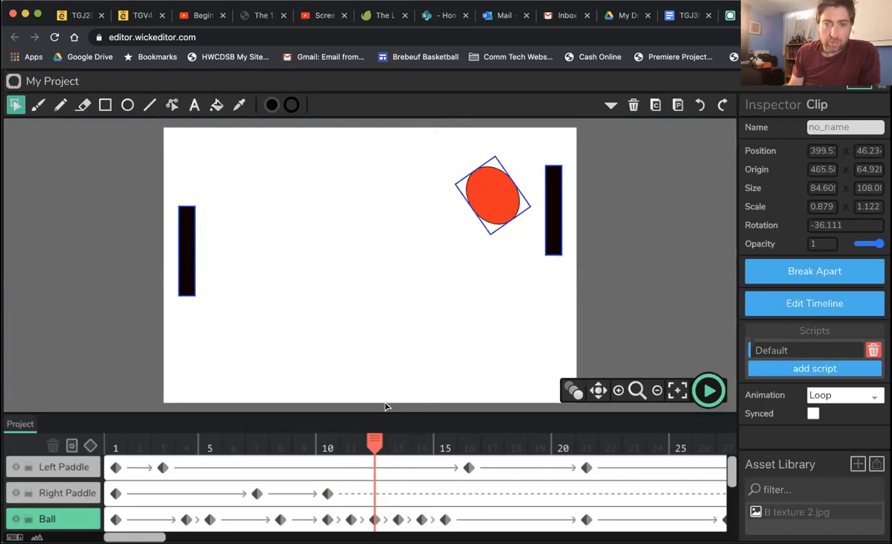
{"action": "mouse_move", "coordinate": [378, 451]}
{"action": "left_mouse_down"}
{"action": "mouse_move", "coordinate": [448, 453]}
{"action": "mouse_move", "coordinate": [363, 454]}
{"action": "mouse_move", "coordinate": [398, 452]}
{"action": "mouse_move", "coordinate": [375, 452]}
{"action": "left_mouse_up"}
{"action": "left_click", "coordinate": [484, 214]}
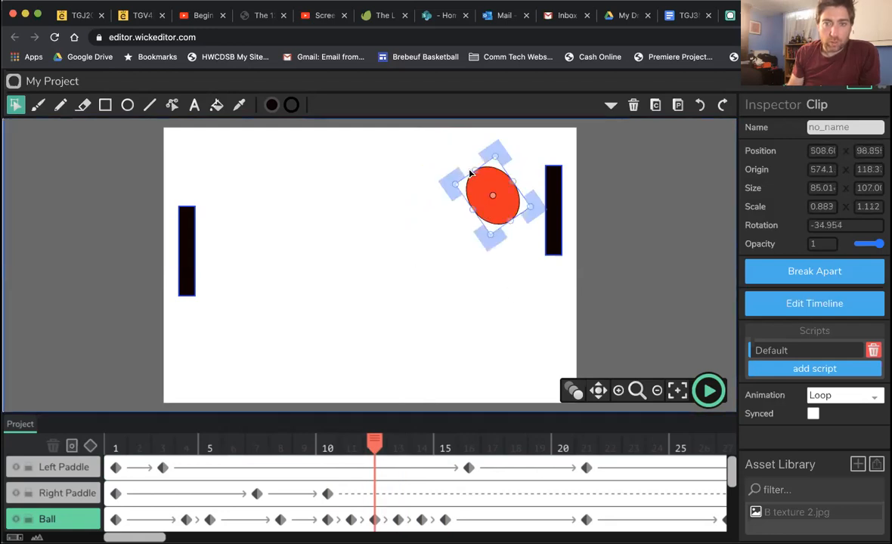
{"action": "left_click_drag", "start_coordinate": [444, 179], "coordinate": [407, 171]}
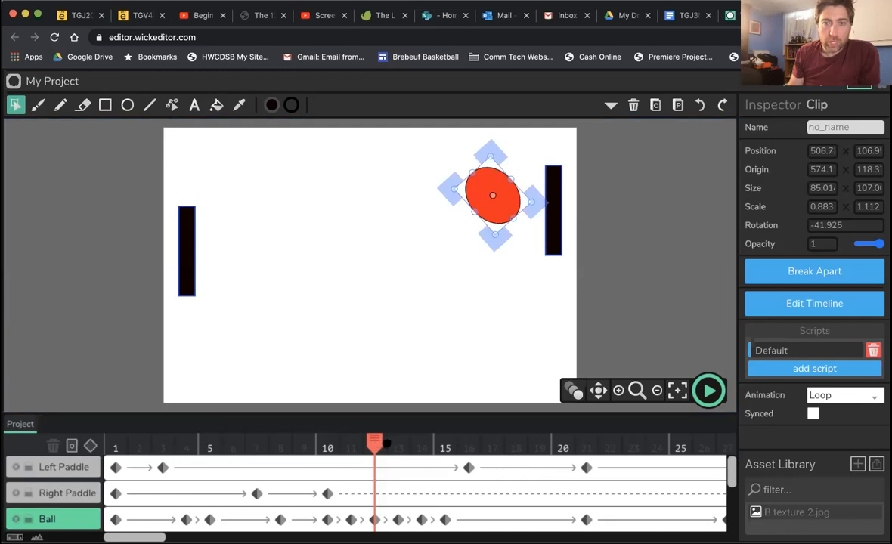
Step: Tilt the ball further at frame 13, to about -38.9 degrees
{"action": "left_click", "coordinate": [386, 445]}
{"action": "left_click", "coordinate": [464, 198]}
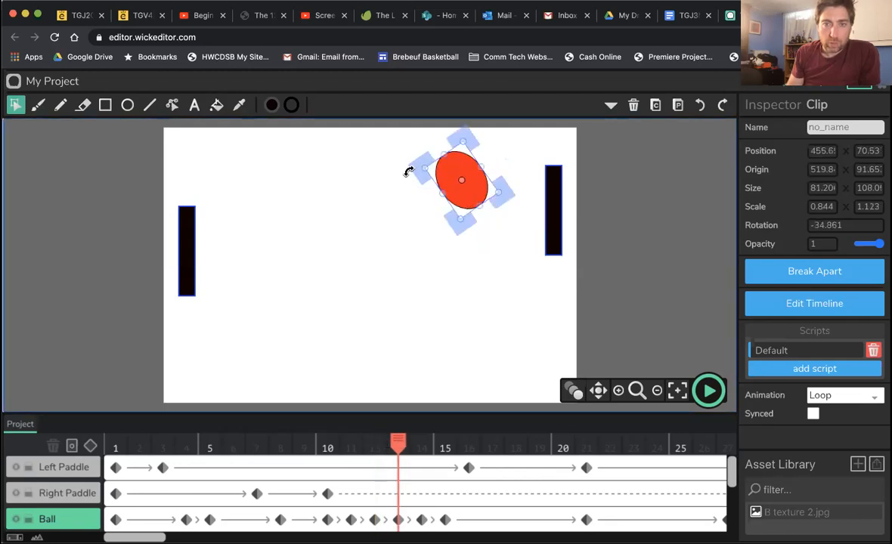
{"action": "left_click_drag", "start_coordinate": [406, 165], "coordinate": [406, 175]}
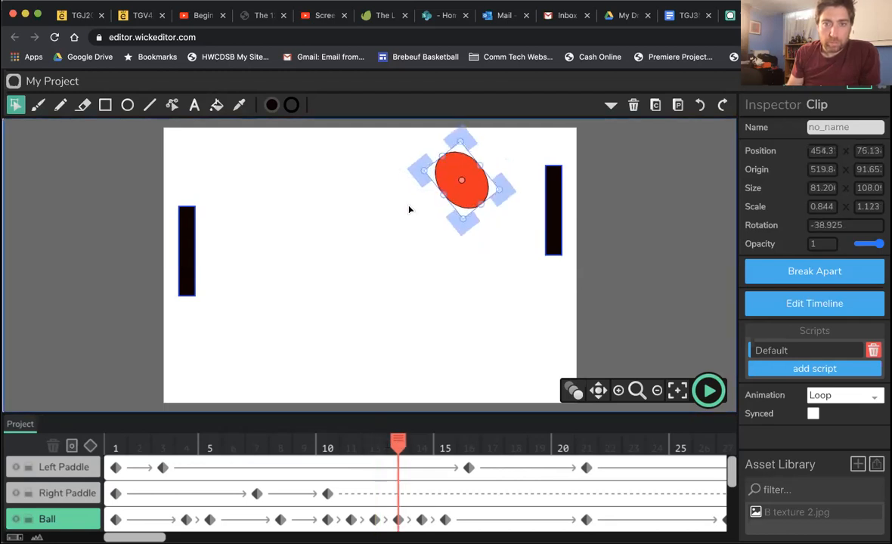
Step: At frame 15, nudge the squashed ball up by 2 against the stage's top edge and widen it to about 120
{"action": "left_click", "coordinate": [420, 446]}
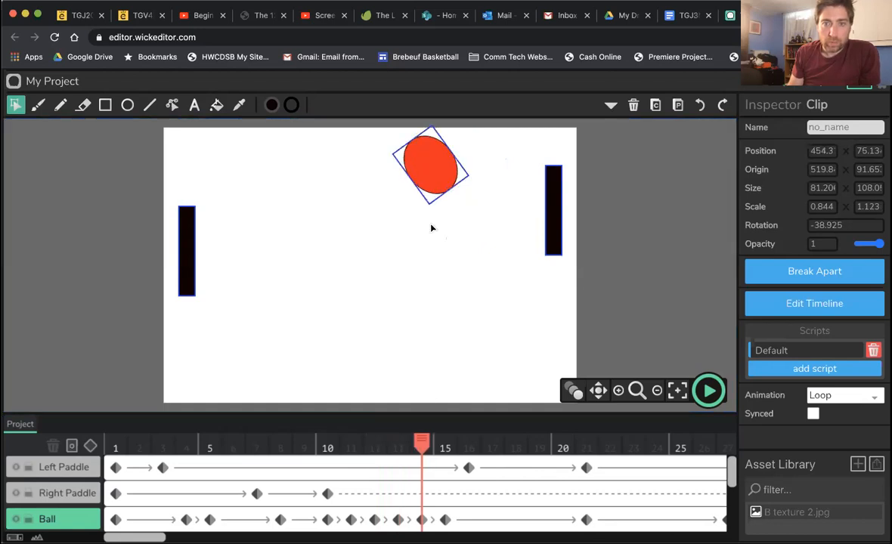
{"action": "left_click", "coordinate": [444, 447]}
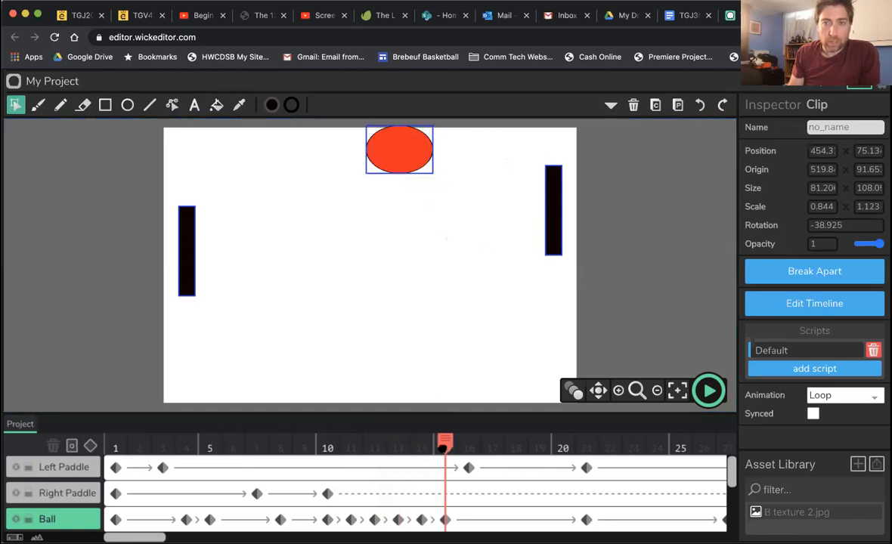
{"action": "left_click", "coordinate": [414, 163]}
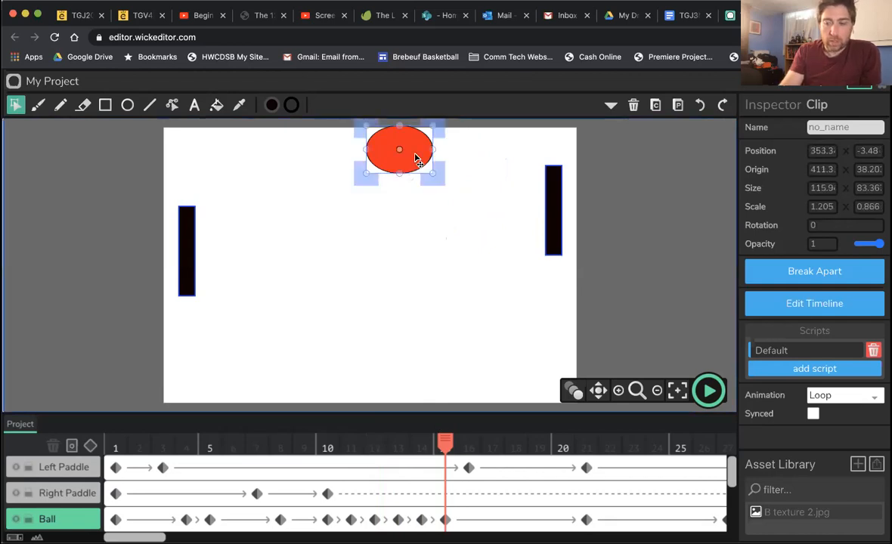
{"action": "key", "text": "Up"}
{"action": "key", "text": "Up"}
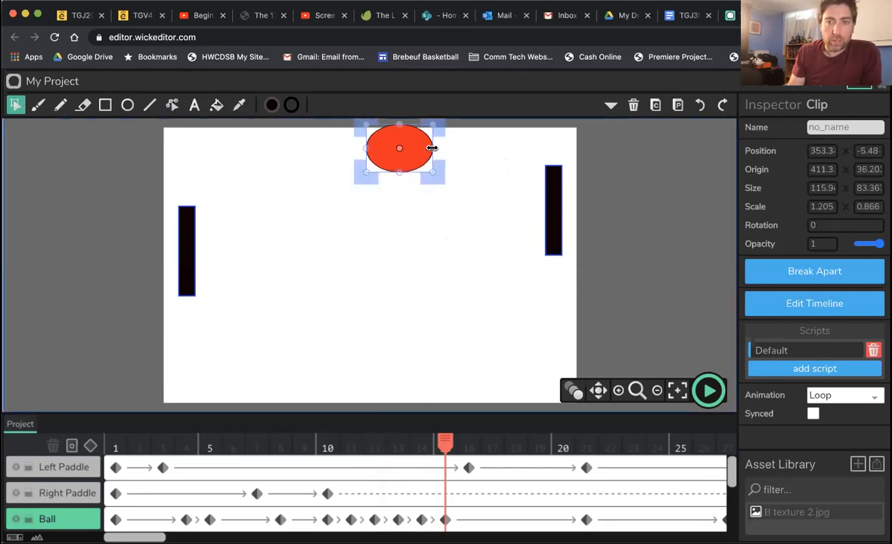
{"action": "left_click_drag", "start_coordinate": [432, 148], "coordinate": [435, 148]}
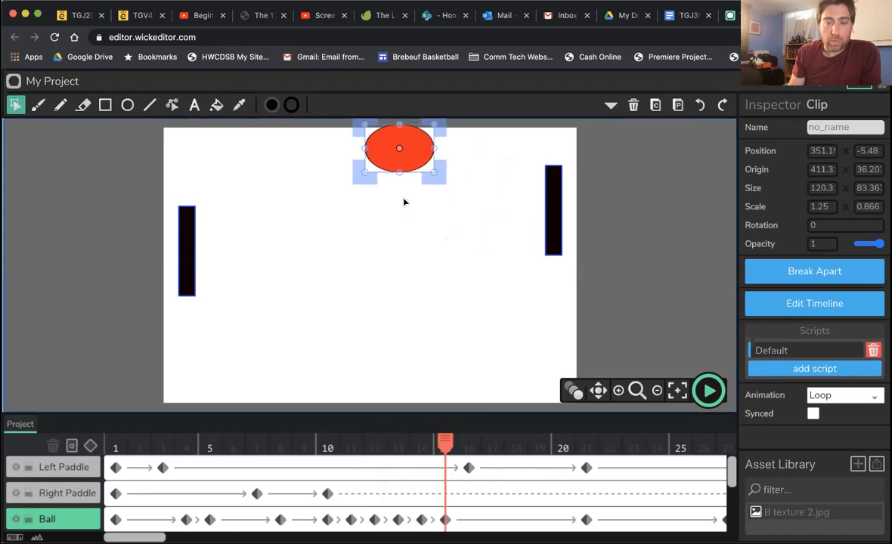
Step: Preview the whole animation from frame 1, and stop the playback
{"action": "left_click", "coordinate": [116, 446]}
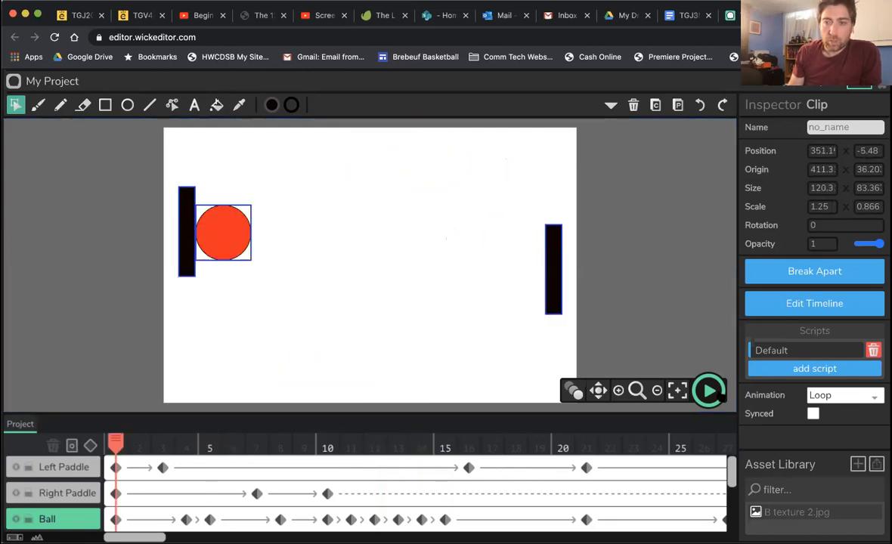
{"action": "left_click", "coordinate": [708, 391]}
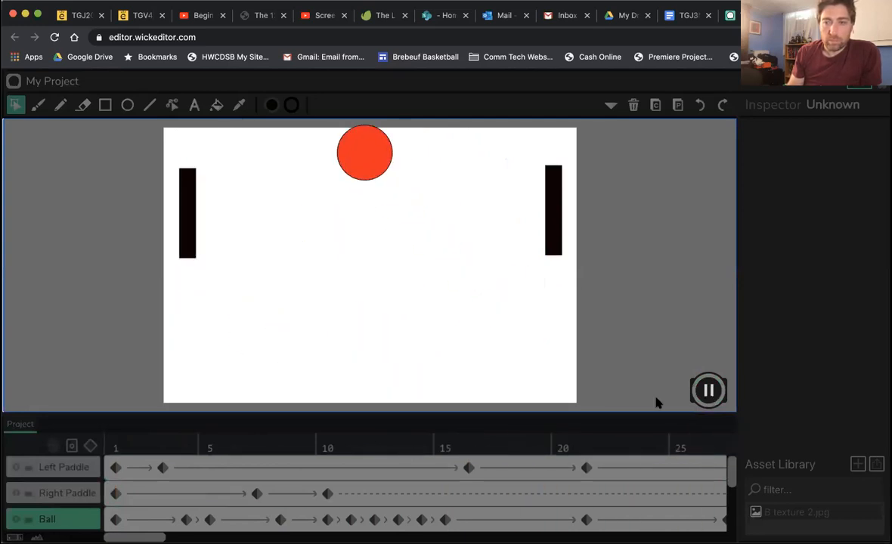
{"action": "left_click", "coordinate": [708, 390]}
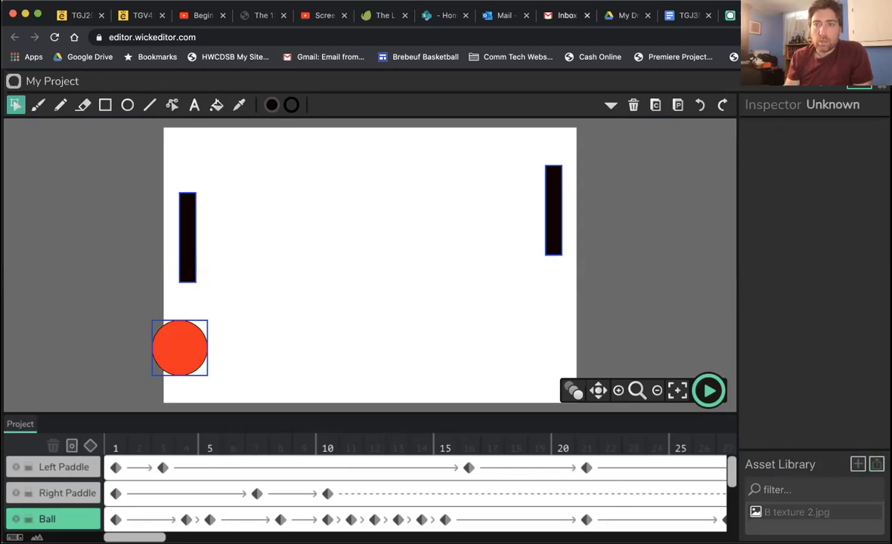
Step: In a separate browser page, search Google Images for "pool table texture"
{"action": "left_click", "coordinate": [730, 16]}
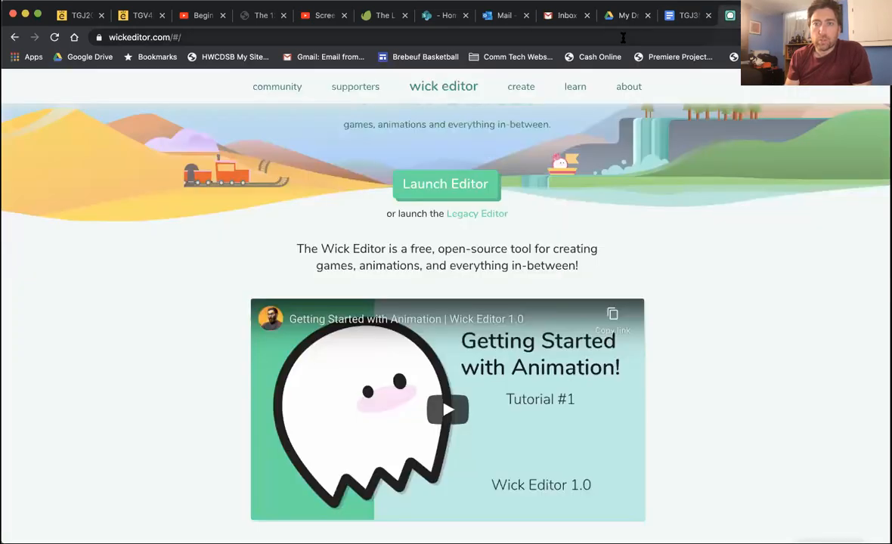
{"action": "left_click", "coordinate": [623, 36]}
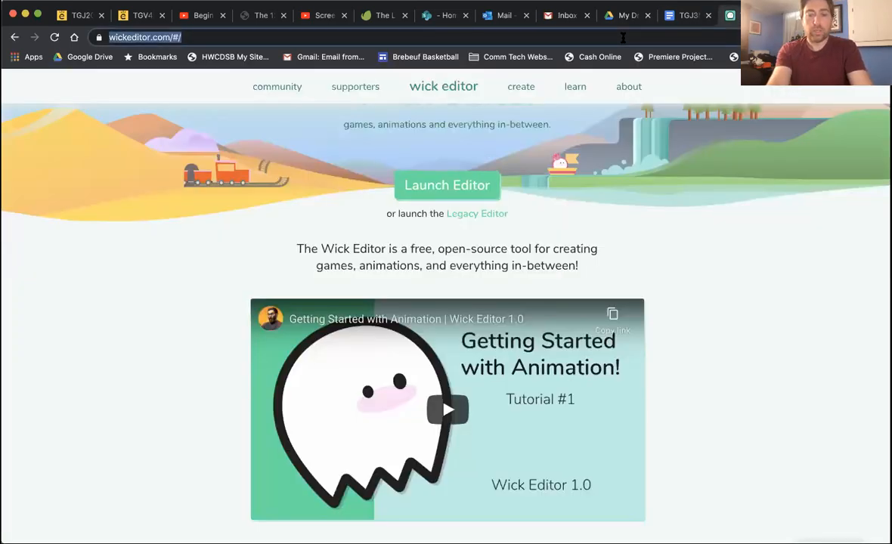
{"action": "type", "text": "golf"}
{"action": "key", "text": "BackSpace"}
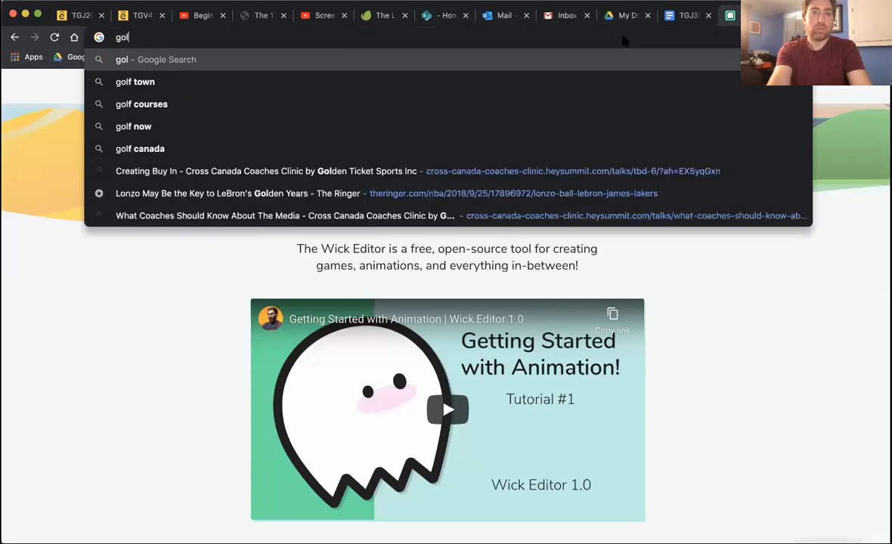
{"action": "key", "text": "BackSpace"}
{"action": "key", "text": "BackSpace"}
{"action": "key", "text": "BackSpace"}
{"action": "type", "text": "pool "}
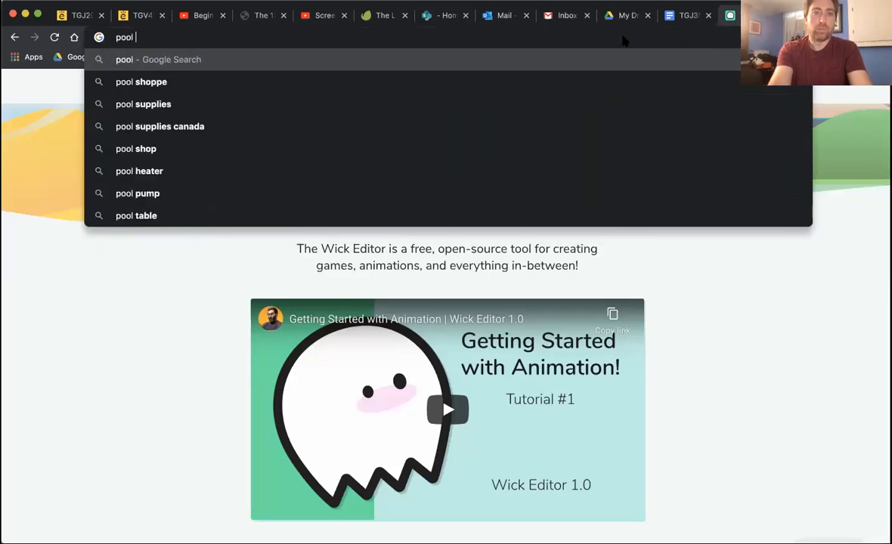
{"action": "type", "text": "table texture"}
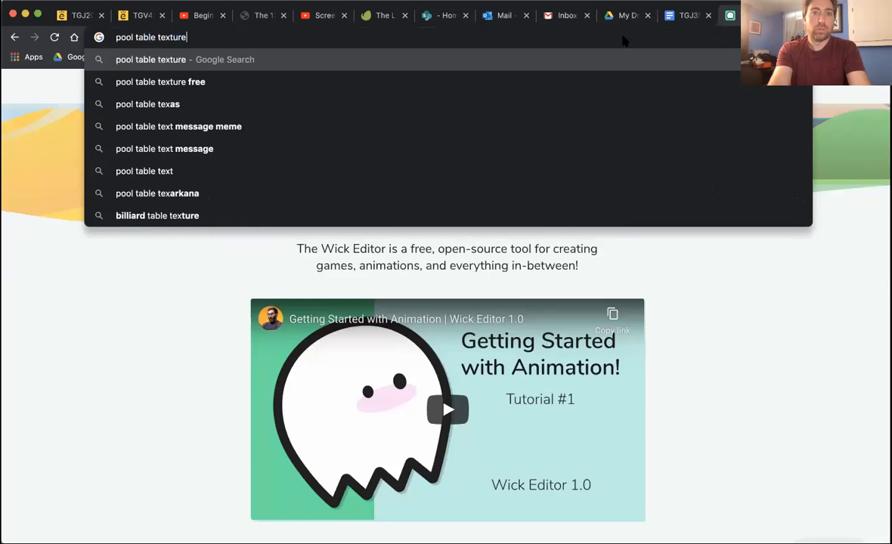
{"action": "key", "text": "Return"}
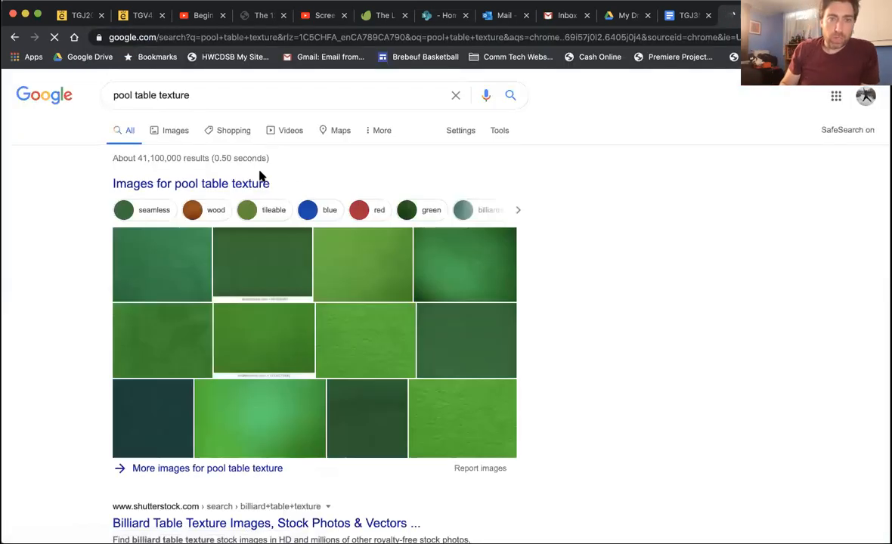
{"action": "left_click", "coordinate": [177, 130]}
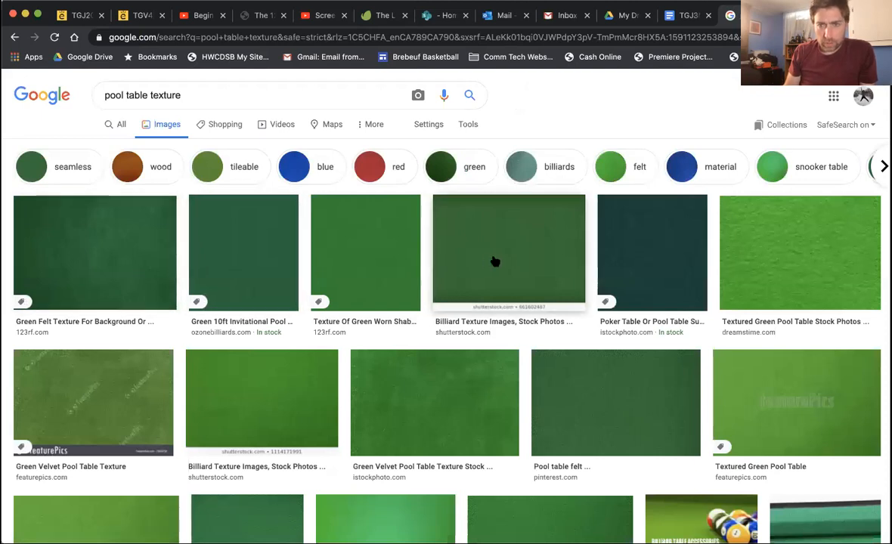
Step: Open the plain light-green "Snooker, Pool, Billiards Table" image from 123rf.com and save it to the Desktop as the JPEG "pool table"
{"action": "scroll", "coordinate": [416, 261], "scroll_direction": "down", "scroll_amount": 1}
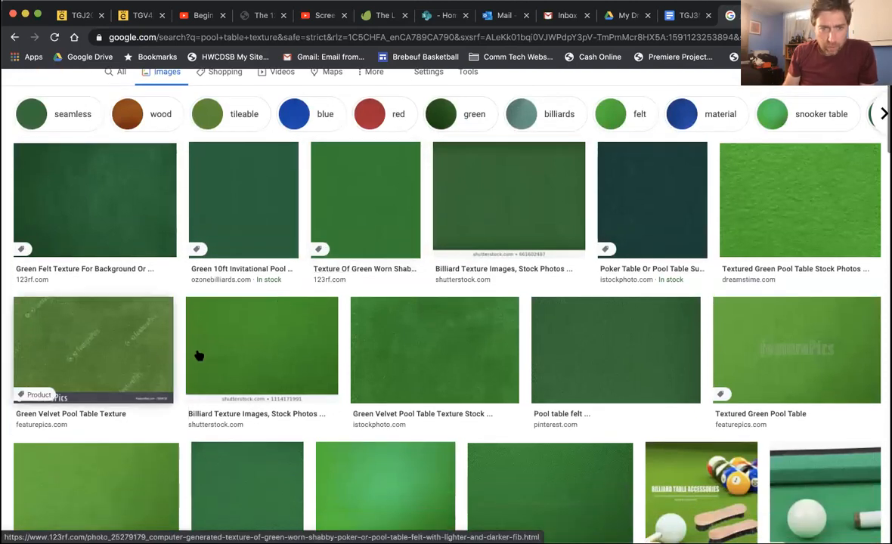
{"action": "scroll", "coordinate": [265, 315], "scroll_direction": "down", "scroll_amount": 2}
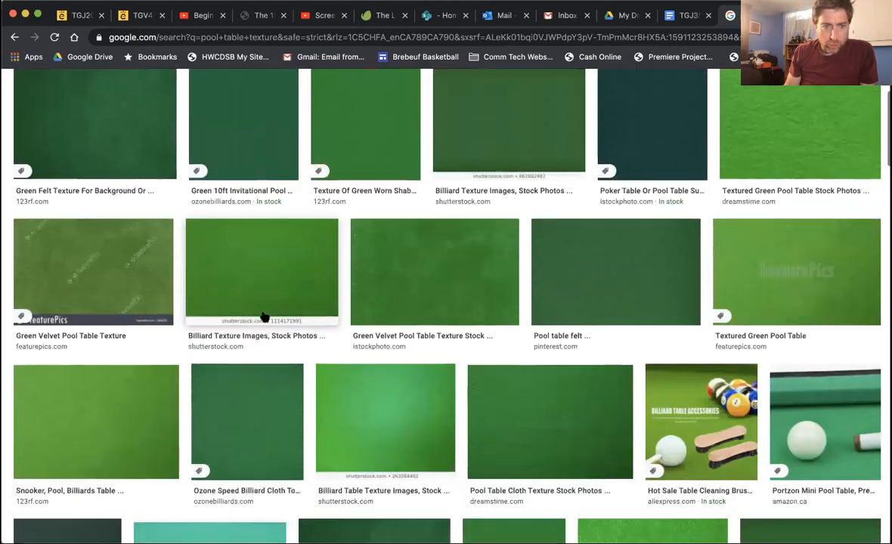
{"action": "left_click", "coordinate": [128, 370]}
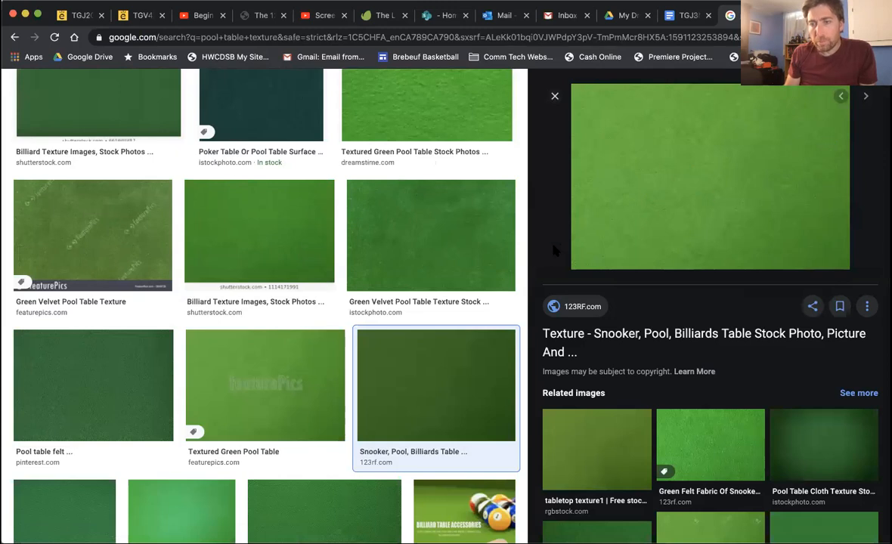
{"action": "right_click", "coordinate": [724, 156]}
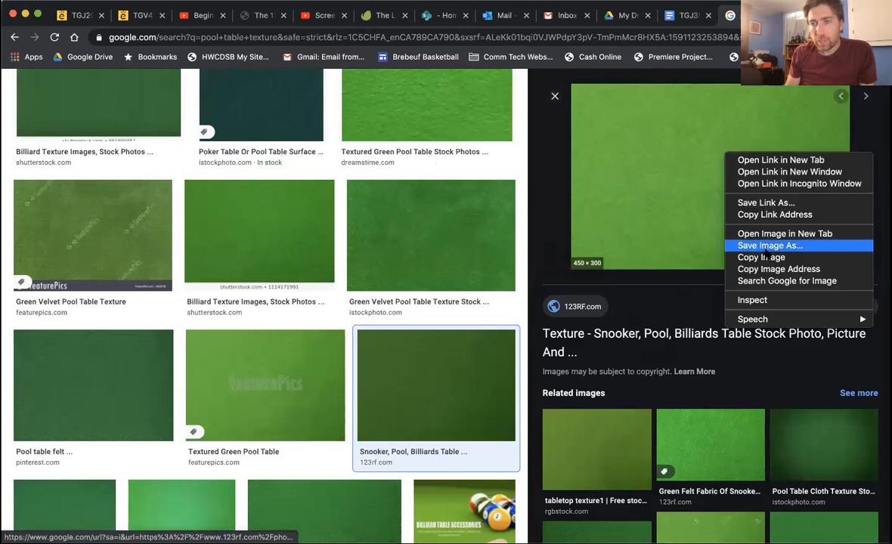
{"action": "left_click", "coordinate": [770, 245]}
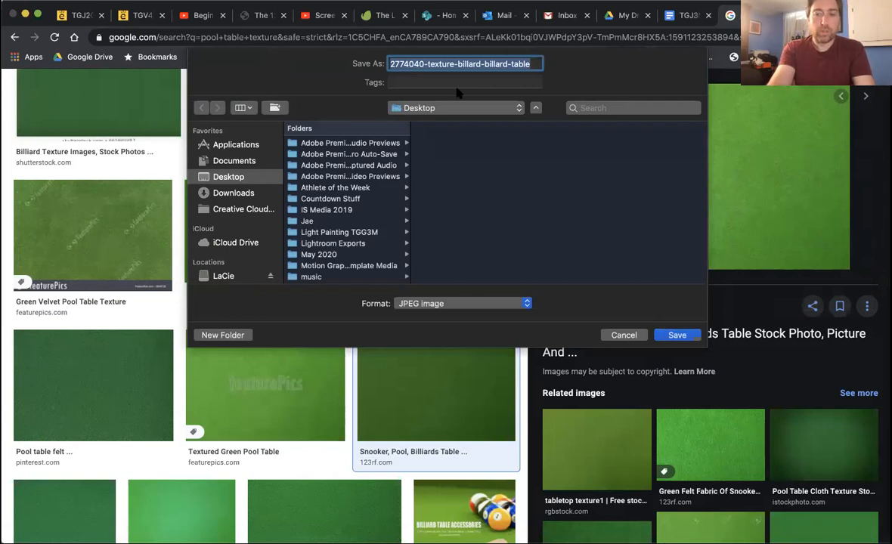
{"action": "triple_click", "coordinate": [452, 64]}
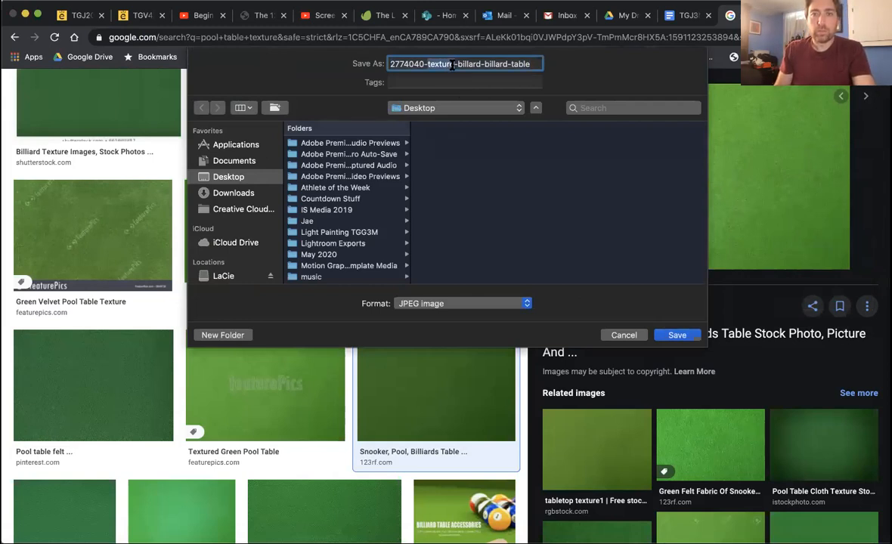
{"action": "type", "text": "pool ta"}
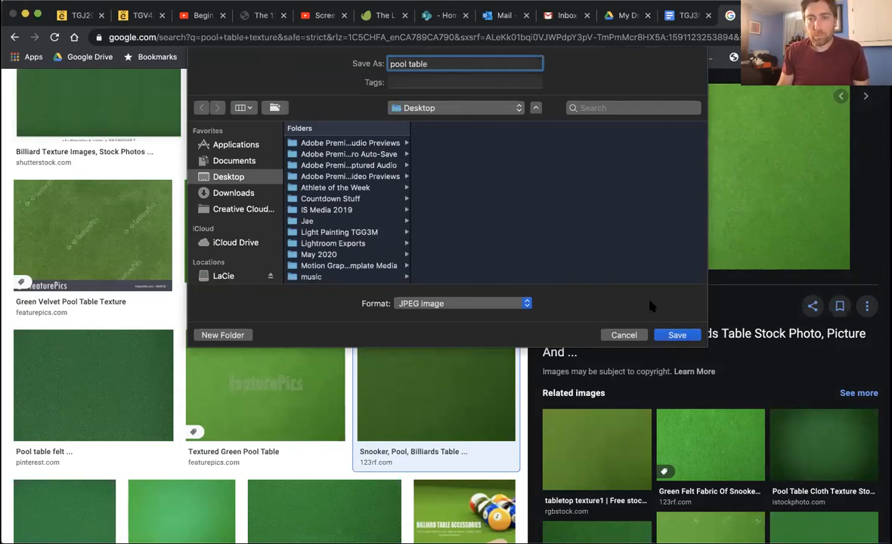
{"action": "left_click", "coordinate": [684, 336]}
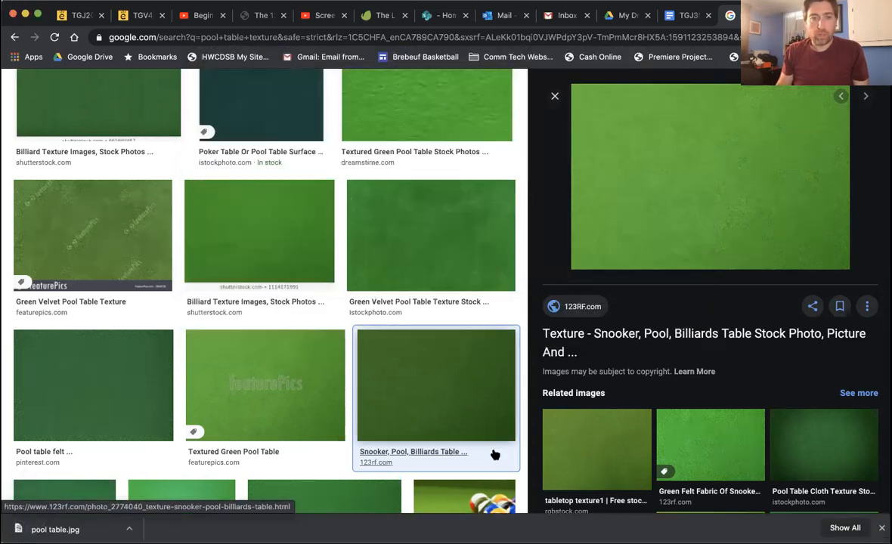
Step: Switch back to Wick Editor and upload pool table.jpg from the Desktop into the asset library
{"action": "left_click", "coordinate": [794, 15]}
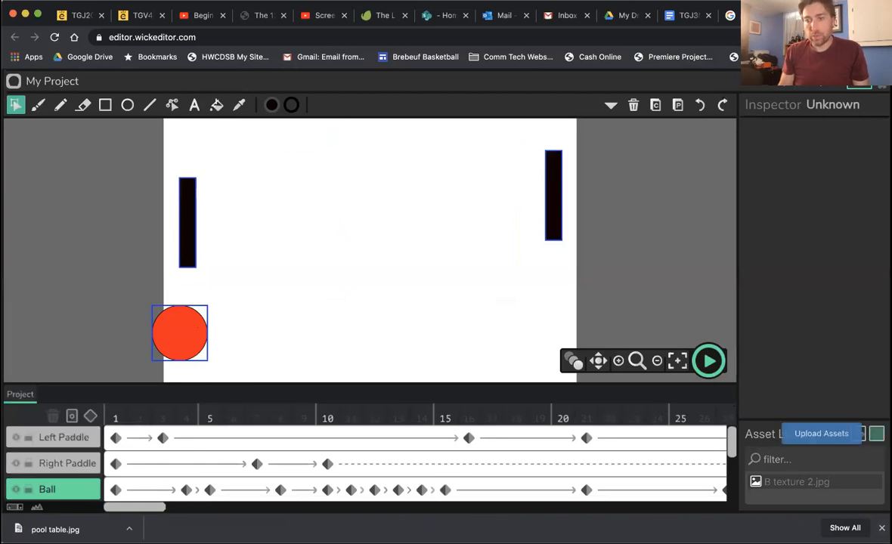
{"action": "left_click", "coordinate": [857, 434]}
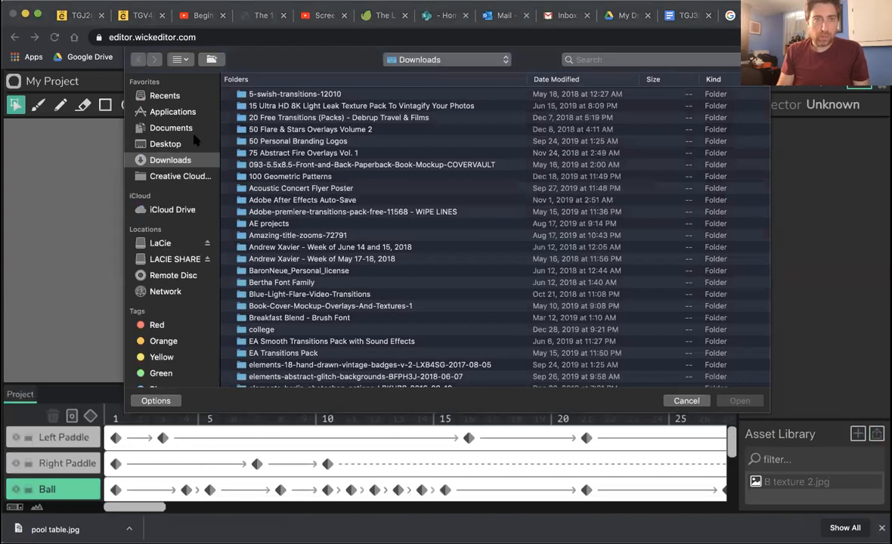
{"action": "left_click", "coordinate": [163, 144]}
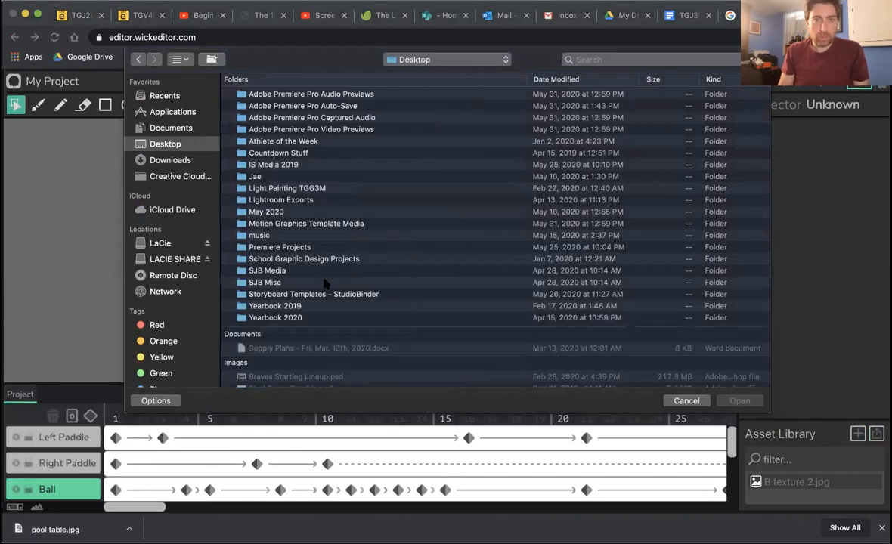
{"action": "scroll", "coordinate": [325, 284], "scroll_direction": "down", "scroll_amount": 10}
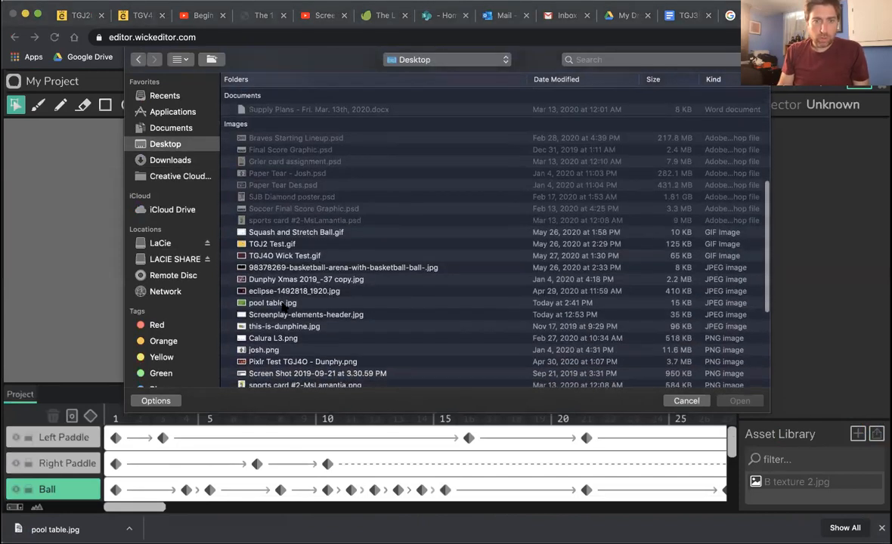
{"action": "left_click", "coordinate": [282, 303]}
{"action": "left_click", "coordinate": [740, 402]}
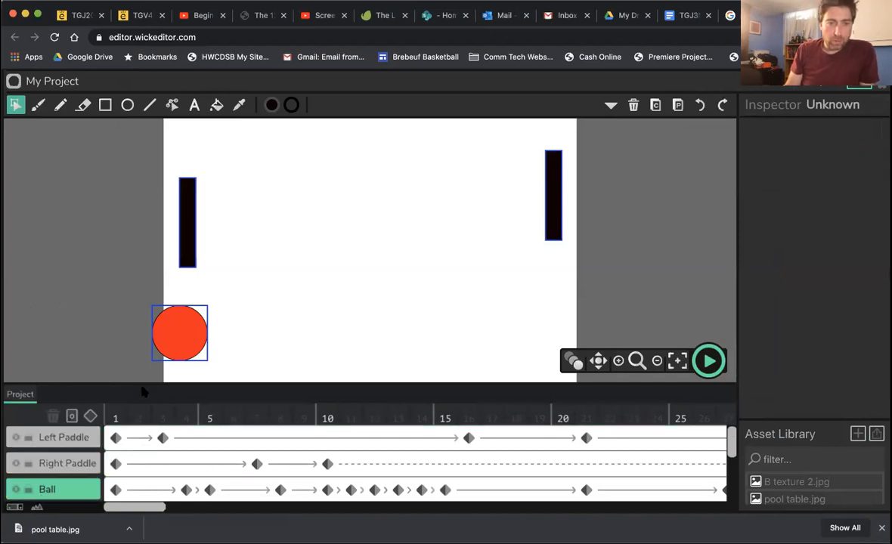
Step: Add a new layer below the Ball layer and name it "background"
{"action": "left_click_drag", "start_coordinate": [142, 383], "coordinate": [139, 356]}
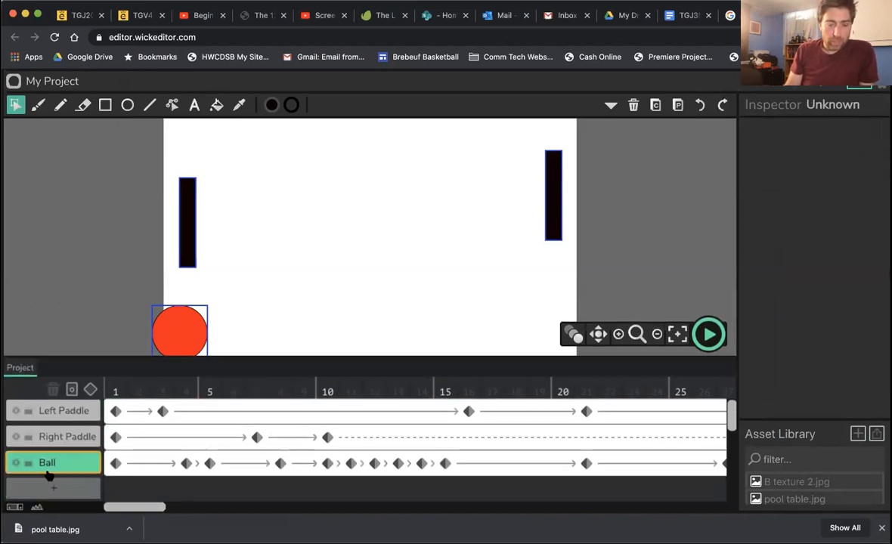
{"action": "left_click", "coordinate": [59, 490]}
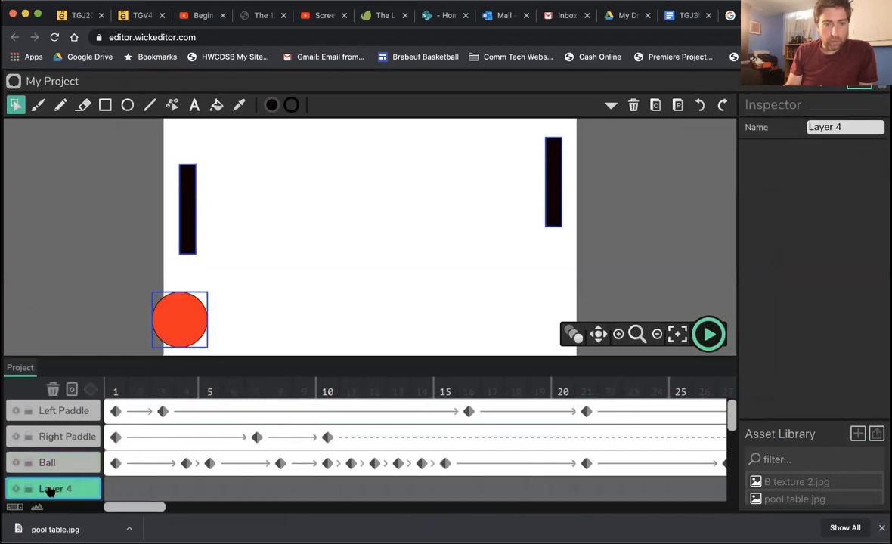
{"action": "left_click", "coordinate": [868, 126]}
{"action": "type", "text": "background"}
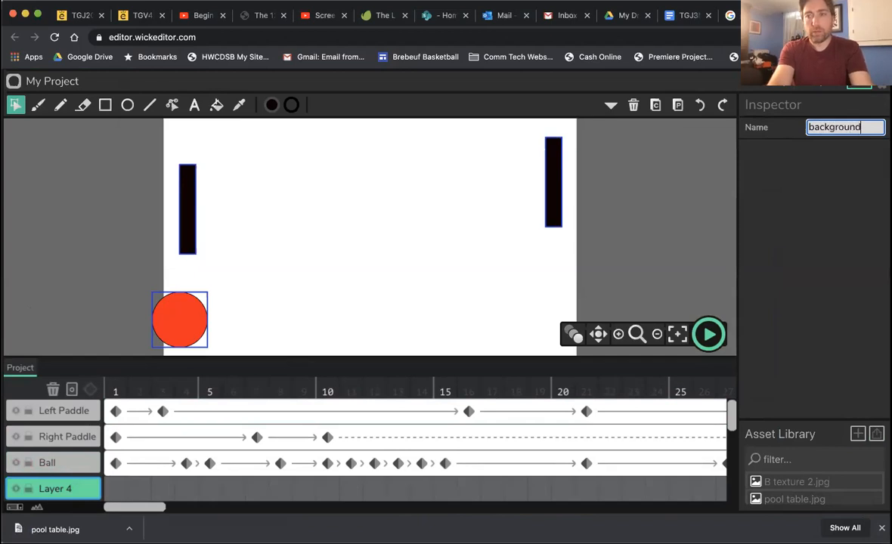
{"action": "key", "text": "Return"}
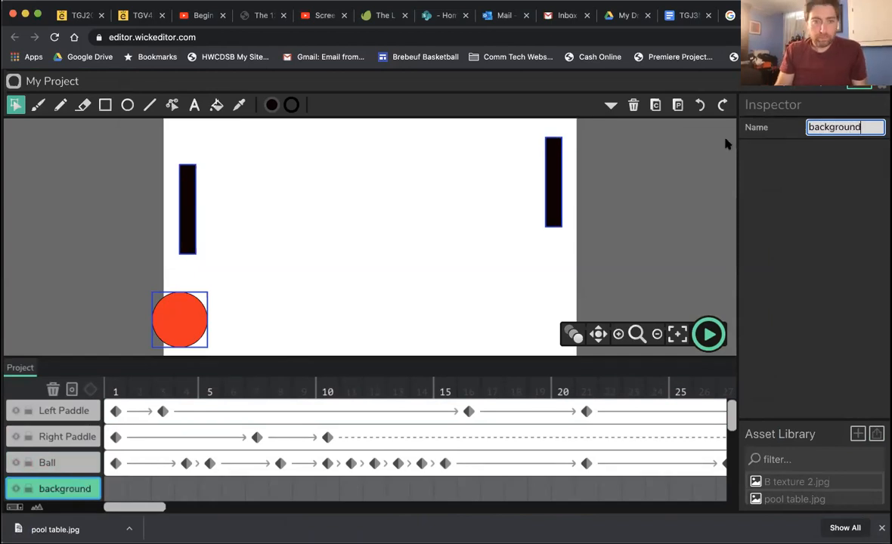
Step: Create a frame at frame 1 of the background layer and place the pool table.jpg asset on the canvas there
{"action": "left_click", "coordinate": [111, 493]}
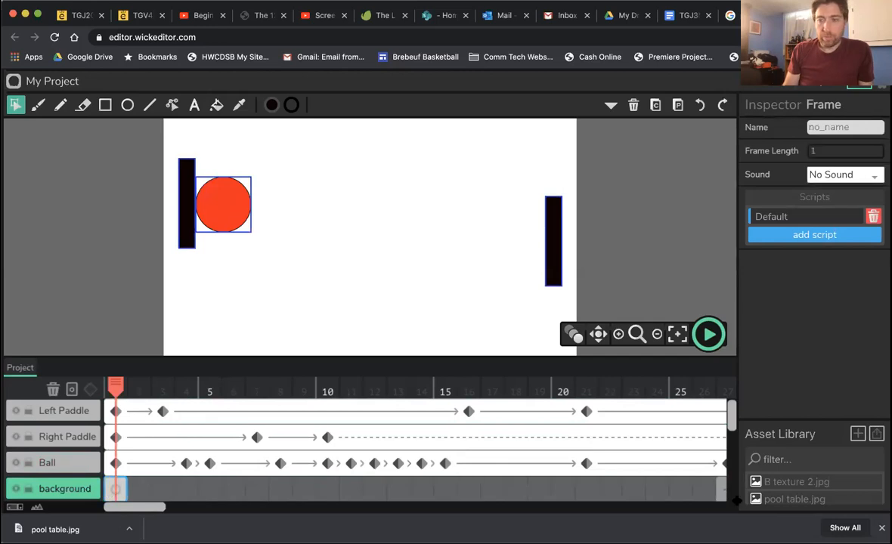
{"action": "left_click", "coordinate": [794, 501]}
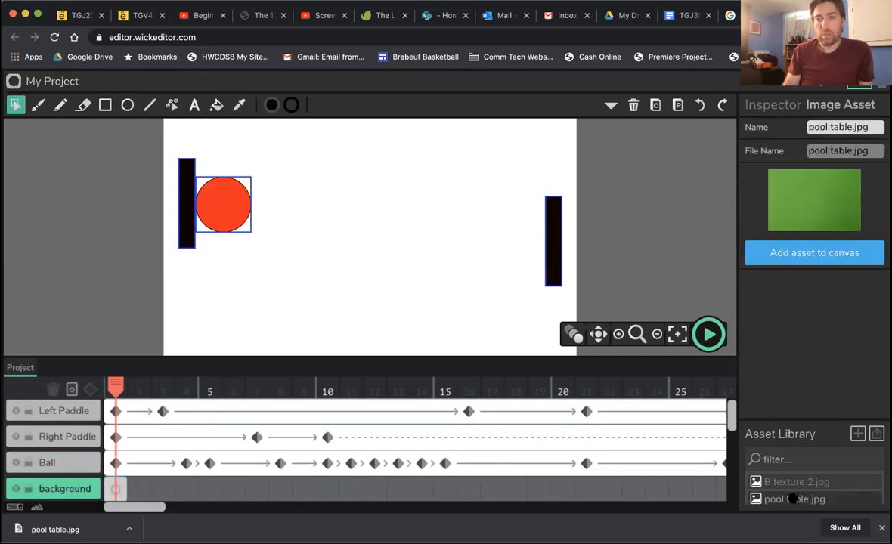
{"action": "left_click_drag", "start_coordinate": [770, 466], "coordinate": [480, 280]}
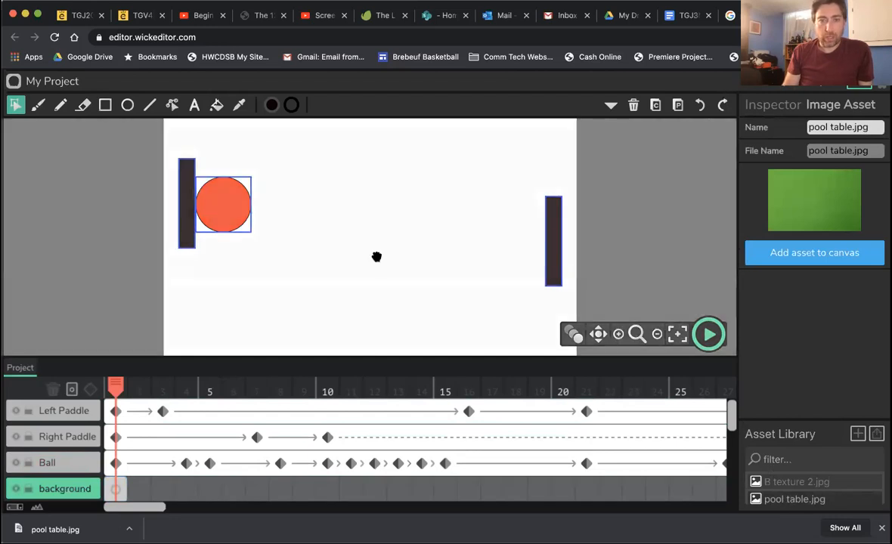
{"action": "left_click_drag", "start_coordinate": [376, 257], "coordinate": [376, 257]}
{"action": "left_click", "coordinate": [411, 248]}
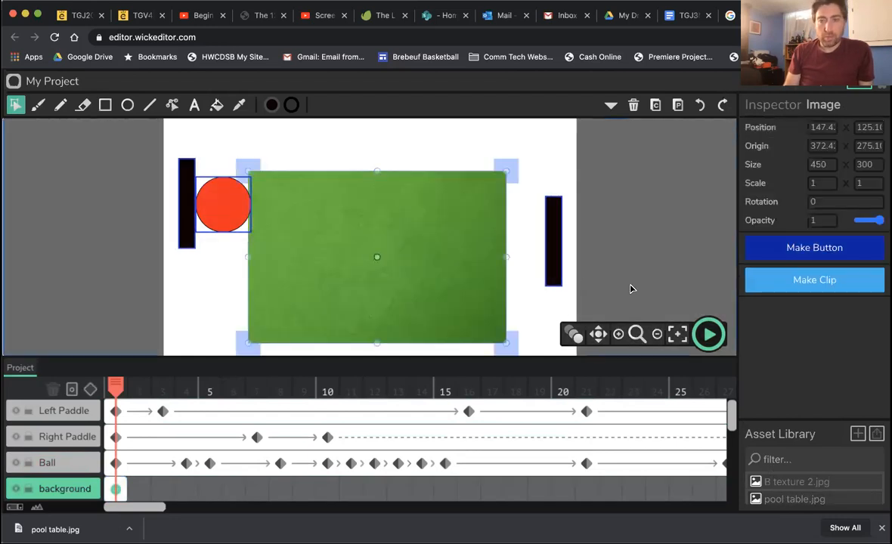
Step: Enlarge the pool table image to about 695 by 489 and align it with the stage's left edge
{"action": "left_click", "coordinate": [656, 335]}
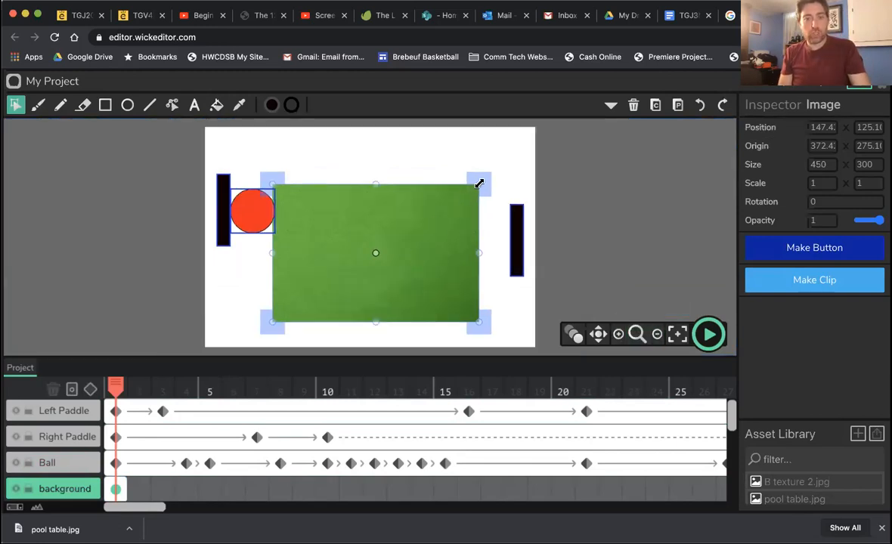
{"action": "left_click_drag", "start_coordinate": [479, 183], "coordinate": [526, 143]}
{"action": "left_click_drag", "start_coordinate": [369, 221], "coordinate": [357, 205]}
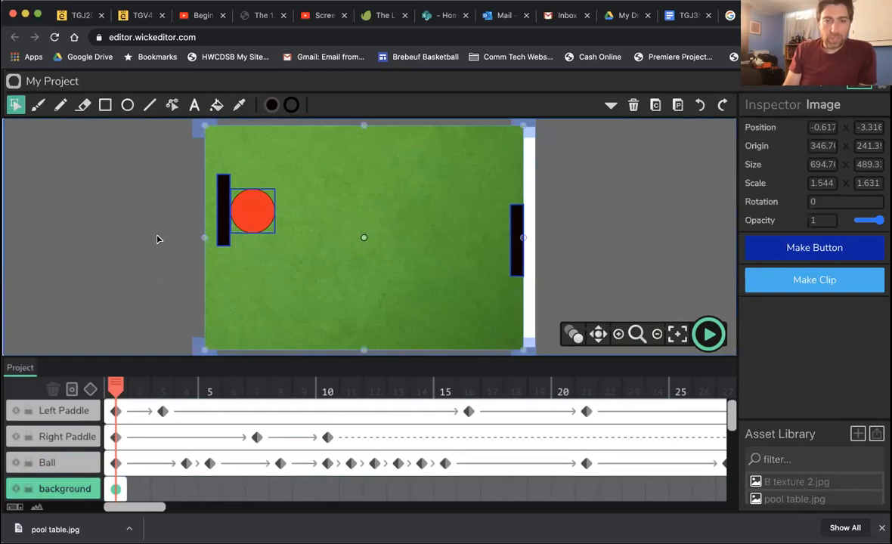
Step: Stretch the pool table image to about 756 by 481 so it covers the whole stage
{"action": "left_click", "coordinate": [657, 334]}
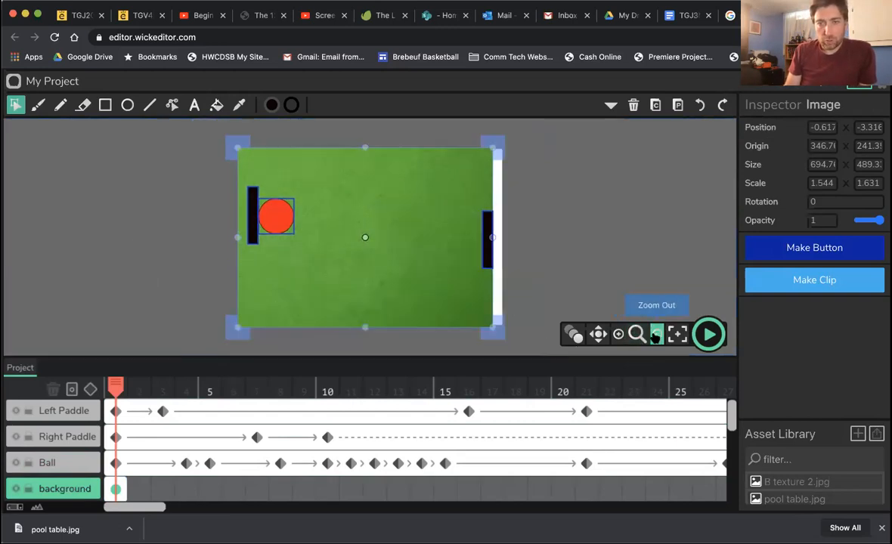
{"action": "mouse_move", "coordinate": [464, 308]}
{"action": "left_mouse_down"}
{"action": "mouse_move", "coordinate": [477, 316]}
{"action": "mouse_move", "coordinate": [474, 284]}
{"action": "mouse_move", "coordinate": [470, 309]}
{"action": "left_mouse_up"}
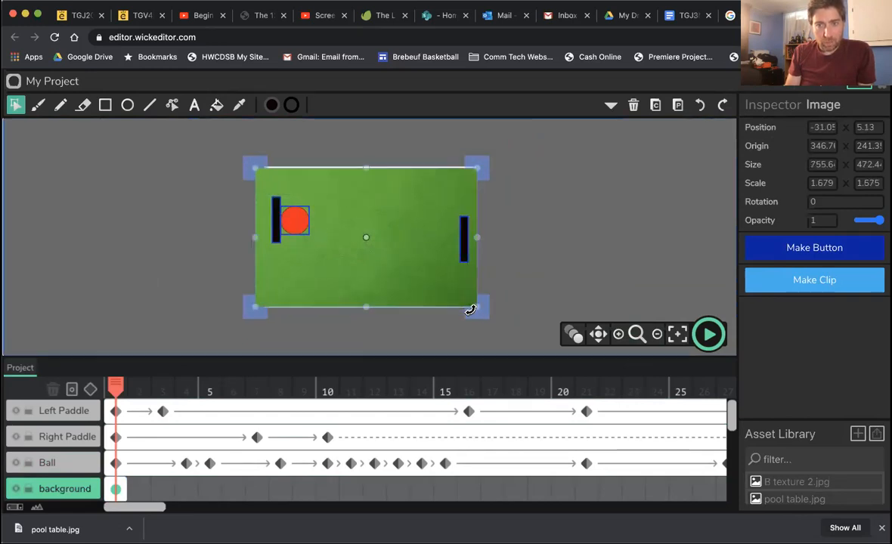
{"action": "left_click_drag", "start_coordinate": [367, 164], "coordinate": [367, 161]}
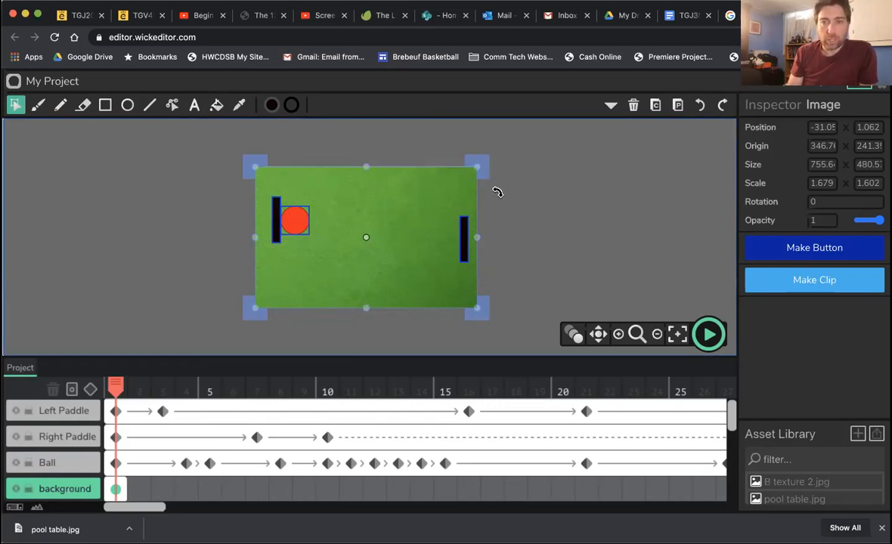
Step: Widen the pool table image to about 1260, past both sides of the stage, and lower its opacity to 0.41
{"action": "left_click_drag", "start_coordinate": [477, 237], "coordinate": [550, 241]}
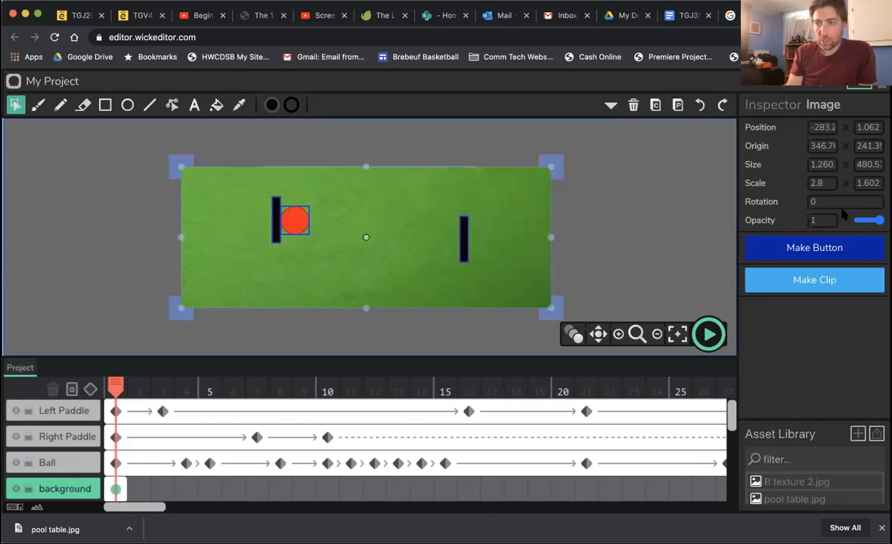
{"action": "left_click_drag", "start_coordinate": [880, 221], "coordinate": [867, 221]}
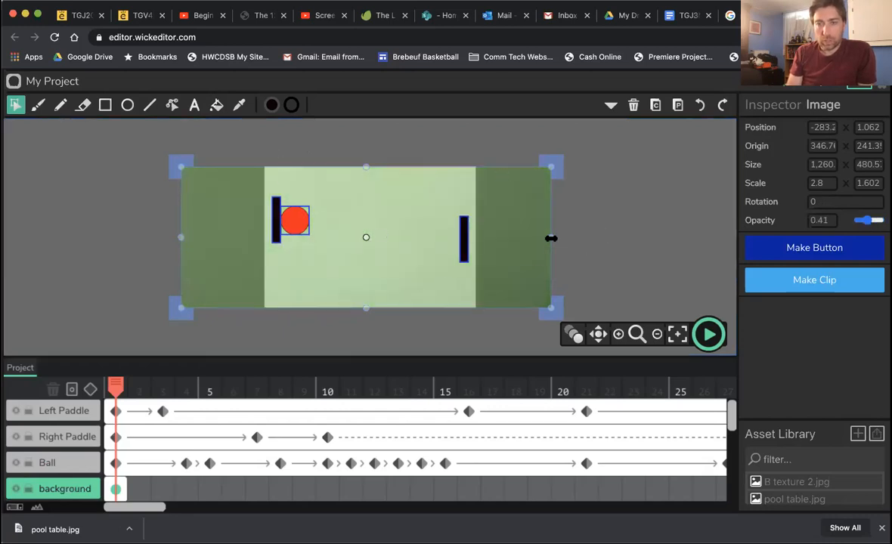
Step: Narrow the pool table image to about 725 wide so its sides line up with the stage edges
{"action": "left_click_drag", "start_coordinate": [548, 238], "coordinate": [475, 239]}
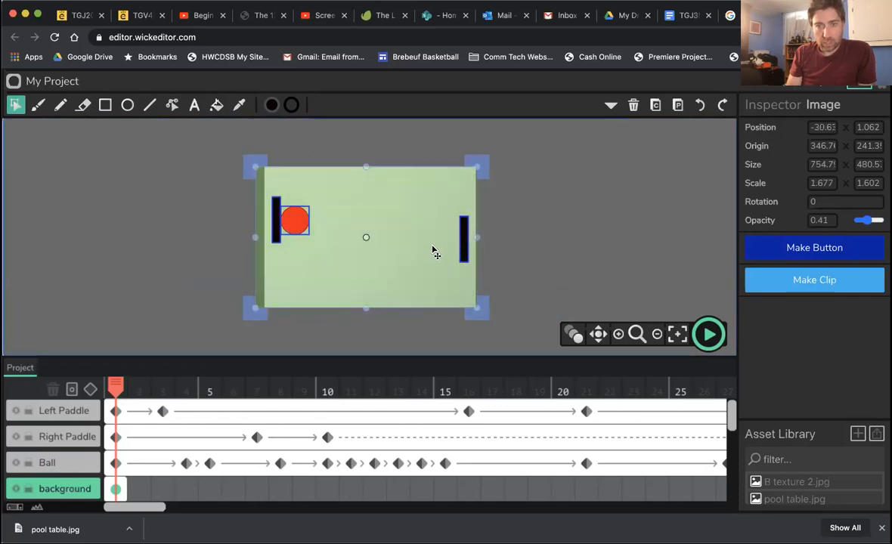
{"action": "left_click_drag", "start_coordinate": [257, 238], "coordinate": [260, 238]}
{"action": "key", "text": "Right"}
{"action": "key", "text": "Right"}
{"action": "key", "text": "Right"}
{"action": "key", "text": "Right"}
{"action": "key", "text": "Right"}
{"action": "key", "text": "Right"}
{"action": "key", "text": "Right"}
{"action": "key", "text": "Right"}
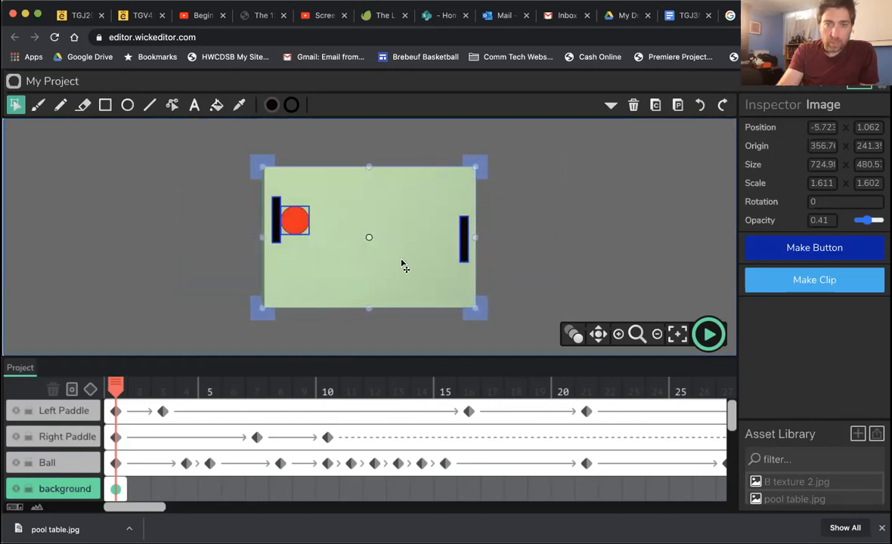
Step: Raise the pool table image's opacity to 1
{"action": "left_click", "coordinate": [616, 246]}
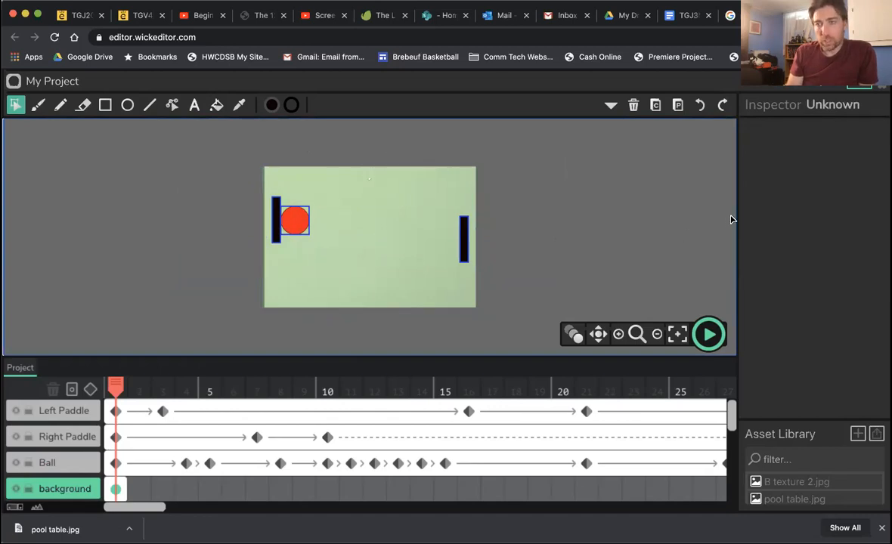
{"action": "left_click", "coordinate": [383, 275]}
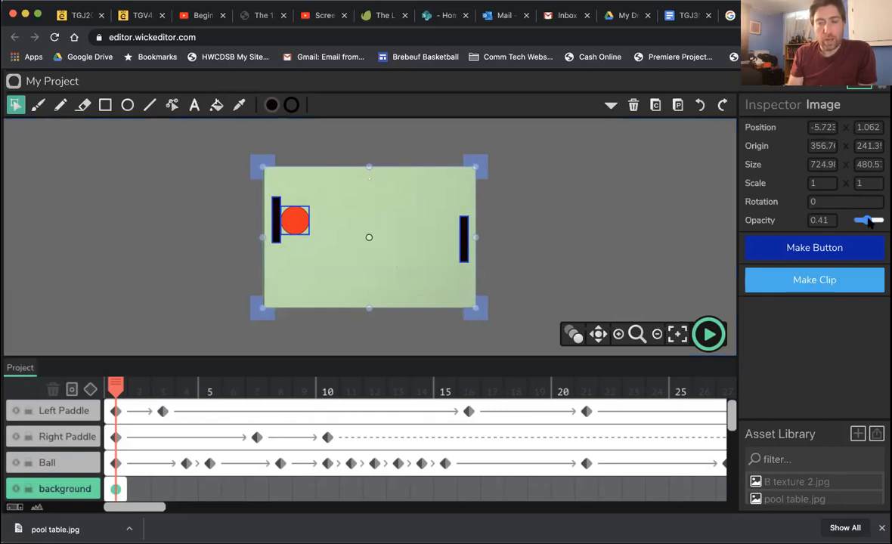
{"action": "left_click_drag", "start_coordinate": [869, 219], "coordinate": [883, 219]}
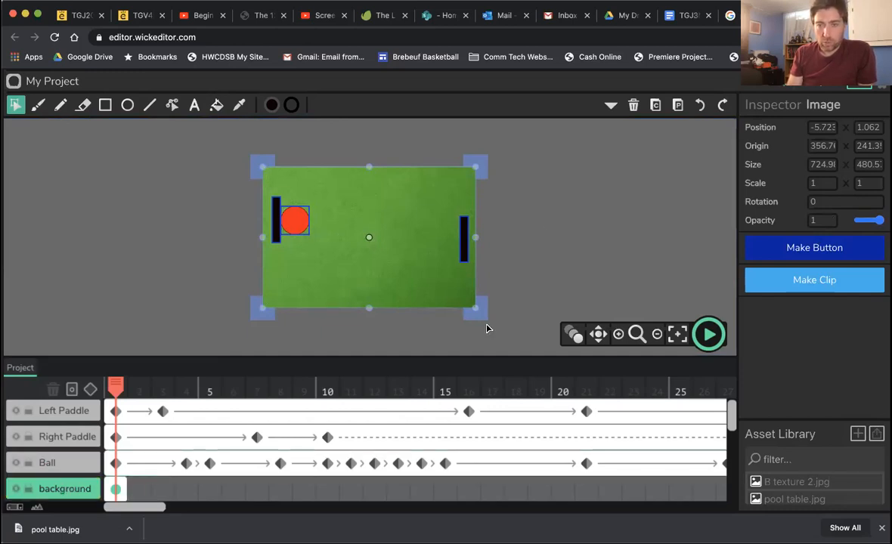
Step: Extend the background layer's frame to a length of 59, matching the other layers, and preview the animation
{"action": "left_click_drag", "start_coordinate": [135, 389], "coordinate": [115, 399]}
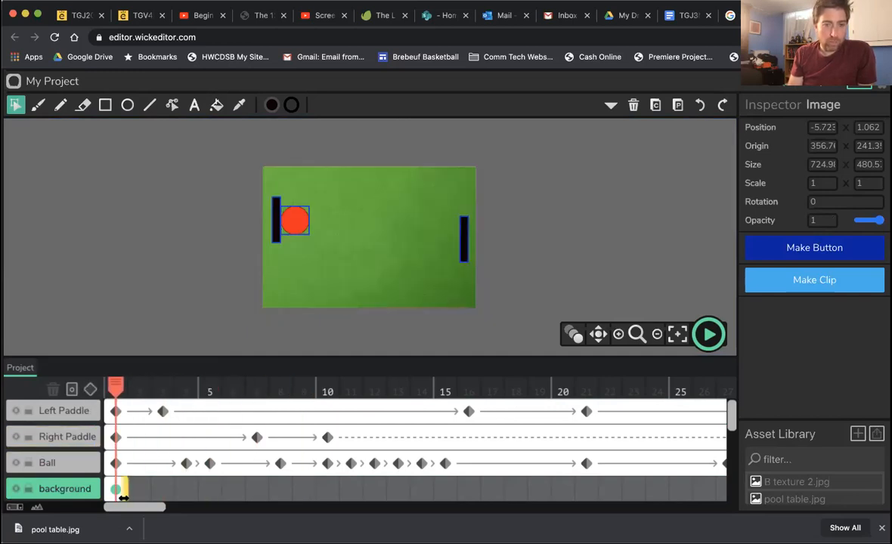
{"action": "left_click_drag", "start_coordinate": [125, 492], "coordinate": [778, 475]}
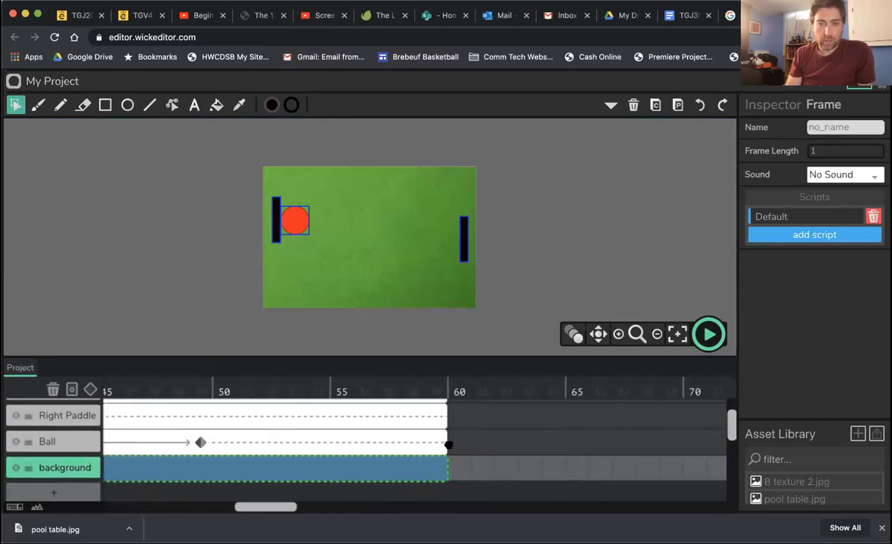
{"action": "left_click_drag", "start_coordinate": [448, 452], "coordinate": [451, 455]}
{"action": "left_click_drag", "start_coordinate": [265, 387], "coordinate": [66, 390]}
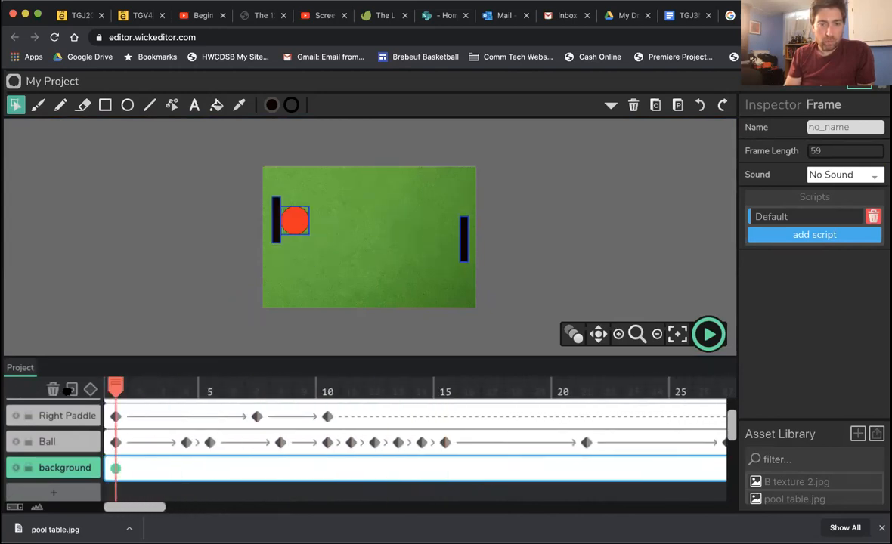
{"action": "left_click", "coordinate": [708, 335]}
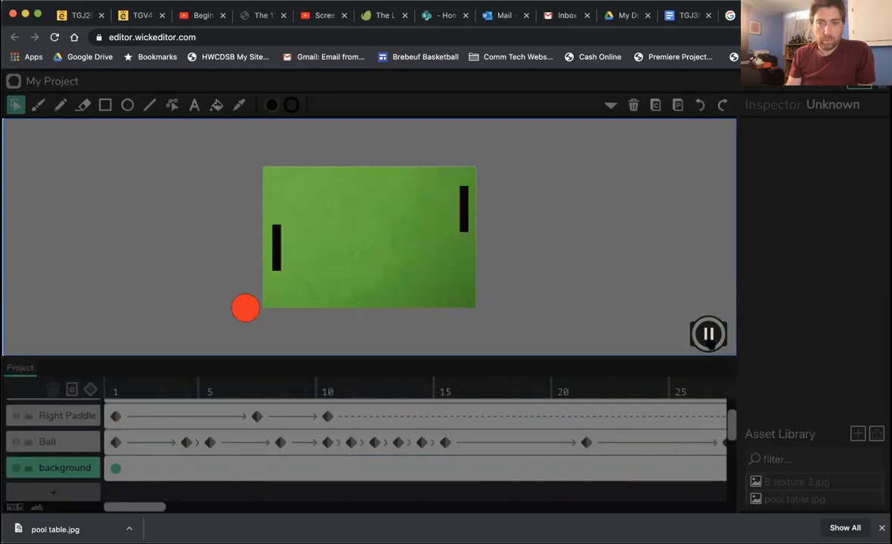
{"action": "left_click", "coordinate": [708, 335]}
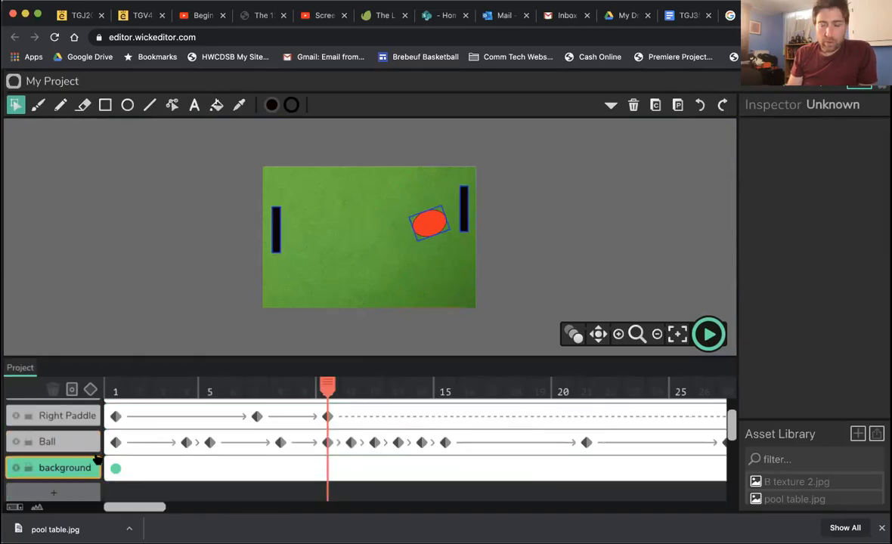
Step: Add a new layer directly above the background layer and create a frame at frame 1 on it
{"action": "left_click", "coordinate": [58, 494]}
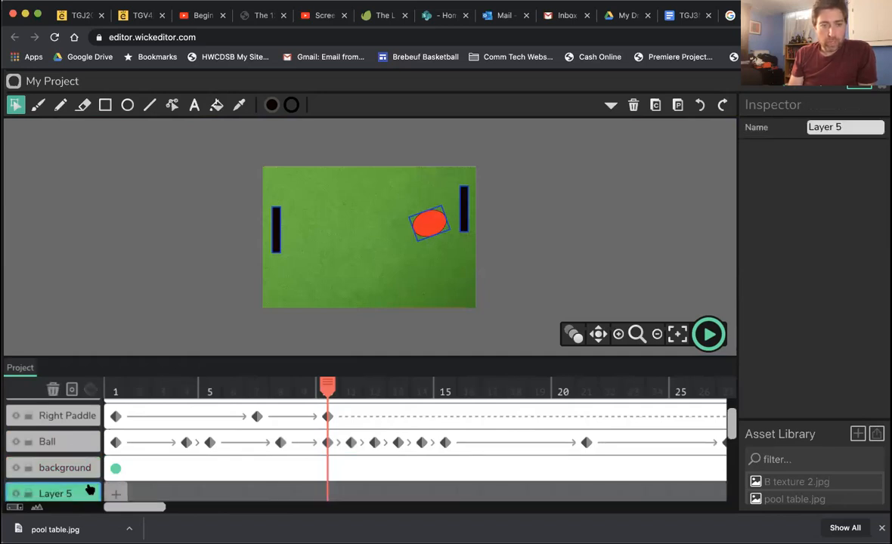
{"action": "left_click_drag", "start_coordinate": [62, 467], "coordinate": [63, 462]}
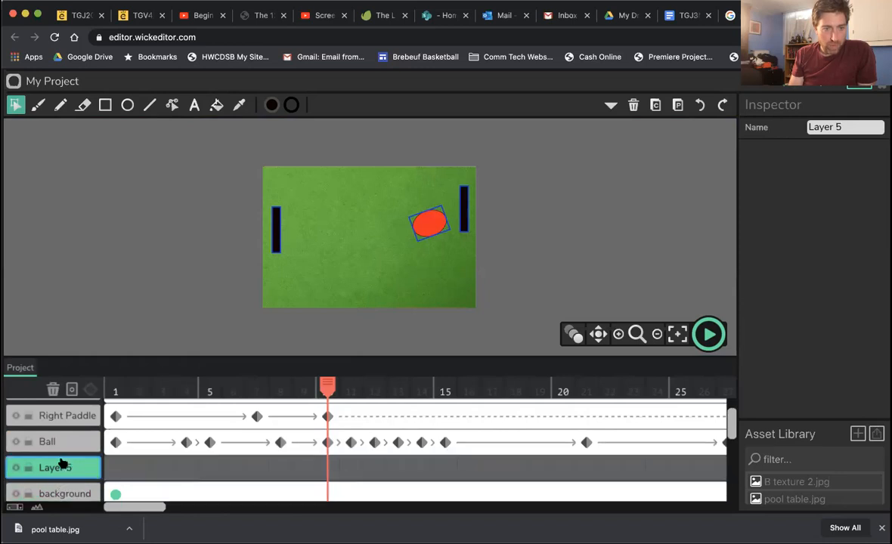
{"action": "left_click", "coordinate": [113, 469]}
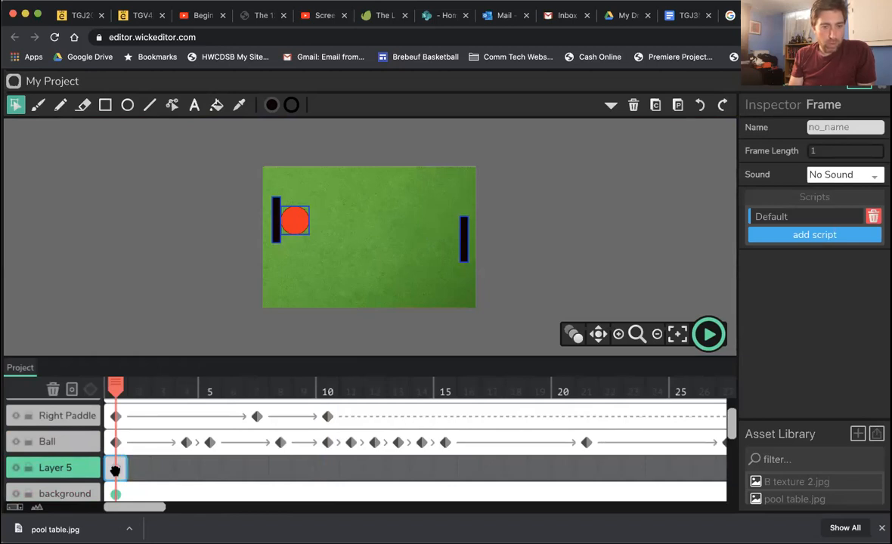
{"action": "mouse_move", "coordinate": [115, 470]}
{"action": "left_mouse_down"}
{"action": "mouse_move", "coordinate": [144, 470]}
{"action": "mouse_move", "coordinate": [113, 469]}
{"action": "left_mouse_up"}
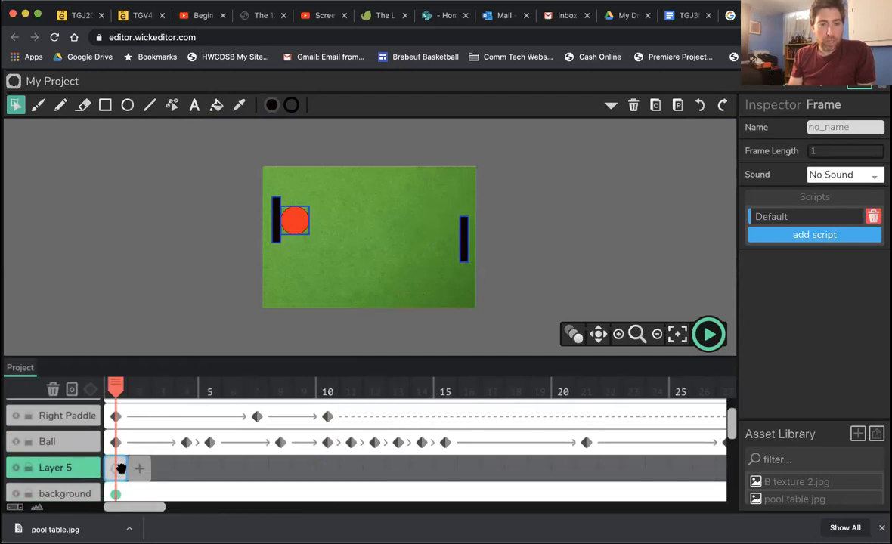
Step: Shift the new layer's frame to start at frame 50 and extend it to a length of 10
{"action": "left_click_drag", "start_coordinate": [117, 469], "coordinate": [347, 468]}
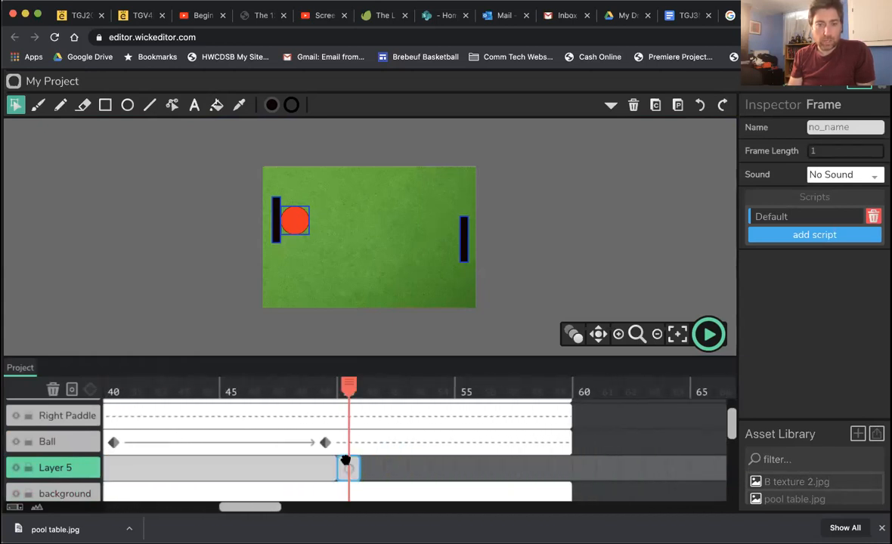
{"action": "left_click_drag", "start_coordinate": [270, 398], "coordinate": [328, 397]}
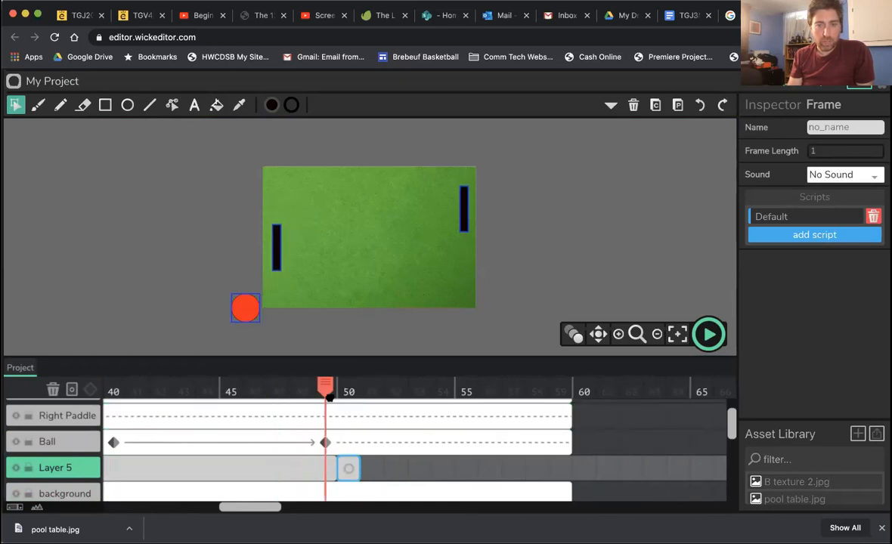
{"action": "left_click", "coordinate": [350, 399]}
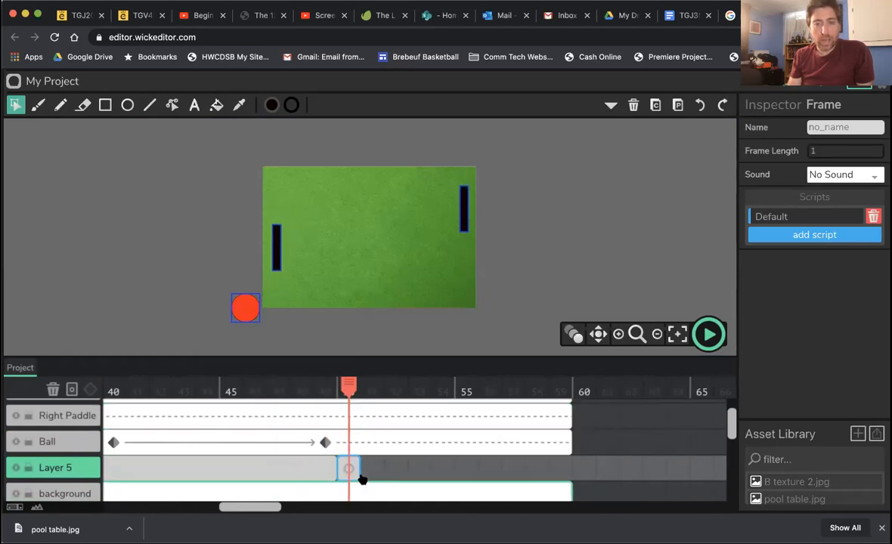
{"action": "left_click_drag", "start_coordinate": [358, 473], "coordinate": [572, 471]}
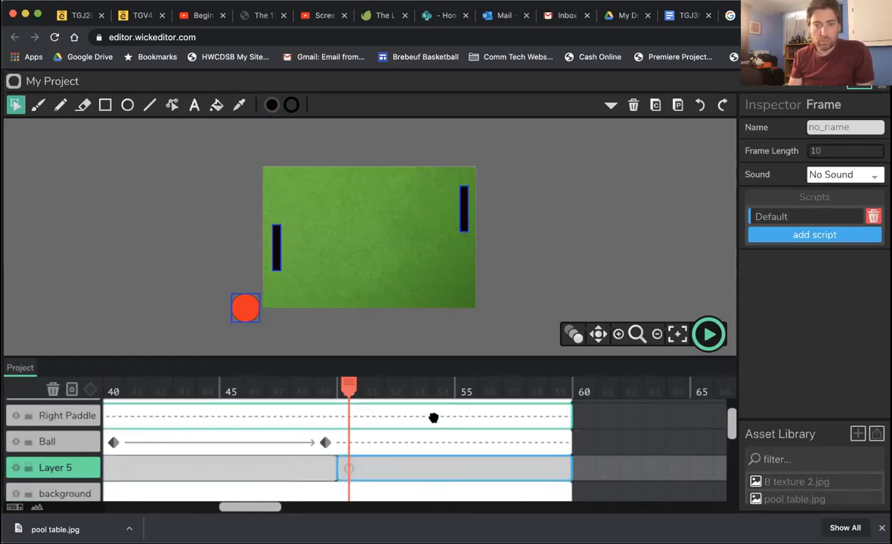
{"action": "left_click", "coordinate": [355, 477]}
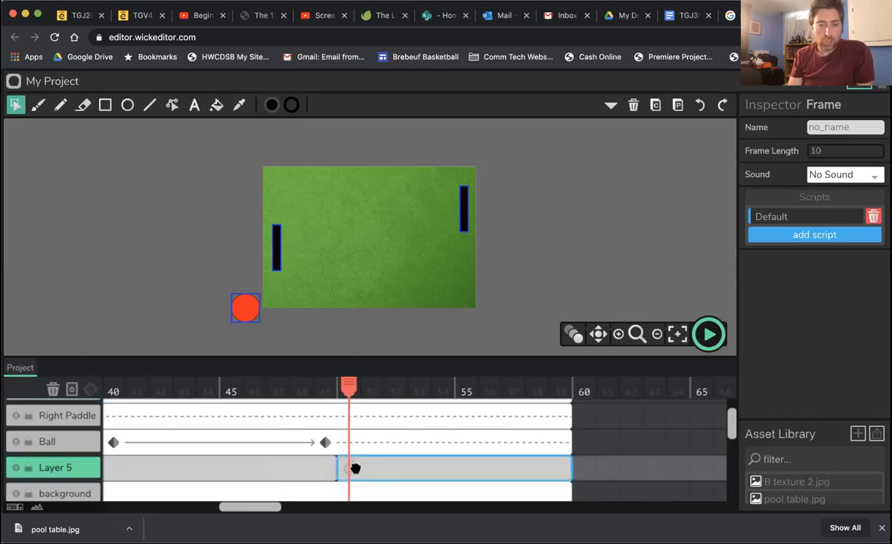
Step: Add a two-line text on the pool table at frame 50 with the winner's name above the word WINS
{"action": "left_click", "coordinate": [195, 108]}
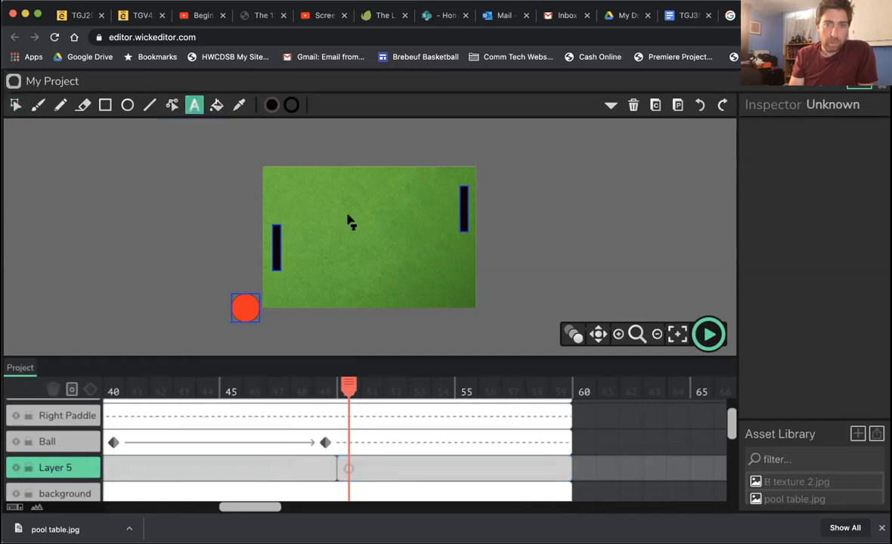
{"action": "left_click", "coordinate": [325, 219]}
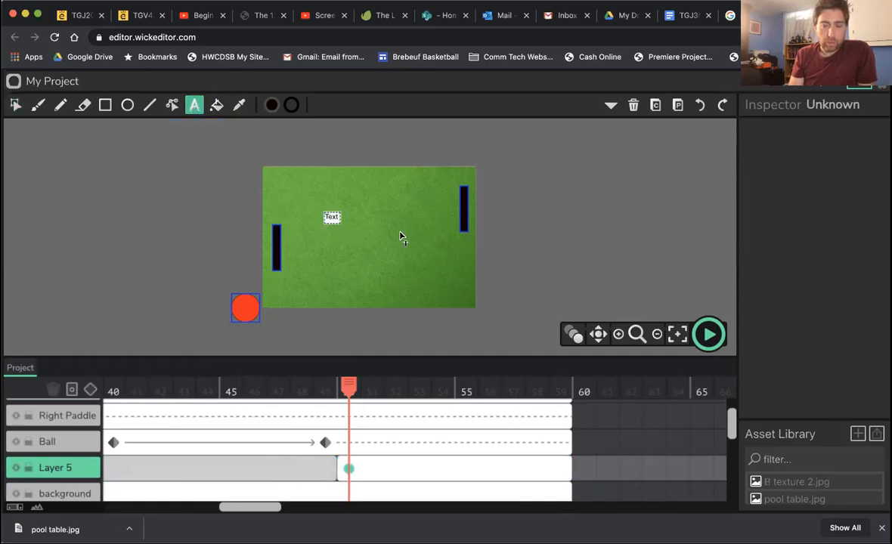
{"action": "left_click", "coordinate": [326, 219]}
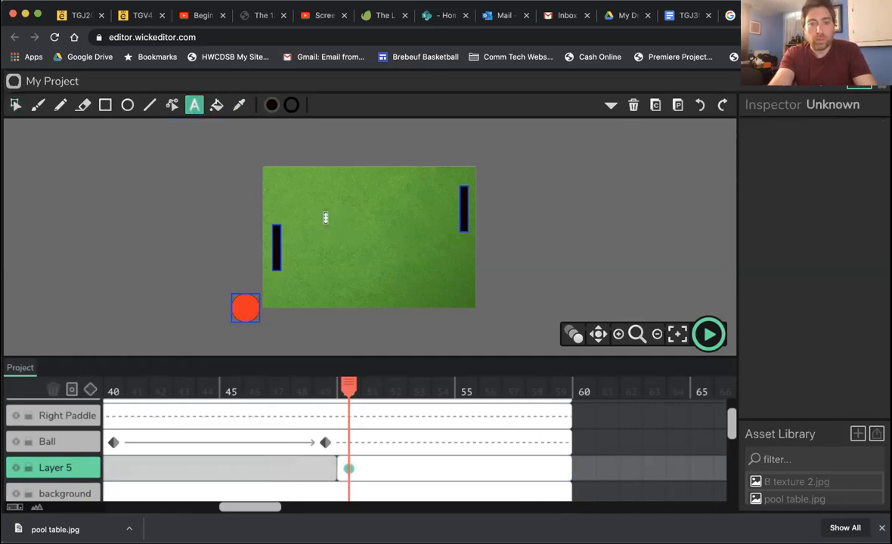
{"action": "type", "text": "DUNPHY"}
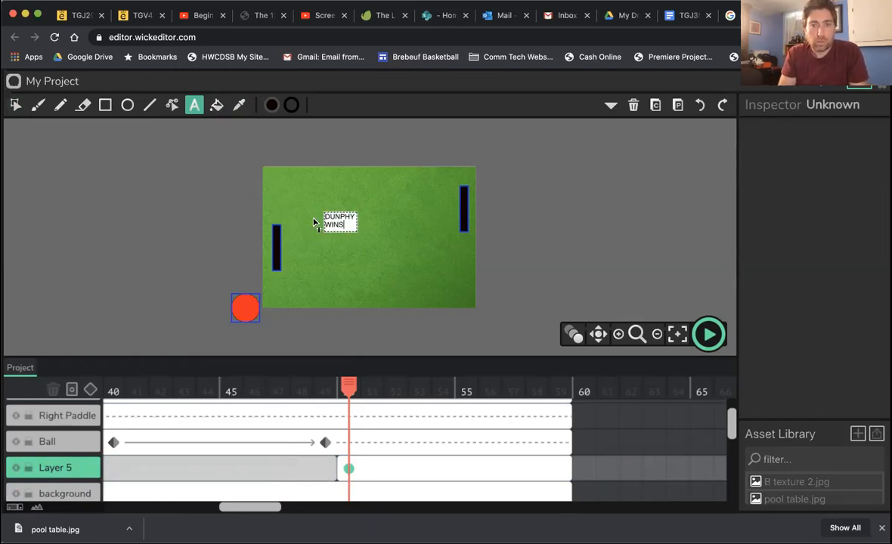
{"action": "left_click", "coordinate": [336, 218]}
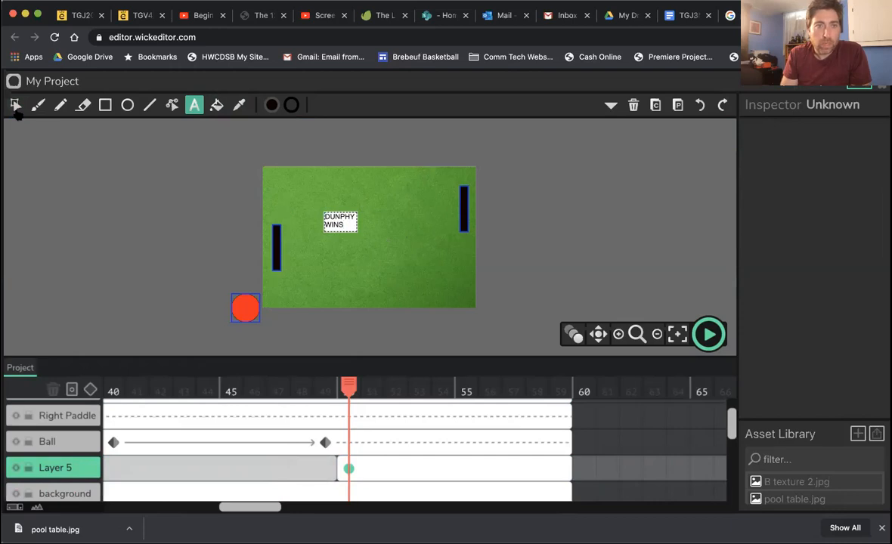
{"action": "left_click", "coordinate": [15, 106]}
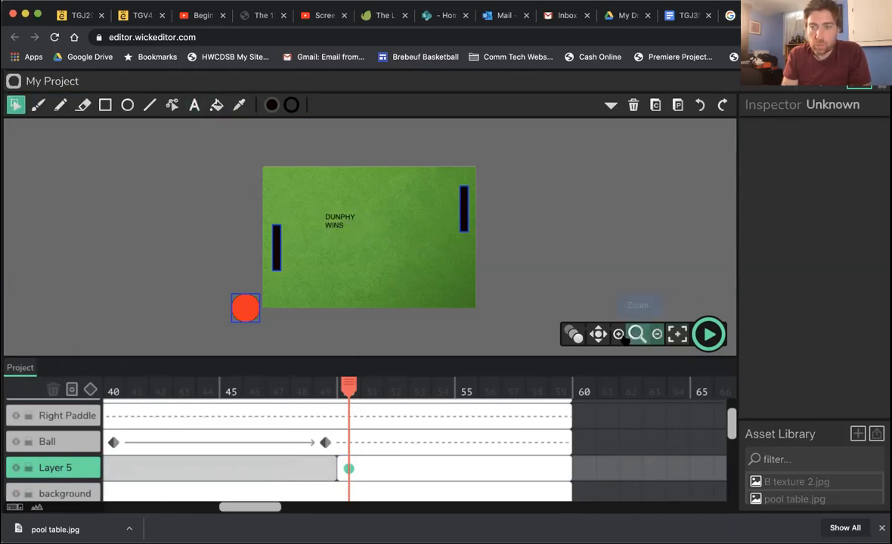
{"action": "double_click", "coordinate": [618, 334]}
{"action": "left_click", "coordinate": [618, 334]}
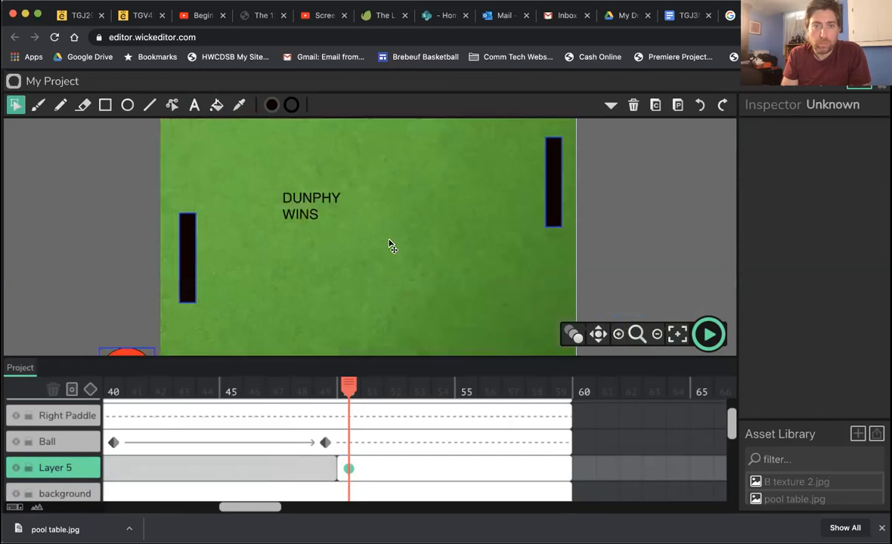
{"action": "left_click", "coordinate": [266, 190]}
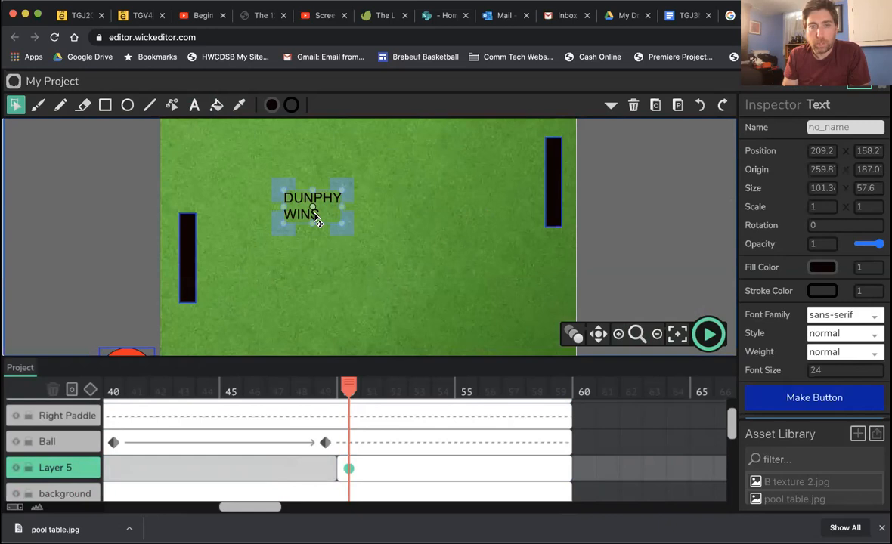
{"action": "left_click", "coordinate": [194, 104]}
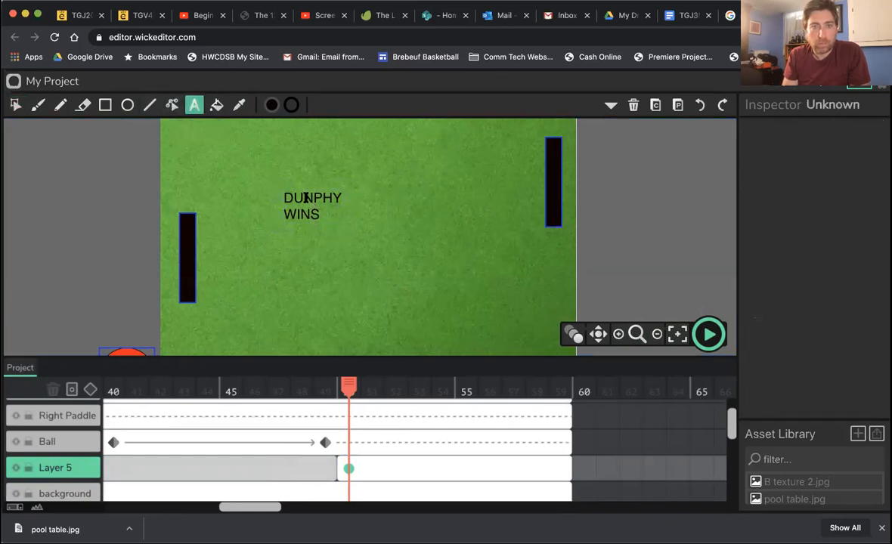
{"action": "left_click", "coordinate": [318, 214]}
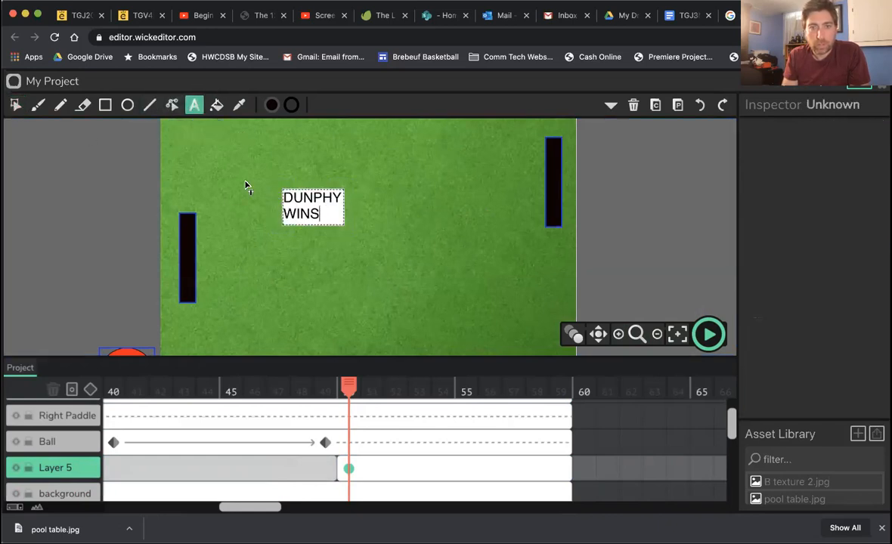
{"action": "left_click_drag", "start_coordinate": [321, 209], "coordinate": [288, 195]}
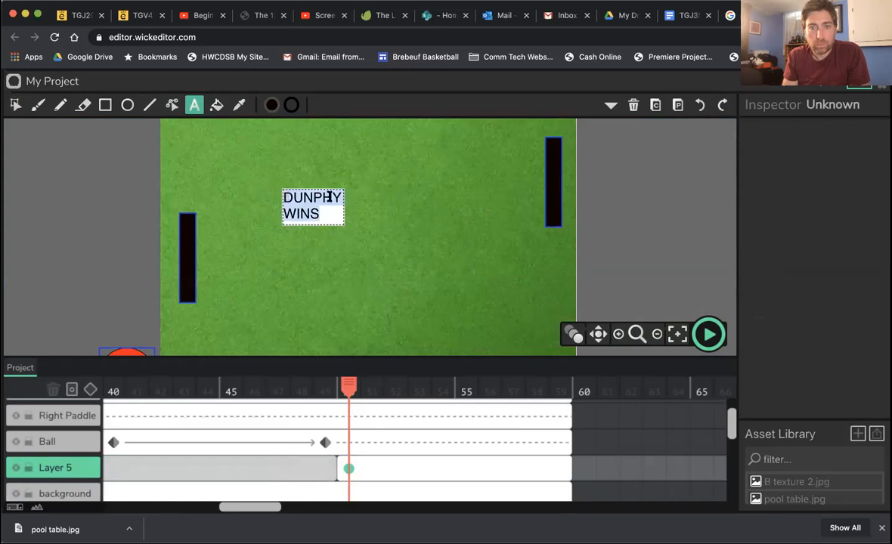
{"action": "left_click", "coordinate": [15, 104]}
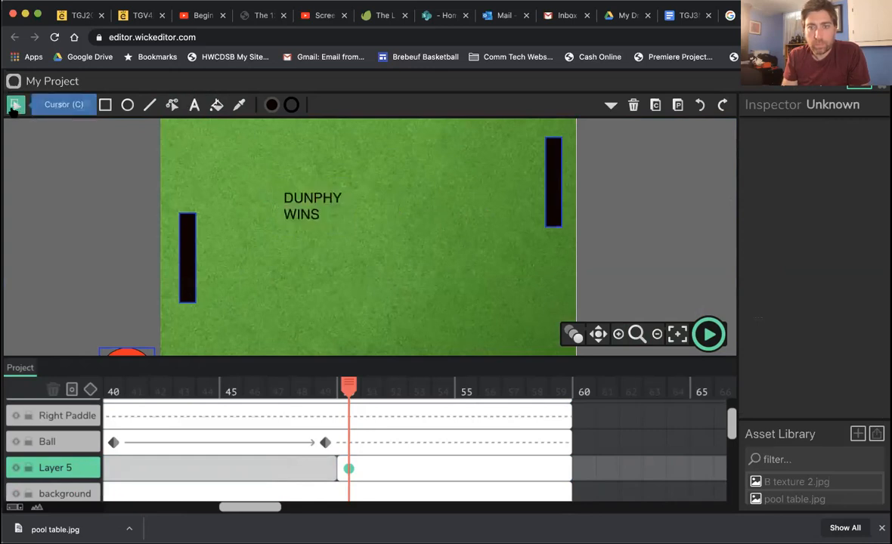
Step: Set the winner text's font family to Anton and its style to italic
{"action": "left_click", "coordinate": [302, 211]}
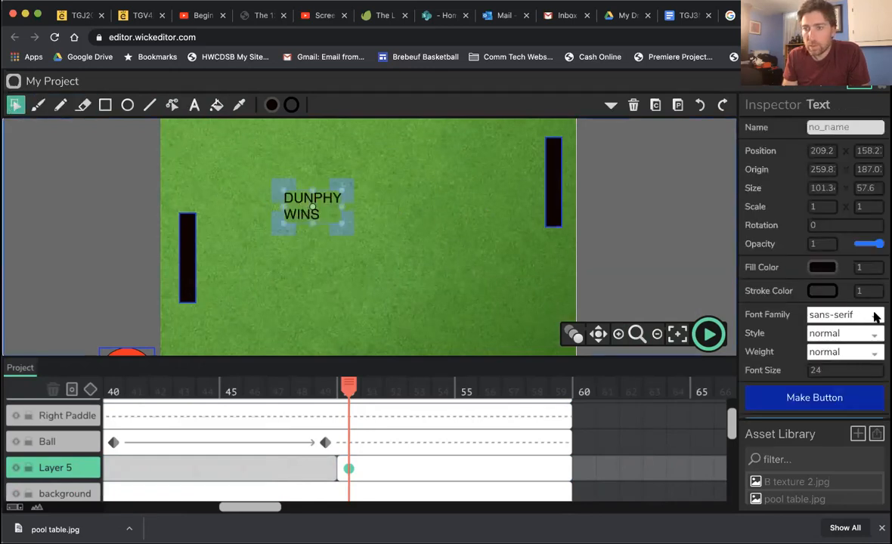
{"action": "left_click", "coordinate": [874, 316]}
{"action": "scroll", "coordinate": [858, 367], "scroll_direction": "down", "scroll_amount": 3}
{"action": "scroll", "coordinate": [858, 366], "scroll_direction": "down", "scroll_amount": 2}
{"action": "left_click", "coordinate": [820, 367]}
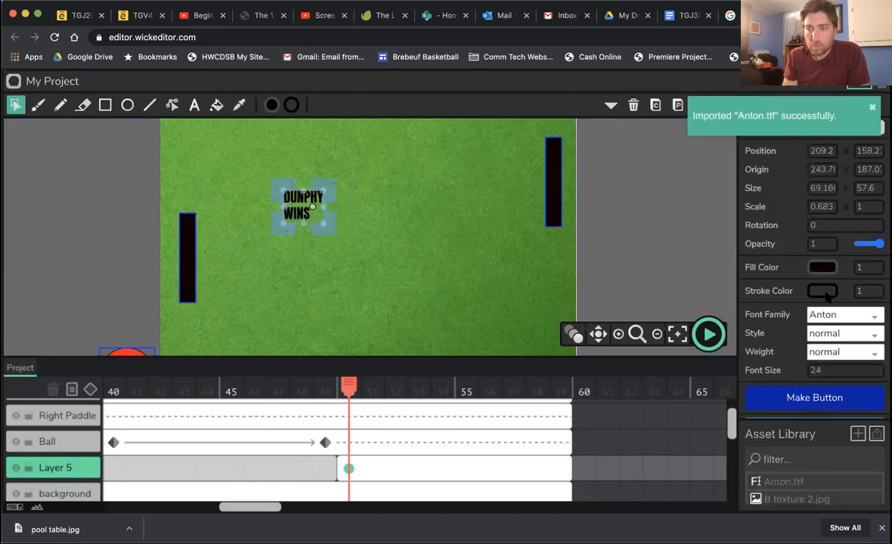
{"action": "left_click", "coordinate": [860, 352]}
{"action": "left_click", "coordinate": [860, 352]}
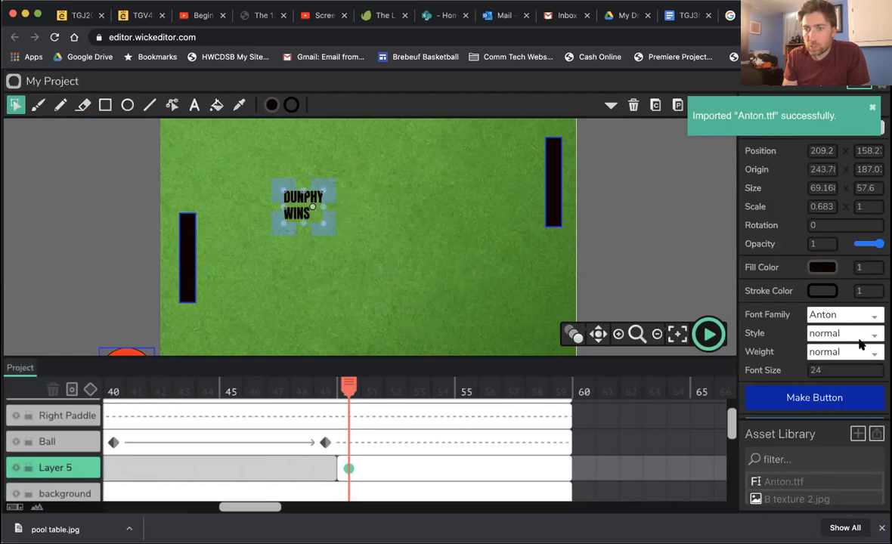
{"action": "left_click", "coordinate": [859, 333]}
{"action": "left_click", "coordinate": [824, 366]}
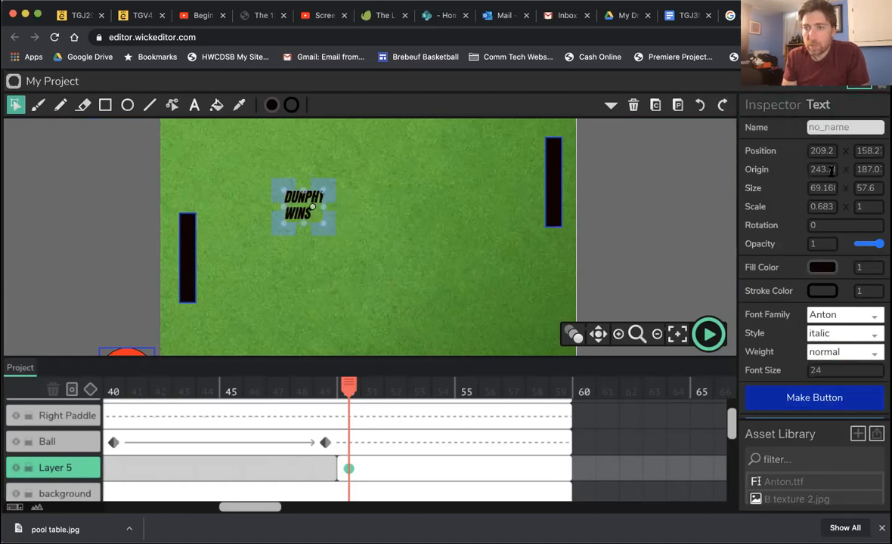
Step: Indent the word WINS in the winner text so it is centred under the winner's name
{"action": "scroll", "coordinate": [779, 320], "scroll_direction": "down", "scroll_amount": 2}
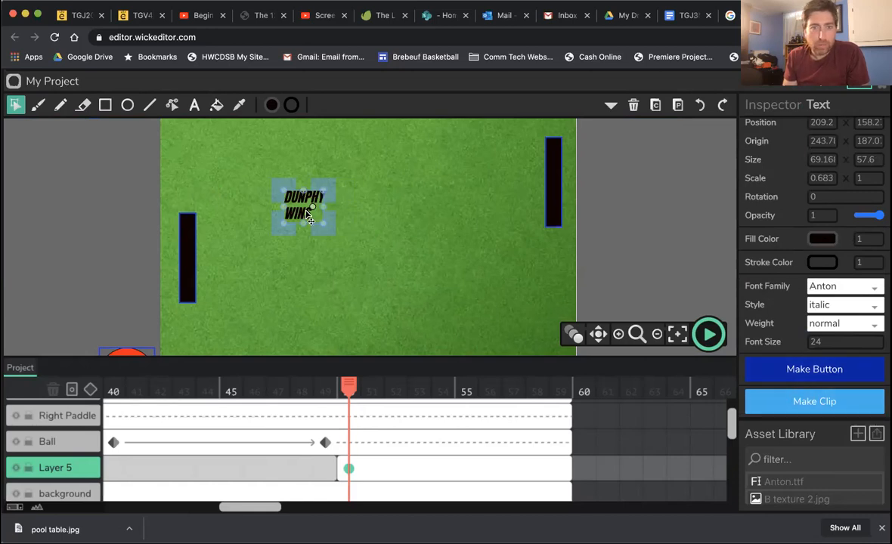
{"action": "left_click", "coordinate": [194, 105]}
{"action": "left_click", "coordinate": [285, 213]}
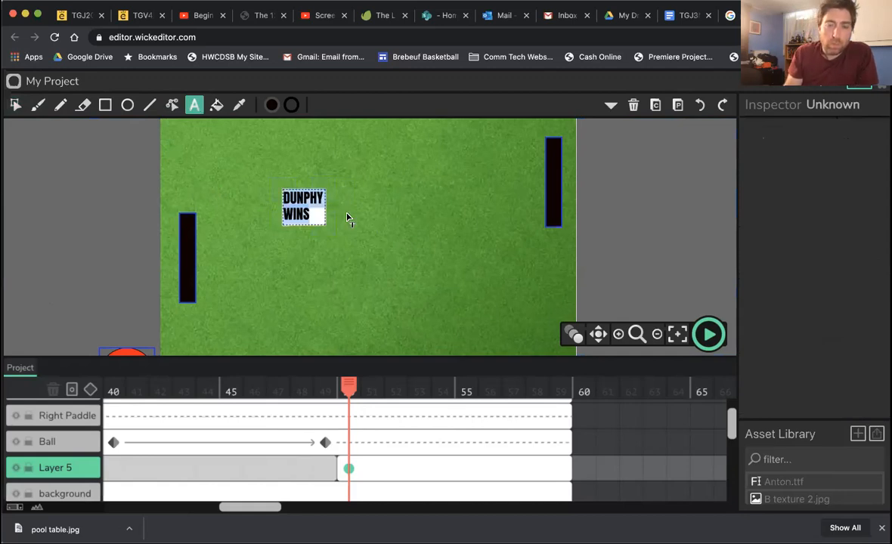
{"action": "left_click", "coordinate": [286, 212]}
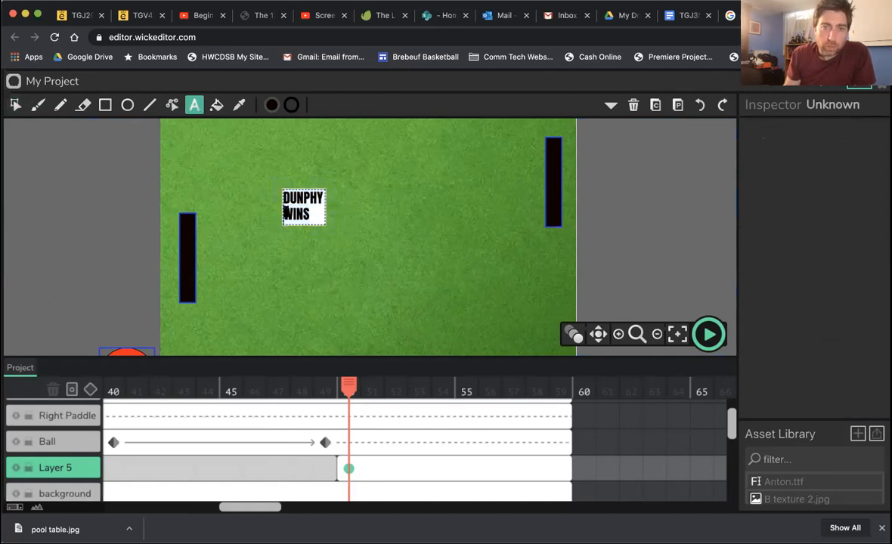
{"action": "key", "text": "BackSpace"}
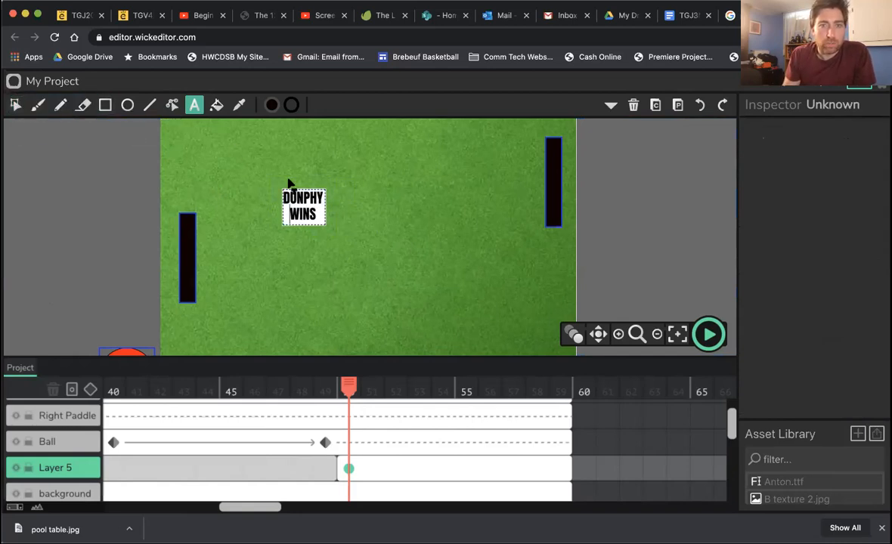
{"action": "left_click", "coordinate": [15, 104]}
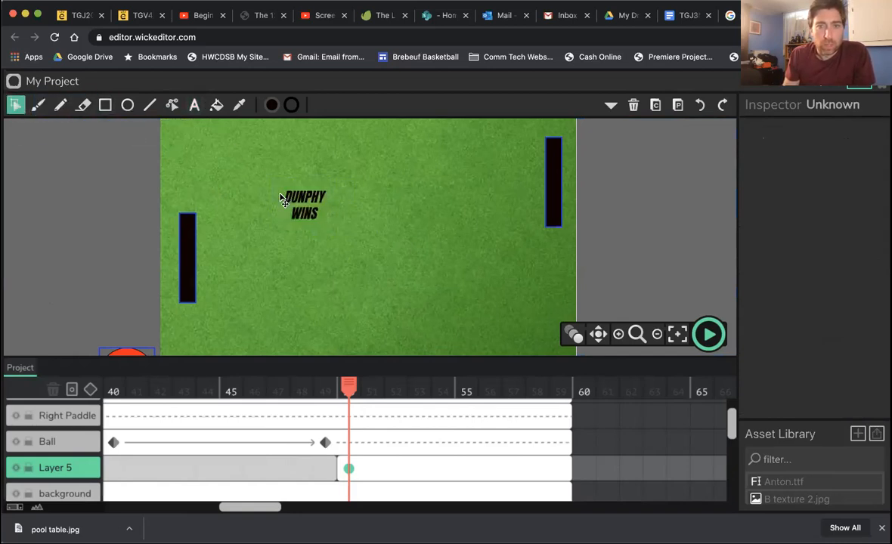
Step: Enlarge the winner text to about 183 by 152 and move it to the upper middle of the pool table
{"action": "left_click", "coordinate": [314, 211]}
{"action": "left_click_drag", "start_coordinate": [328, 188], "coordinate": [355, 163]}
{"action": "left_click_drag", "start_coordinate": [314, 211], "coordinate": [366, 226]}
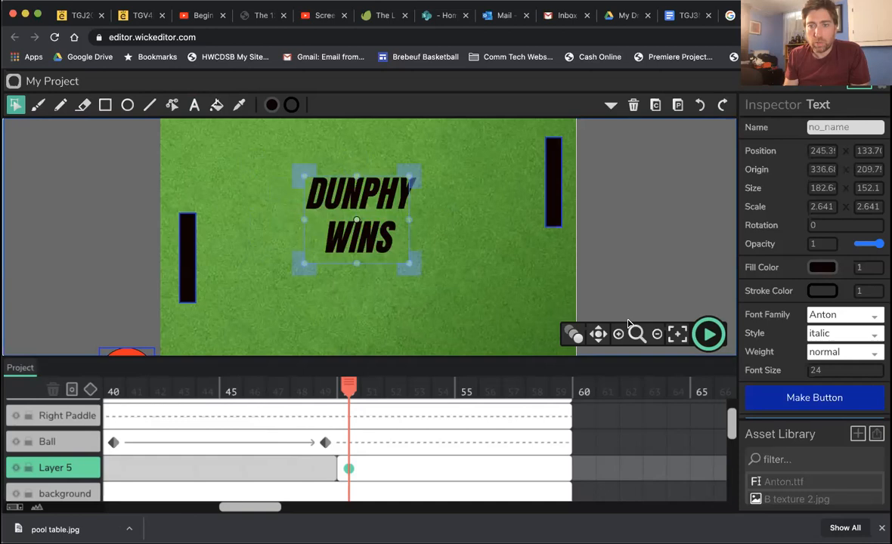
Step: Move the winner text just below the pool table, outside the stage, and add a tween for it at frame 50
{"action": "left_click", "coordinate": [657, 333]}
{"action": "left_click", "coordinate": [657, 334]}
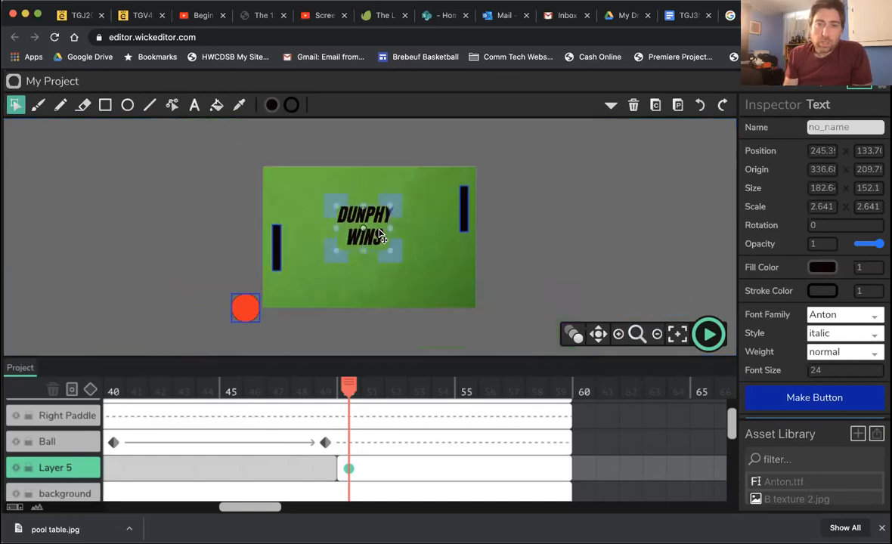
{"action": "left_click_drag", "start_coordinate": [374, 240], "coordinate": [378, 346]}
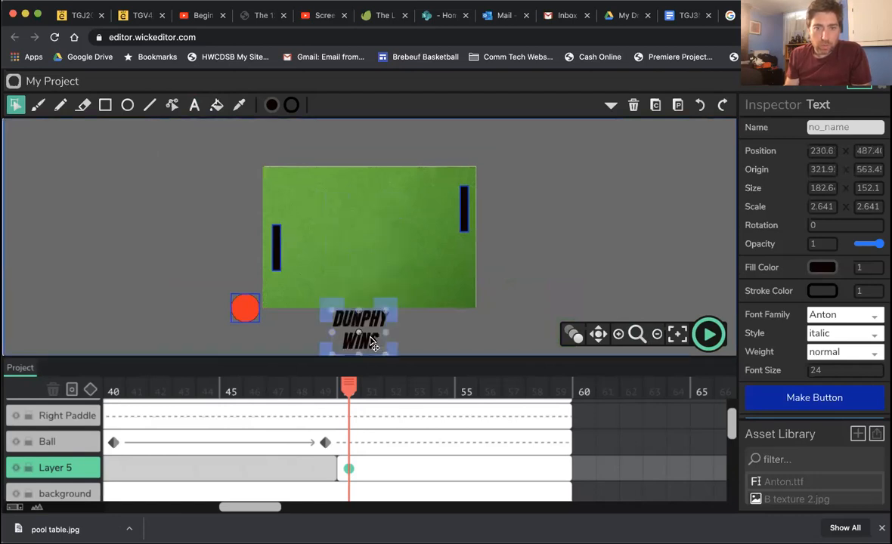
{"action": "left_click", "coordinate": [352, 475]}
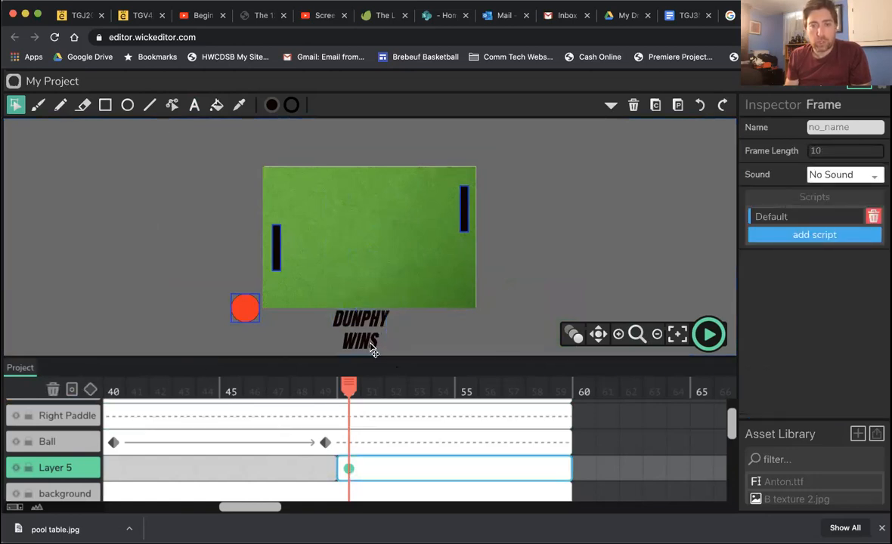
{"action": "left_click_drag", "start_coordinate": [371, 349], "coordinate": [376, 349]}
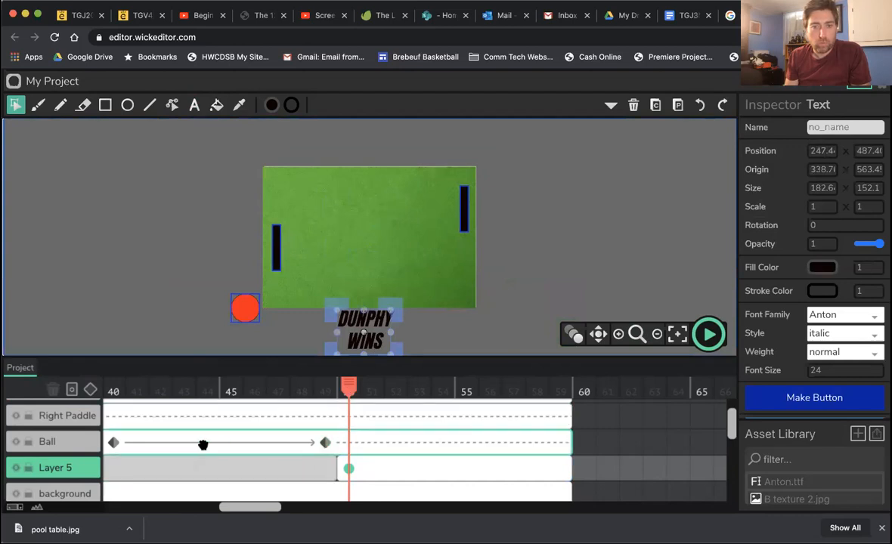
{"action": "left_click", "coordinate": [348, 469]}
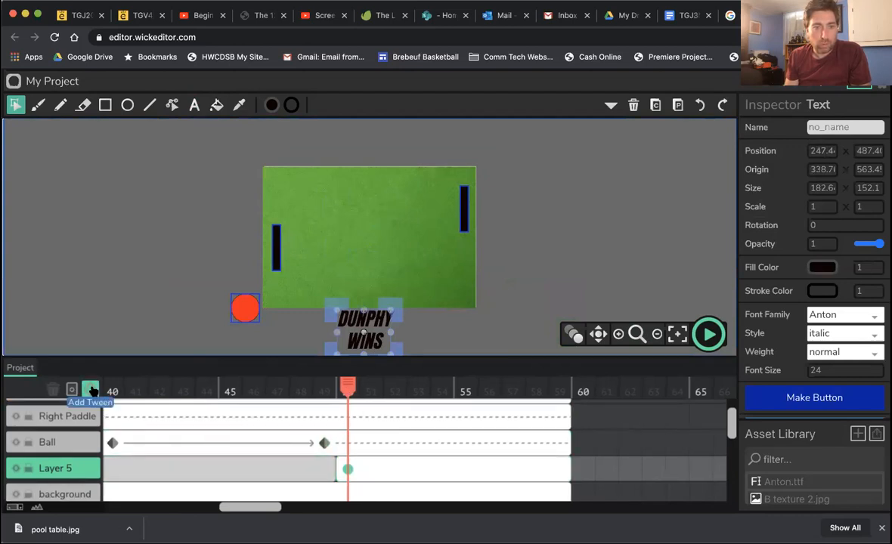
{"action": "left_click", "coordinate": [90, 389]}
Step: Add a tween at frame 54 on the winner text's layer and move the text up to the middle of the pool table
{"action": "left_click_drag", "start_coordinate": [388, 393], "coordinate": [413, 391]}
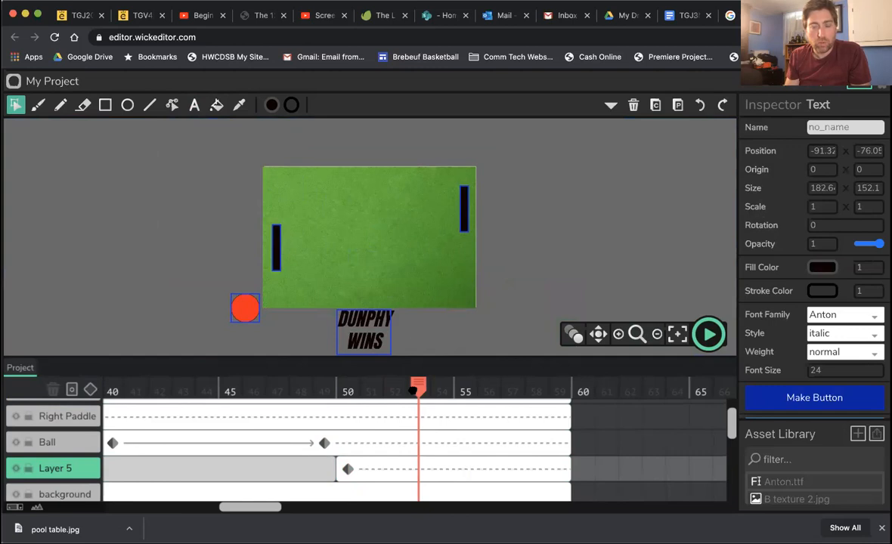
{"action": "mouse_move", "coordinate": [444, 392]}
{"action": "left_mouse_down"}
{"action": "mouse_move", "coordinate": [463, 392]}
{"action": "mouse_move", "coordinate": [441, 390]}
{"action": "left_mouse_up"}
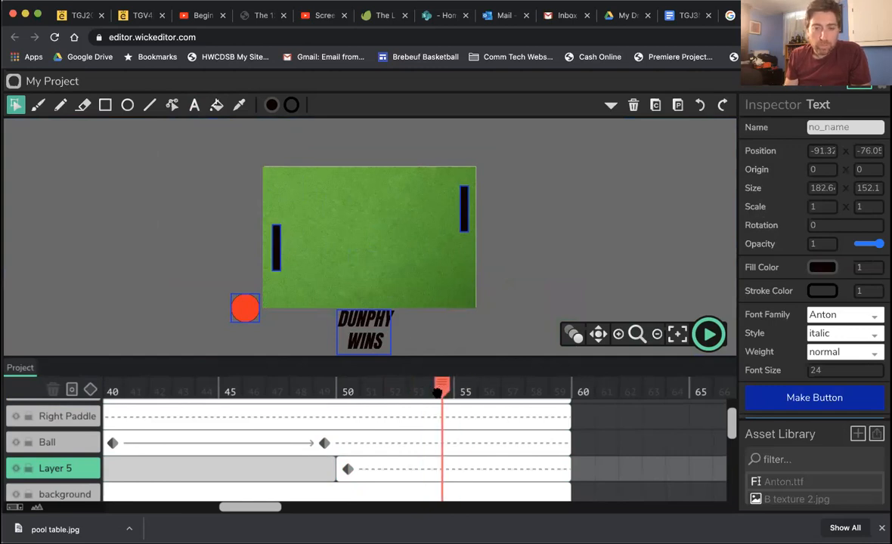
{"action": "left_click", "coordinate": [439, 474]}
{"action": "scroll", "coordinate": [440, 472], "scroll_direction": "down", "scroll_amount": 1}
{"action": "left_click", "coordinate": [442, 461]}
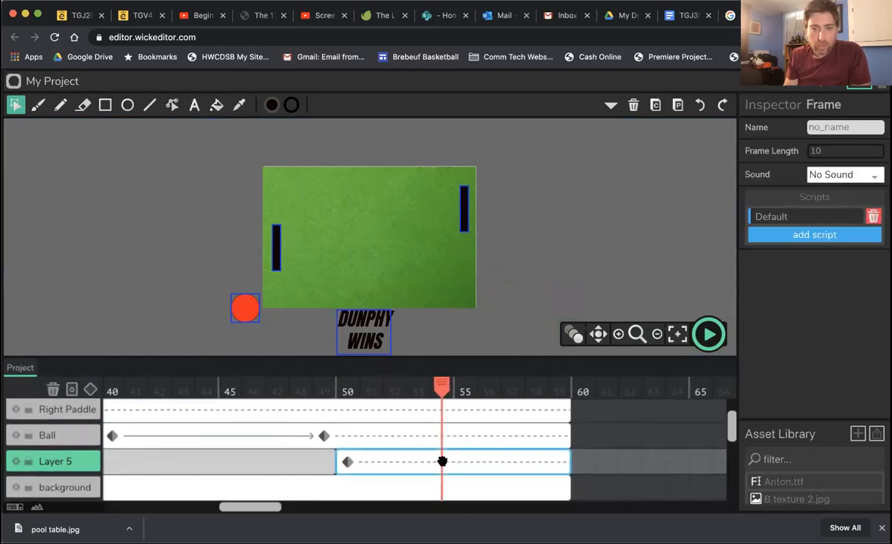
{"action": "left_click", "coordinate": [90, 391]}
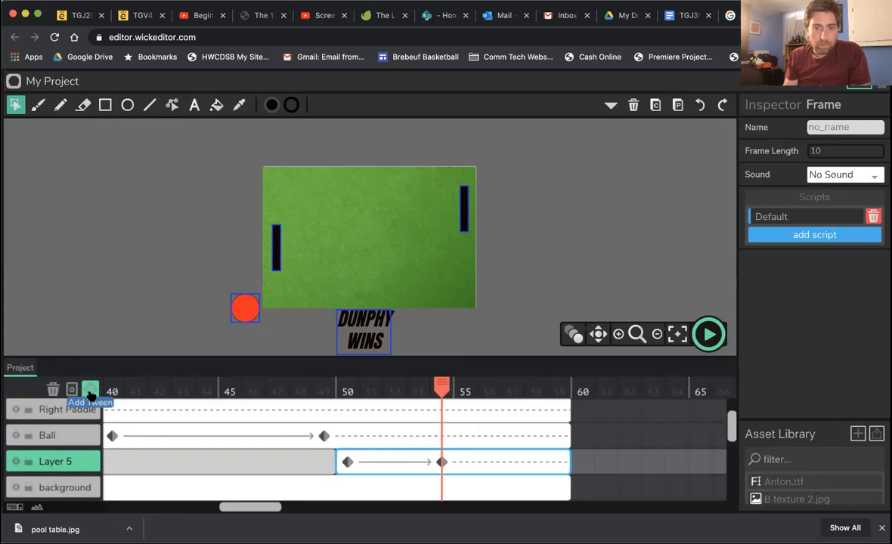
{"action": "left_click_drag", "start_coordinate": [369, 327], "coordinate": [369, 240]}
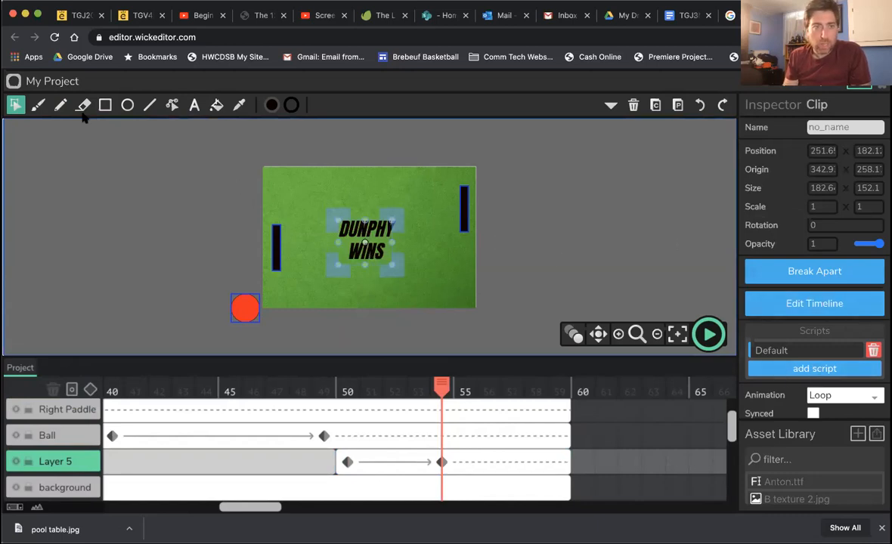
{"action": "left_click", "coordinate": [194, 105]}
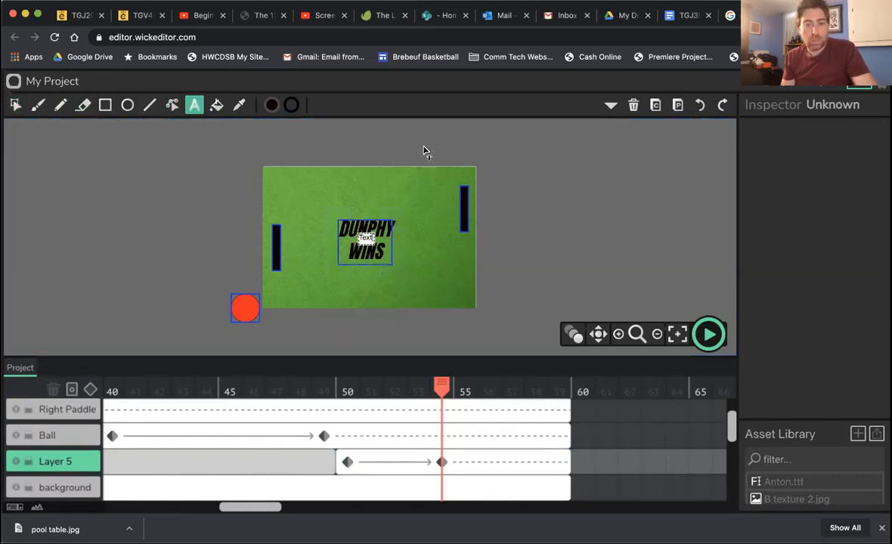
{"action": "left_click", "coordinate": [15, 105]}
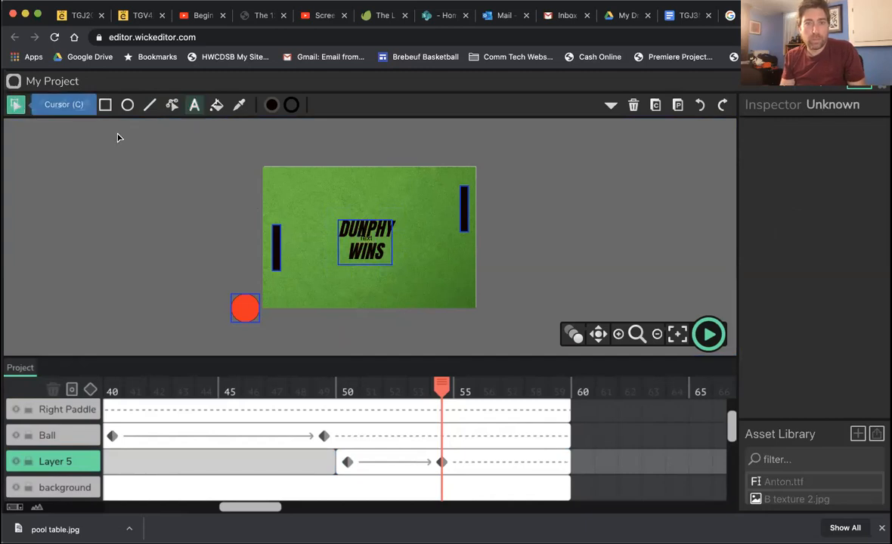
{"action": "left_click", "coordinate": [366, 241]}
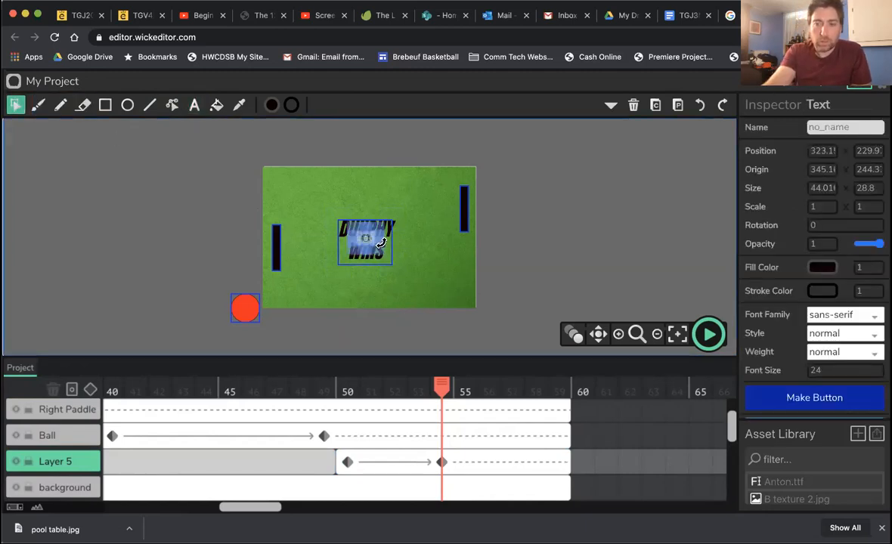
{"action": "key", "text": "Delete"}
{"action": "left_click", "coordinate": [367, 231]}
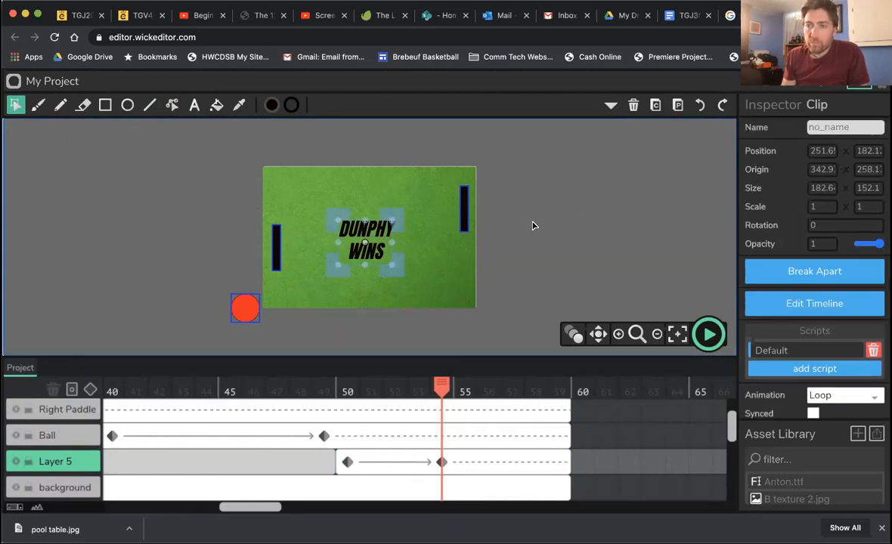
{"action": "left_click", "coordinate": [99, 204]}
Step: Rotate the winner text by about 181 degrees at its frame 50 tween below the pool table
{"action": "left_click_drag", "start_coordinate": [437, 391], "coordinate": [499, 396]}
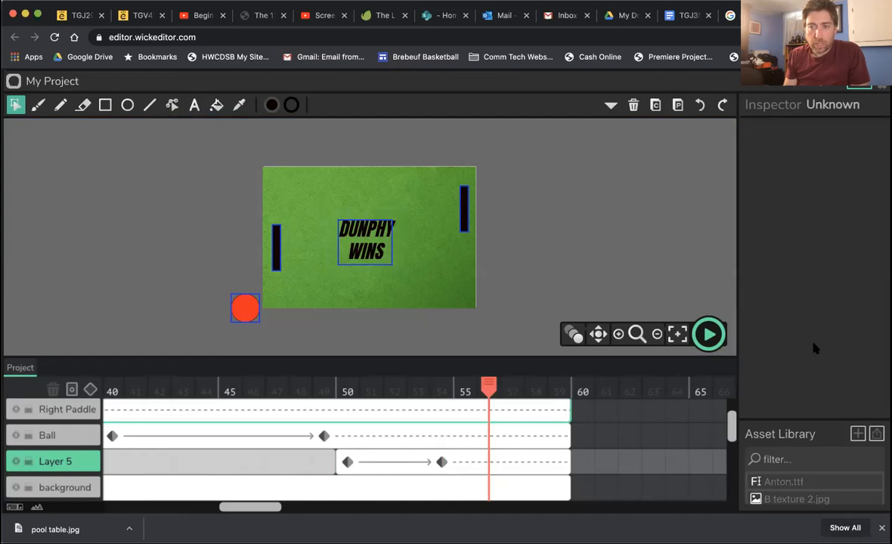
{"action": "mouse_move", "coordinate": [399, 387]}
{"action": "left_mouse_down"}
{"action": "mouse_move", "coordinate": [416, 387]}
{"action": "mouse_move", "coordinate": [385, 390]}
{"action": "left_mouse_up"}
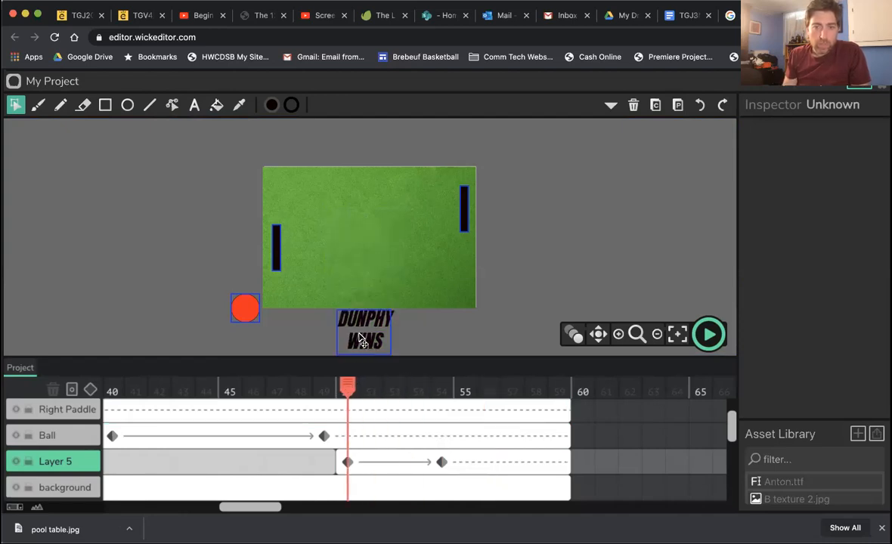
{"action": "left_click", "coordinate": [337, 315]}
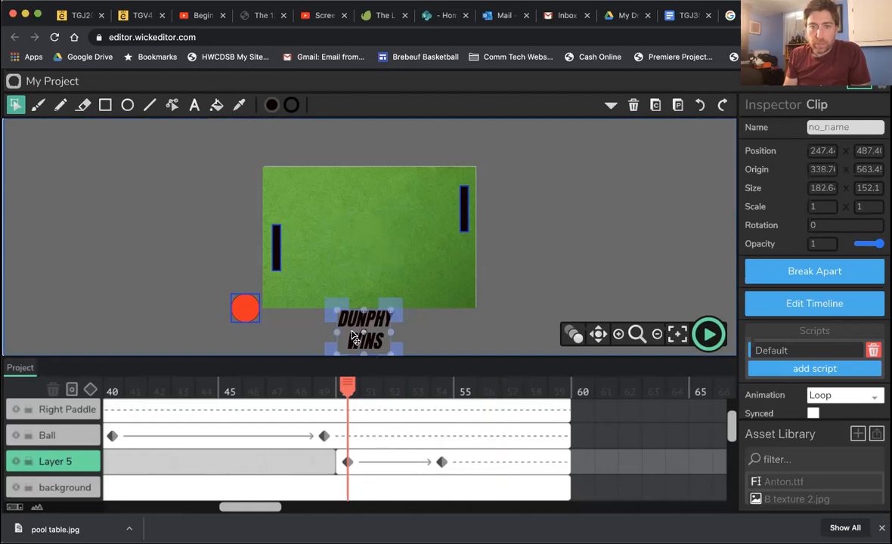
{"action": "left_click_drag", "start_coordinate": [331, 306], "coordinate": [390, 348]}
Step: Preview the animation from frame 48 to check the winner text's entrance, and stop playback
{"action": "left_click_drag", "start_coordinate": [364, 392], "coordinate": [306, 393]}
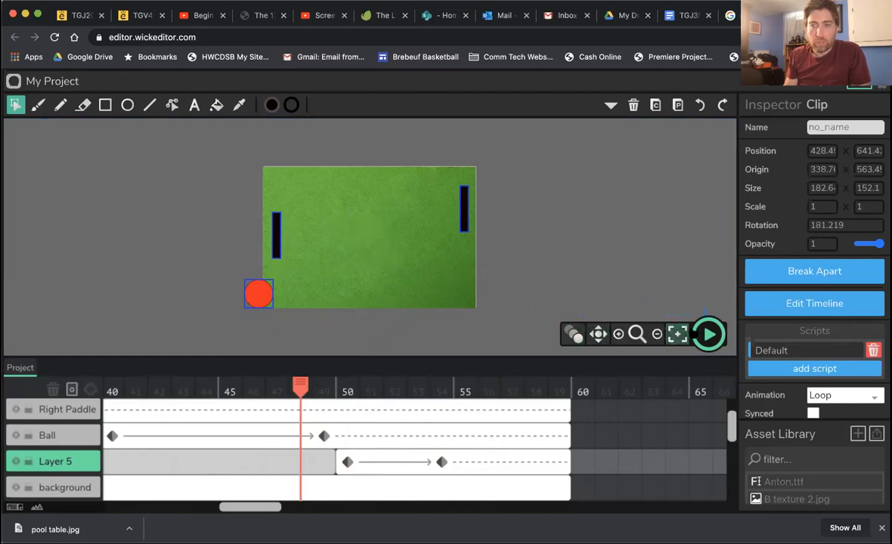
{"action": "left_click", "coordinate": [708, 334]}
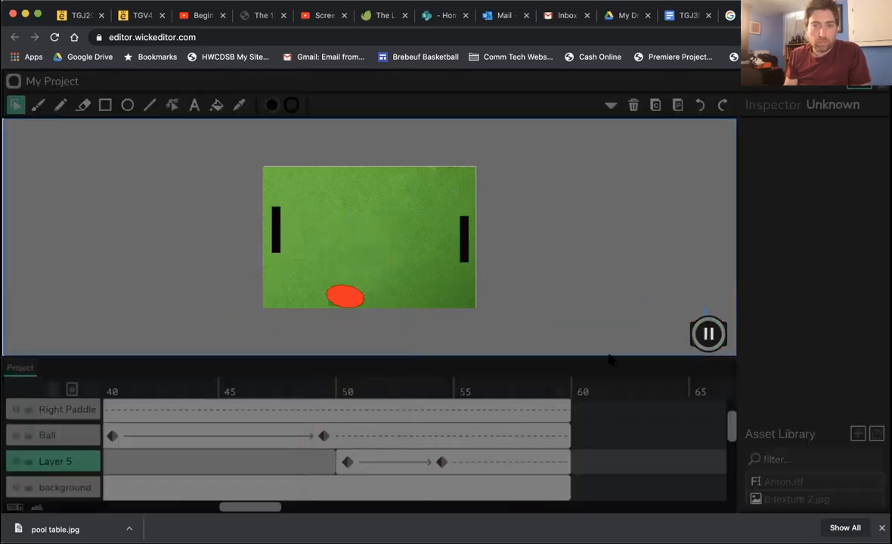
{"action": "left_click", "coordinate": [708, 334]}
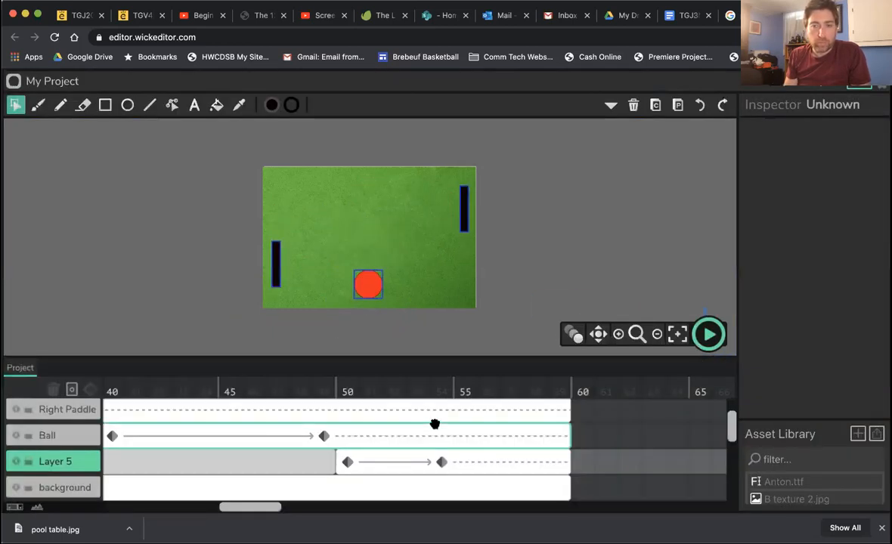
{"action": "left_click", "coordinate": [242, 463]}
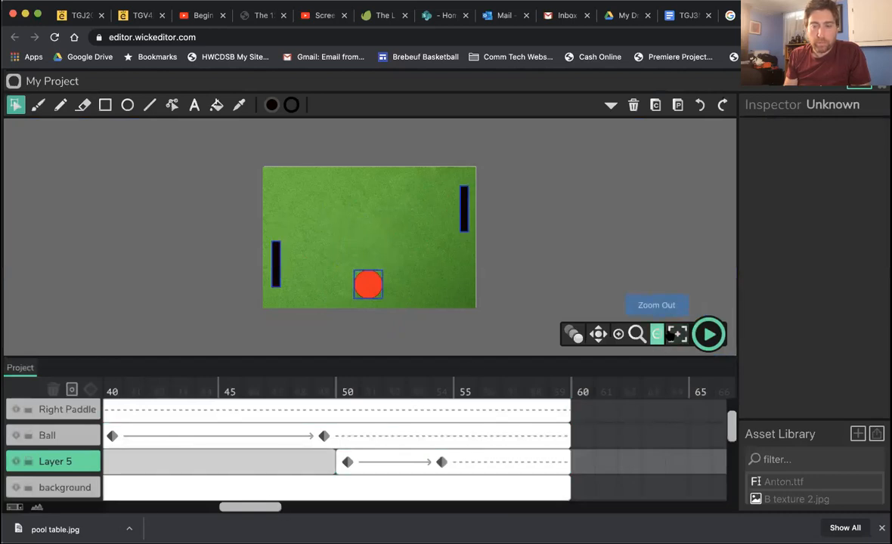
Step: Rename the winner text's layer to the winner's name followed by Wins
{"action": "left_click", "coordinate": [48, 462]}
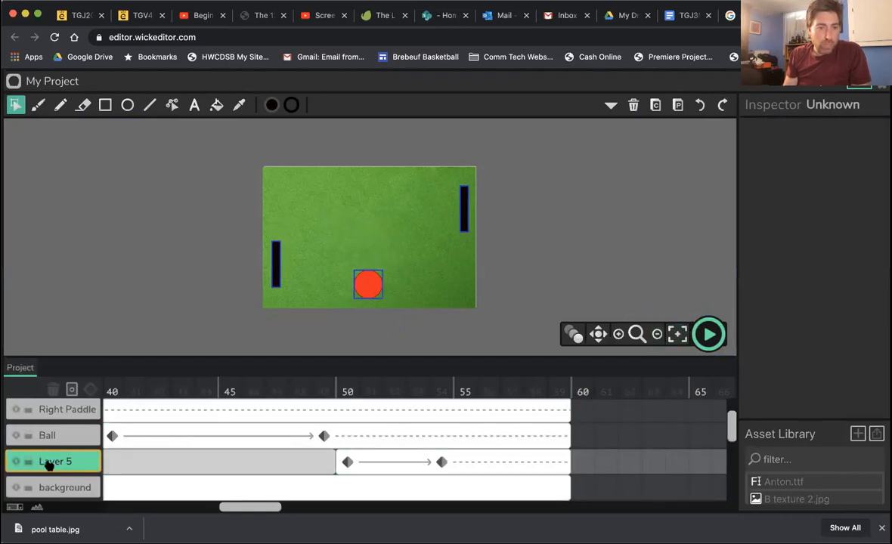
{"action": "left_click", "coordinate": [844, 124]}
{"action": "type", "text": "Dunphyj"}
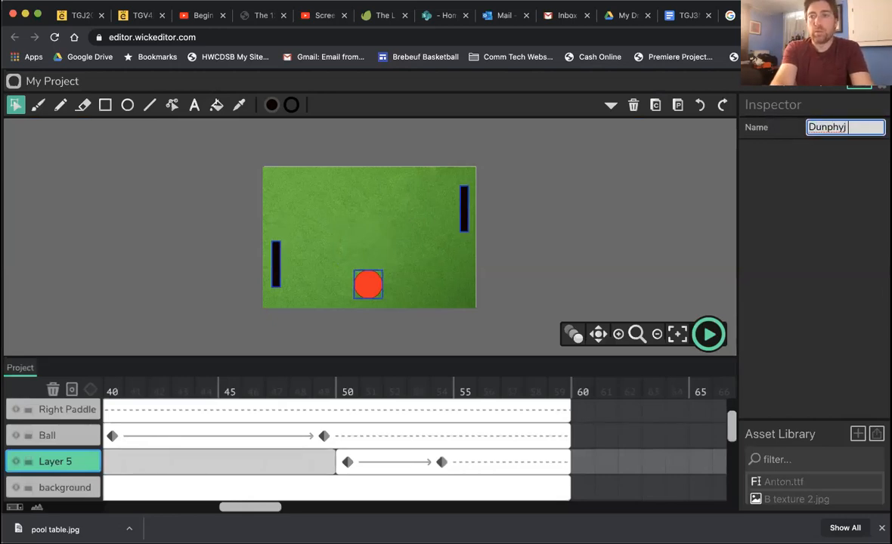
{"action": "key", "text": "BackSpace"}
{"action": "type", "text": "Wins"}
{"action": "key", "text": "Return"}
{"action": "left_click", "coordinate": [782, 181]}
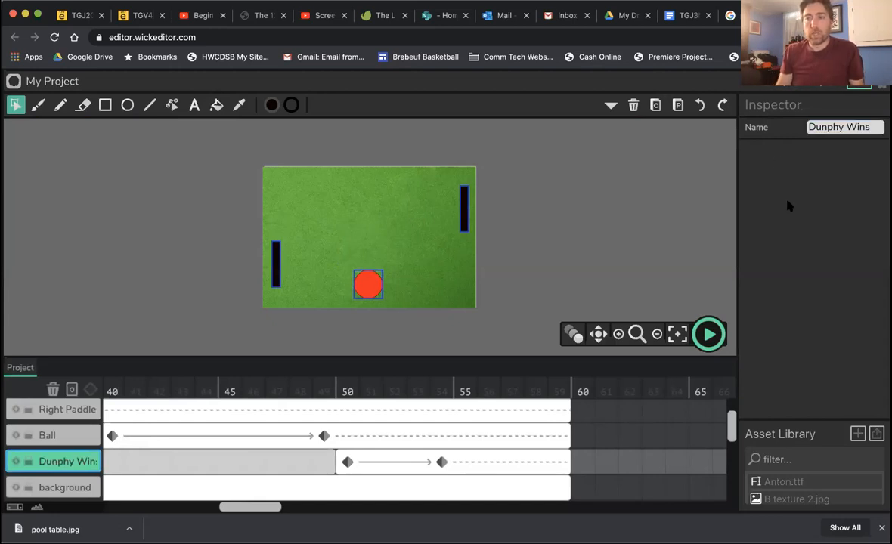
Step: Review the timeline's layers and their names: background, Left Paddle, Right Paddle, Ball and the winner text's layer
{"action": "left_click", "coordinate": [65, 485]}
{"action": "left_click", "coordinate": [332, 482]}
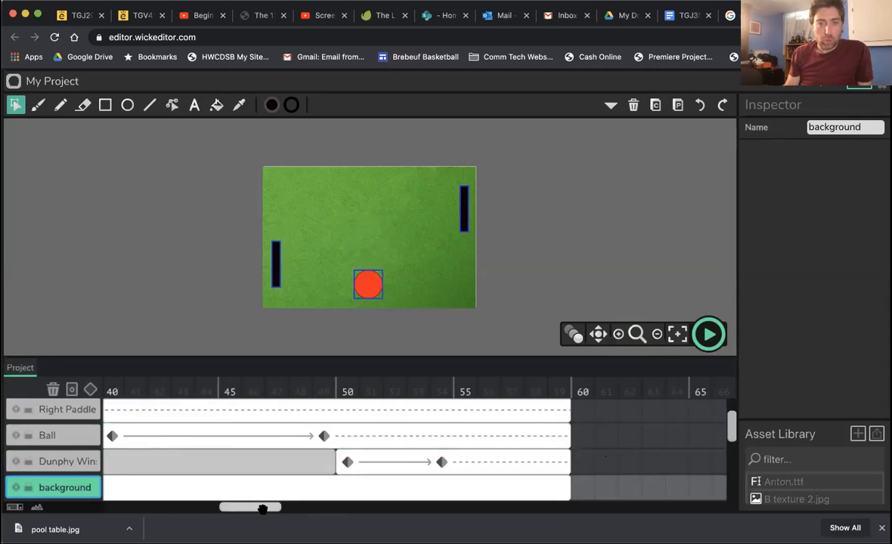
{"action": "scroll", "coordinate": [249, 469], "scroll_direction": "left", "scroll_amount": 10}
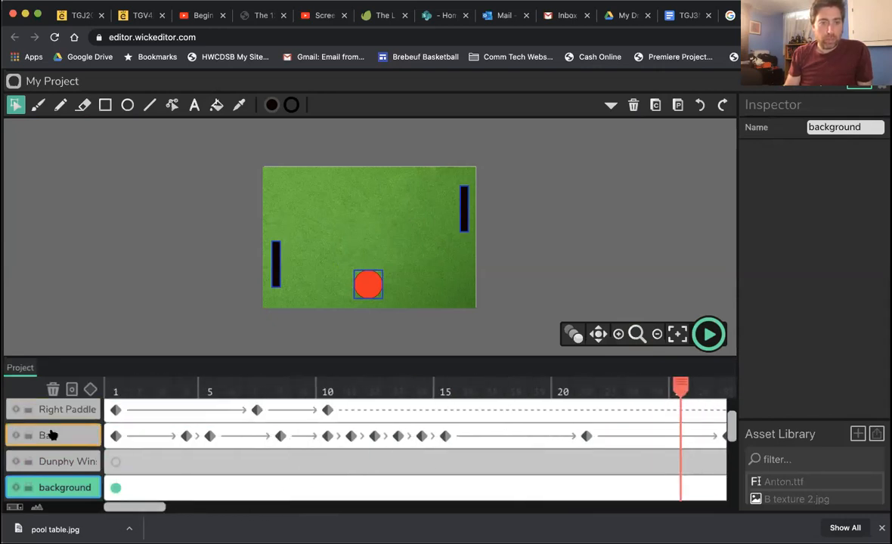
{"action": "scroll", "coordinate": [53, 430], "scroll_direction": "down", "scroll_amount": 1}
{"action": "scroll", "coordinate": [60, 435], "scroll_direction": "up", "scroll_amount": 2}
{"action": "left_click", "coordinate": [63, 412]}
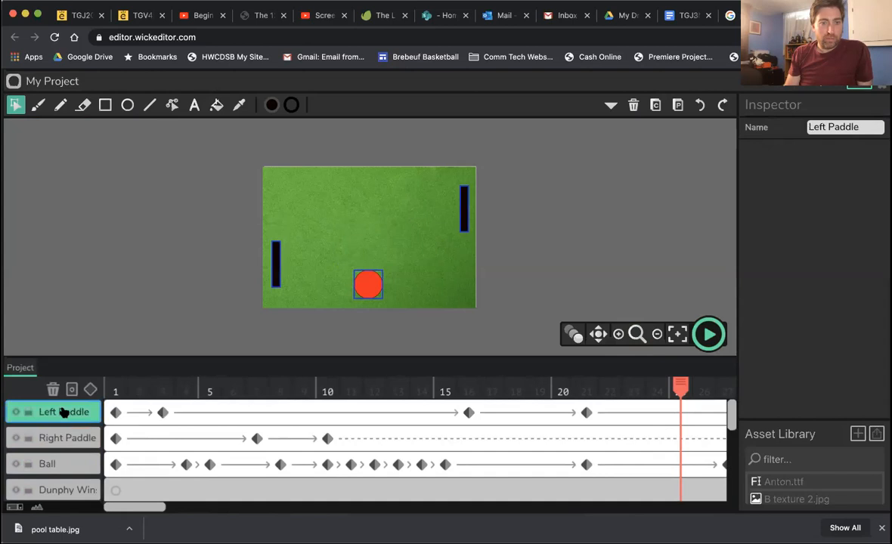
{"action": "left_click", "coordinate": [63, 437]}
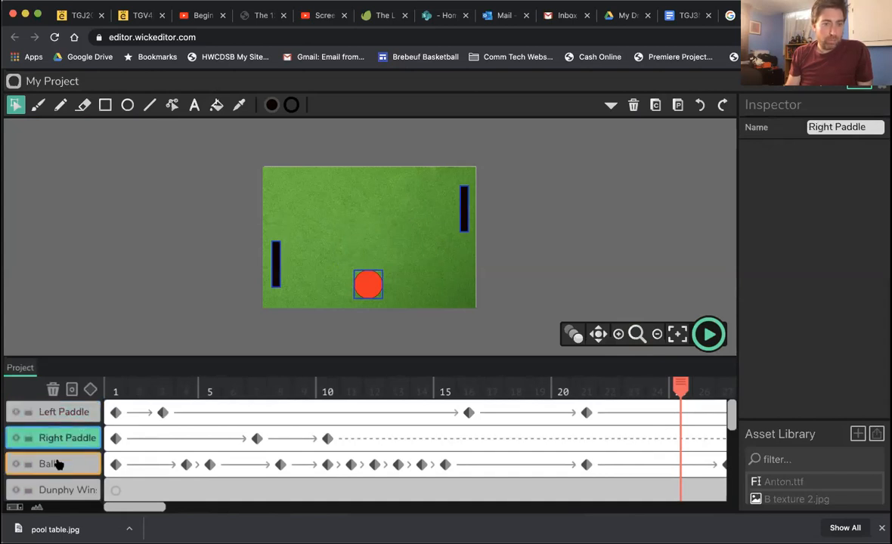
{"action": "left_click", "coordinate": [59, 465]}
{"action": "scroll", "coordinate": [60, 465], "scroll_direction": "down", "scroll_amount": 1}
{"action": "left_click", "coordinate": [61, 463]}
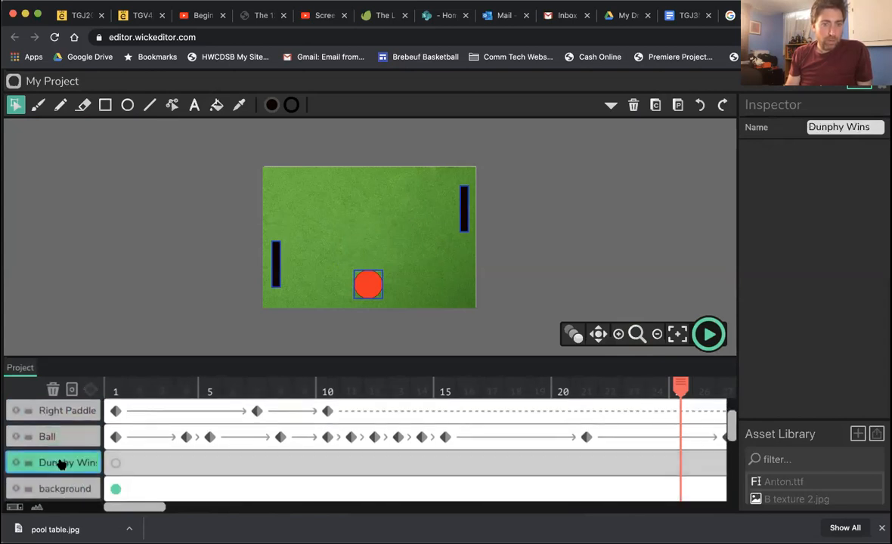
Step: Nudge the green pool table image on the background layer 1 pixel right and 1 pixel up to fit the canvas
{"action": "scroll", "coordinate": [68, 465], "scroll_direction": "down", "scroll_amount": 1}
{"action": "left_click", "coordinate": [73, 459]}
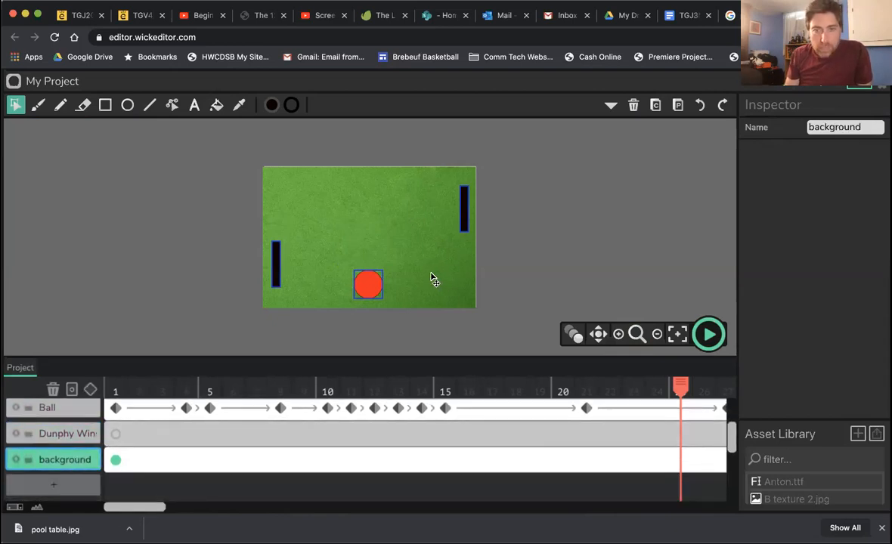
{"action": "left_click", "coordinate": [618, 334]}
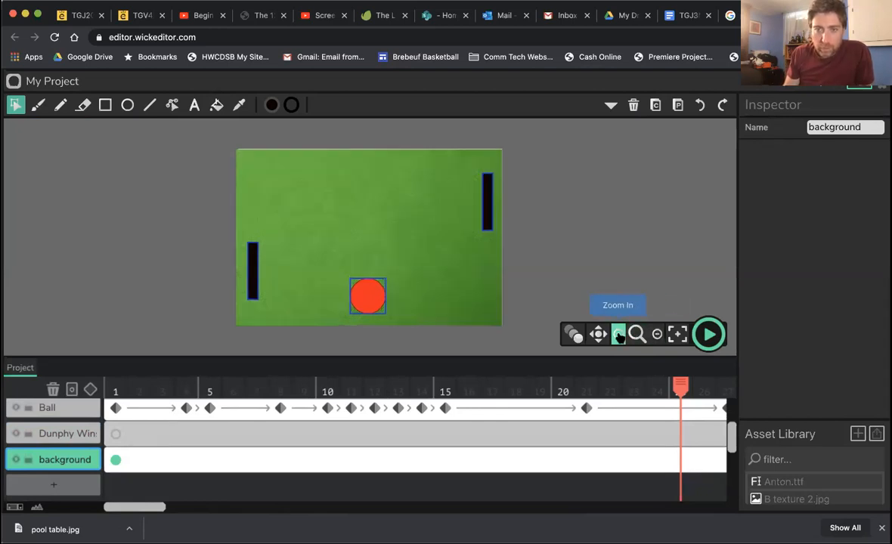
{"action": "left_click", "coordinate": [618, 335]}
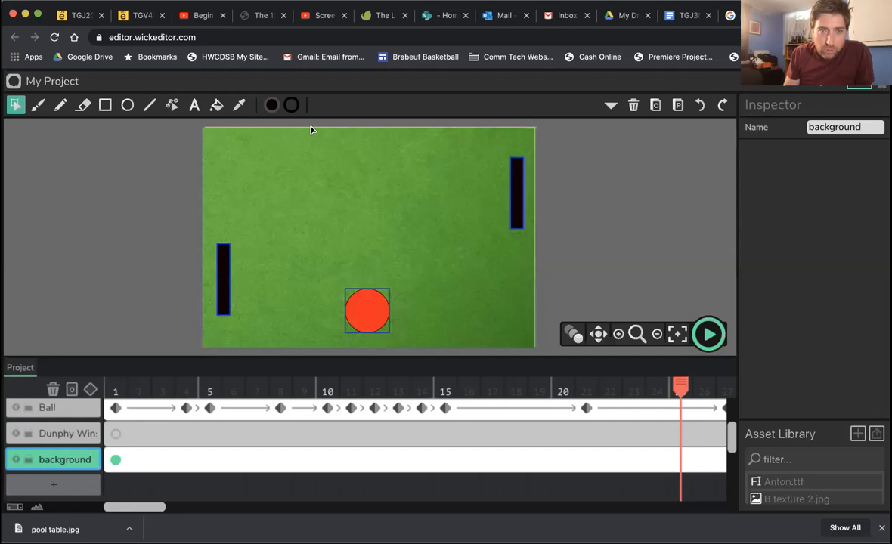
{"action": "left_click", "coordinate": [457, 160]}
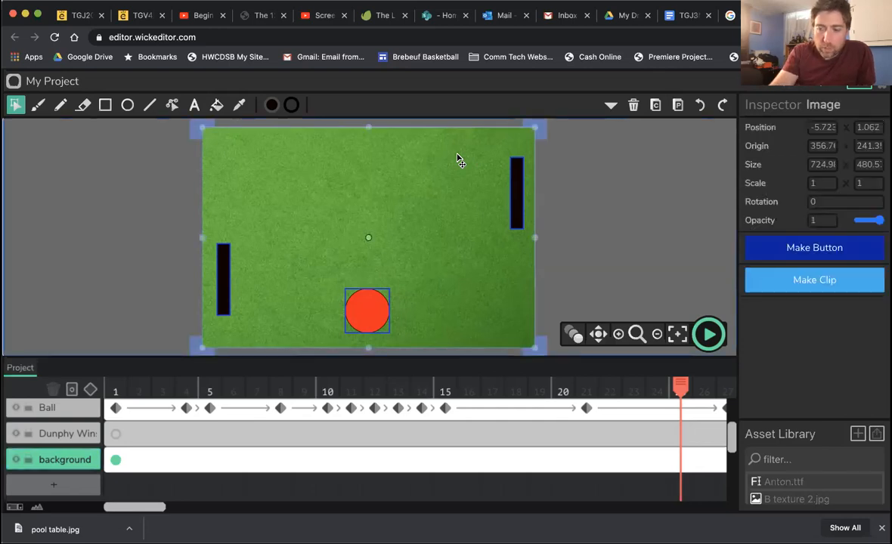
{"action": "key", "text": "Right"}
{"action": "key", "text": "Up"}
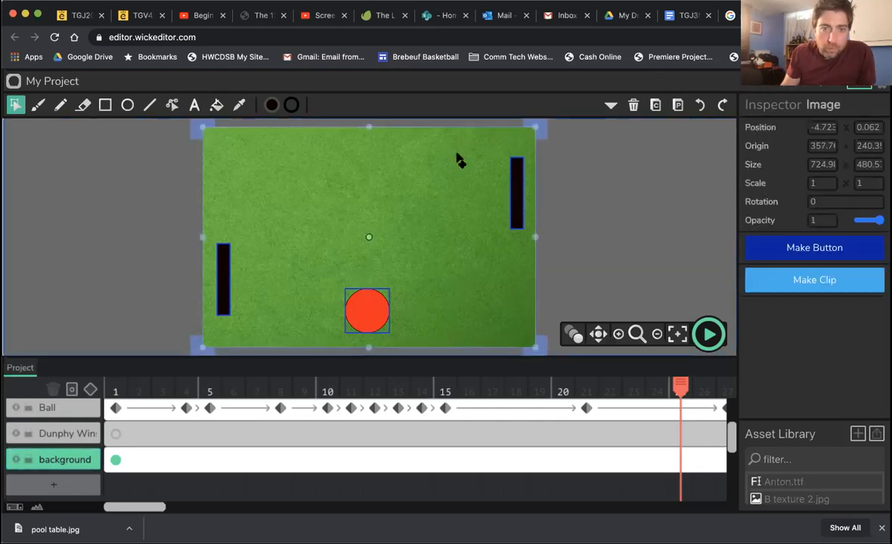
{"action": "left_click", "coordinate": [118, 226]}
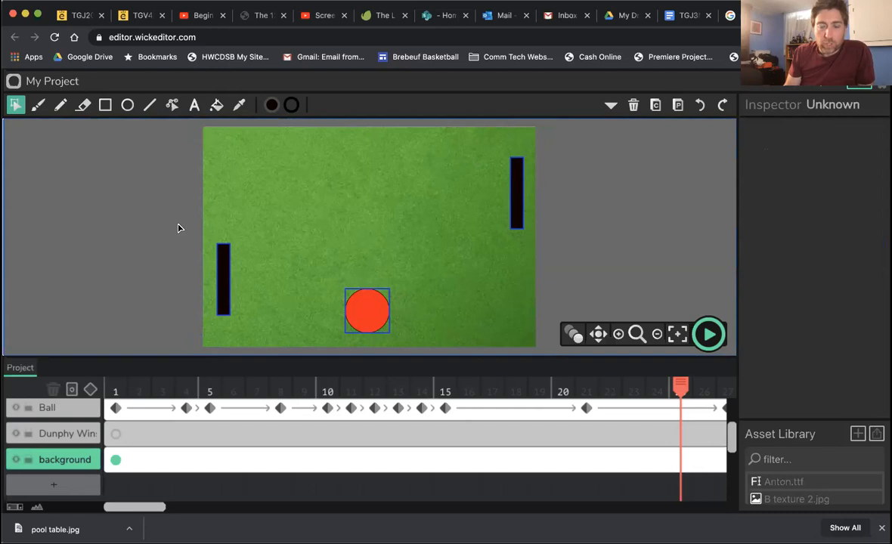
Step: Nudge the pool table image up by 1 more pixel and keep the background layer active
{"action": "left_click", "coordinate": [382, 204]}
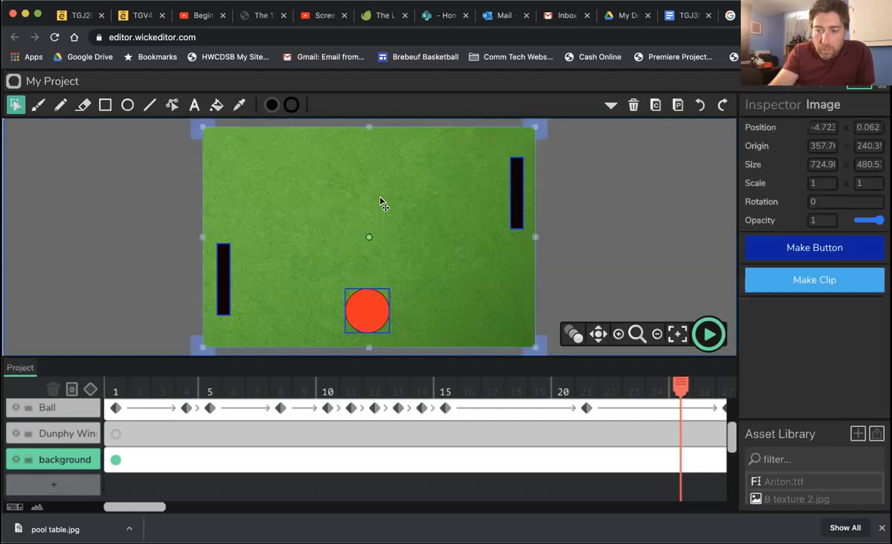
{"action": "left_click", "coordinate": [110, 199]}
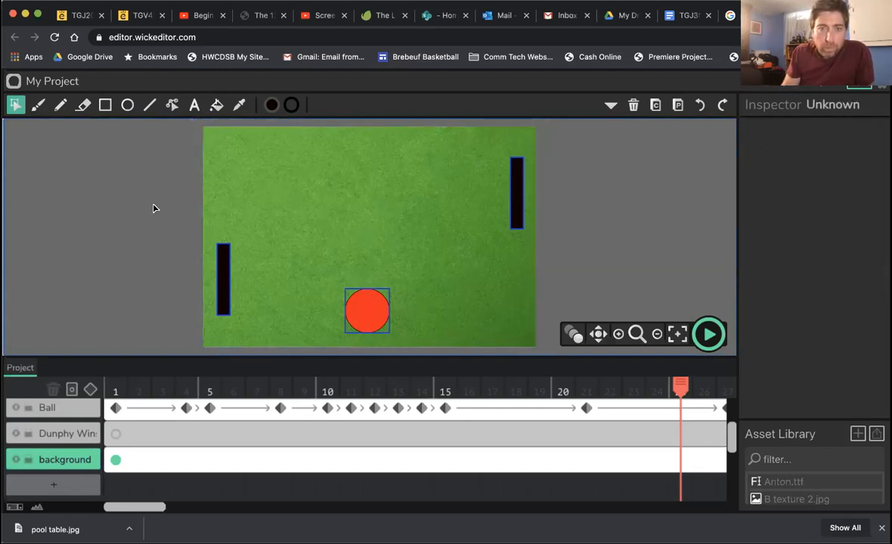
{"action": "left_click", "coordinate": [266, 177]}
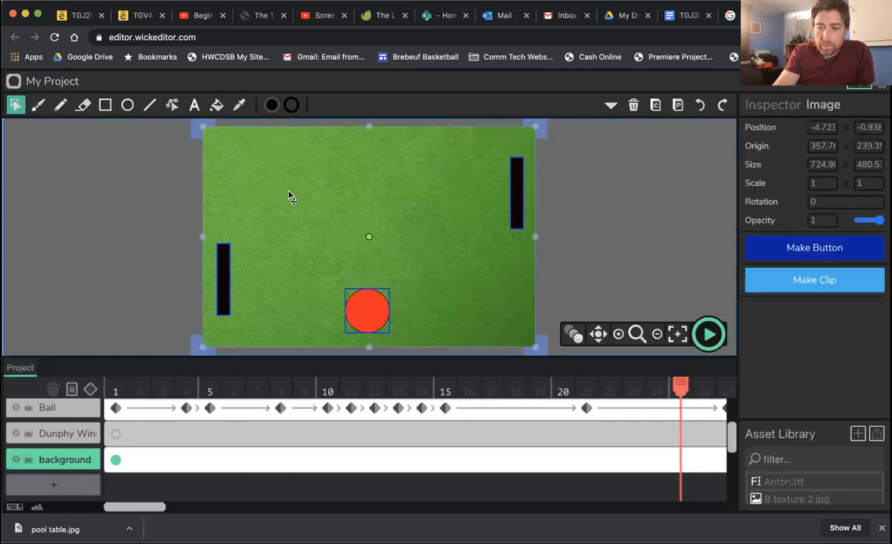
{"action": "left_click", "coordinate": [83, 190]}
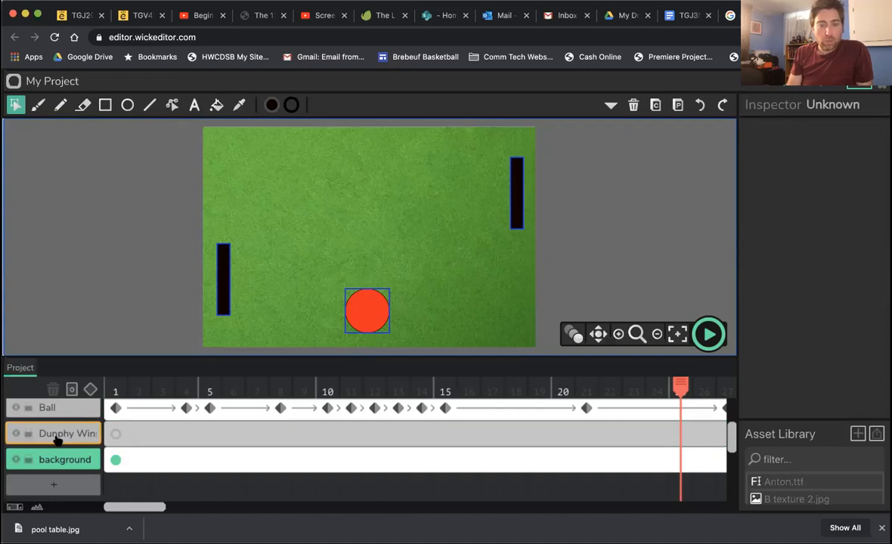
{"action": "left_click", "coordinate": [85, 461]}
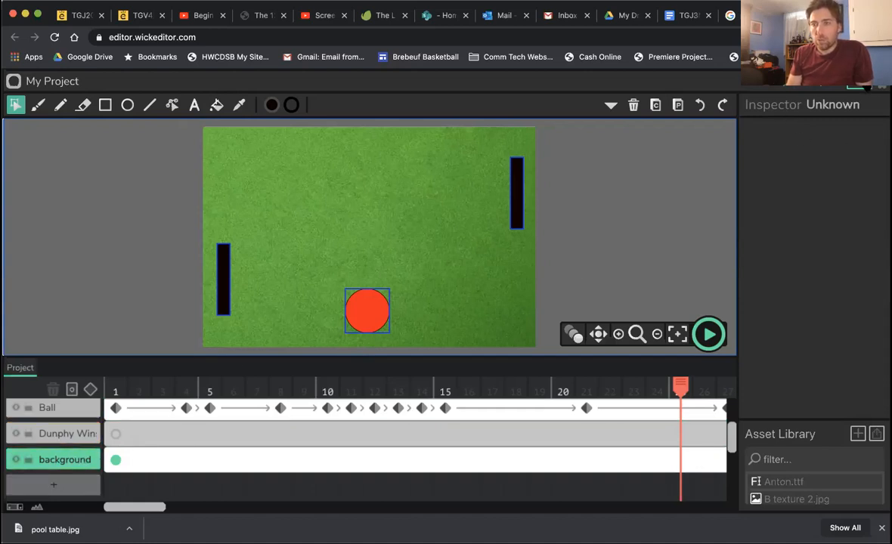
Step: Save the project to the Desktop as a .wick file named "TGJ2O1 - Pong -" followed by the author's surname
{"action": "key", "text": "super+s"}
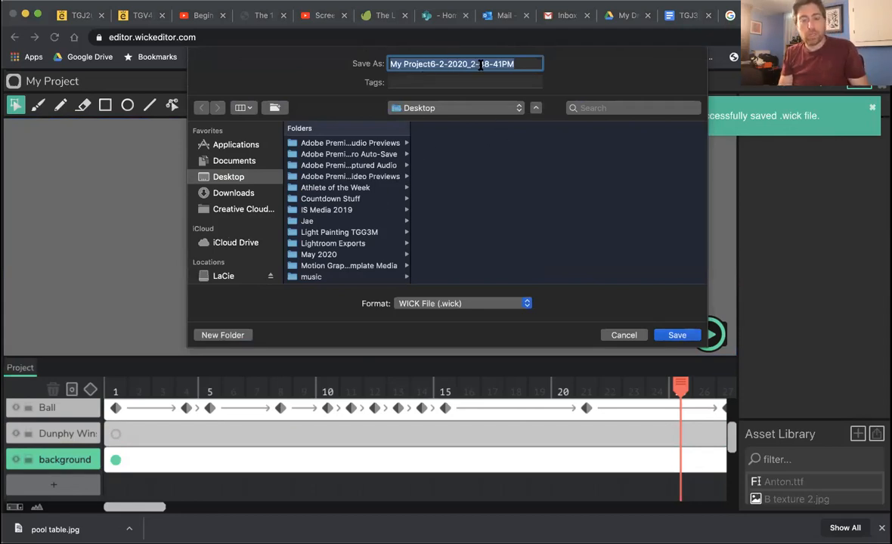
{"action": "key", "text": "BackSpace"}
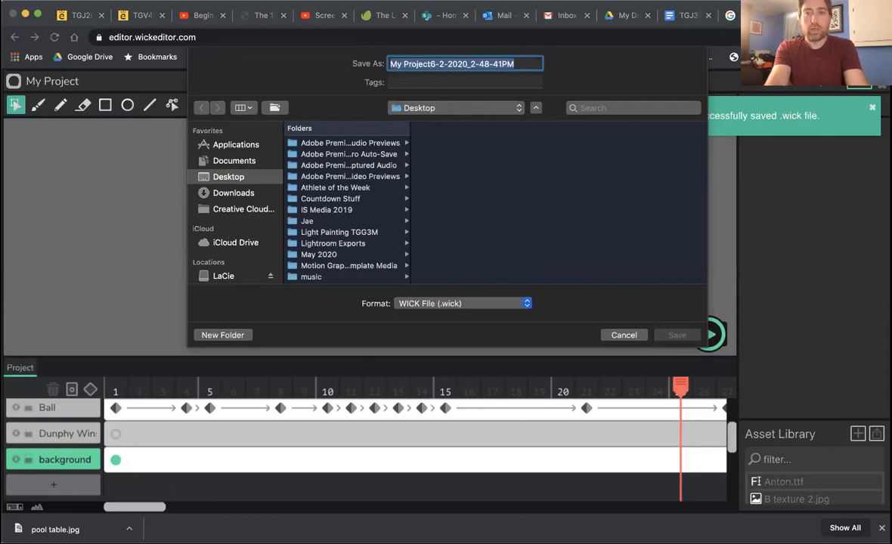
{"action": "type", "text": "TGJ2O1"}
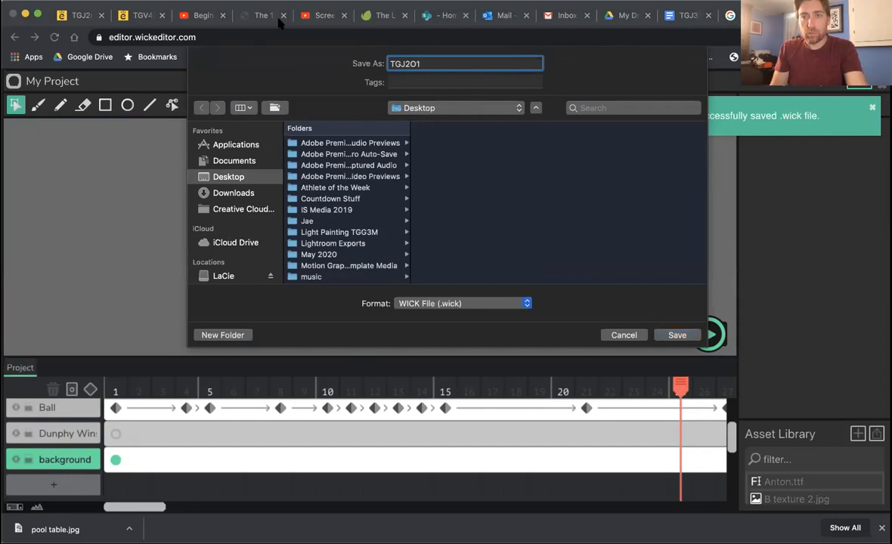
{"action": "double_click", "coordinate": [452, 65]}
{"action": "left_click", "coordinate": [452, 65]}
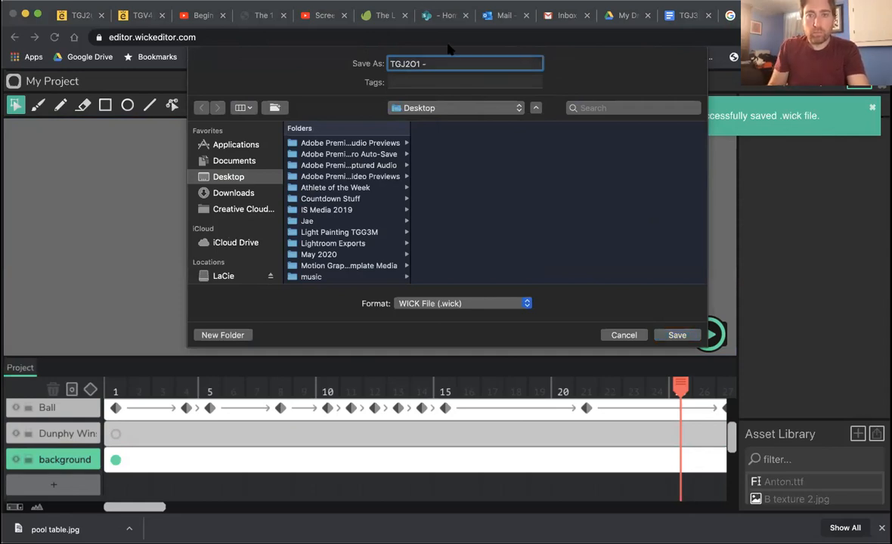
{"action": "type", "text": "- Pong - Dunphy"}
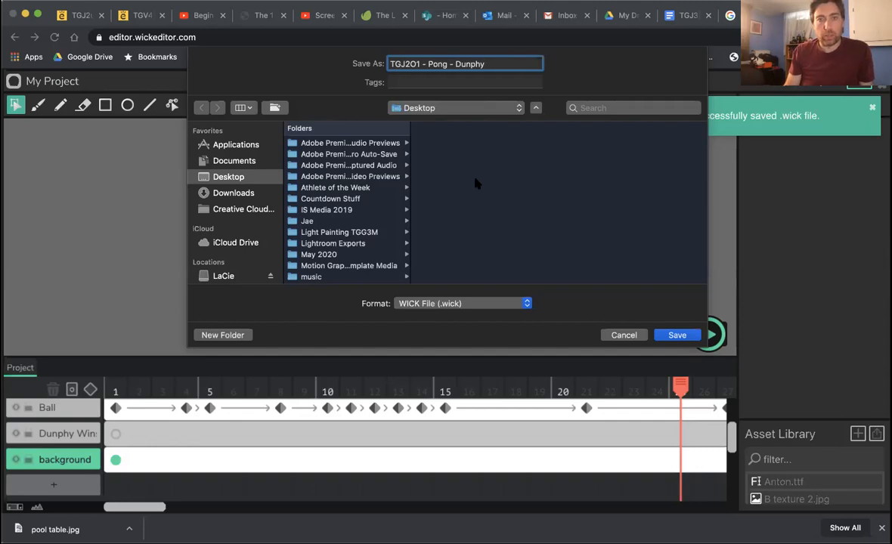
{"action": "left_click", "coordinate": [677, 335]}
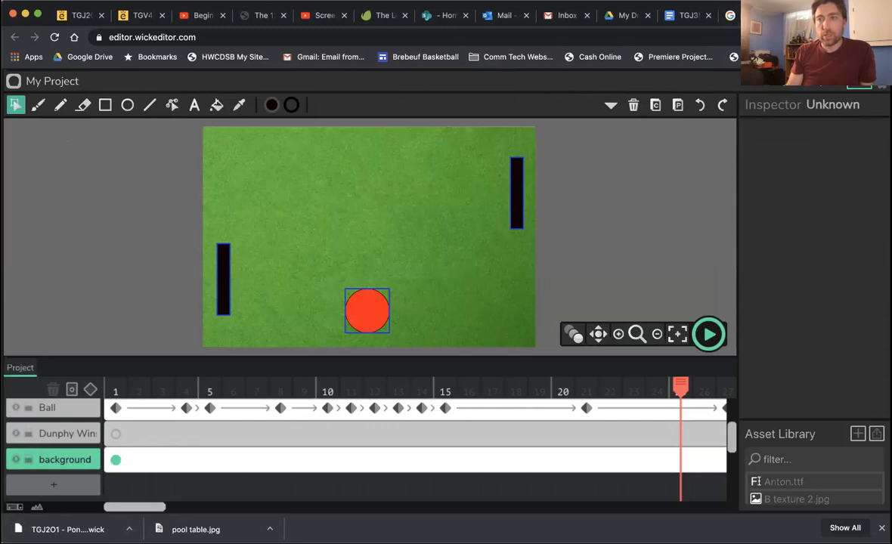
Step: Launch a second Wick Editor session from its website in a new browser tab and delete the autosaved project
{"action": "key", "text": "super+t"}
{"action": "type", "text": "wick"}
{"action": "key", "text": "Return"}
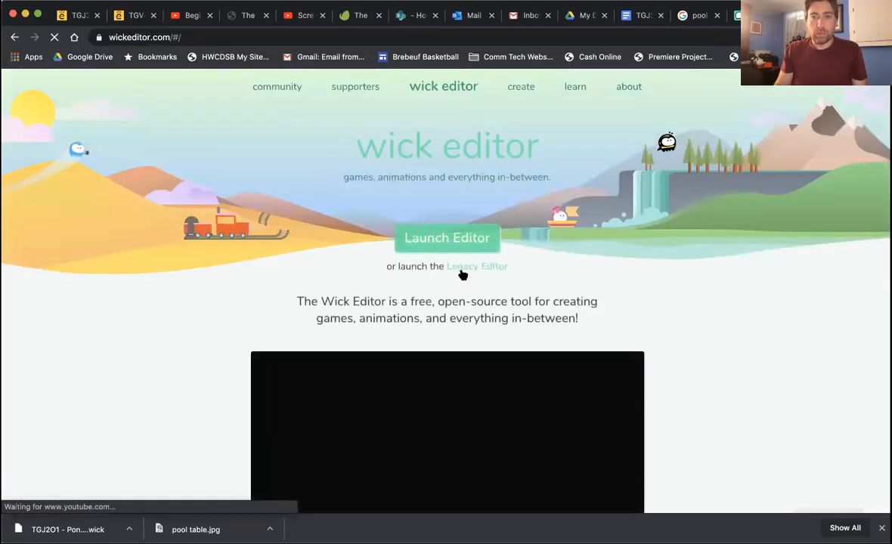
{"action": "left_click", "coordinate": [457, 238]}
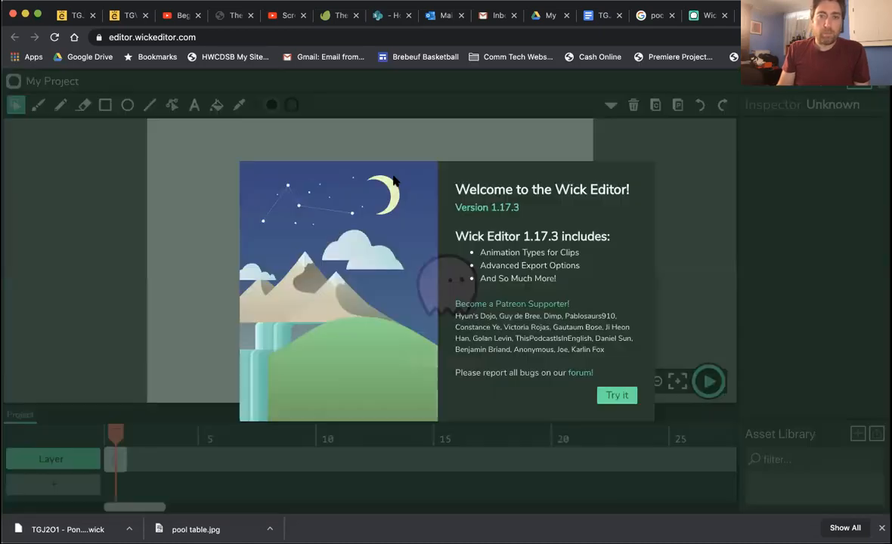
{"action": "left_click", "coordinate": [608, 394]}
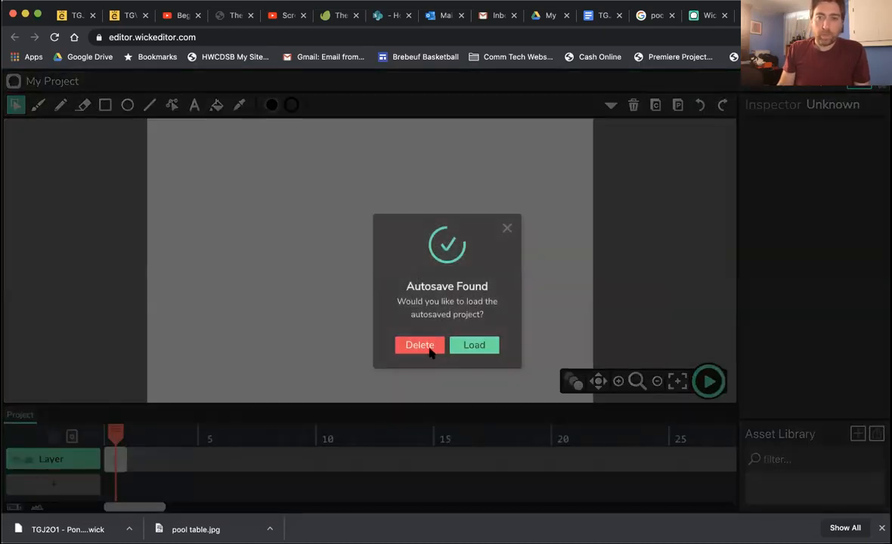
{"action": "left_click", "coordinate": [420, 345]}
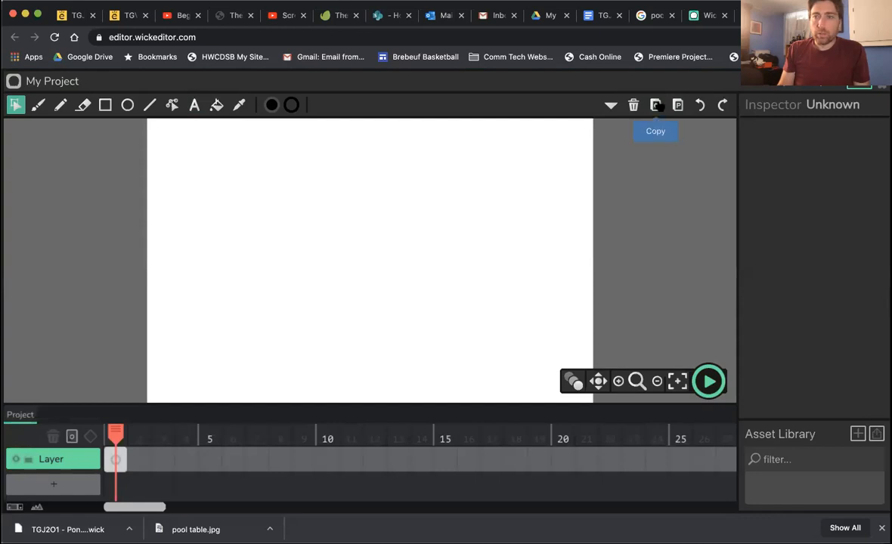
Step: Open the saved TGJ2O1 Pong .wick project file from the Desktop
{"action": "left_click", "coordinate": [799, 86]}
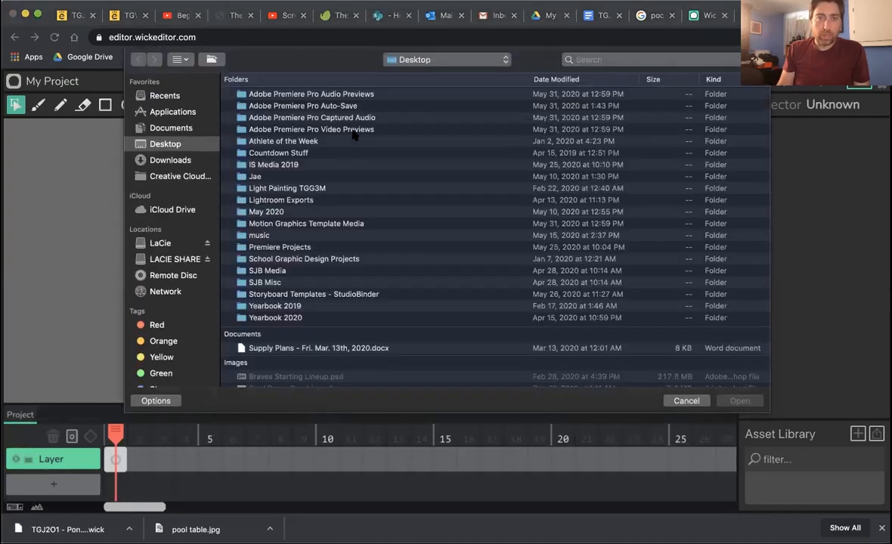
{"action": "scroll", "coordinate": [329, 269], "scroll_direction": "down", "scroll_amount": 1}
{"action": "scroll", "coordinate": [331, 273], "scroll_direction": "down", "scroll_amount": 10}
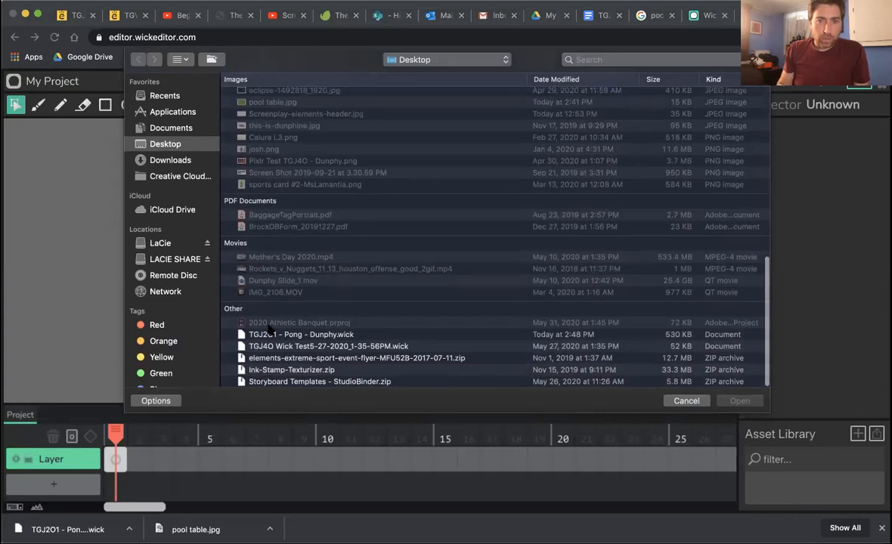
{"action": "left_click", "coordinate": [344, 337]}
{"action": "left_click", "coordinate": [724, 402]}
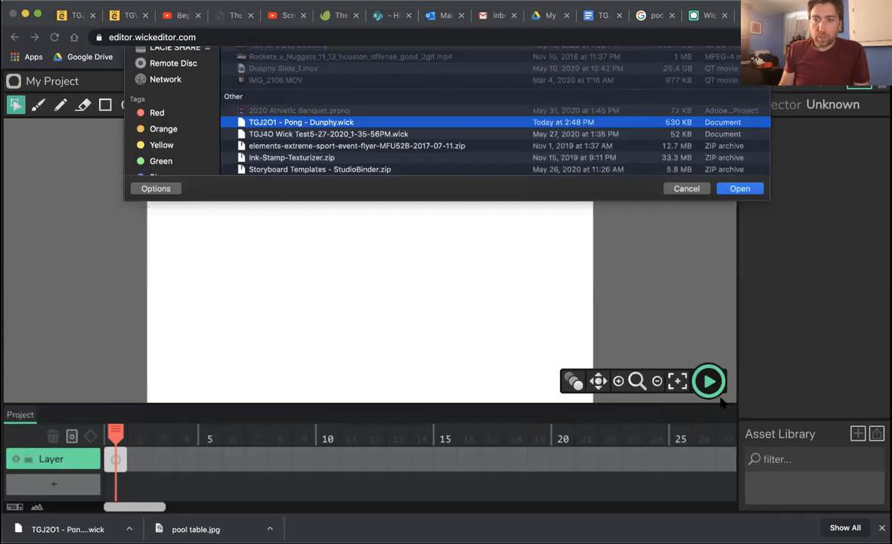